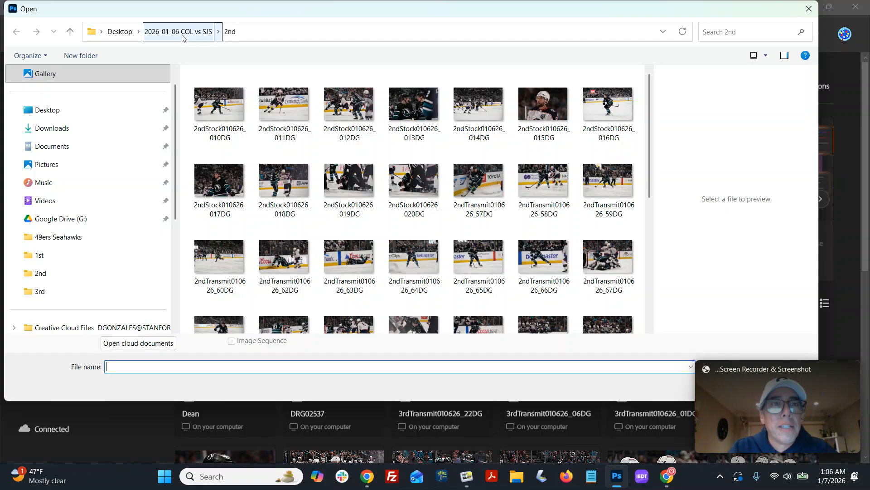
- Open photos 1stStock010626_001DG through 1stStock010626_007DG from the 1st folder inside 2026-01-06 COL vs SJS
click(182, 32)
double_click(231, 105)
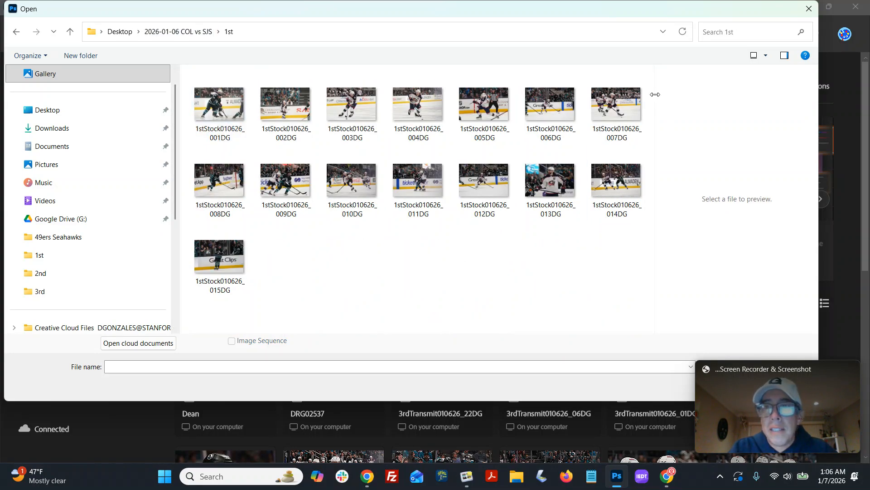
drag(649, 69, 194, 121)
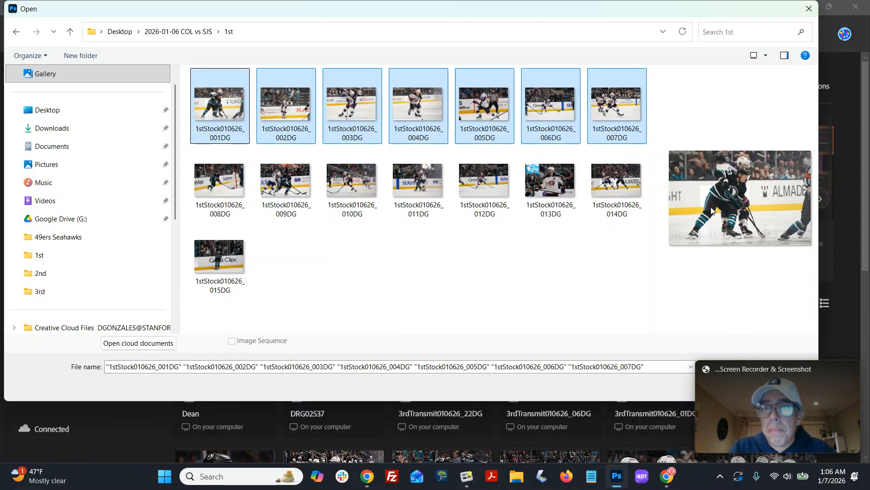
mouse_move(794, 383)
click(809, 368)
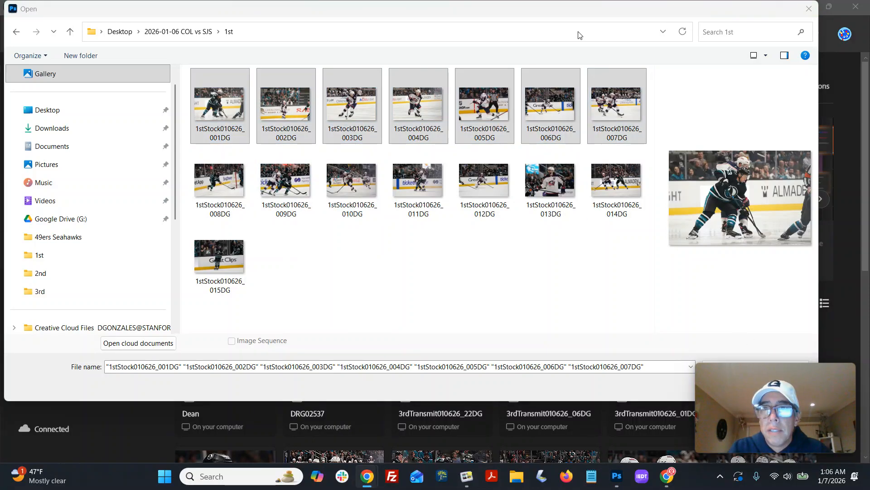
drag(638, 402, 637, 348)
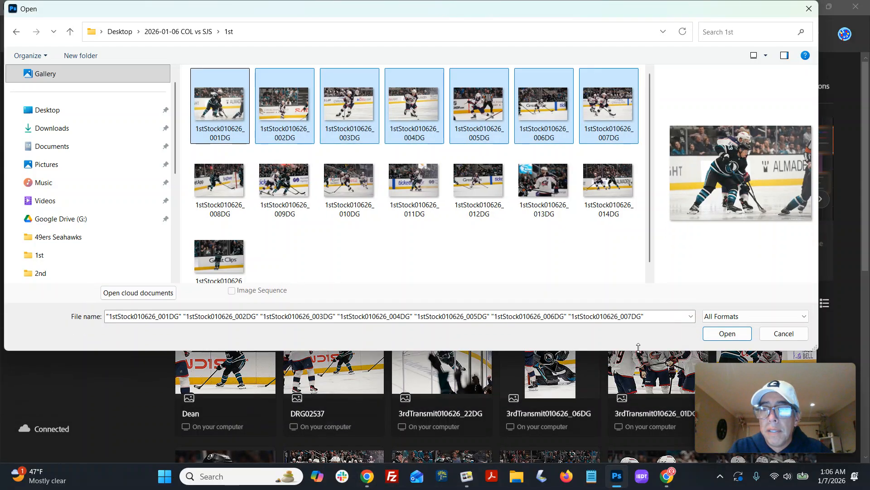
click(743, 331)
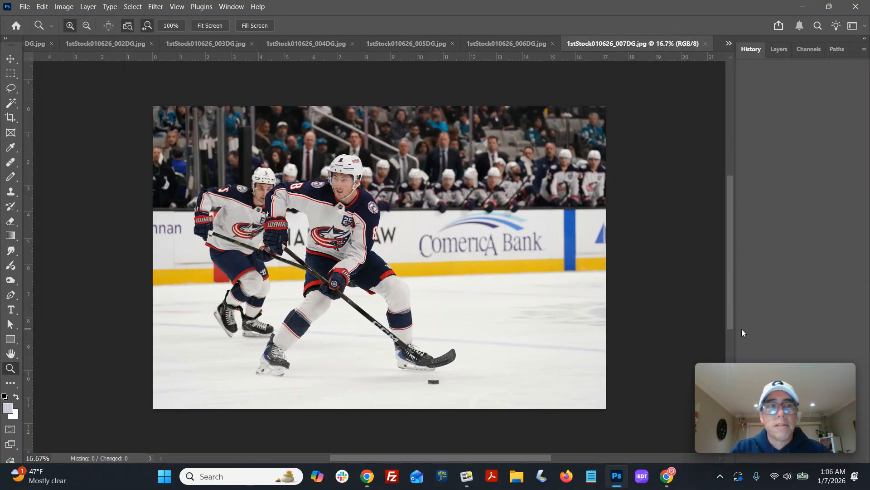
- Crop 1stStock010626_007DG at the 2:3 ratio around the two players and puck, trimming the top, right and bottom of the photo
click(9, 119)
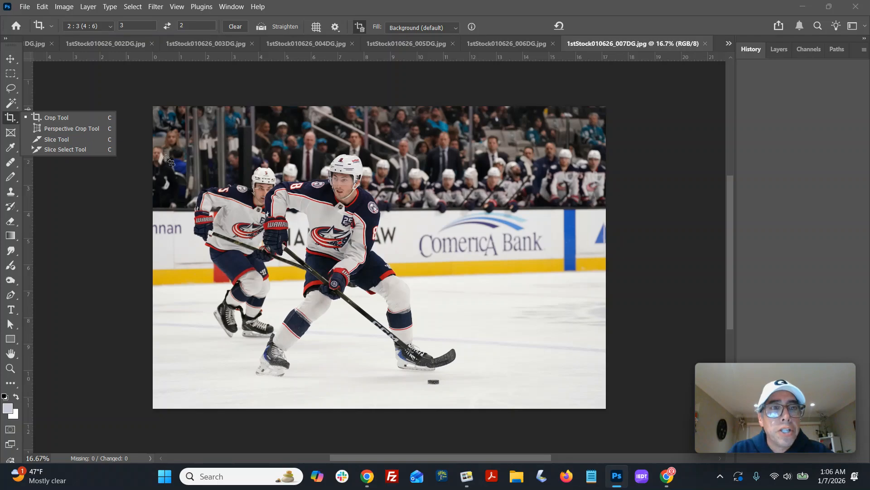
drag(150, 142, 541, 395)
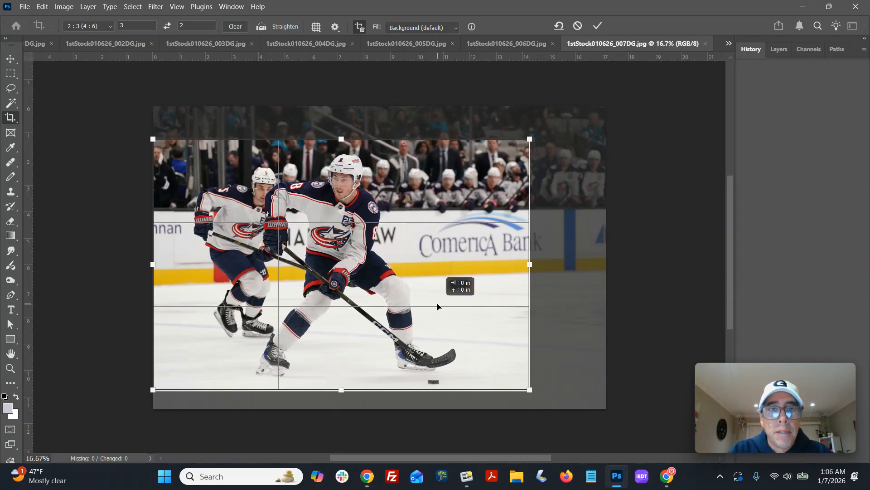
double_click(438, 307)
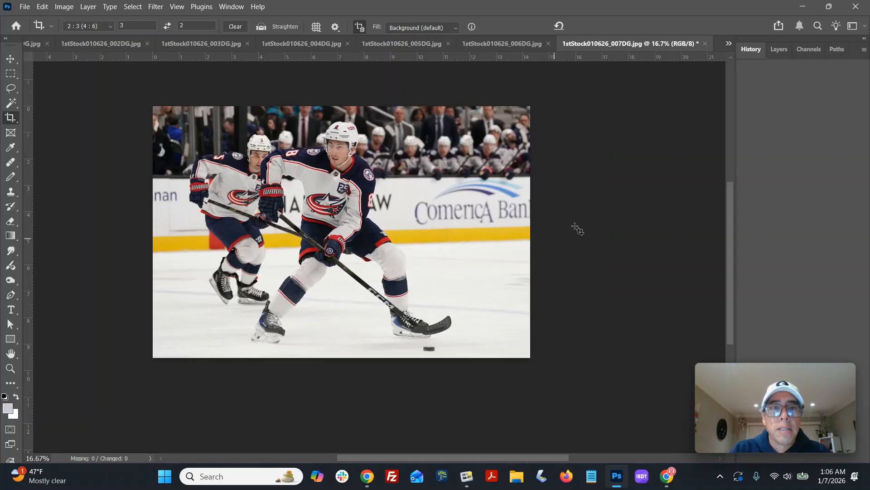
- Save the cropped 1stStock010626_007DG over its original as a JPEG at quality 10 and close the file
key(ctrl+shift+s)
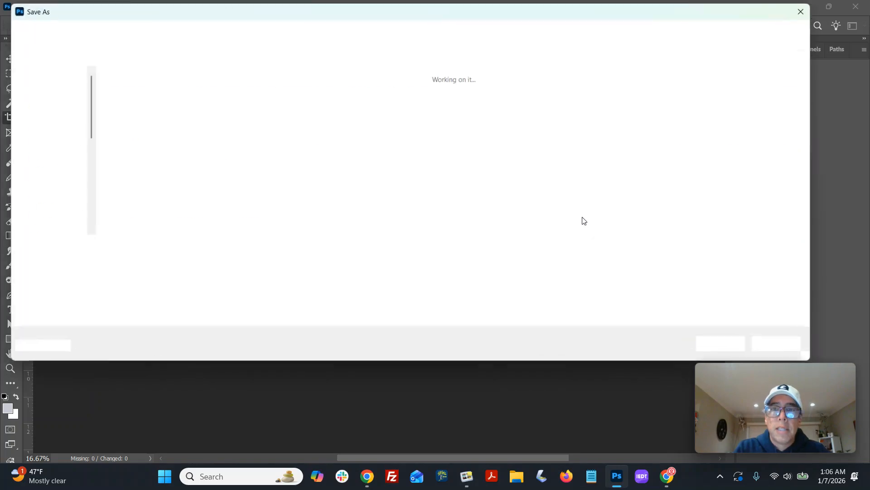
key(Return)
key(Return)
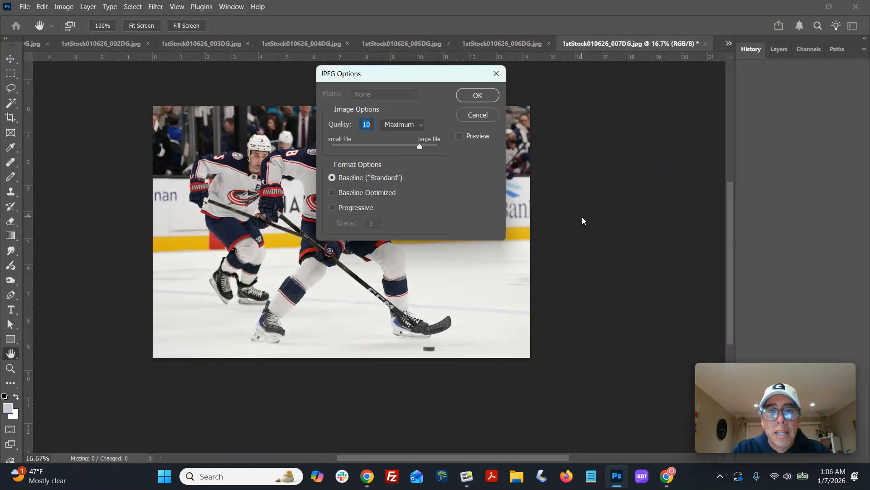
key(Return)
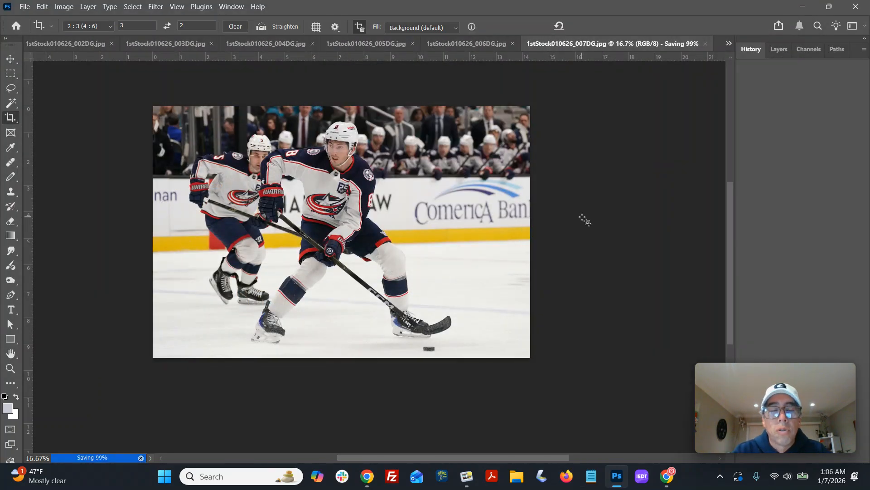
key(ctrl+w)
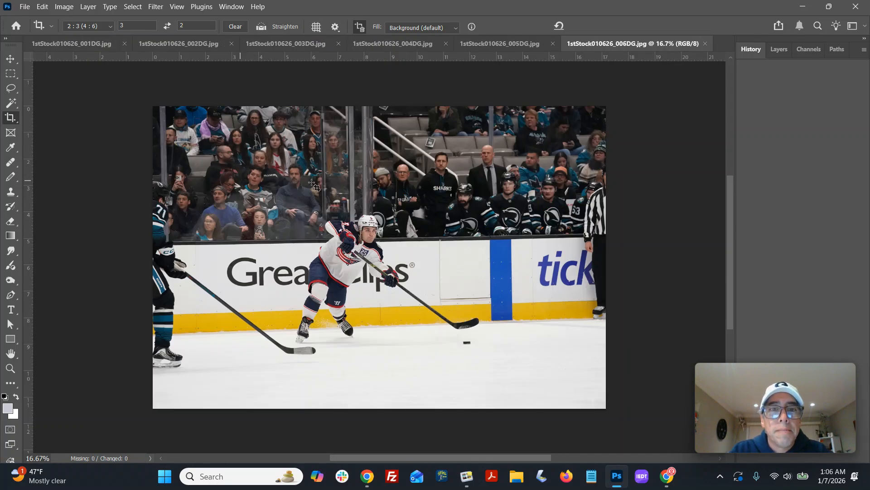
drag(264, 198, 450, 332)
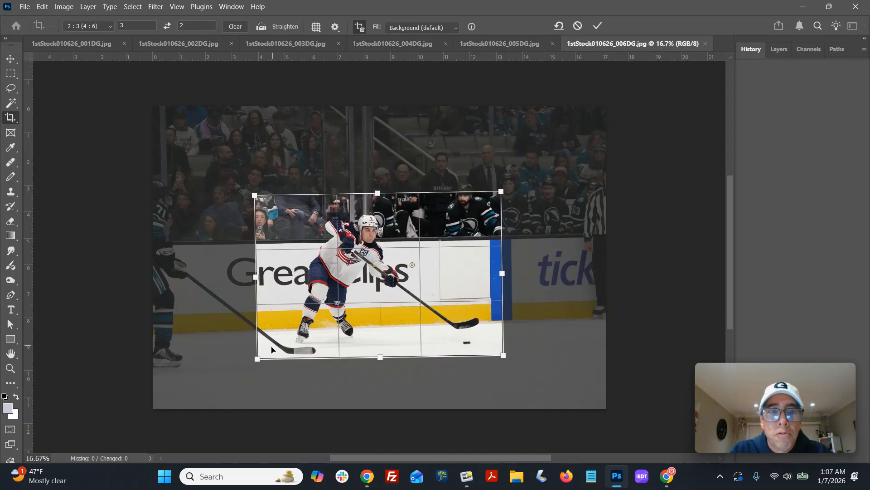
drag(257, 358, 260, 358)
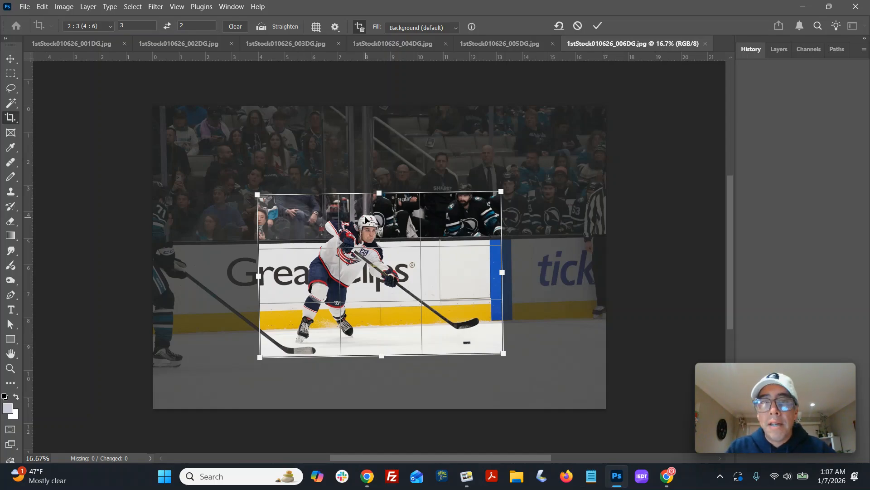
key(Return)
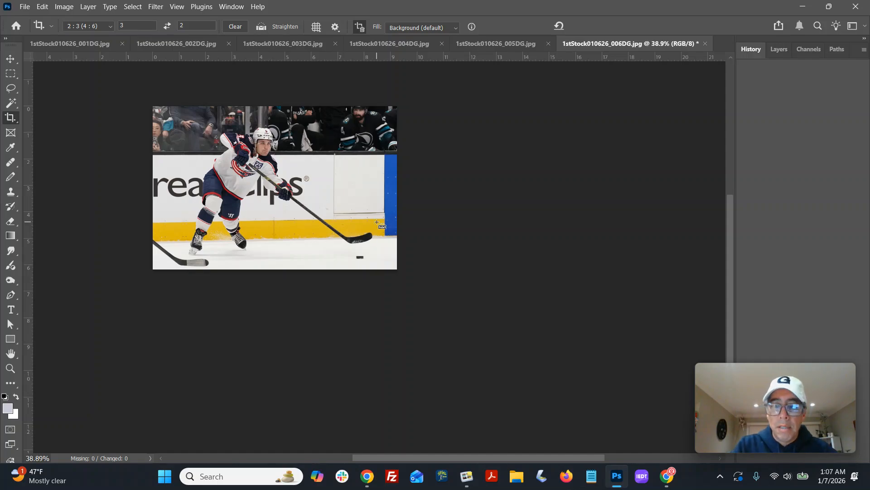
key(ctrl+0)
key(ctrl+minus)
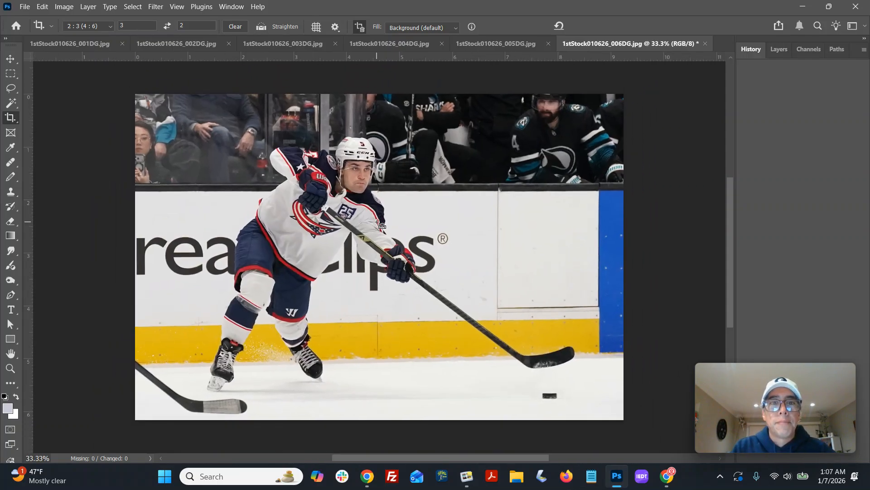
key(ctrl+z)
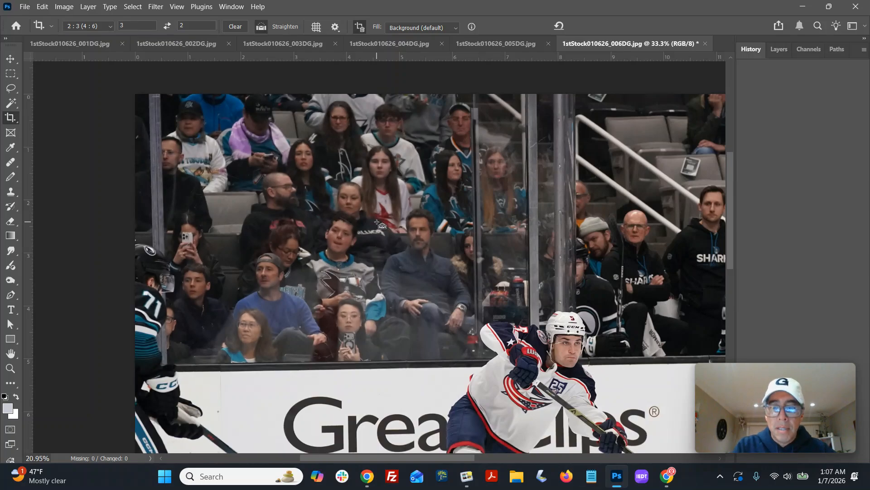
- Crop and straighten 1stStock010626_006DG at the 2:3 ratio around the shooting player and puck, levelling the boards
key(ctrl+minus)
drag(243, 192, 484, 365)
drag(443, 334, 444, 333)
key(Return)
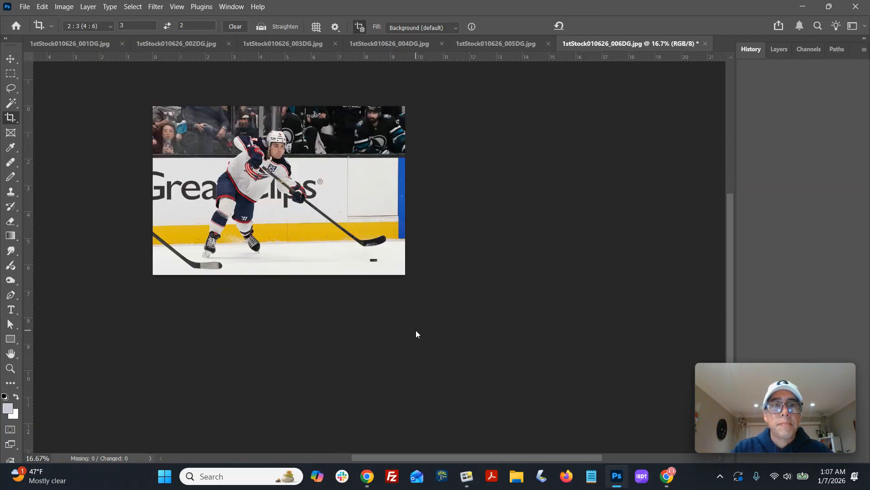
key(ctrl+plus)
key(ctrl+plus)
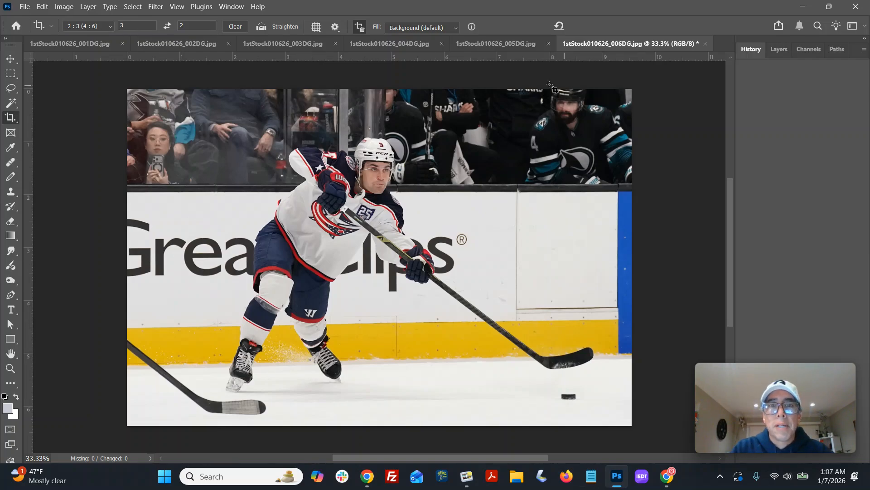
- Save the cropped 1stStock010626_006DG over its original JPEG and close the file
key(ctrl+shift+s)
key(Return)
key(Return)
key(Return)
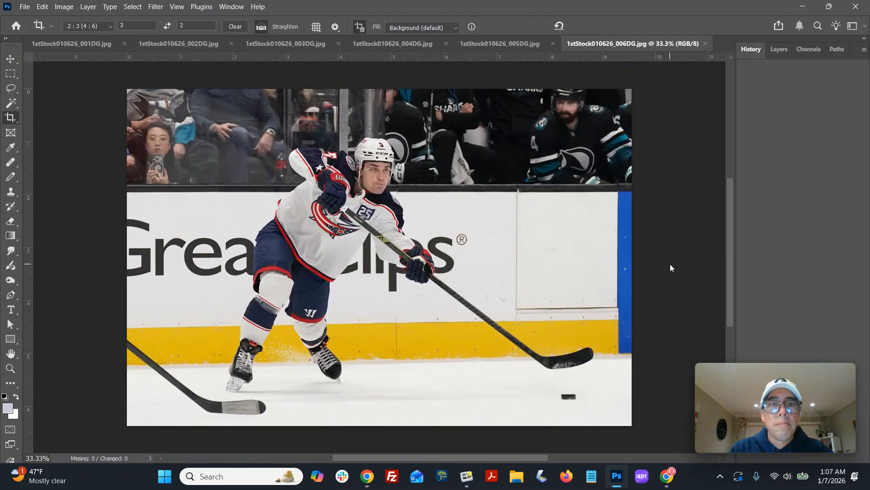
key(ctrl+w)
- Crop 1stStock010626_005DG at the 2:3 ratio around player 19 and the referee, excluding the dark object in the photo's lower-left corner
scroll(163, 198, down, 1)
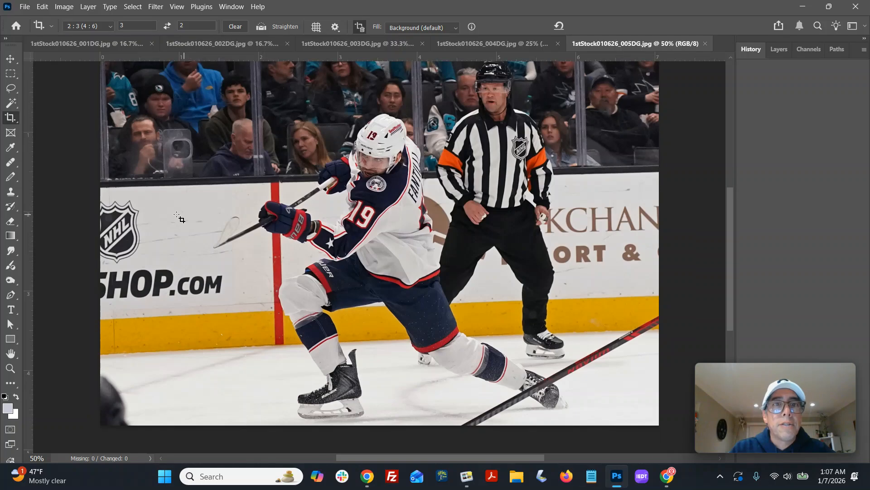
click(17, 368)
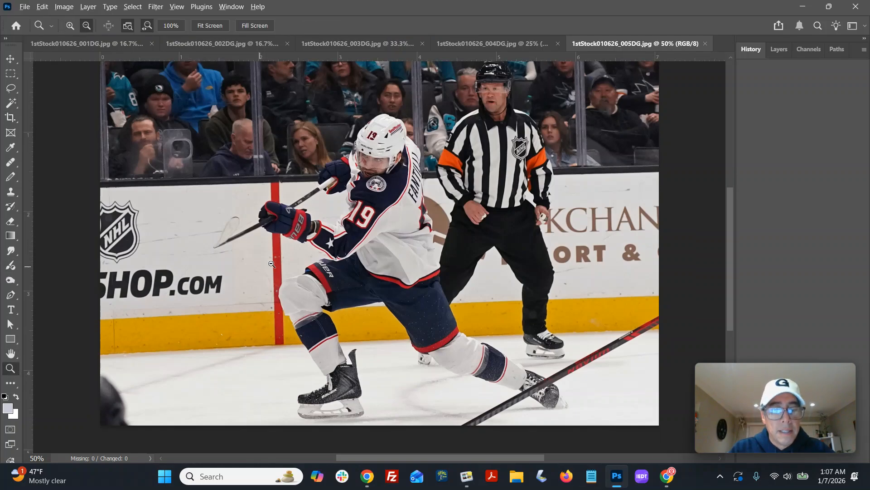
alt+click(293, 253)
click(11, 117)
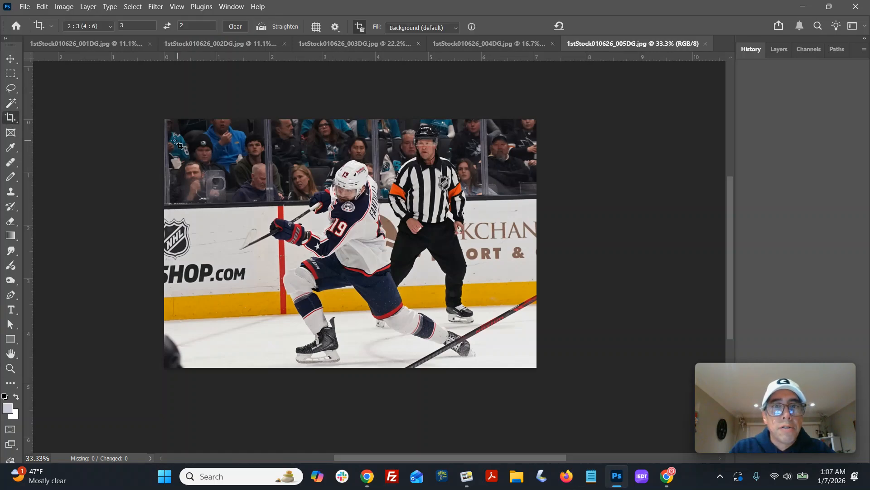
drag(179, 138, 634, 376)
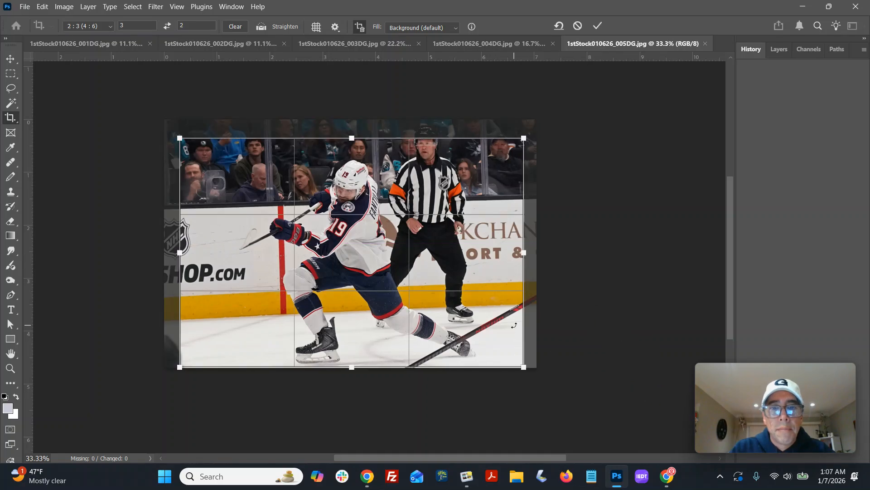
drag(524, 137, 516, 146)
click(432, 243)
key(Return)
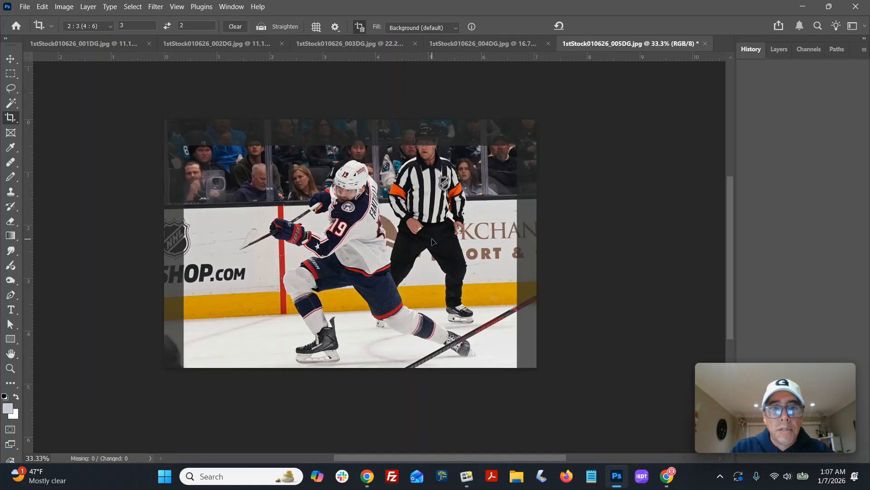
- Save the cropped 1stStock010626_005DG over its original JPEG and close the file
key(ctrl+shift+s)
key(Return)
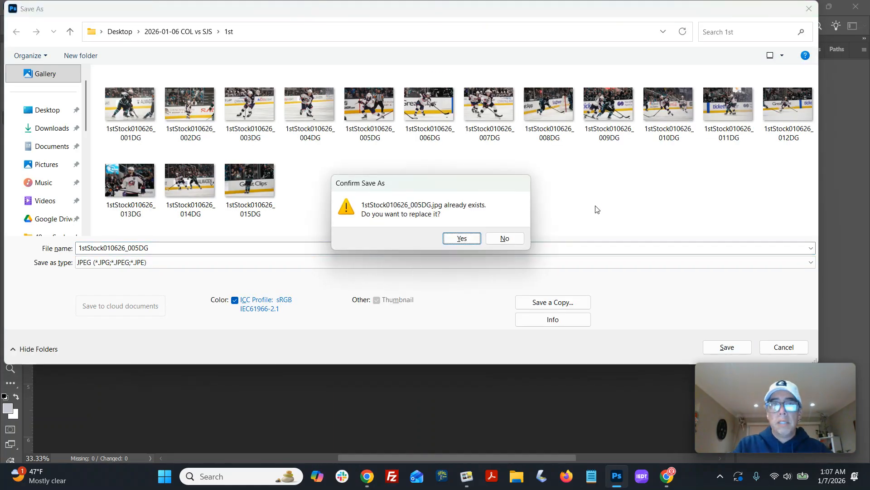
key(Return)
key(Return)
key(ctrl+w)
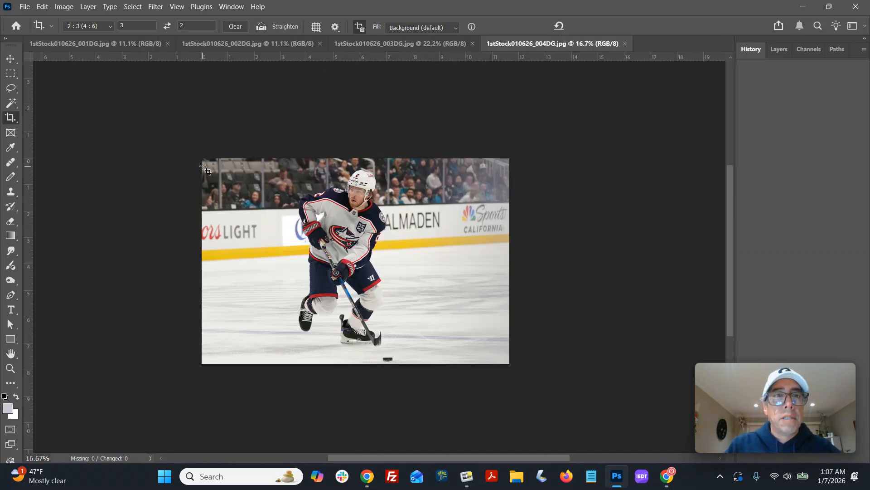
- Crop 1stStock010626_004DG slightly tighter at the 2:3 ratio and save it over the original JPEG before closing it
drag(209, 163, 544, 366)
key(Return)
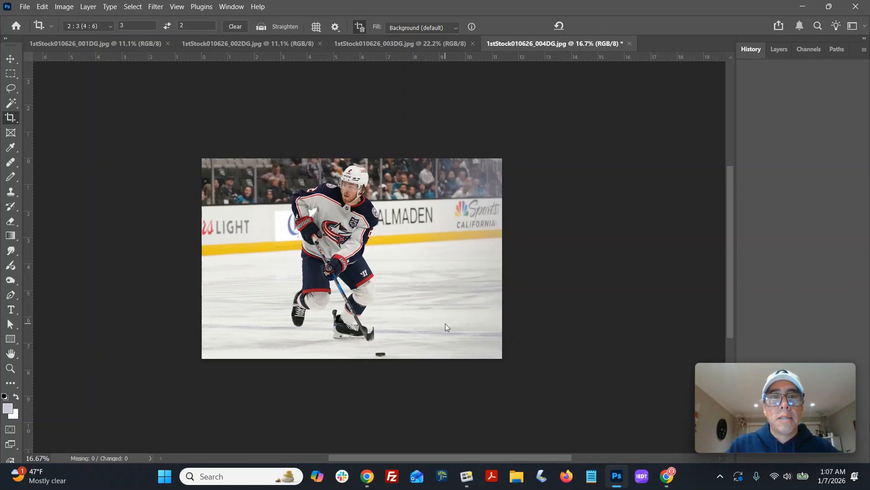
key(ctrl+shift+s)
key(Return)
key(Return)
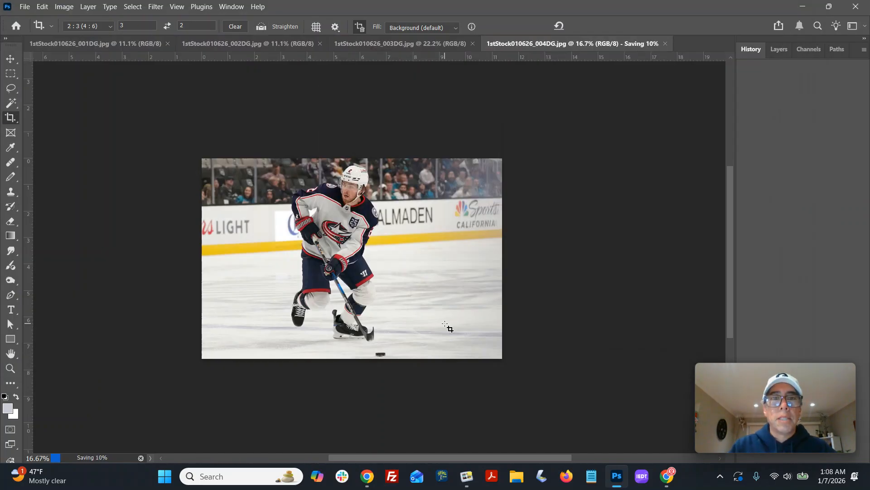
key(ctrl+w)
- Crop 1stStock010626_003DG at the 2:3 ratio around the puck carrier, trimming mainly the top and side edges of the photo
drag(177, 150, 603, 381)
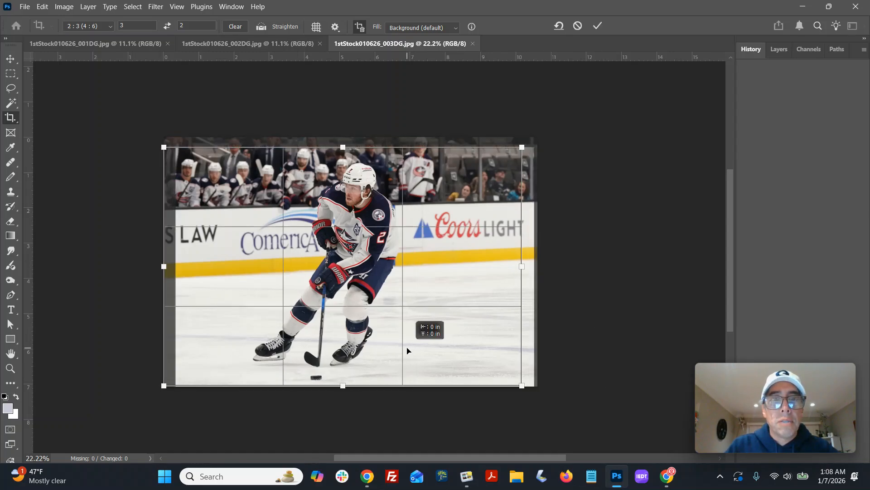
drag(407, 348, 407, 348)
drag(520, 155, 526, 144)
drag(434, 232, 439, 229)
key(Return)
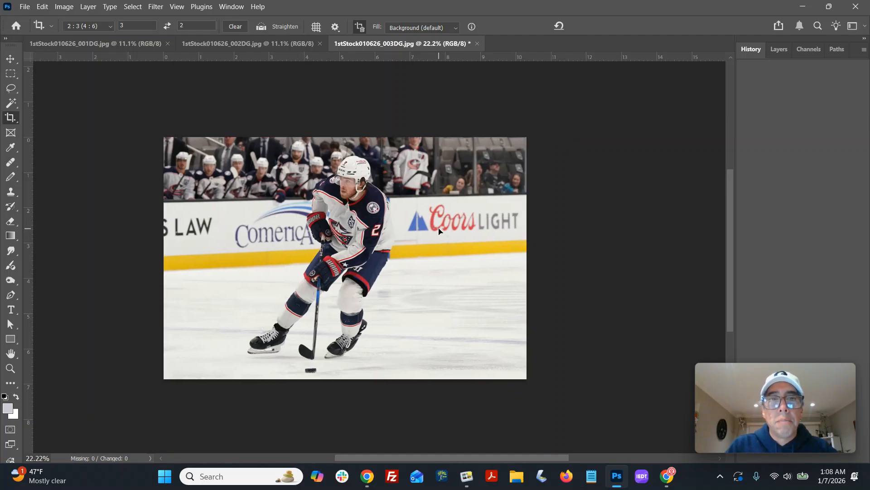
- Save the cropped 1stStock010626_003DG over its original JPEG and close the file
key(ctrl+shift+s)
key(Return)
key(Return)
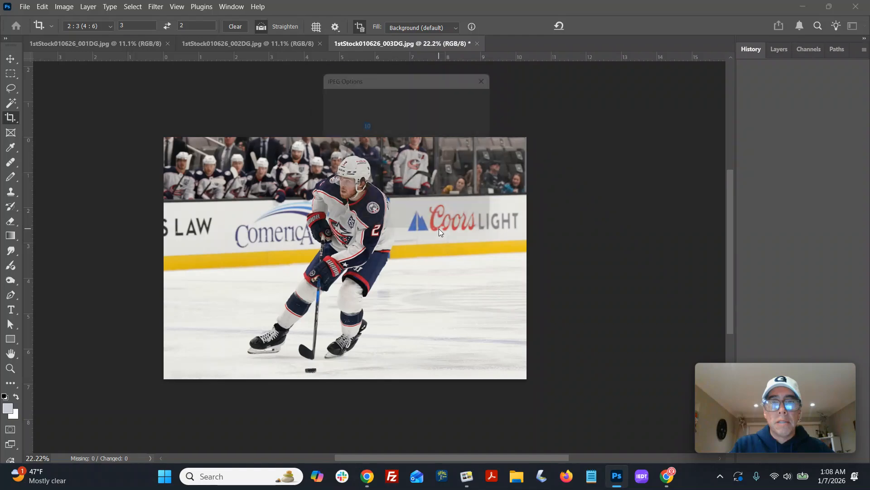
key(ctrl+w)
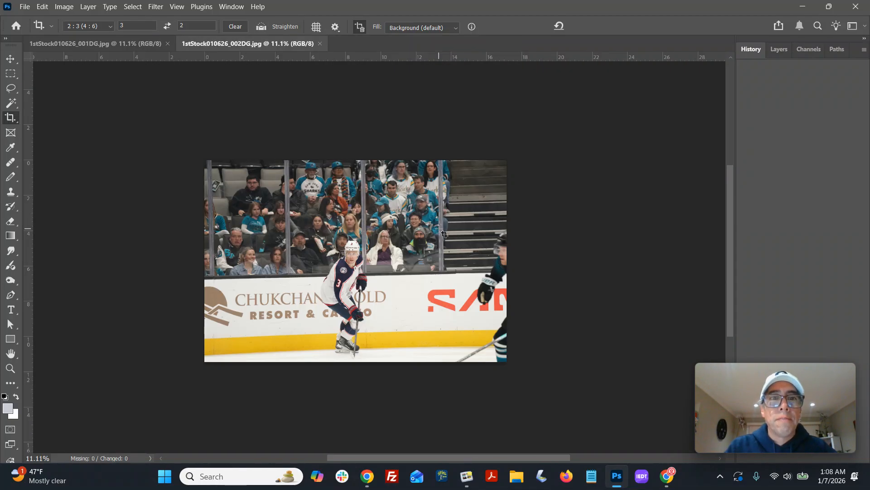
- Crop 1stStock010626_002DG at the 2:3 ratio tightly around player 3, excluding most of the crowd and the opposing player
drag(249, 234, 439, 361)
drag(437, 243, 456, 231)
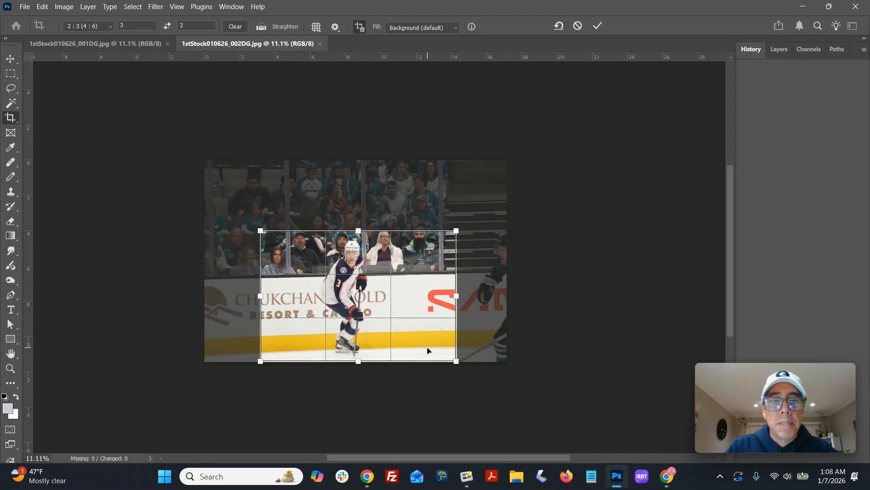
drag(420, 353, 414, 352)
key(Return)
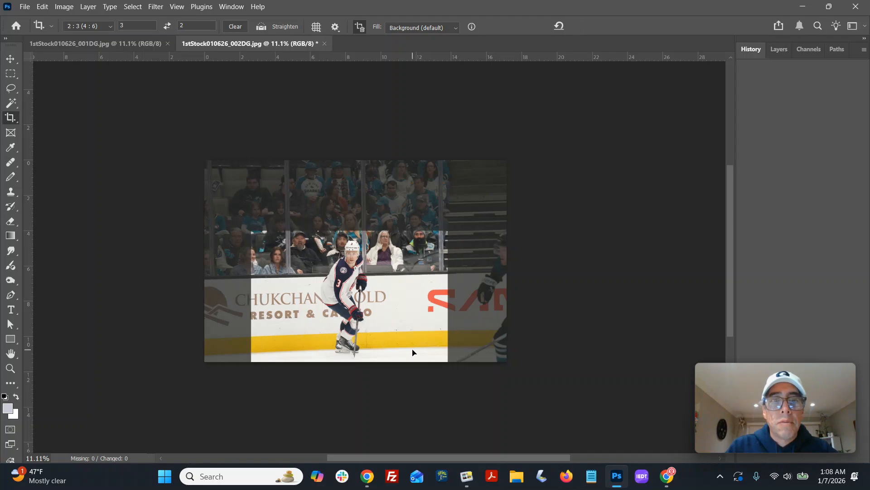
- Darken the midtones of 1stStock010626_002DG slightly with Curves, mapping input 139 to output 124
key(ctrl+0)
key(ctrl+minus)
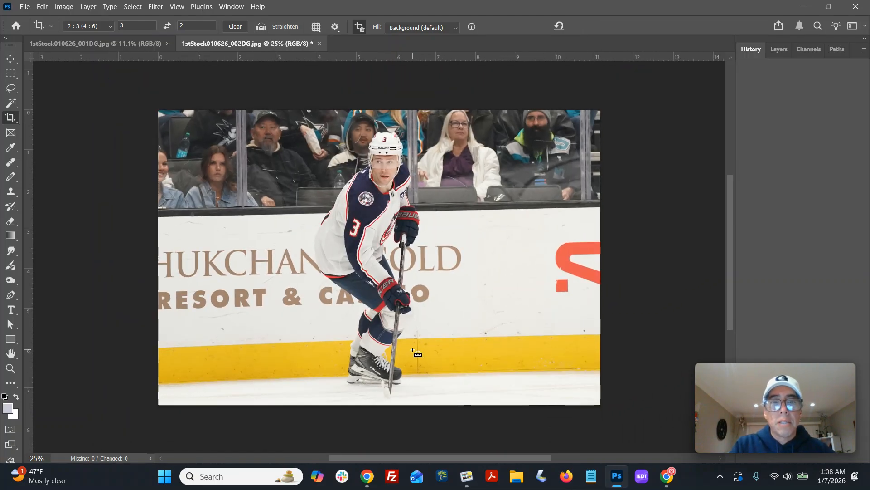
key(ctrl+m)
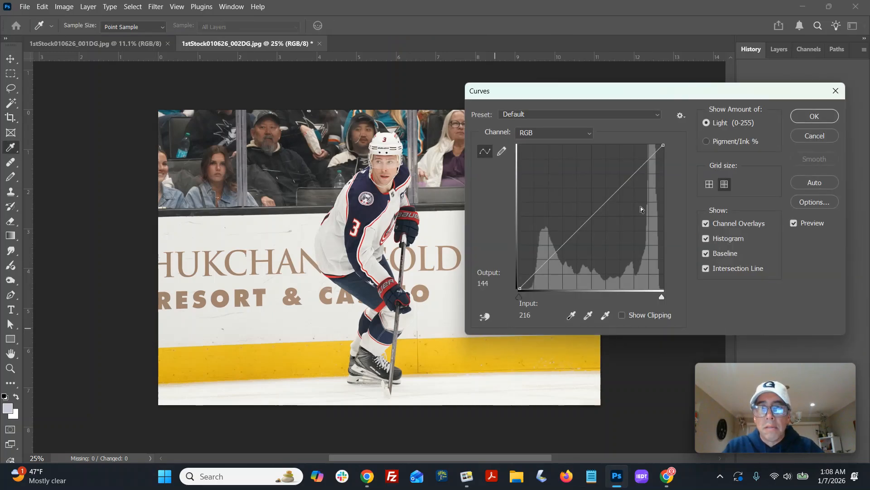
drag(592, 218, 598, 219)
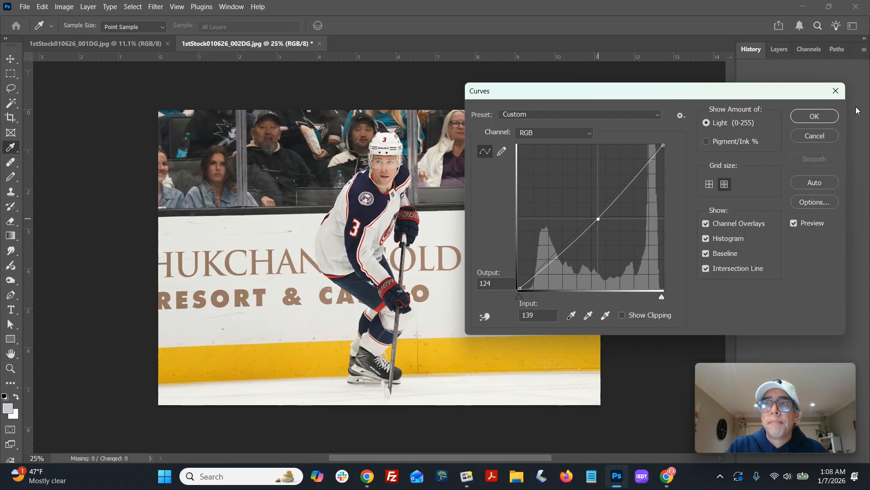
click(829, 118)
- Save the adjusted 1stStock010626_002DG over its original JPEG and close the file
key(ctrl+shift+s)
key(Return)
key(Return)
key(Return)
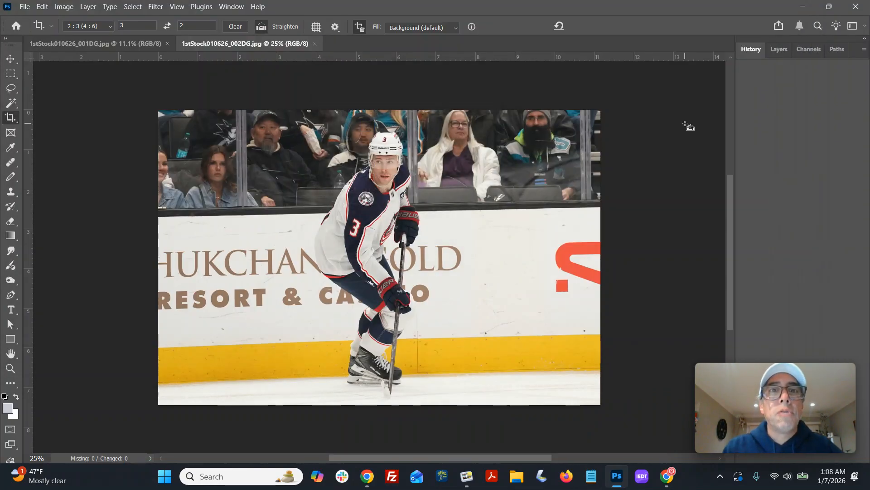
key(ctrl+w)
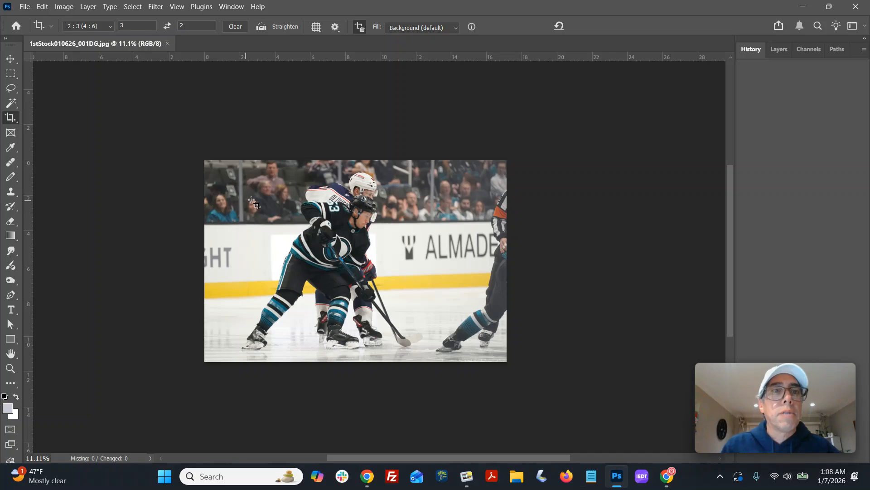
- Crop 1stStock010626_001DG slightly tighter at the 2:3 ratio, trimming part of the official at the right edge, then save over the original JPEG and close it
drag(202, 167, 490, 355)
key(Return)
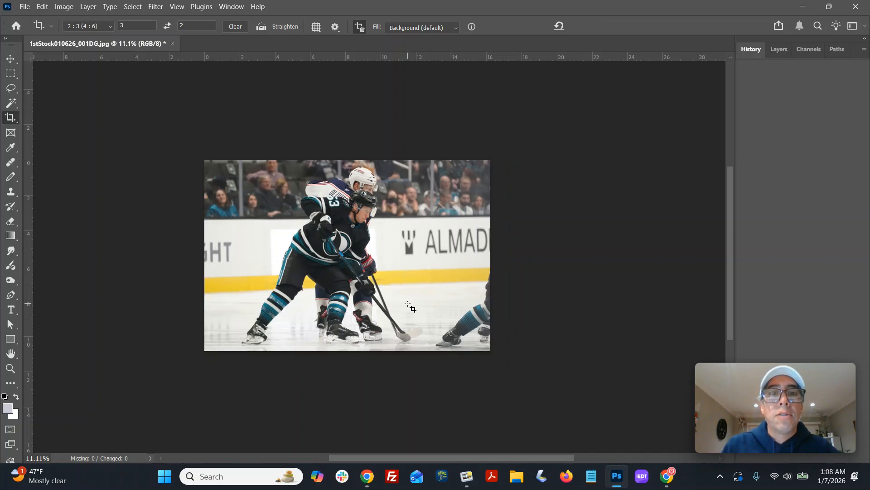
key(ctrl+shift+s)
key(Return)
key(Return)
key(Return)
key(ctrl+w)
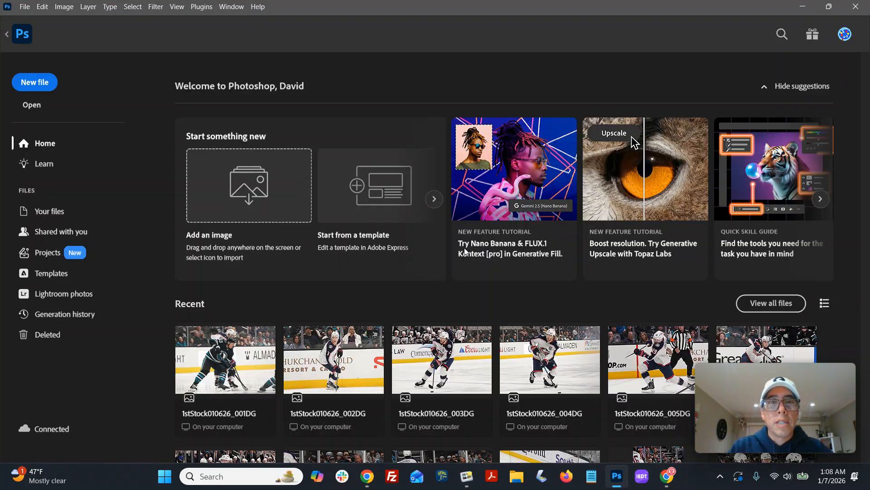
- Open the photos 1stStock010626_008DG through 1stStock010626_015DG from the 1st folder
click(25, 7)
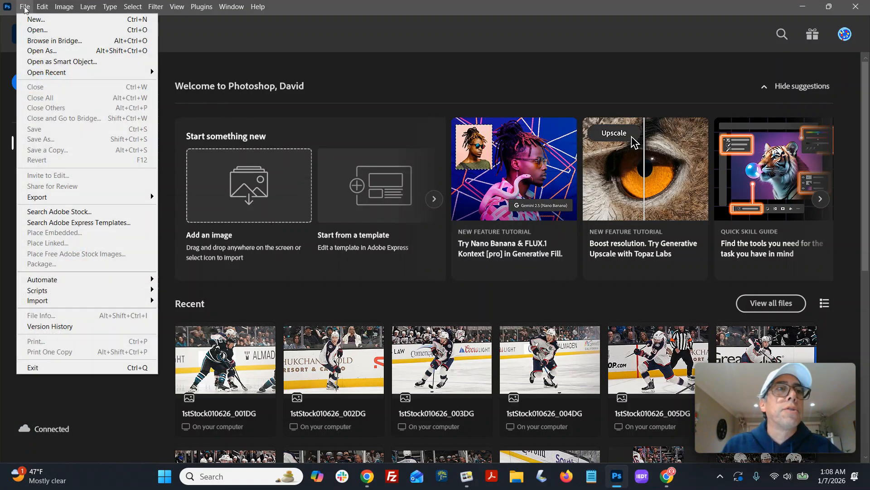
click(28, 30)
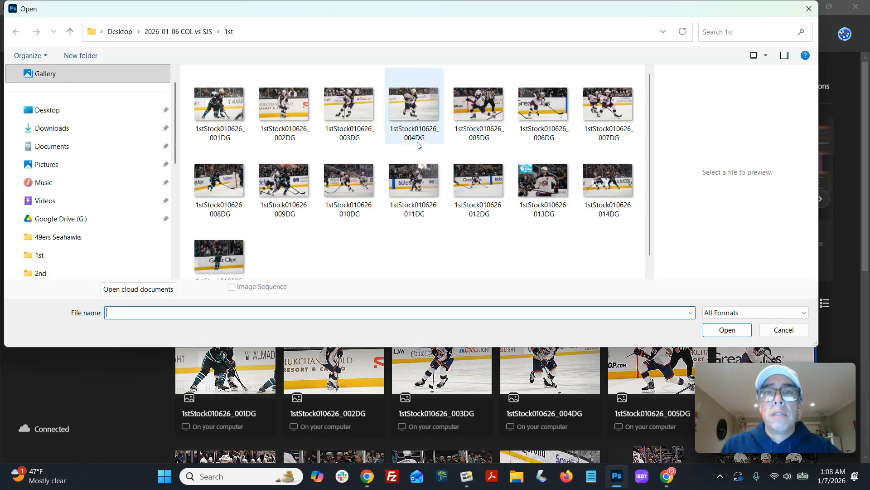
drag(600, 282, 195, 148)
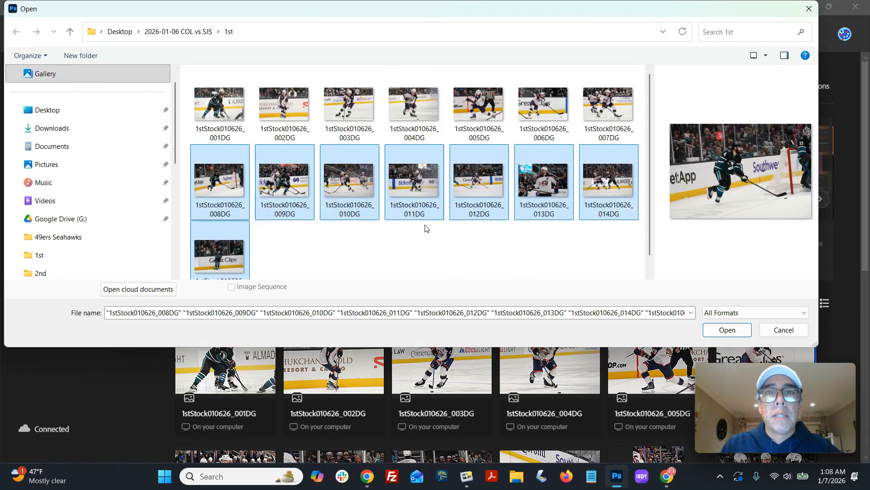
click(726, 330)
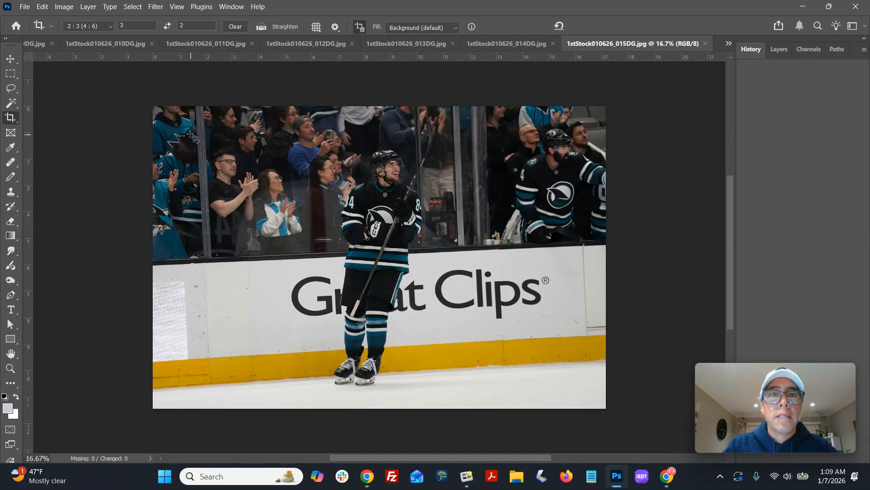
drag(173, 128, 573, 374)
drag(548, 337, 563, 328)
drag(202, 366, 198, 369)
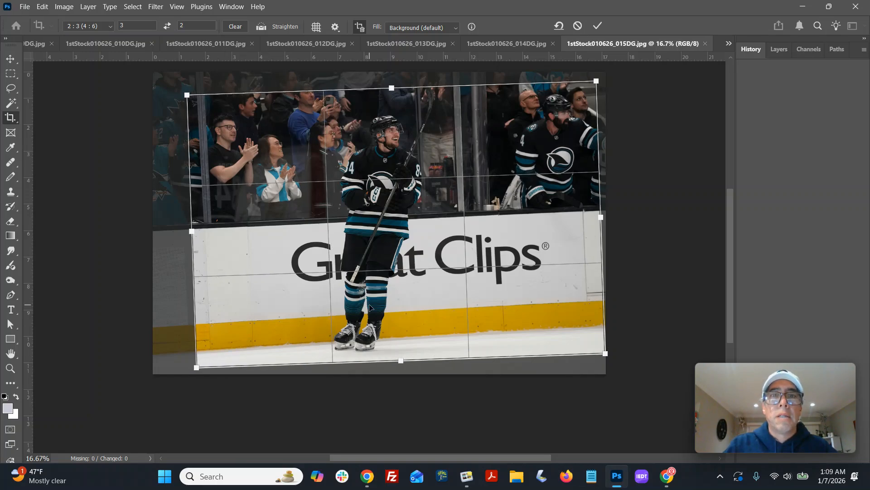
key(Return)
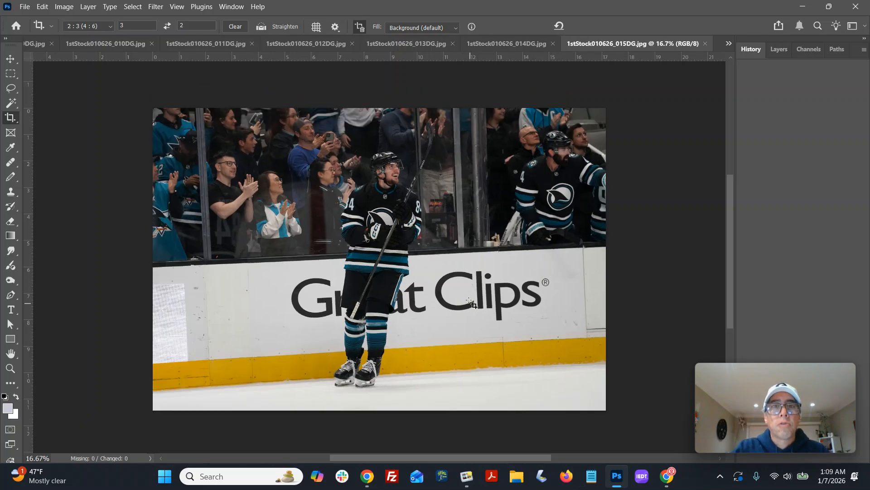
- Crop 1stStock010626_015DG slightly tighter at the 2:3 ratio, rotating the crop a little to level the boards
drag(183, 114, 498, 412)
drag(190, 402, 180, 405)
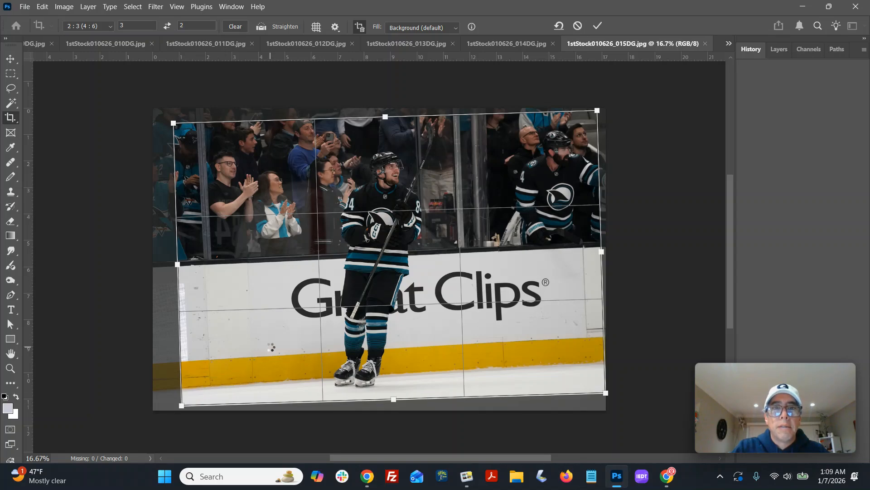
key(Return)
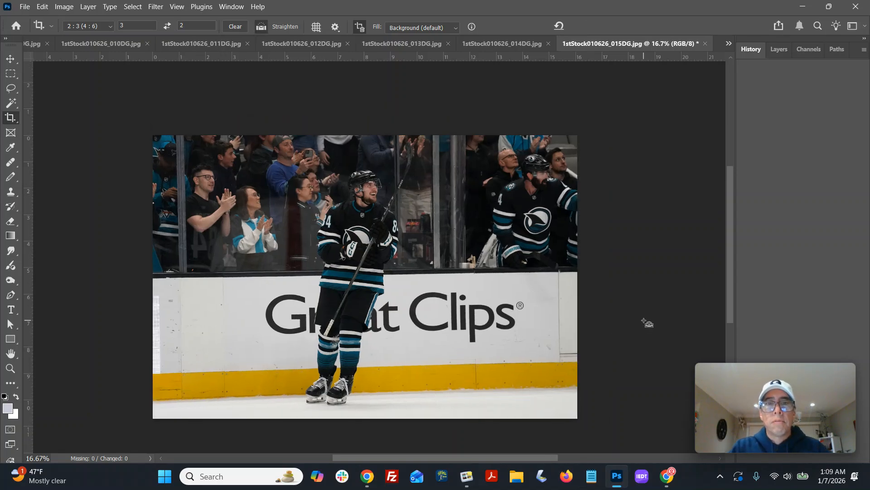
- Save the cropped 1stStock010626_015DG over its original JPEG at quality 10 and close the file
key(ctrl+shift+s)
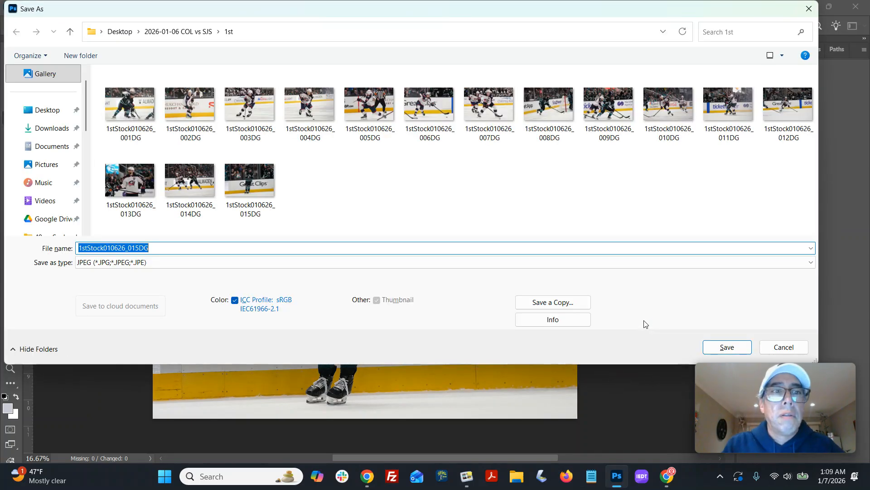
key(Return)
key(Return)
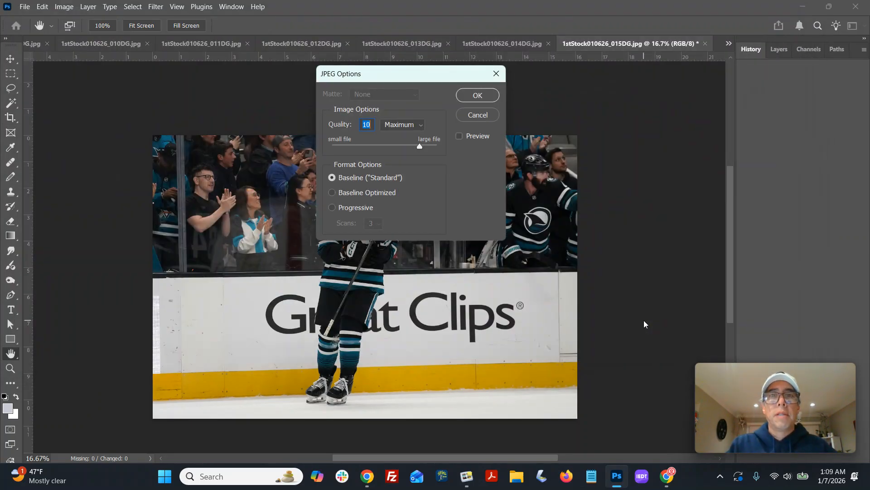
key(Return)
key(c)
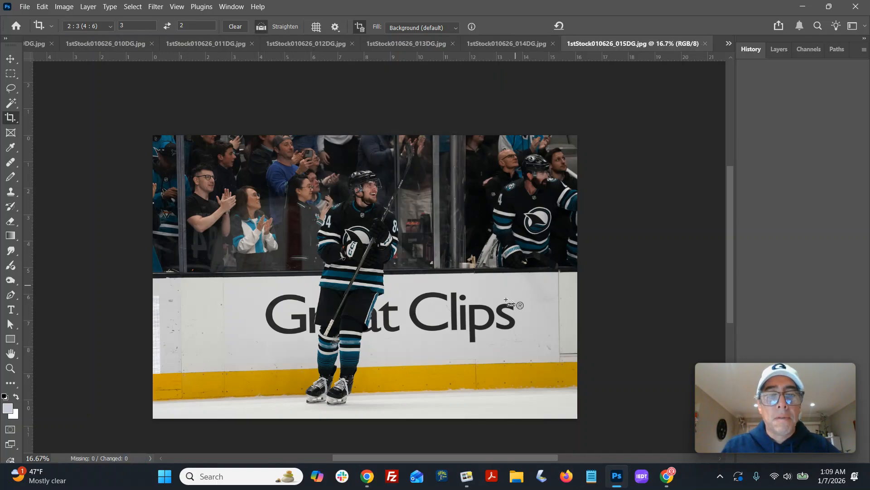
key(ctrl+w)
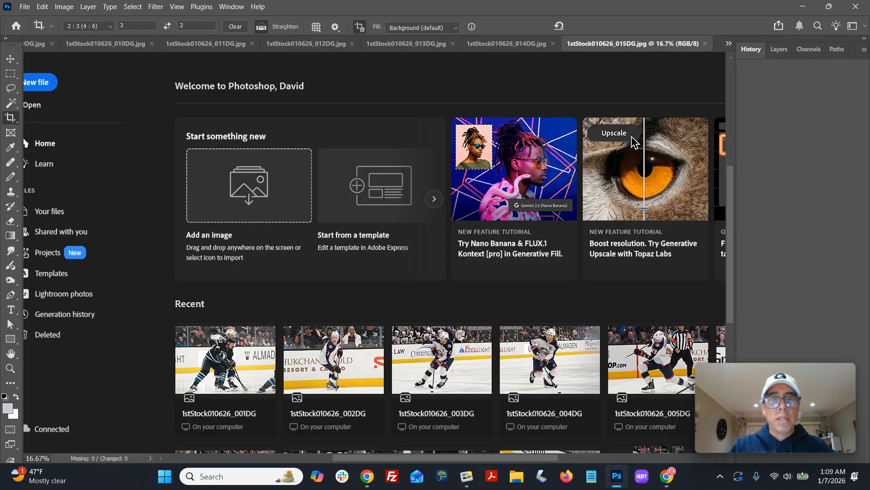
drag(138, 141, 478, 388)
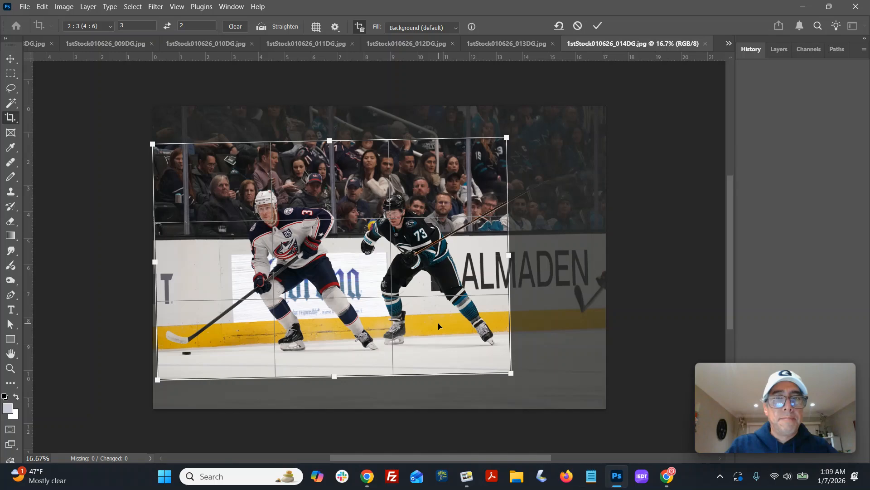
key(Return)
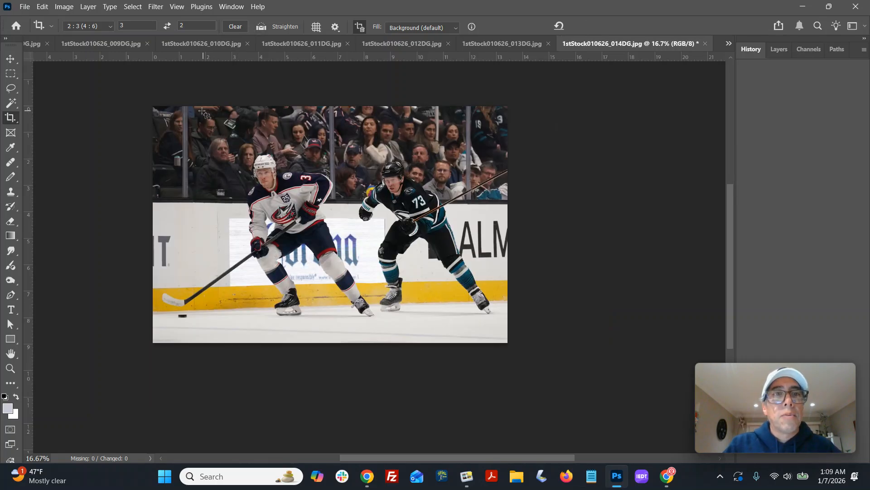
key(ctrl+z)
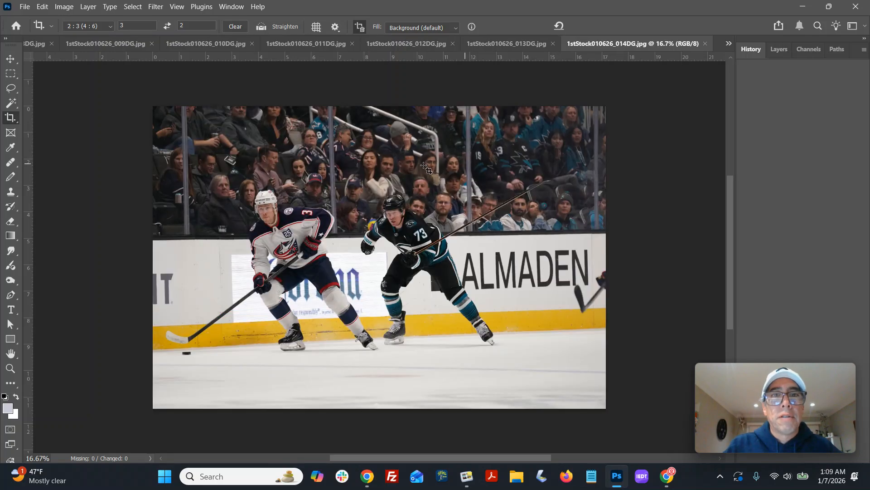
- Crop 1stStock010626_014DG at the 2:3 ratio around players 3 and 73, keeping the photo's left edge and trimming the other sides
drag(148, 125, 519, 393)
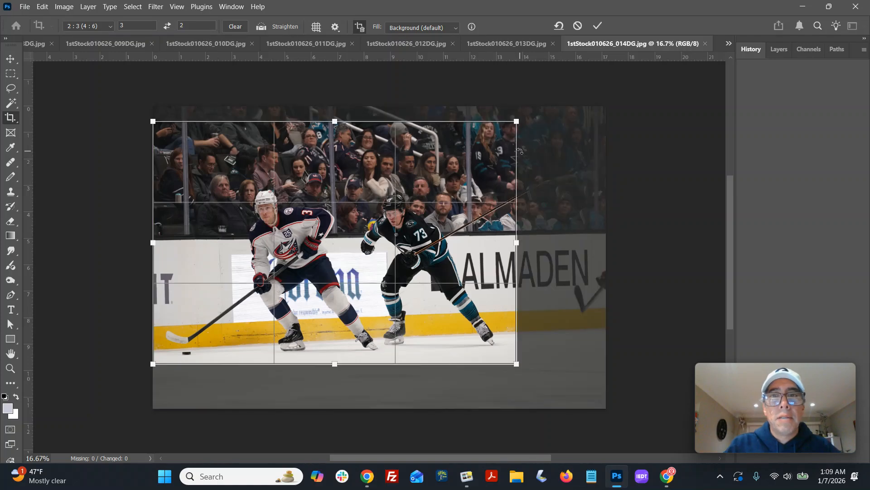
drag(517, 122, 514, 123)
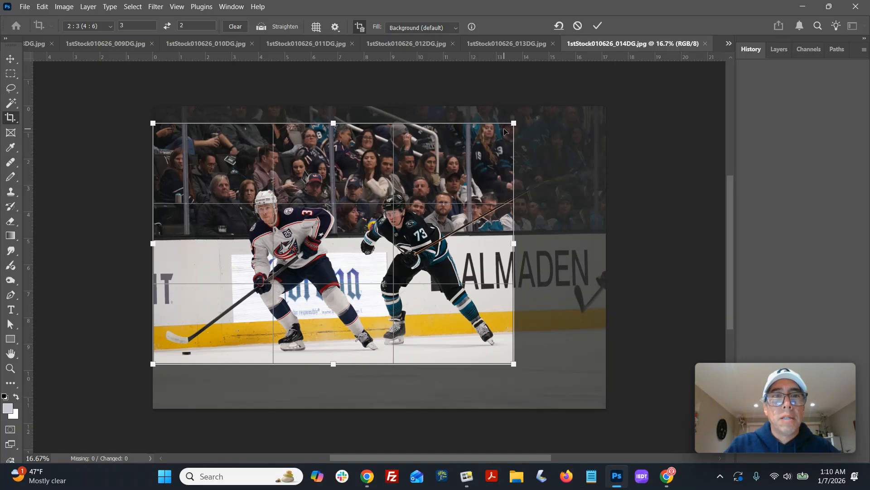
drag(511, 126, 506, 130)
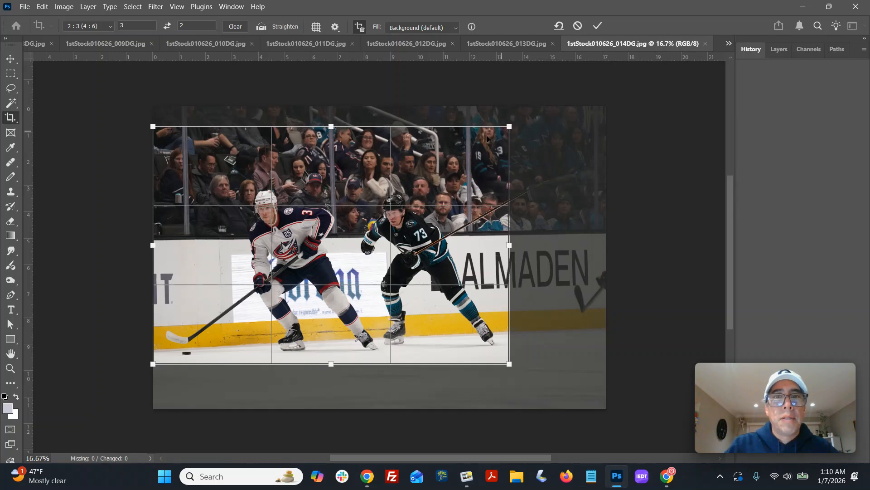
key(Return)
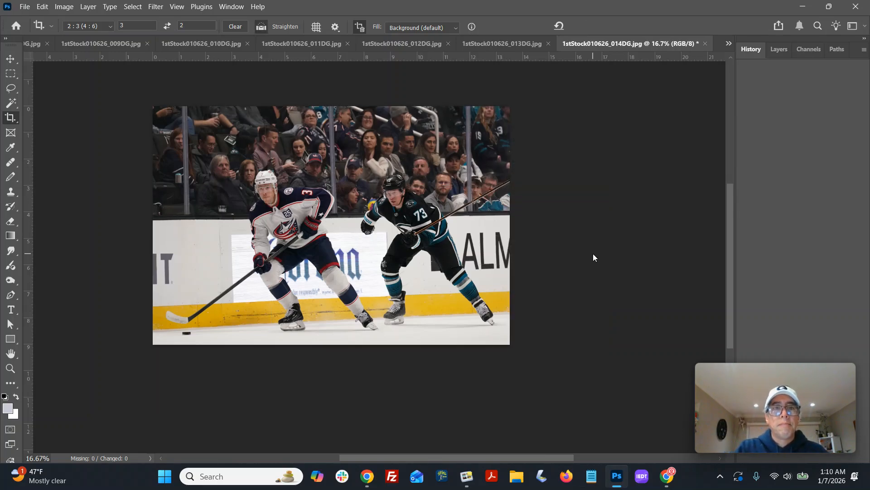
- Save the cropped 1stStock010626_014DG over its original JPEG and close the file
key(ctrl+shift+s)
key(Return)
key(Return)
key(Return)
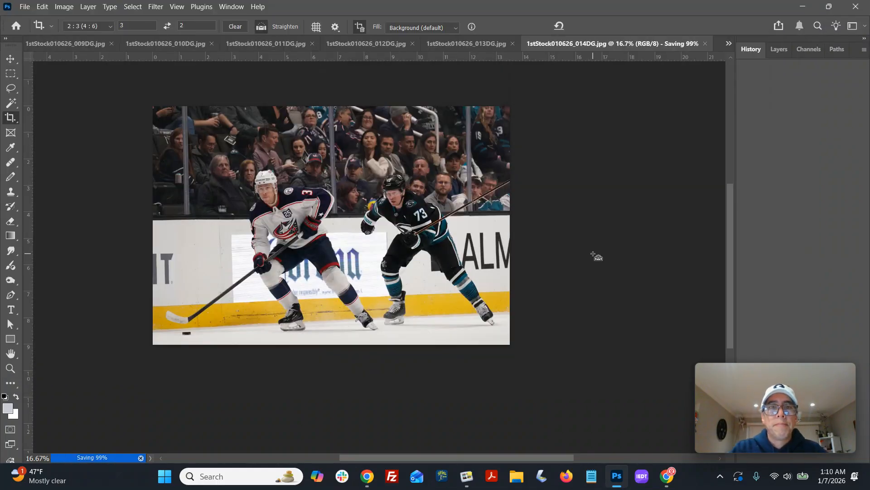
key(ctrl+w)
- Crop 1stStock010626_013DG slightly tighter at the 2:3 ratio around the player holding his stick
drag(170, 113, 600, 401)
drag(513, 362, 507, 361)
key(Return)
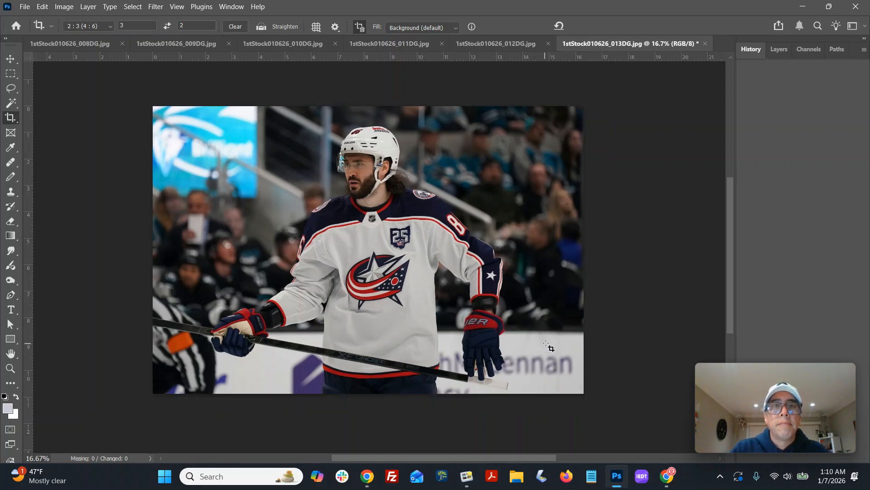
- Brighten the midtones of 1stStock010626_013DG slightly with Curves, mapping input 121 to output 132
key(ctrl+m)
drag(591, 214, 588, 214)
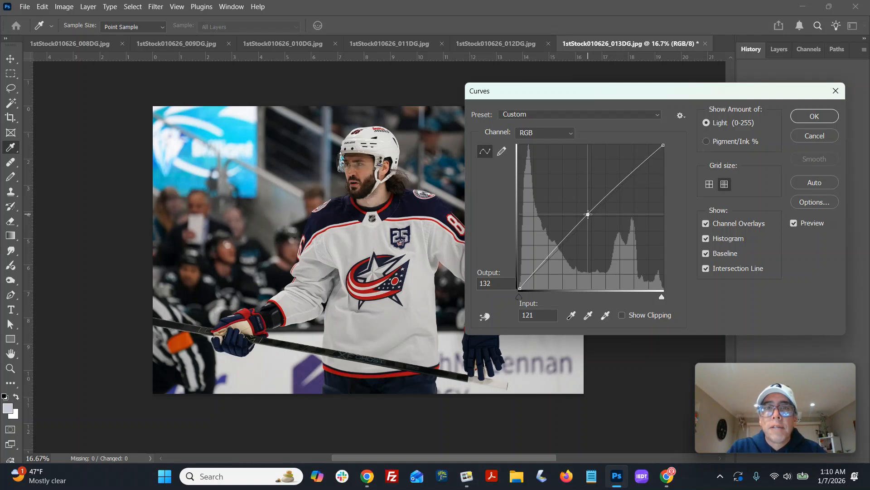
click(815, 116)
- Save the adjusted 1stStock010626_013DG over its original JPEG at quality 10 and close the file
key(ctrl+shift+s)
key(Return)
key(Return)
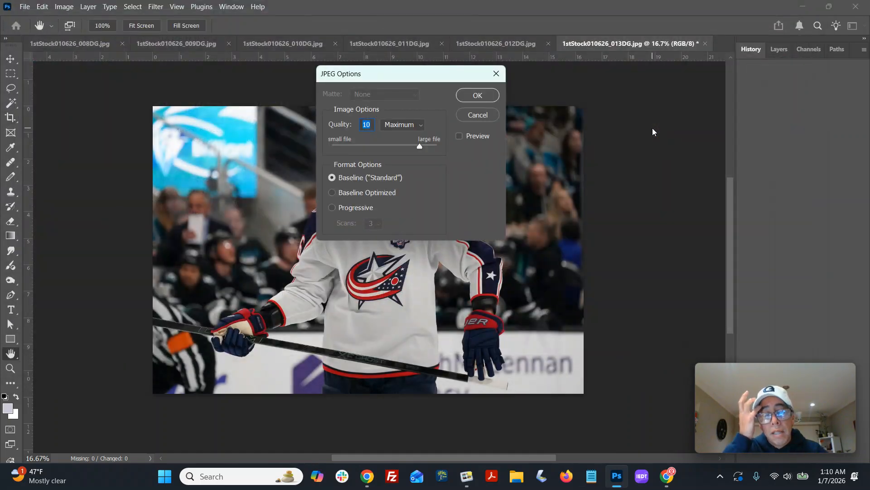
key(Return)
key(c)
key(ctrl+w)
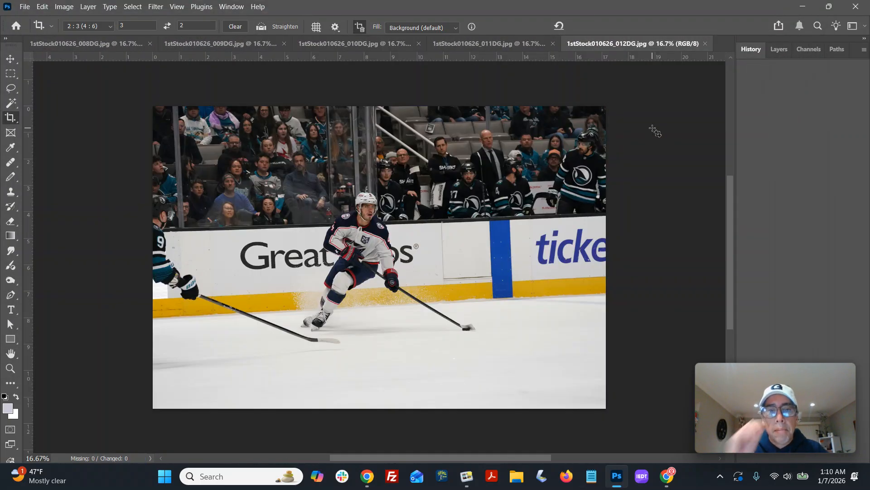
- Crop 1stStock010626_012DG at the 2:3 ratio around the puck carrier, excluding the opposing player and most of the crowd
drag(250, 178, 493, 358)
drag(245, 184, 226, 183)
key(Return)
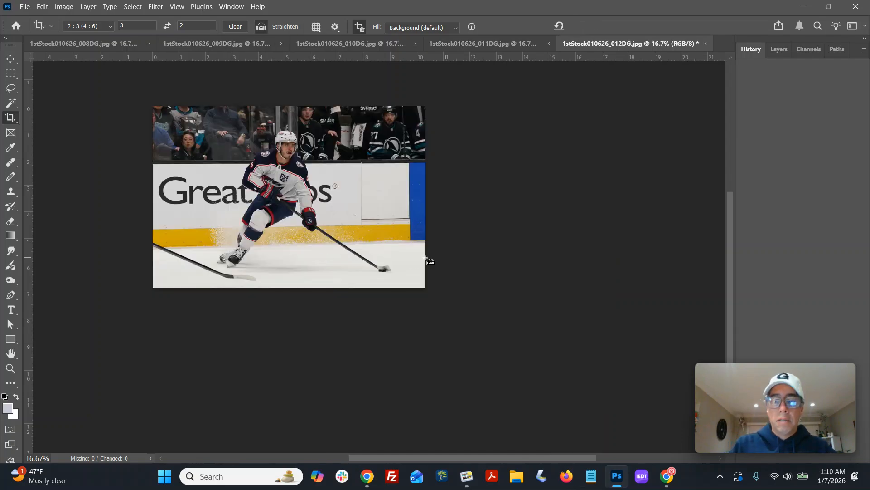
- Brighten the midtones of 1stStock010626_012DG very slightly with a Curves adjustment
key(ctrl+plus)
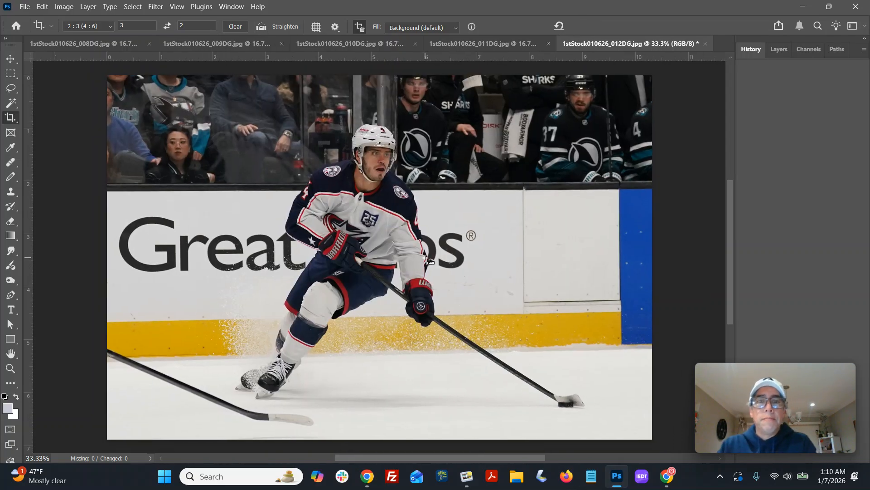
key(ctrl+m)
click(589, 217)
click(814, 116)
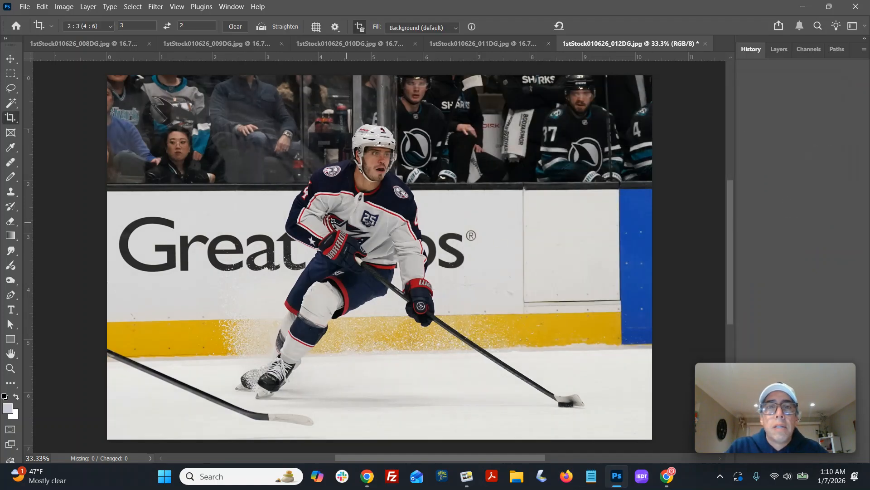
- Crop 1stStock010626_012DG even tighter at the 2:3 ratio, removing the blue board panel and more of the bench and crowd
drag(145, 109, 602, 449)
drag(485, 348, 500, 352)
drag(616, 112, 610, 116)
key(Return)
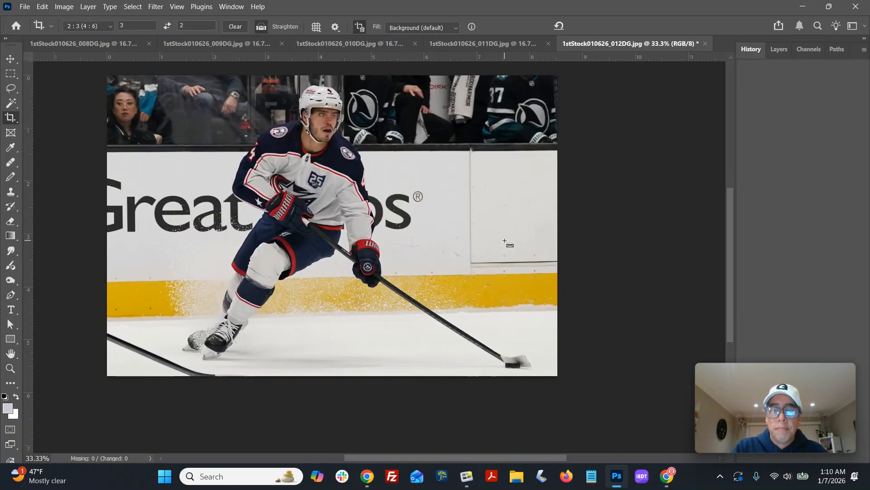
- Compare the earlier crop of 1stStock010626_012DG with the tighter one through its history states, ending on the tighter crop
key(ctrl+minus)
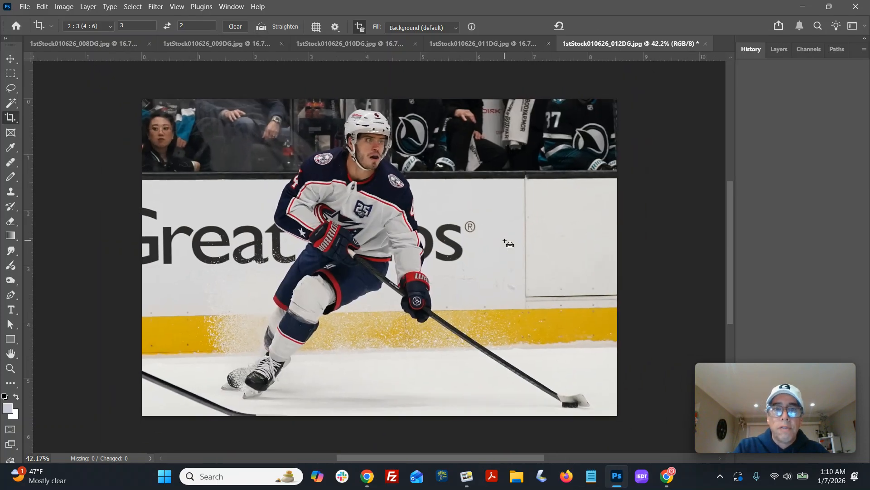
key(ctrl+z)
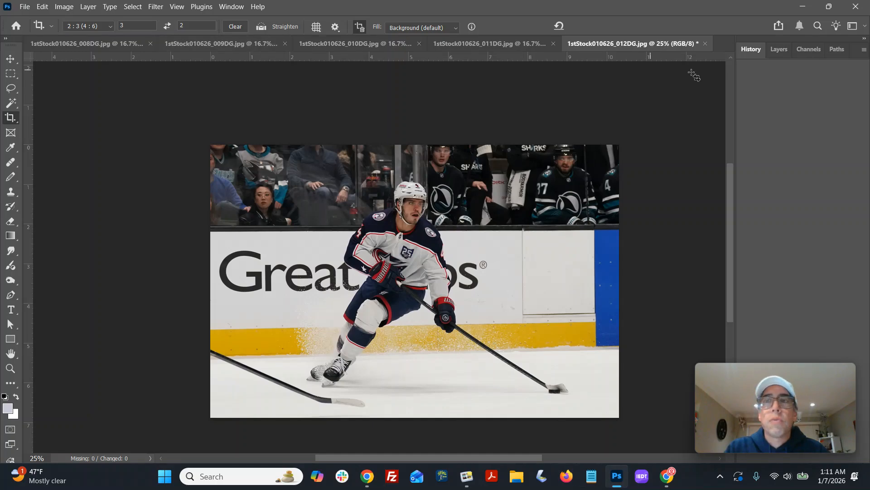
click(745, 50)
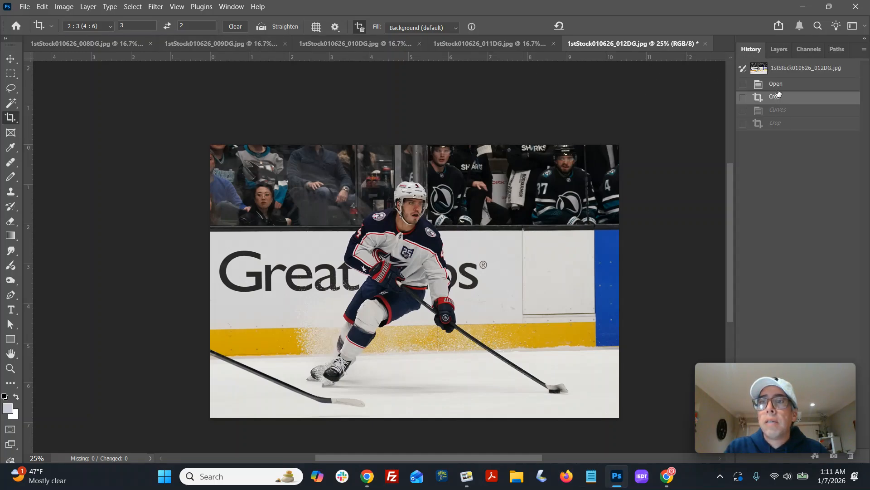
click(776, 123)
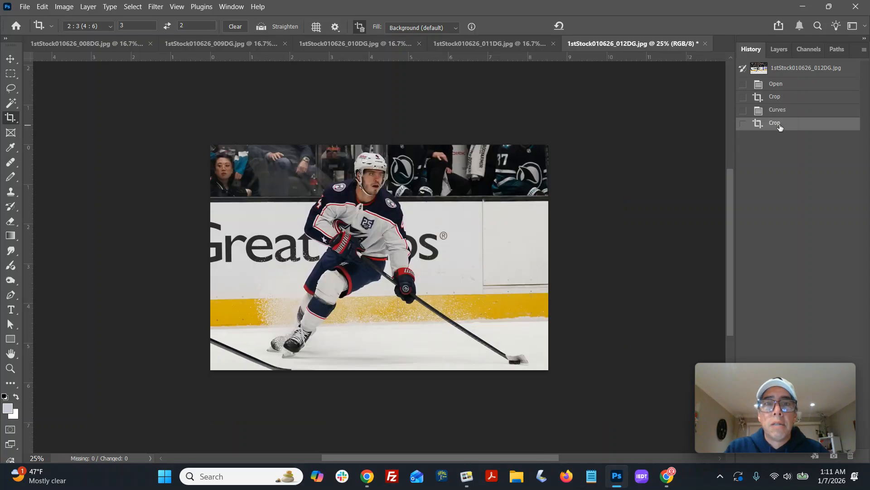
- Save the cropped 1stStock010626_012DG over its original JPEG and close the file
key(ctrl+shift+s)
key(Return)
key(y)
key(Return)
key(ctrl+w)
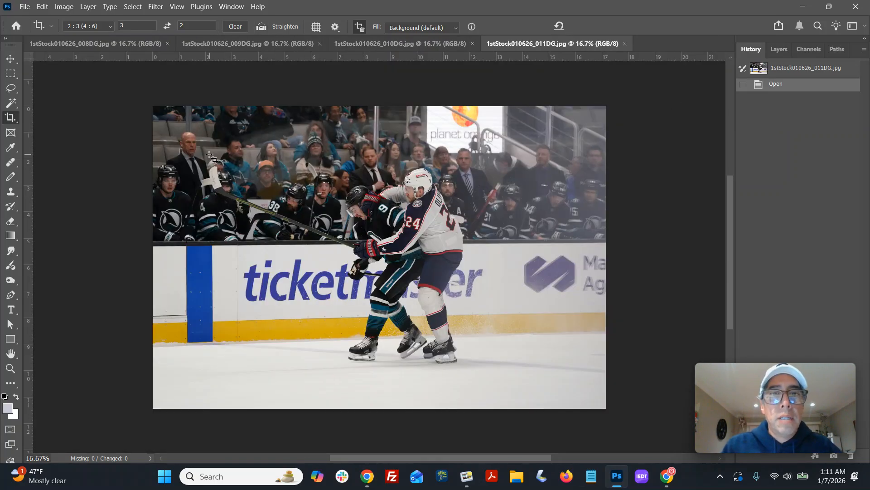
- Crop 1stStock010626_011DG at the 2:3 ratio around the two battling players, with a slight rotation and the raised stick blade kept in frame
drag(185, 156, 508, 361)
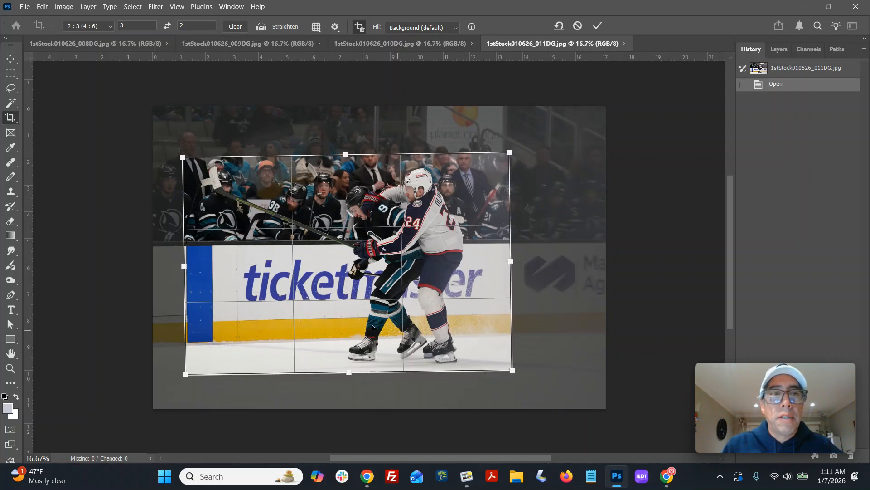
drag(184, 158, 191, 163)
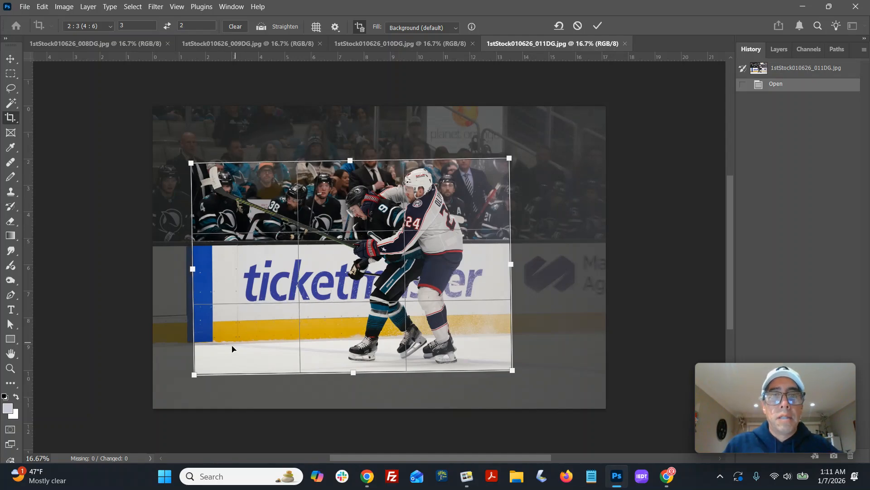
drag(192, 378, 199, 370)
key(Return)
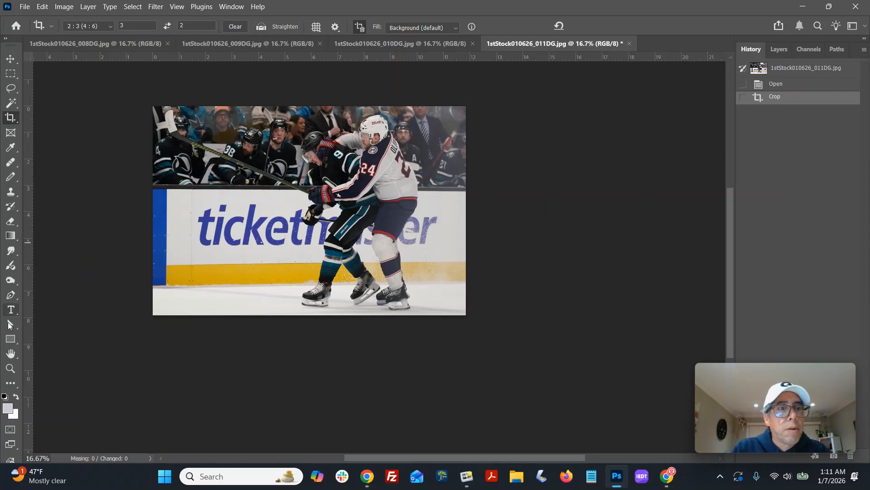
- Burn the shadows along the right edge of 1stStock010626_011DG, over the hazy bench area and the lower boards
click(10, 281)
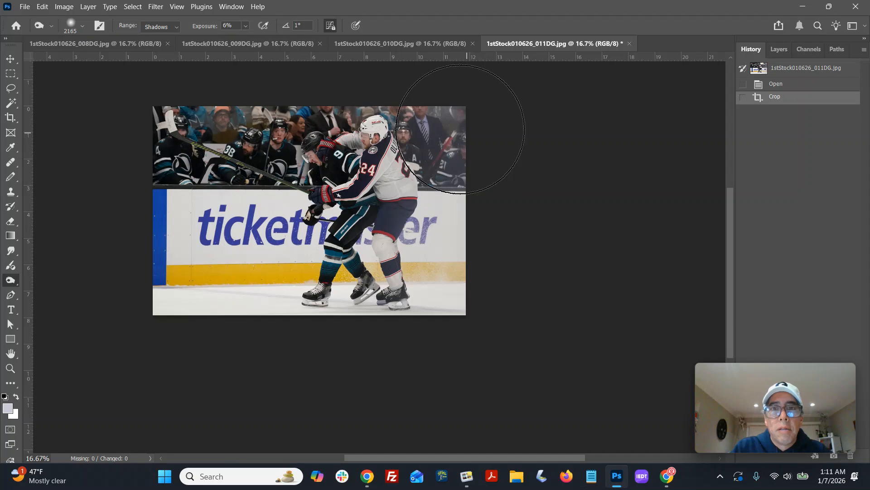
mouse_move(451, 103)
mouse_down()
mouse_move(408, 132)
mouse_move(453, 191)
mouse_up()
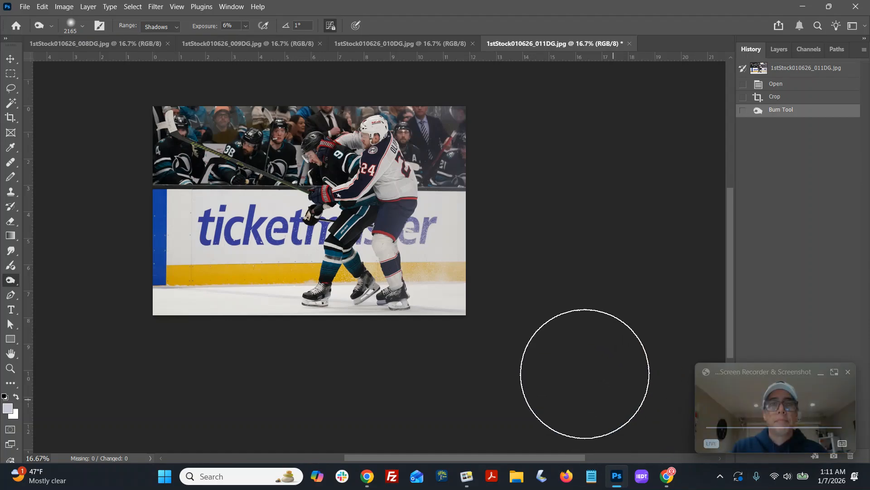
drag(466, 265, 480, 279)
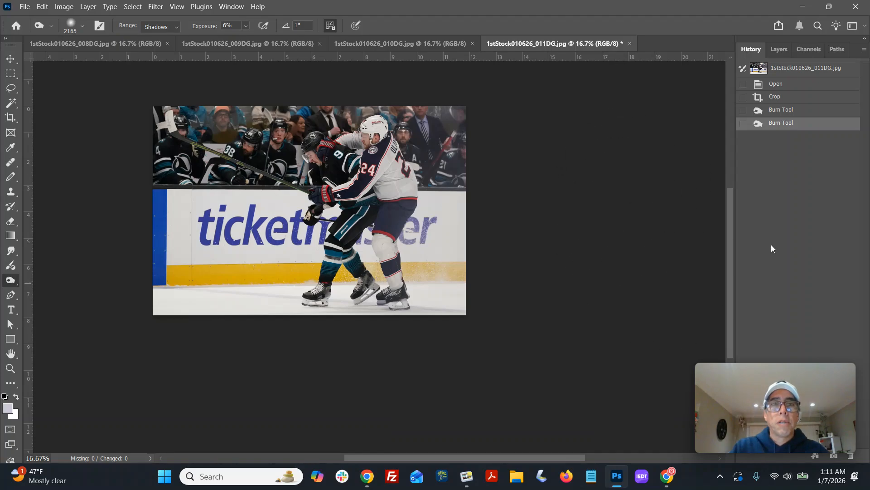
- Save the burned 1stStock010626_011DG over its original JPEG and close the file
key(ctrl+shift+s)
key(Return)
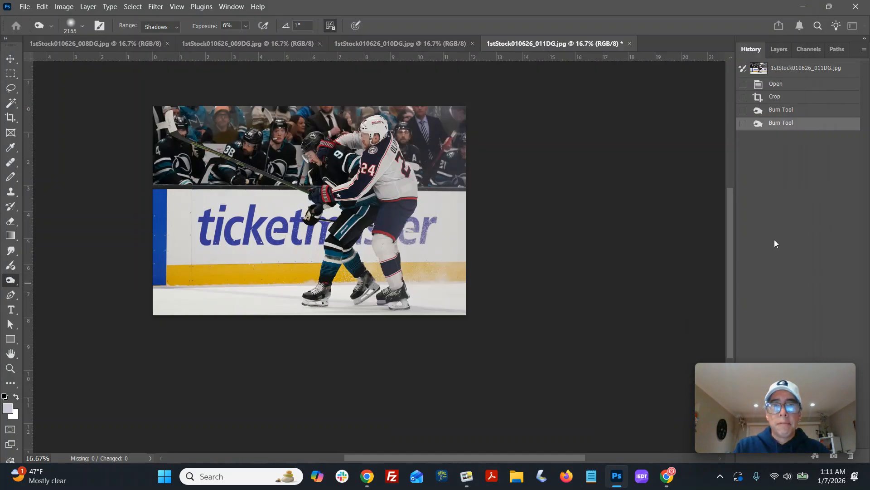
key(ctrl+w)
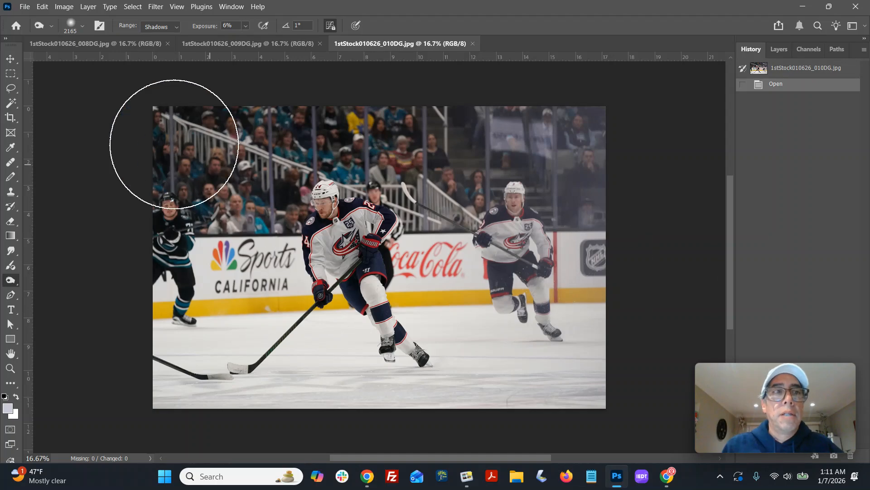
- Crop 1stStock010626_010DG at the 2:3 ratio around the central Columbus skater, trimming most of the upper crowd and the trailing teammate
click(10, 117)
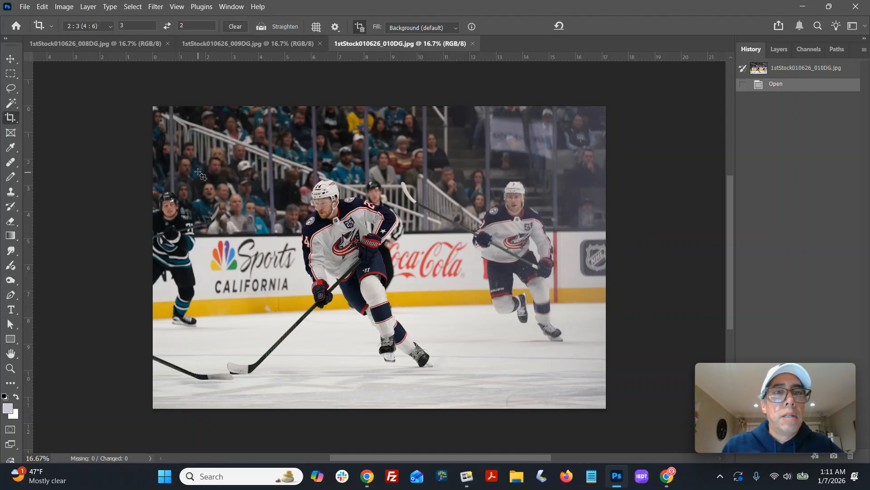
drag(181, 167, 495, 387)
drag(380, 322, 375, 324)
key(Return)
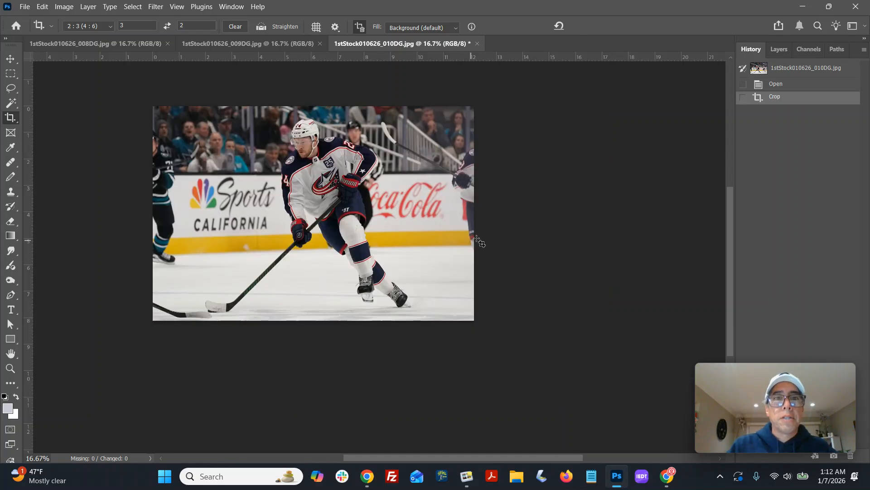
- Crop 1stStock010626_010DG slightly tighter at the 2:3 ratio, trimming a thin strip from its left side and bottom
drag(159, 108, 492, 385)
drag(154, 323, 162, 321)
key(Return)
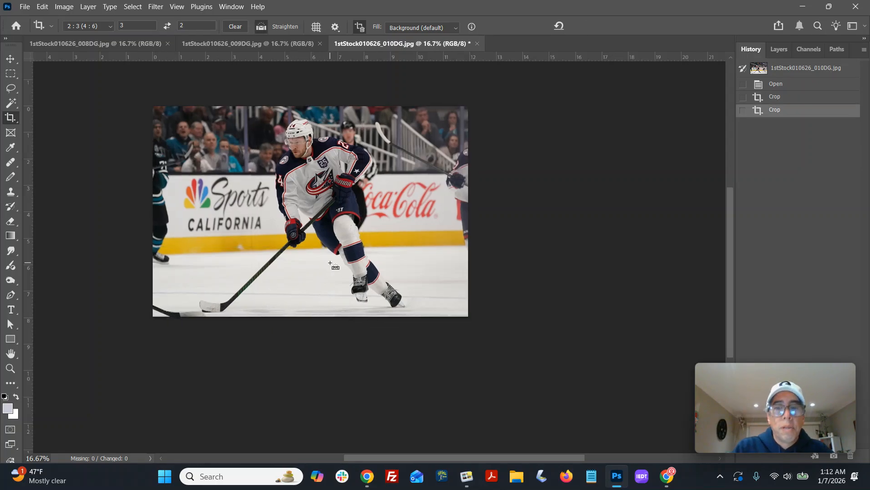
- Check the cropped 1stStock010626_010DG up close, save it over its original JPEG and close the file
key(ctrl+0)
key(ctrl+plus)
key(ctrl+plus)
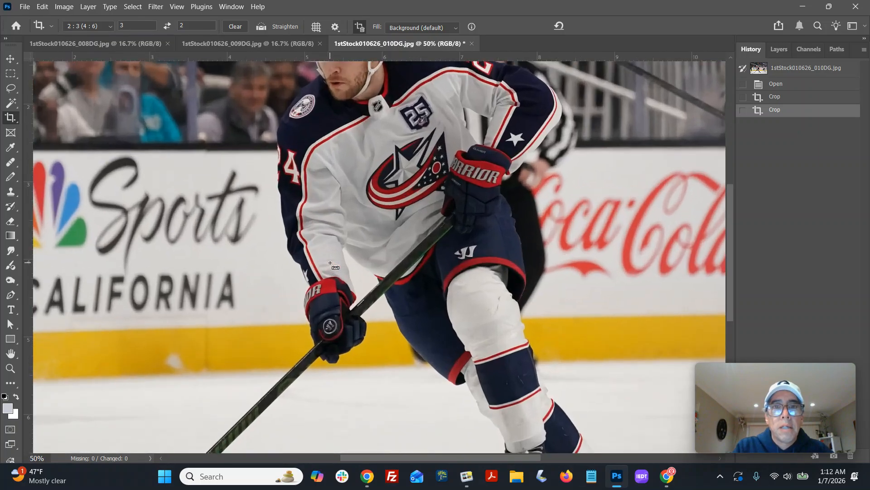
key(ctrl+minus)
key(ctrl+minus)
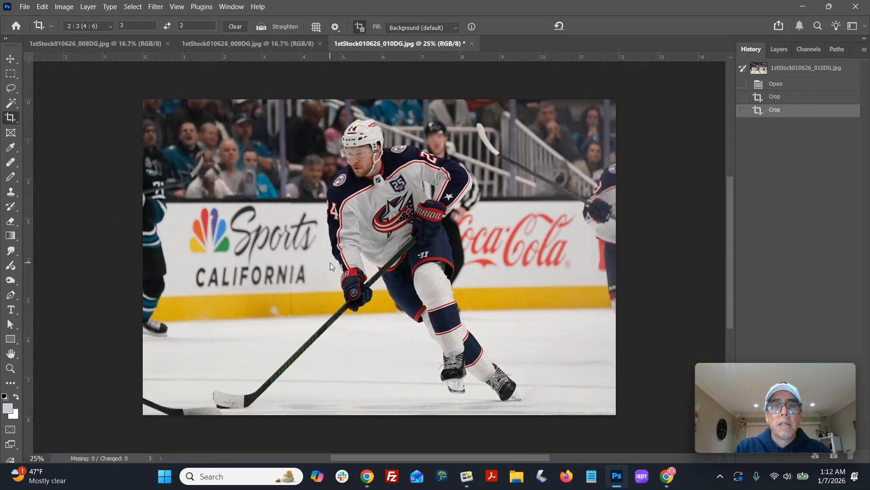
key(ctrl+shift+s)
key(Return)
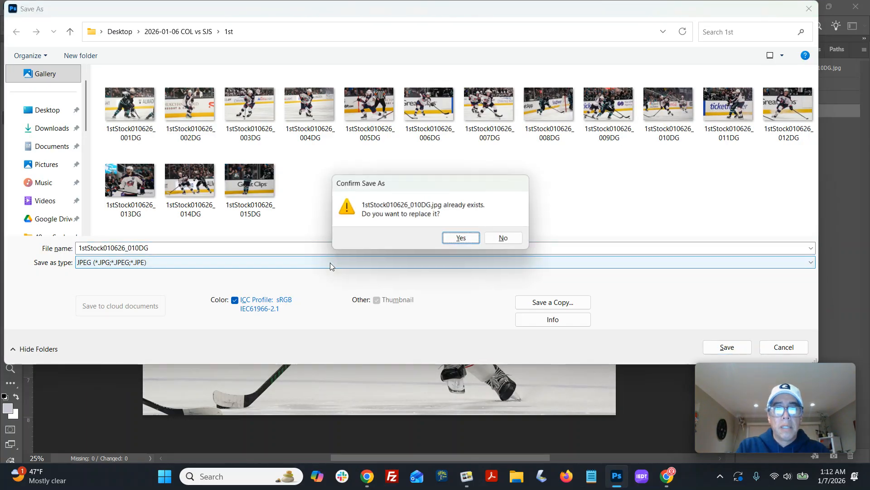
key(Return)
key(Return)
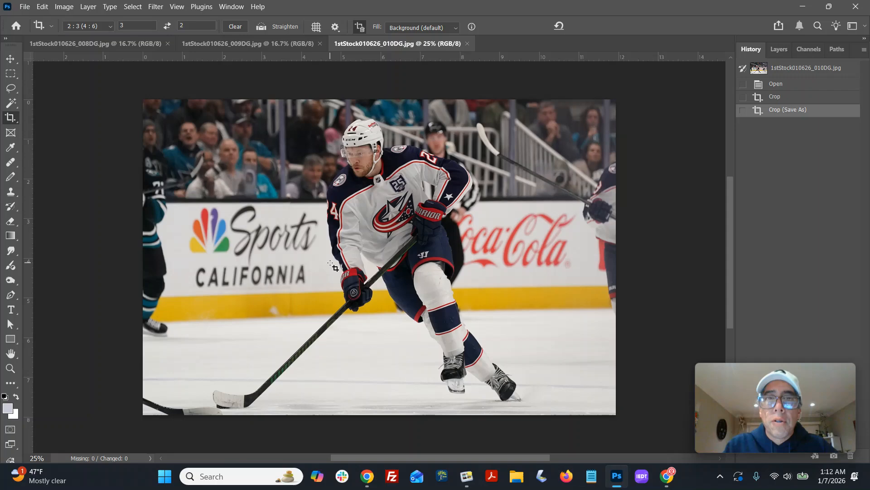
key(ctrl)
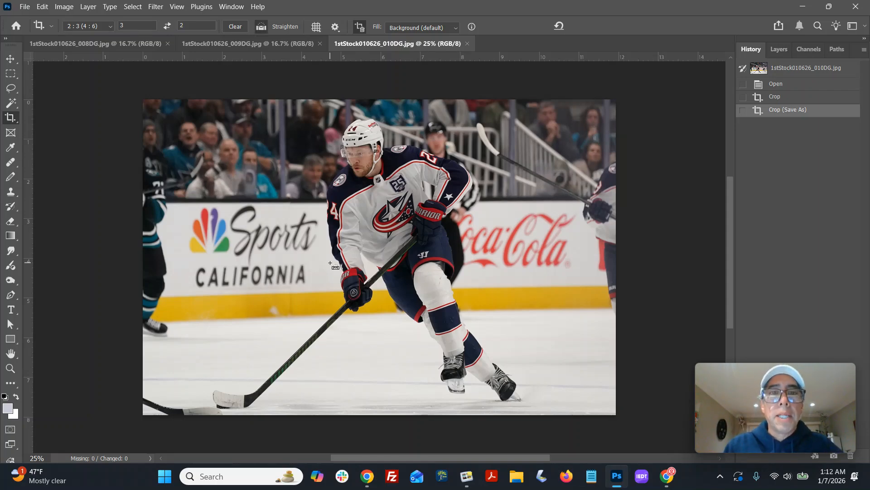
key(ctrl+alt+w)
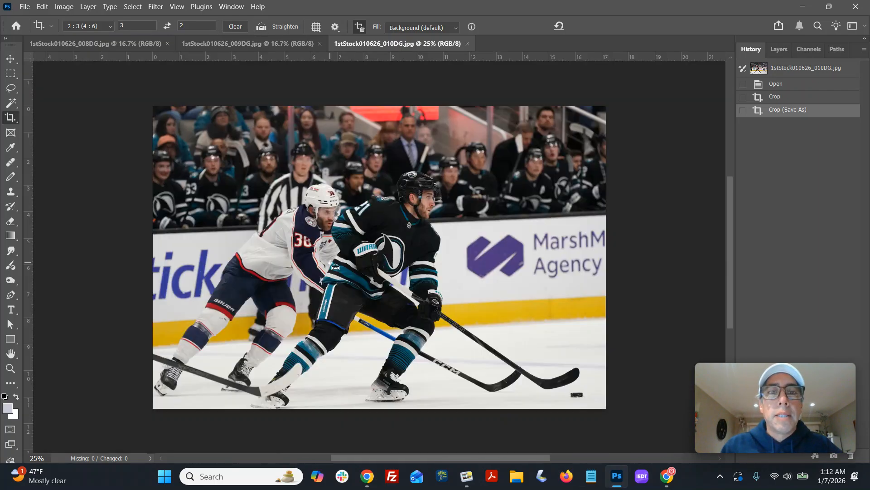
- Crop 1stStock010626_009DG lightly at the 2:3 ratio, trimming narrow strips from the top and right while keeping both players and the puck
drag(144, 108, 618, 415)
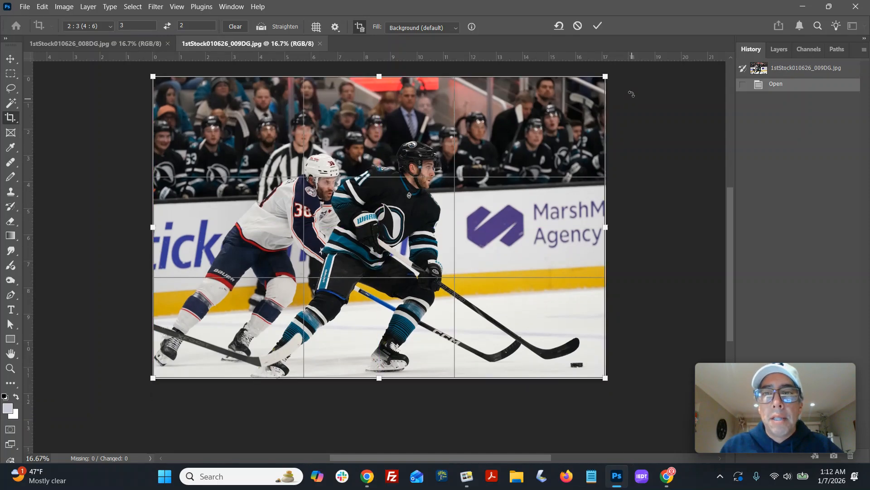
drag(606, 77, 591, 86)
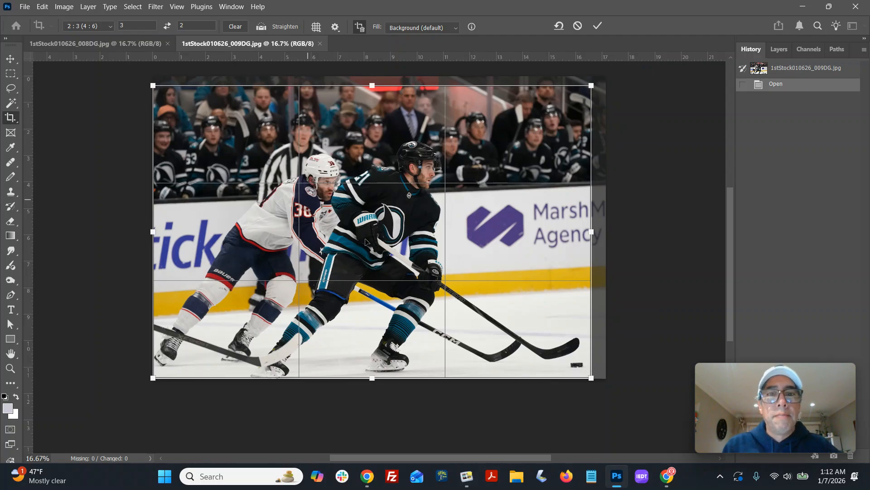
key(Return)
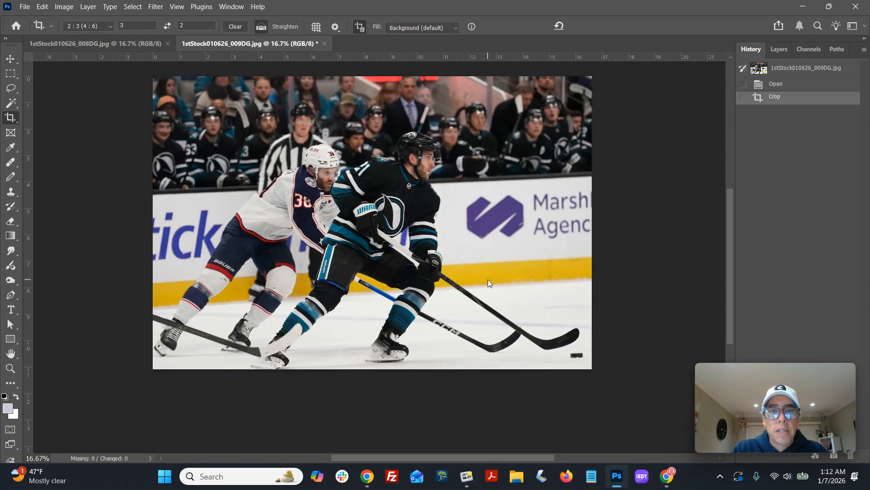
- Save the cropped 1stStock010626_009DG over its original JPEG and close the file
key(ctrl+shift+s)
key(Return)
key(Return)
key(Return)
key(ctrl+w)
- Crop 1stStock010626_008DG at the 2:3 ratio with a counterclockwise-tilted frame around the skater, puck and net, excluding the goalie
drag(215, 142, 558, 343)
mouse_move(493, 241)
mouse_down()
mouse_move(497, 215)
mouse_move(438, 192)
mouse_move(505, 269)
mouse_move(502, 244)
mouse_move(495, 247)
mouse_up()
drag(495, 245, 490, 245)
key(Up)
key(Up)
key(Up)
key(Up)
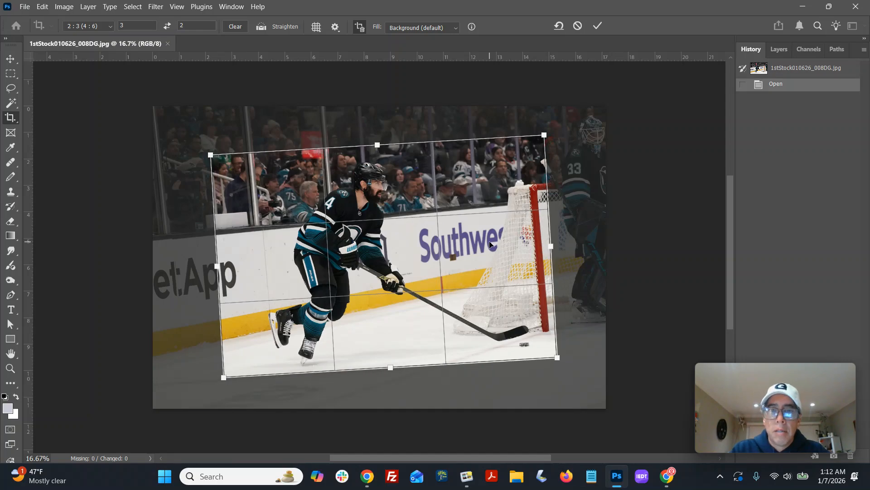
key(Return)
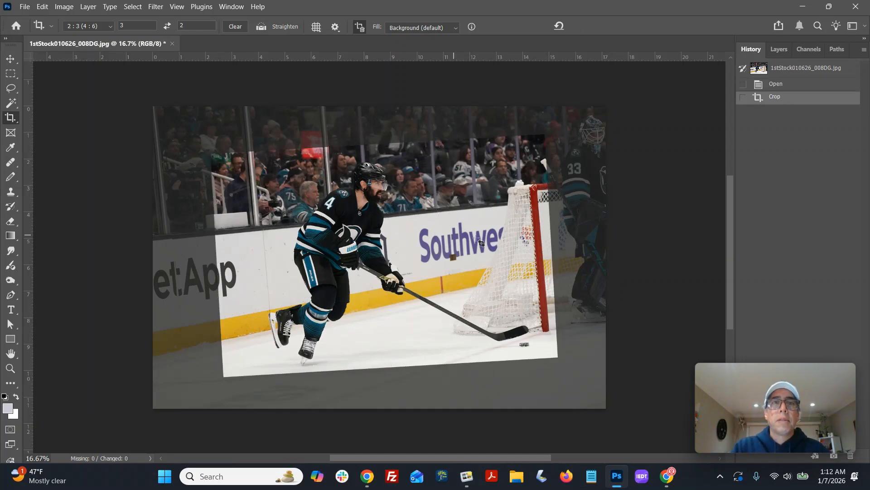
- Save the cropped 1stStock010626_008DG over its original JPEG and close the file
key(ctrl+shift+s)
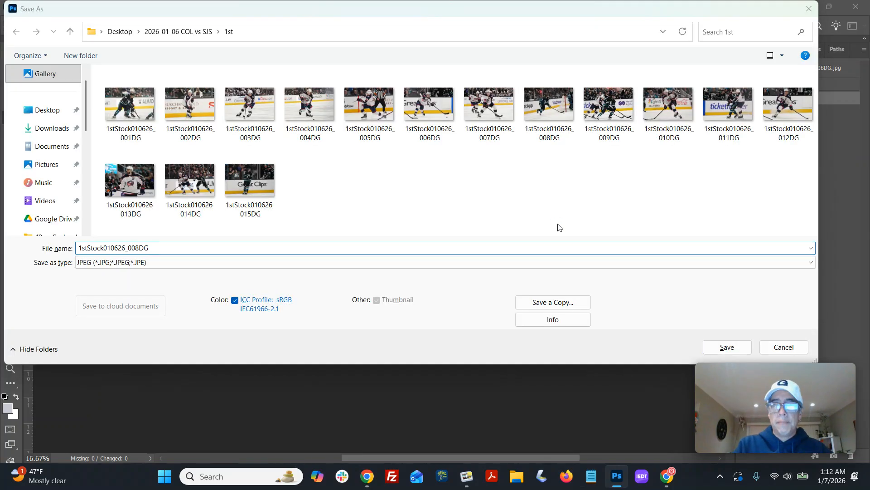
key(Return)
key(Return)
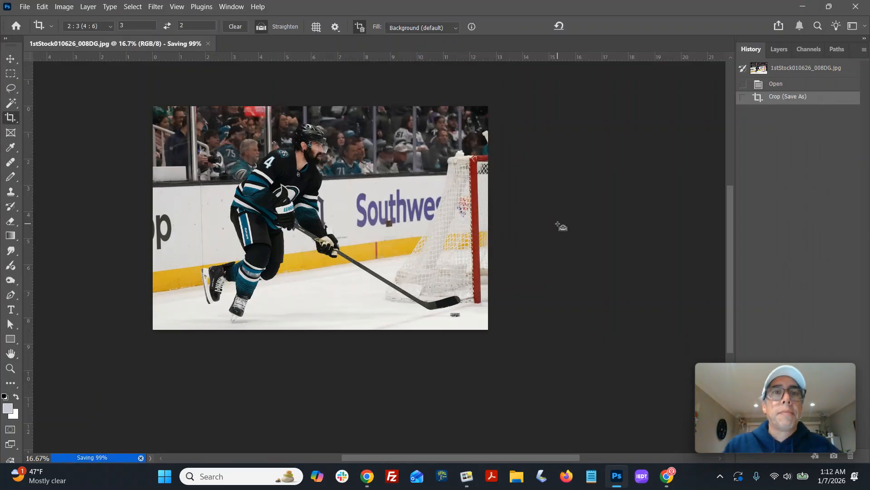
key(ctrl+w)
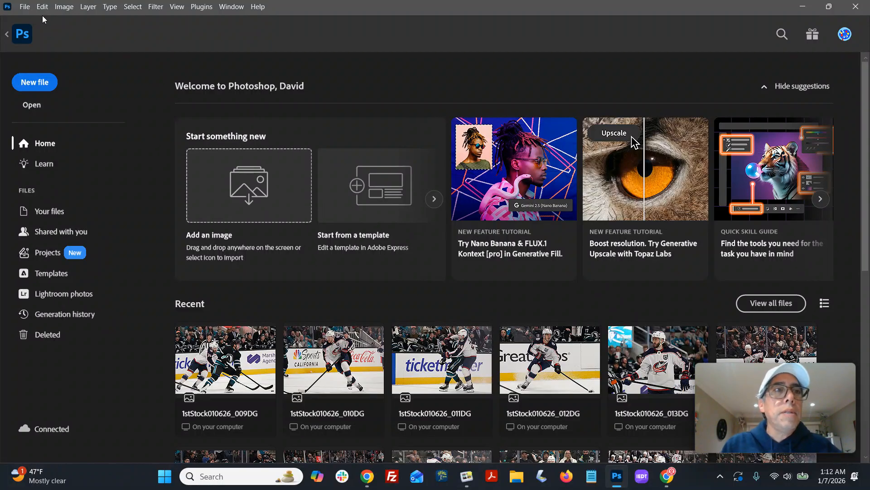
- Open the seven photos 2ndStock010626_010DG through 2ndStock010626_016DG from the 2nd folder of 2026-01-06 COL vs SJS
click(25, 6)
click(30, 29)
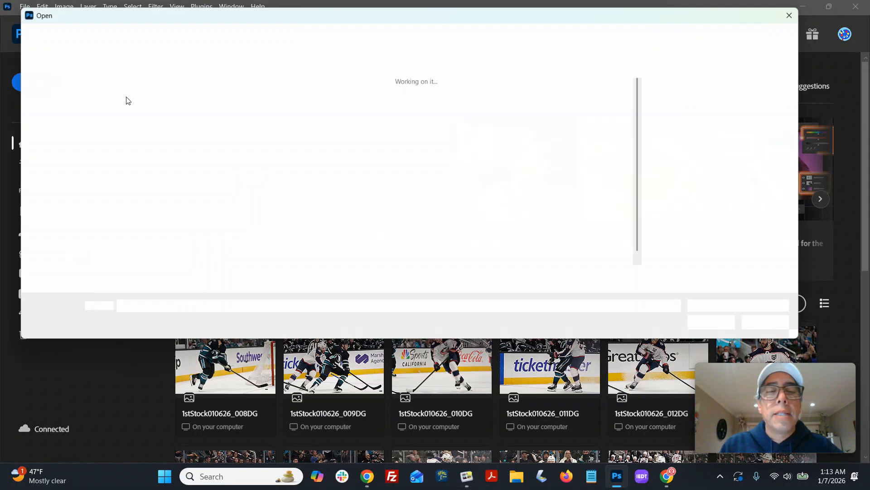
click(189, 32)
double_click(281, 107)
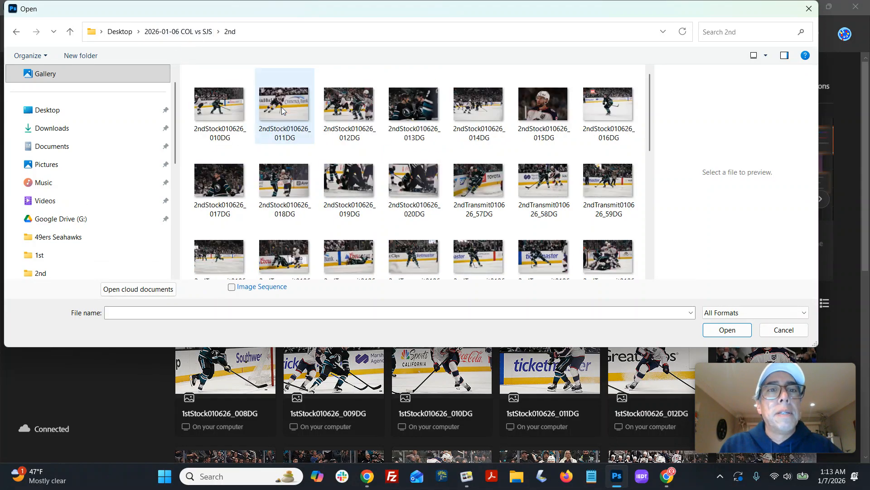
click(219, 104)
scroll(480, 181, down, 2)
scroll(508, 228, up, 2)
shift+click(610, 114)
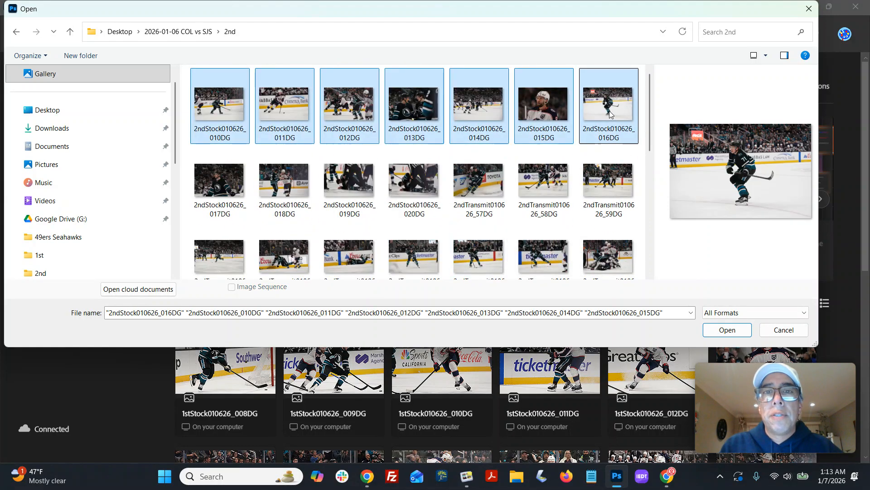
click(731, 330)
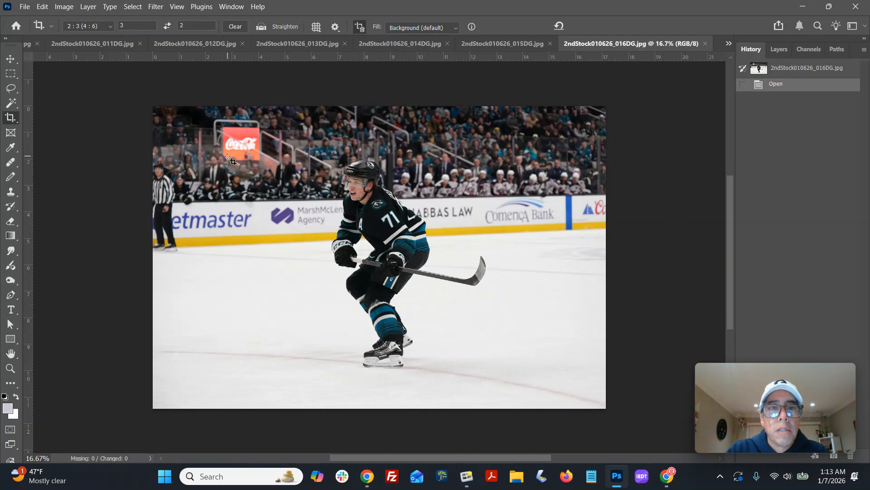
- Crop 2ndStock010626_016DG at the 2:3 ratio around the lone skater and his stick, excluding the referee beside the boards
drag(212, 134, 575, 379)
drag(470, 326, 456, 330)
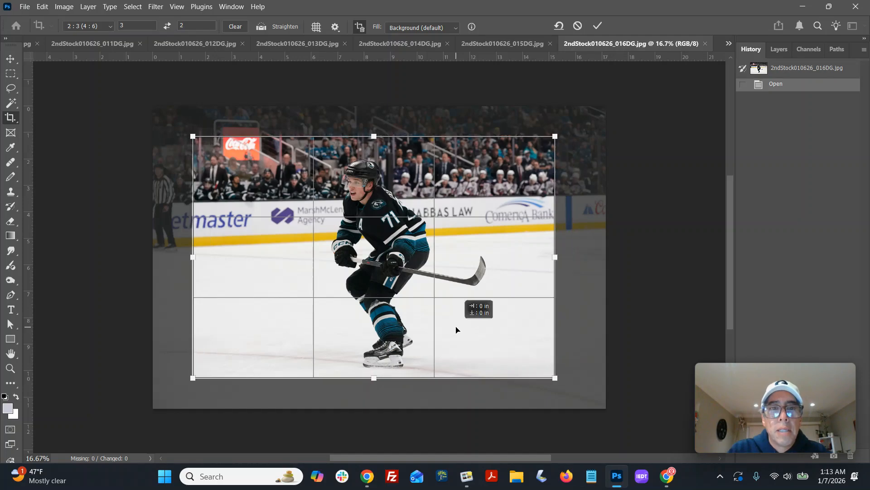
key(Return)
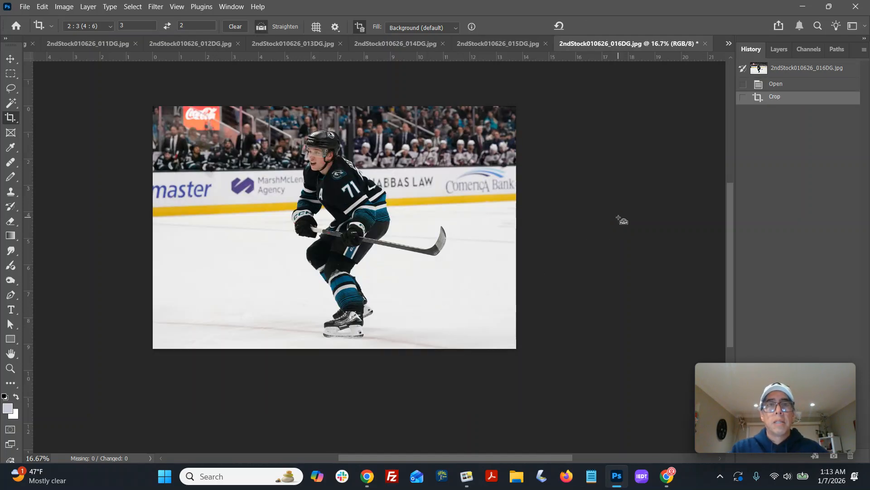
- Save the cropped 2ndStock010626_016DG over its original JPEG and close the file
key(ctrl+shift+s)
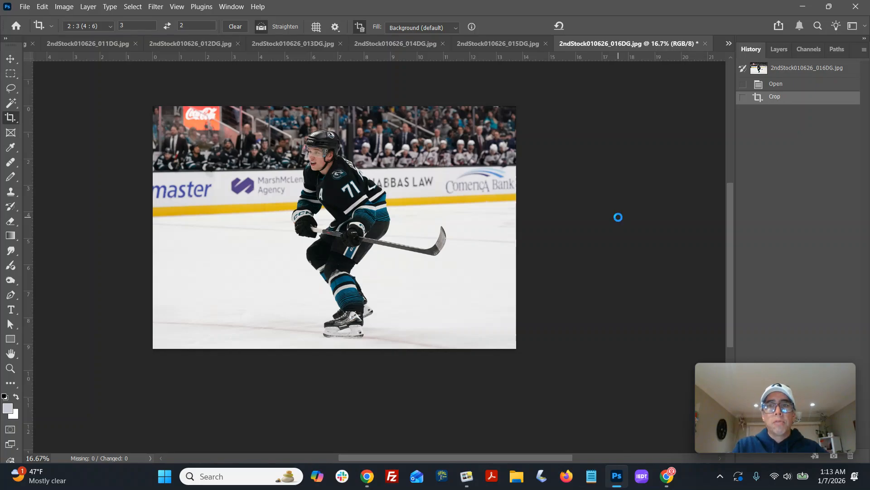
key(Return)
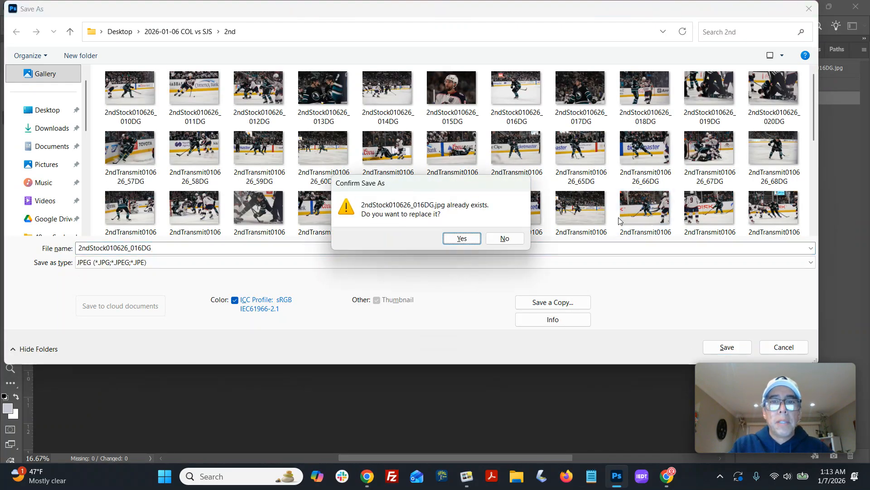
key(Return)
key(Return)
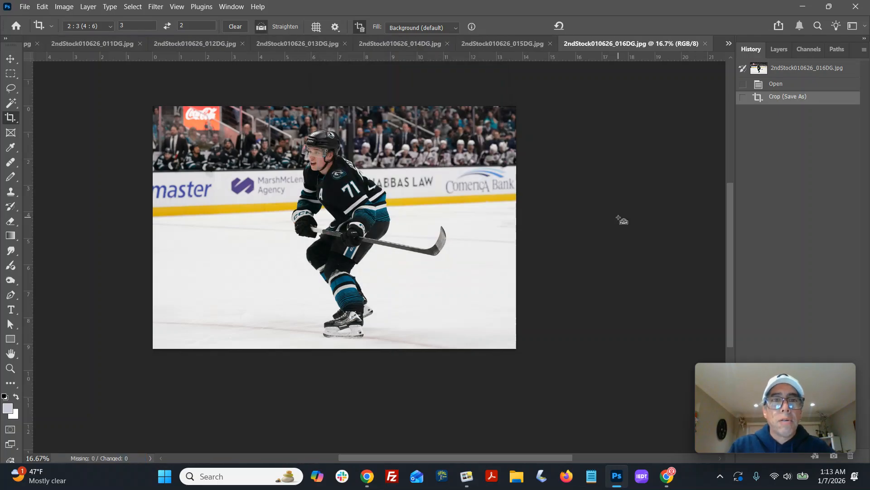
key(ctrl+w)
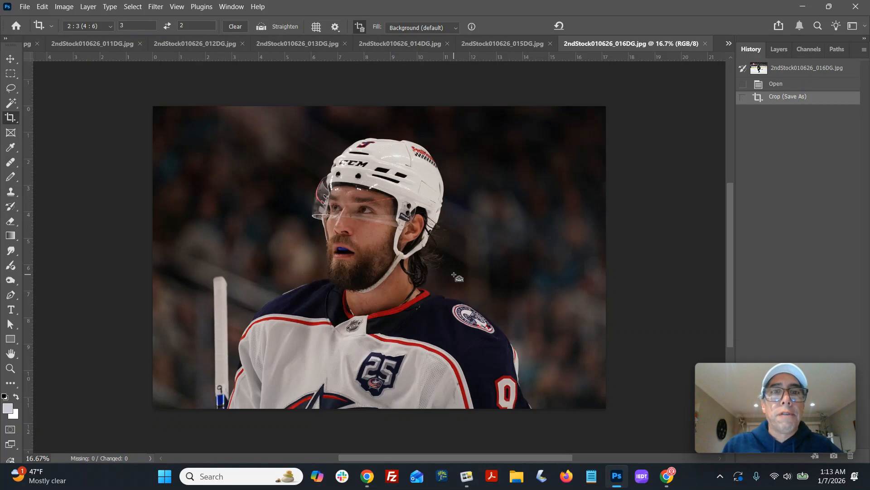
- Crop 2ndStock010626_015DG at the 2:3 ratio in two passes, trimming narrow strips off all four edges around the player portrait
mouse_move(153, 116)
mouse_down()
mouse_move(389, 217)
mouse_move(655, 414)
mouse_move(644, 408)
mouse_up()
drag(482, 356, 501, 340)
key(Return)
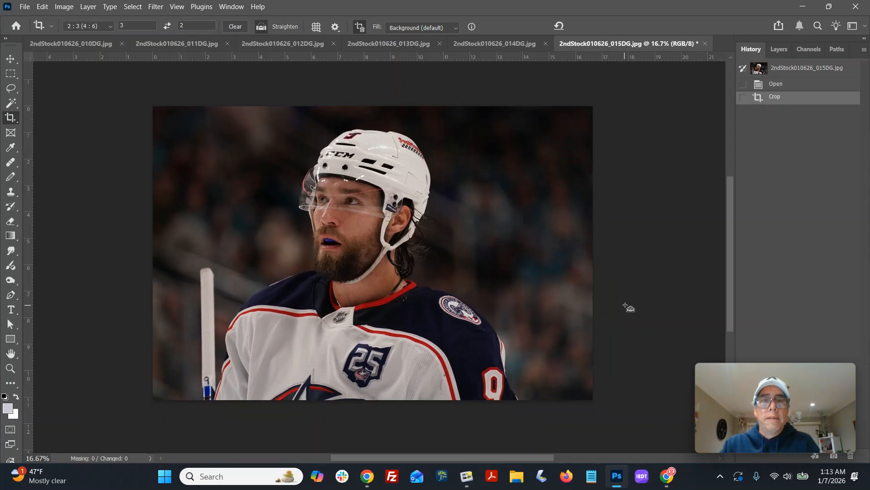
drag(131, 100, 585, 403)
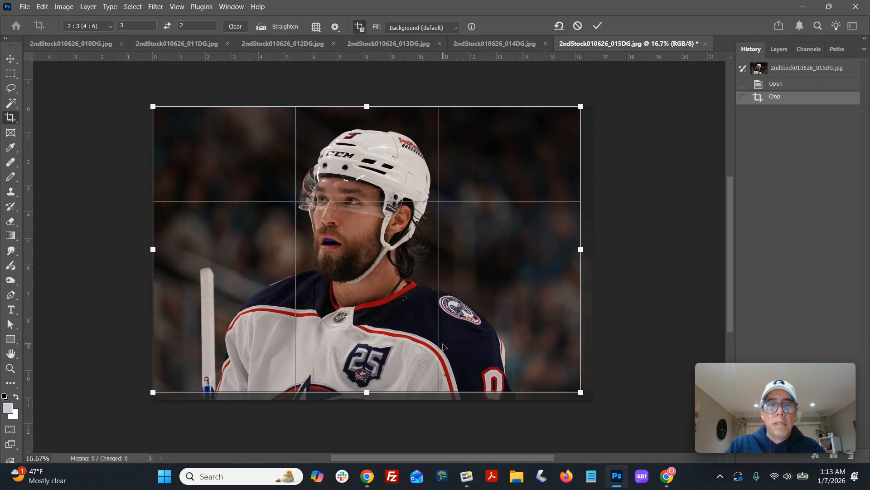
key(Return)
- Slightly brighten the midtones of 2ndStock010626_015DG with a Curves adjustment
key(ctrl+m)
drag(588, 220, 588, 213)
click(814, 116)
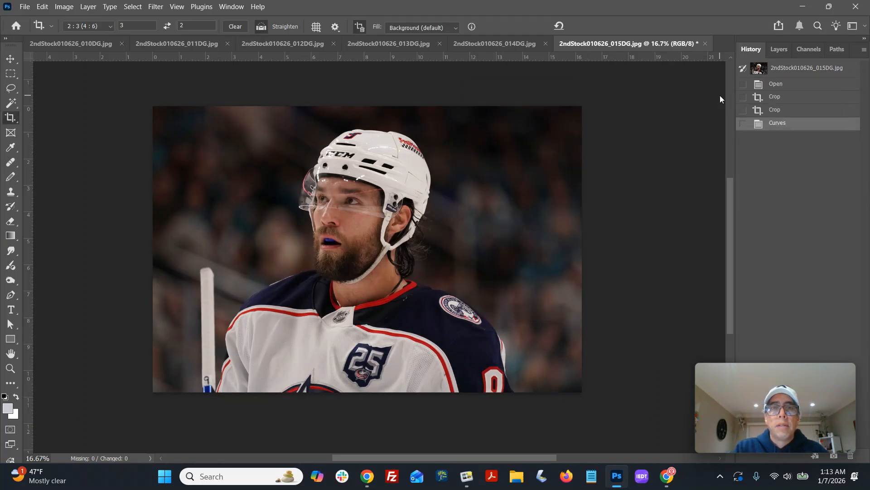
- Save the cropped and brightened 2ndStock010626_015DG over its original JPEG and close the file
key(ctrl+shift+s)
key(Return)
key(Return)
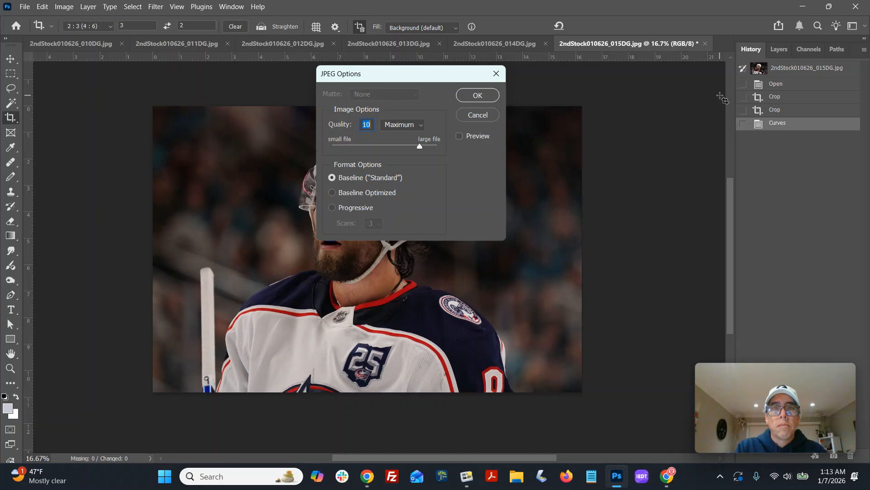
key(Return)
key(ctrl+w)
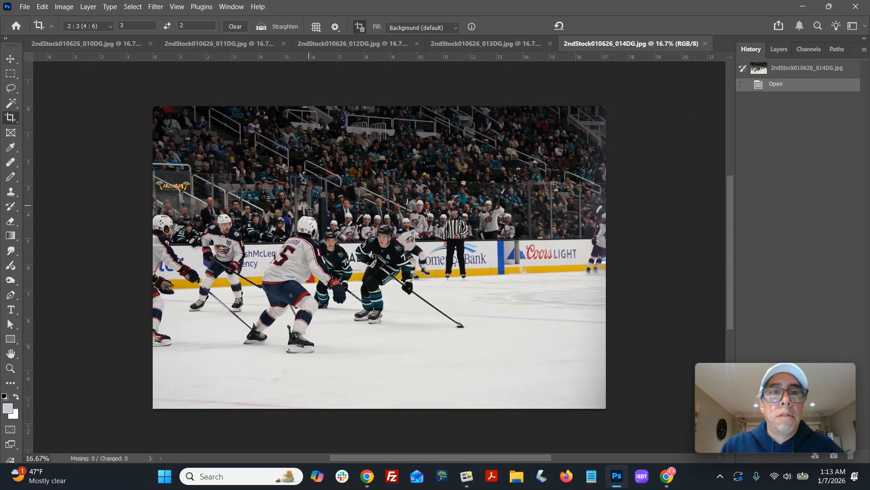
- Crop 2ndStock010626_014DG at the 2:3 ratio around the puck carrier, his teammate, the nearest defender and the referee
drag(244, 198, 490, 365)
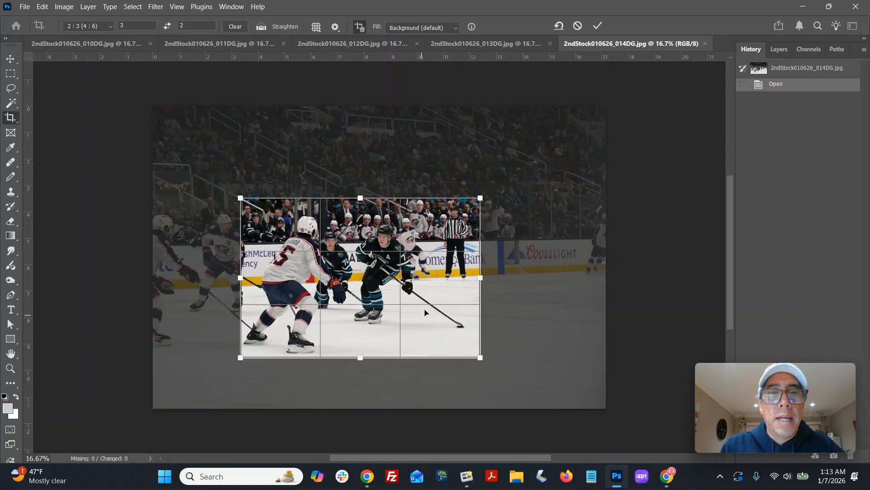
drag(481, 197, 501, 192)
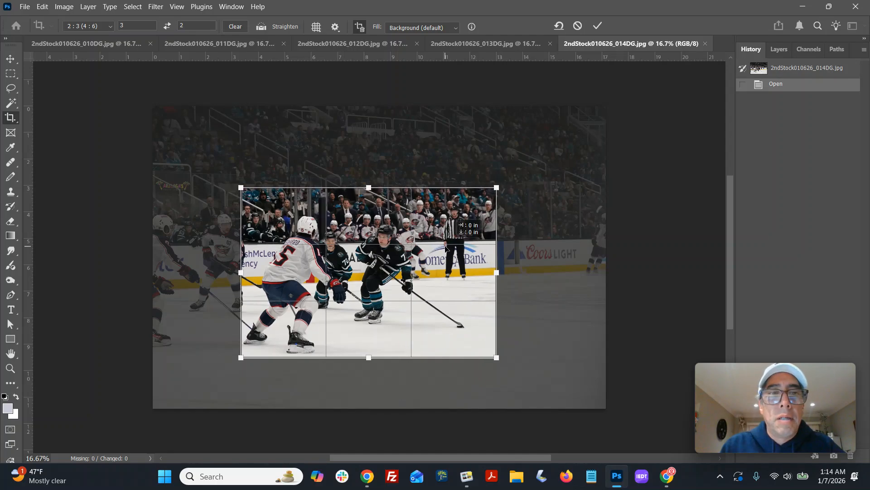
key(Return)
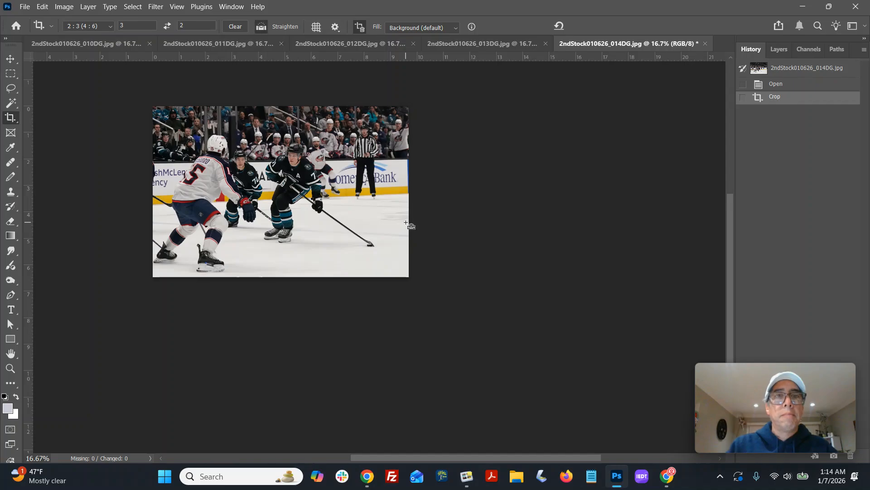
key(ctrl+plus)
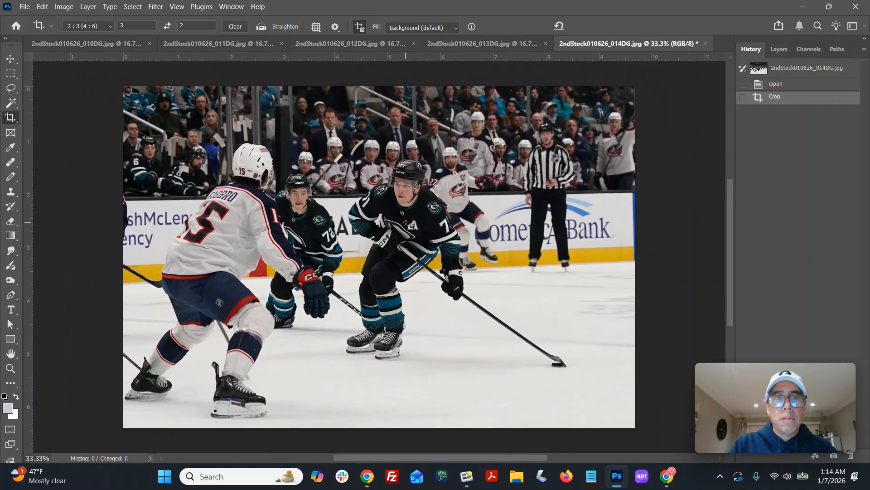
- Save the cropped 2ndStock010626_014DG over its original JPEG and close the file
key(ctrl+shift+s)
key(Return)
key(Return)
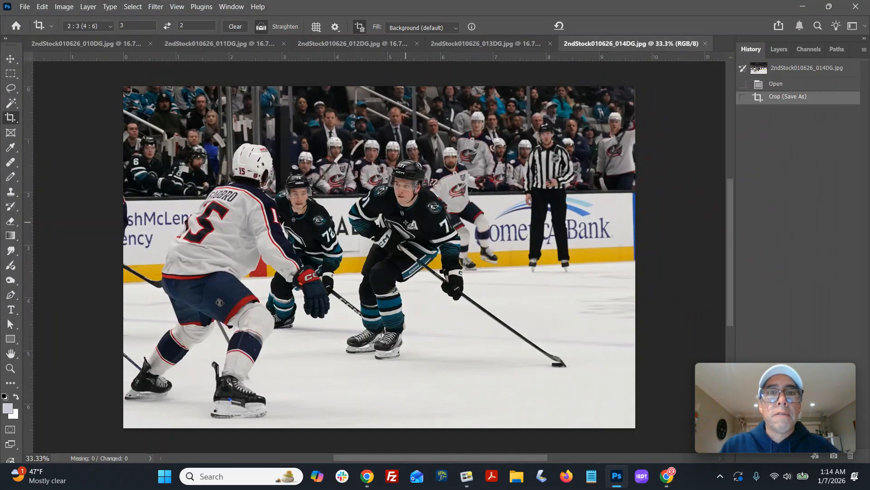
key(ctrl+w)
- Try a 2:3 crop of 2ndStock010626_013DG around the two facing teammates, excluding the blurred foreground player
drag(149, 139, 464, 369)
drag(393, 311, 393, 311)
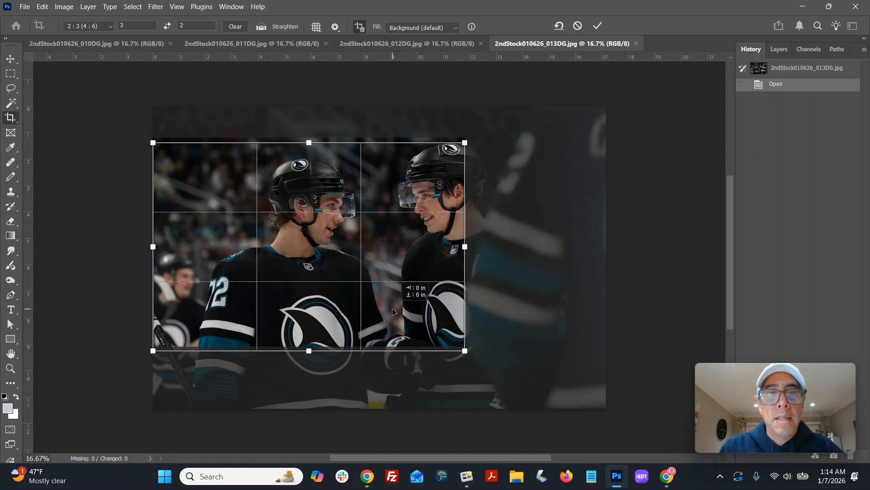
key(Return)
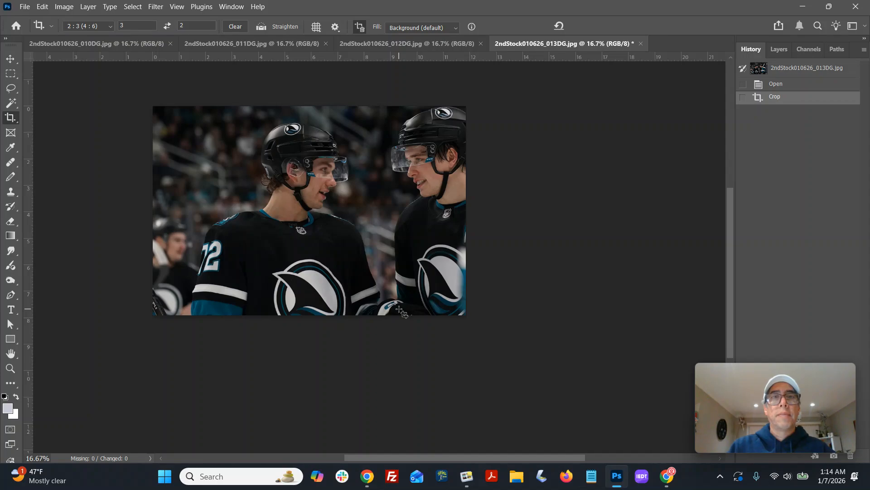
- Close 2ndStock010626_013DG and discard its unsaved crop
key(ctrl+w)
click(453, 188)
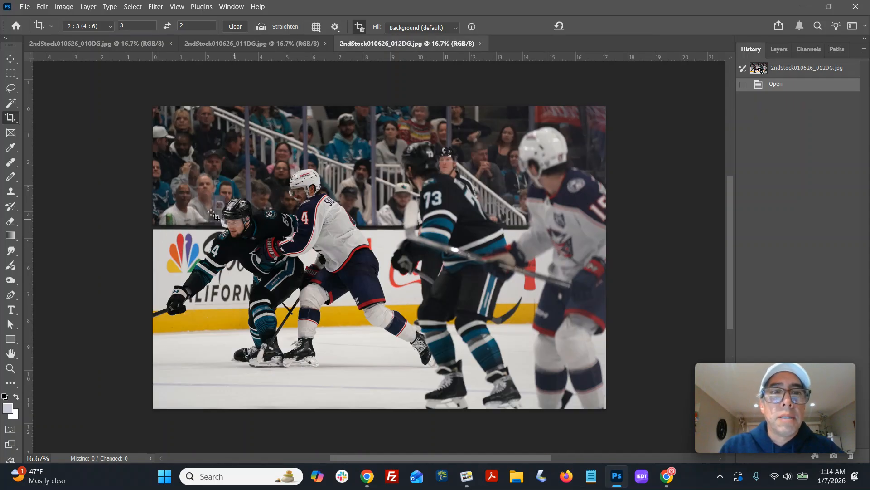
- Crop 2ndStock010626_012DG at the 2:3 ratio tightly around the two battling players, excluding the blurred foreground pair and the skates
drag(184, 165, 432, 334)
drag(356, 300, 325, 307)
drag(400, 331, 382, 320)
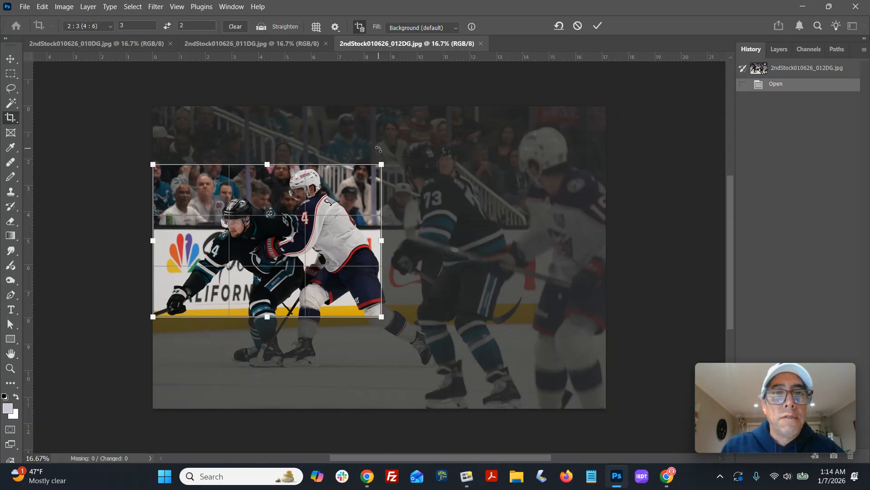
drag(153, 162, 158, 163)
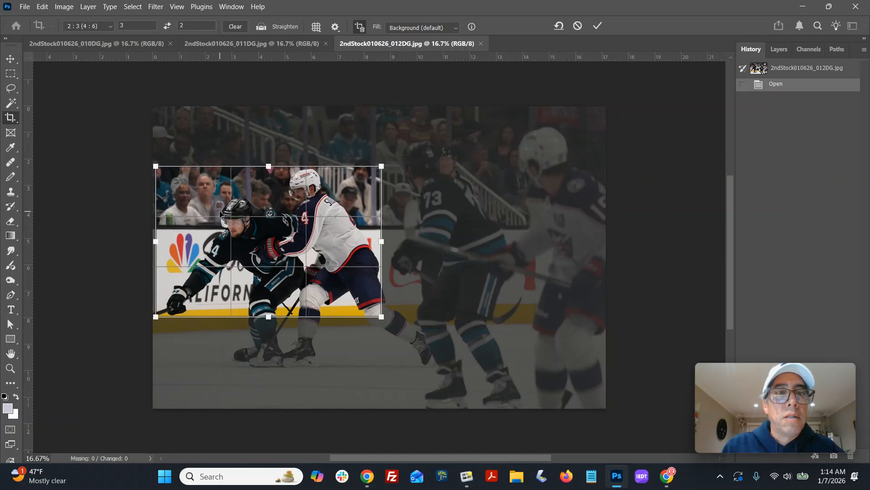
key(Return)
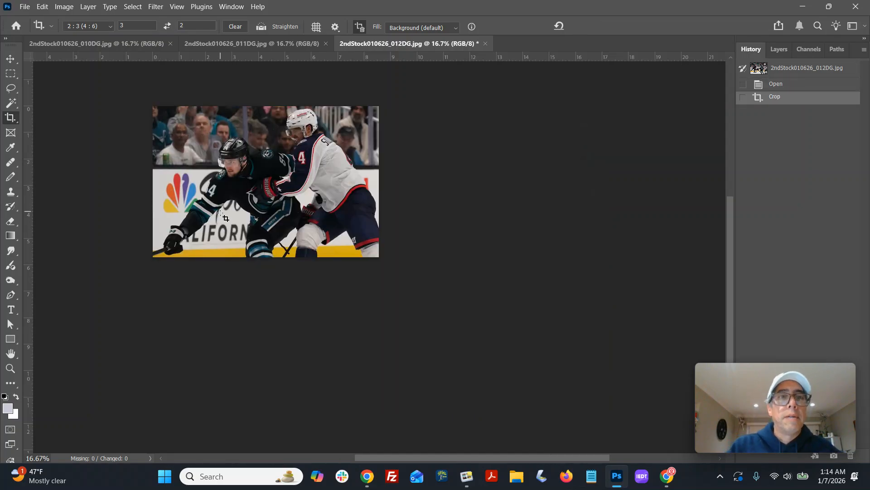
- Lighten the dark areas of 2ndStock010626_012DG with a Shadows/Highlights adjustment, setting Shadows to 10%
click(15, 369)
click(244, 173)
click(247, 170)
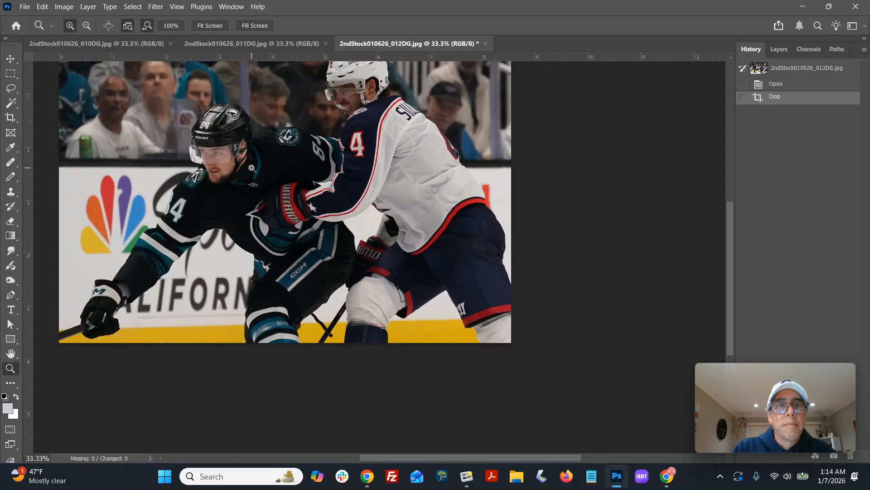
drag(250, 168, 362, 245)
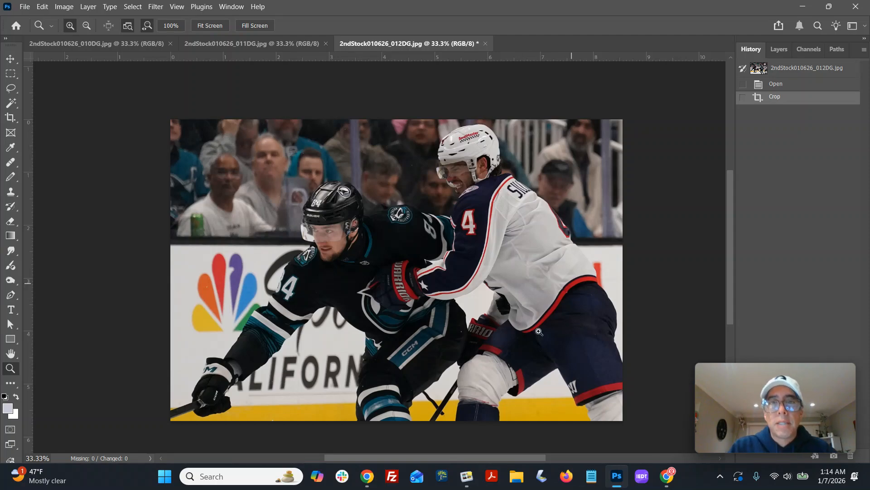
click(64, 6)
mouse_move(77, 36)
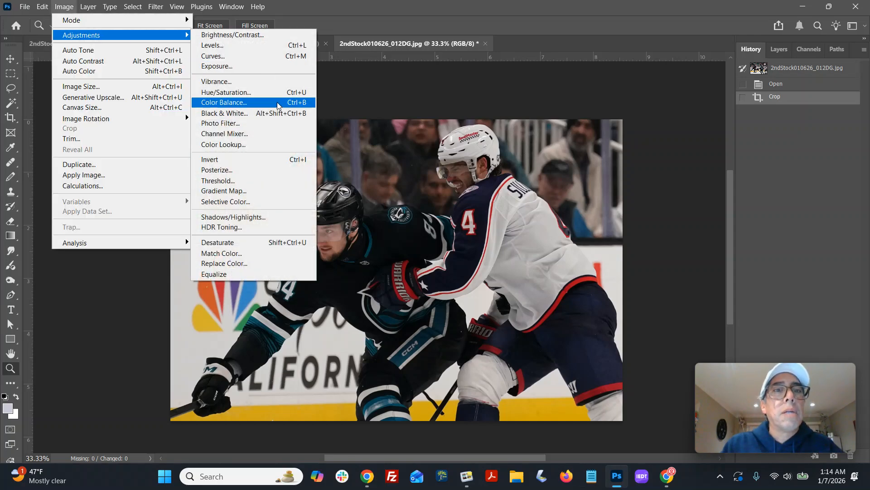
click(243, 218)
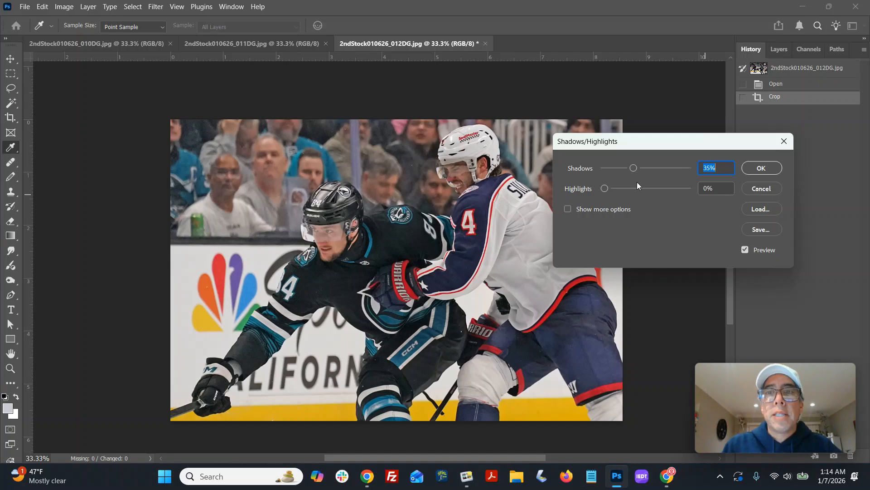
drag(633, 169, 613, 172)
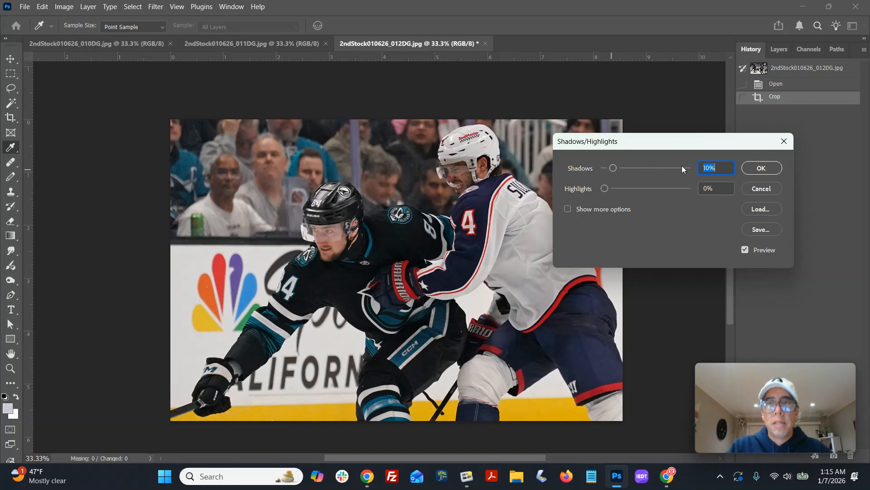
click(761, 167)
- Apply a Curves adjustment to 2ndStock010626_012DG with the black point at input 12 and a midtone point at input 127, output 131
key(z)
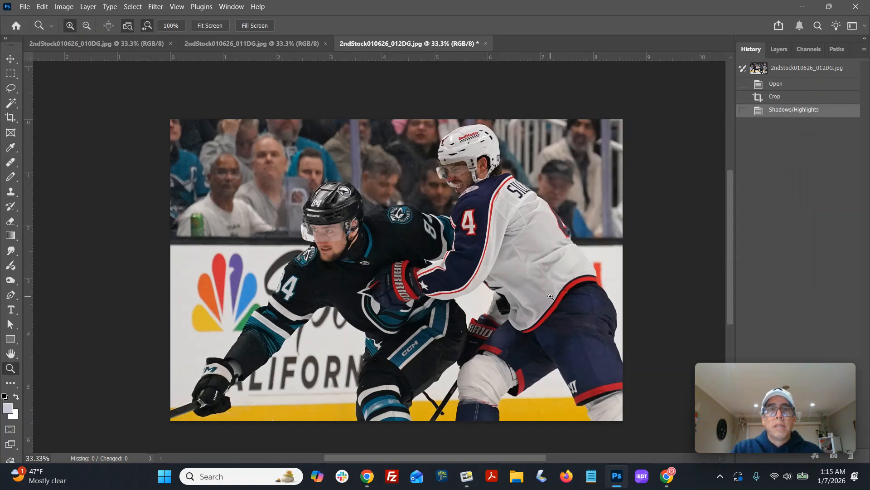
key(ctrl+0)
key(ctrl+minus)
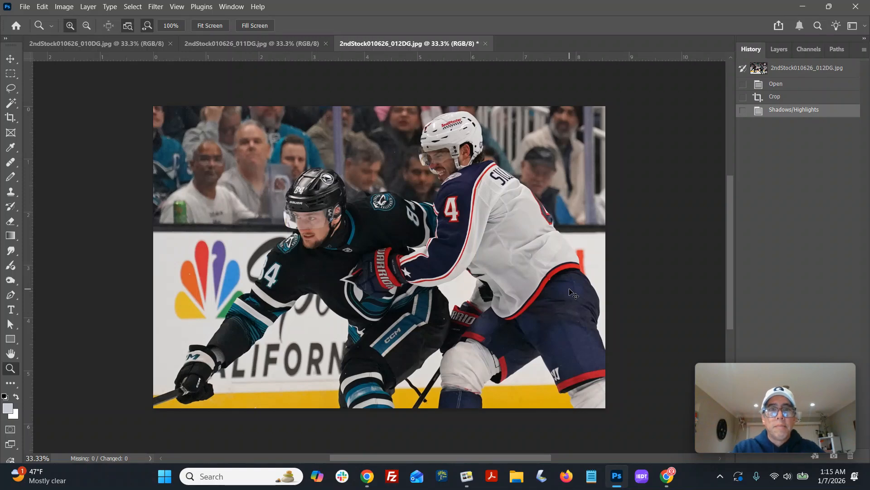
key(ctrl+m)
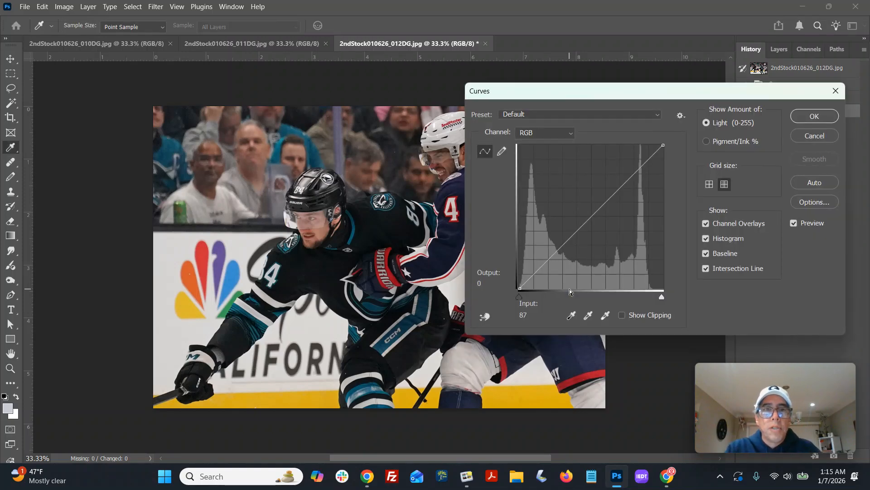
click(592, 215)
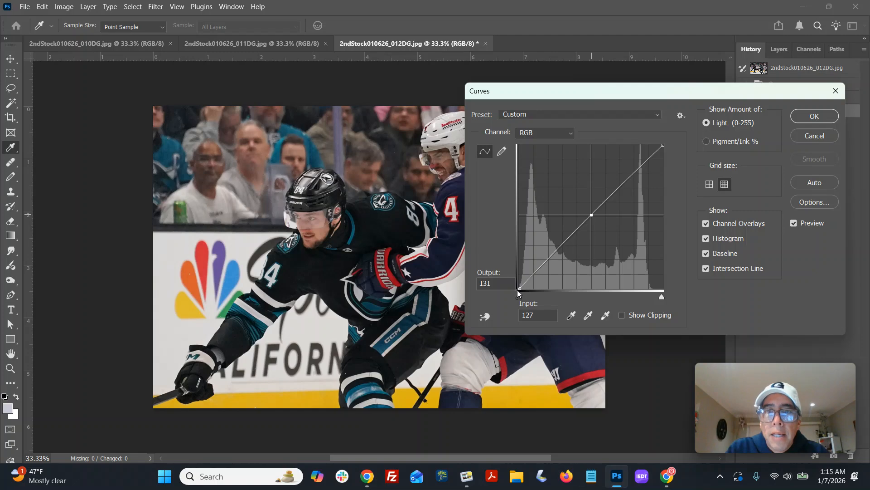
drag(519, 289, 526, 289)
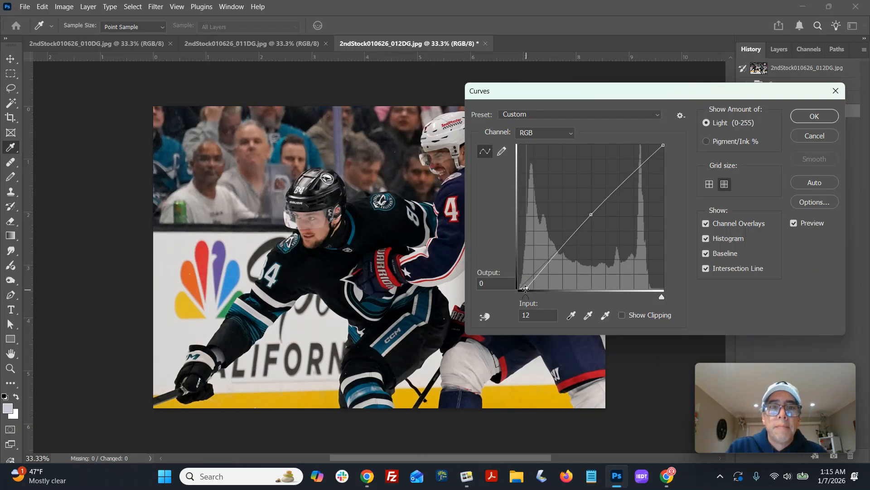
click(798, 118)
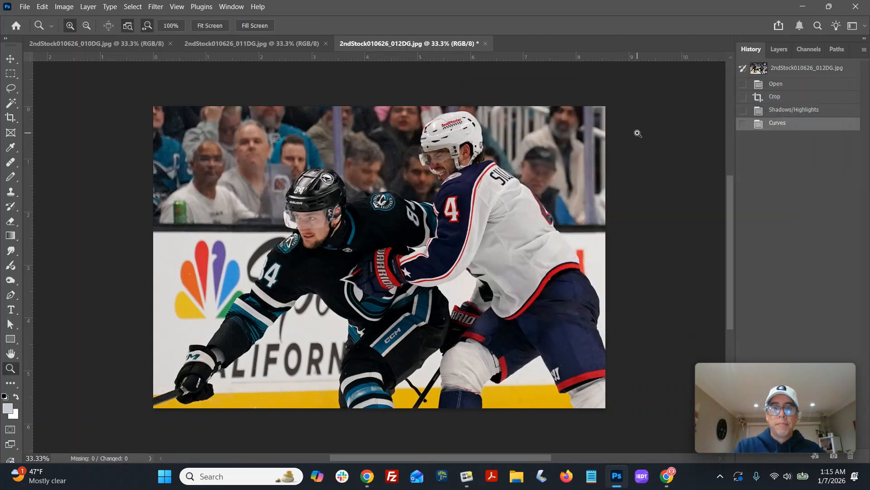
- Save 2ndStock010626_012DG over its original JPEG at quality 10 and close it
key(ctrl+shift+s)
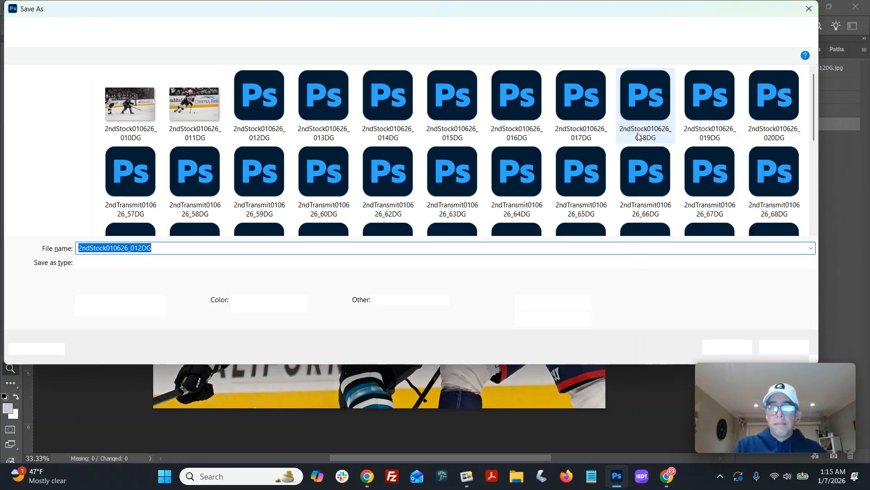
key(Return)
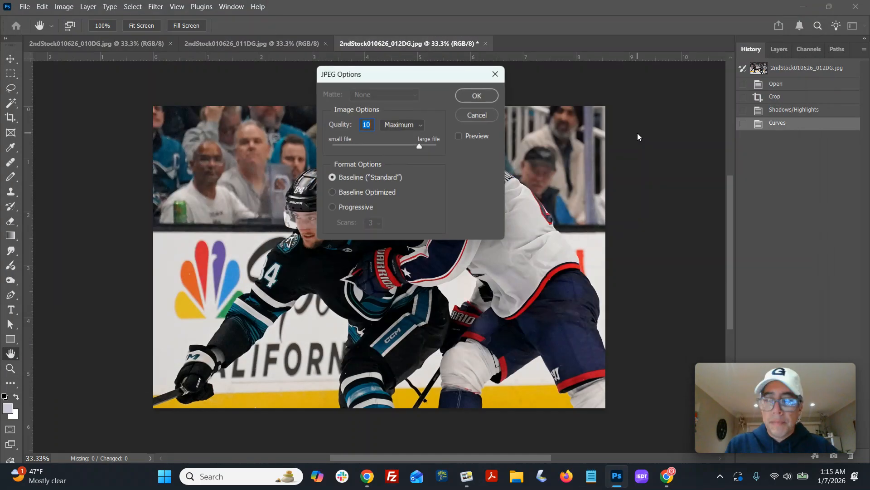
key(Return)
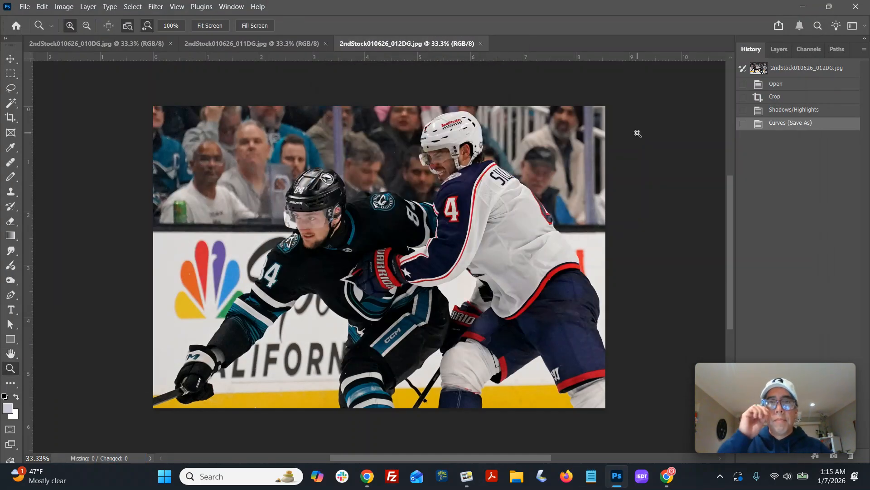
key(ctrl+w)
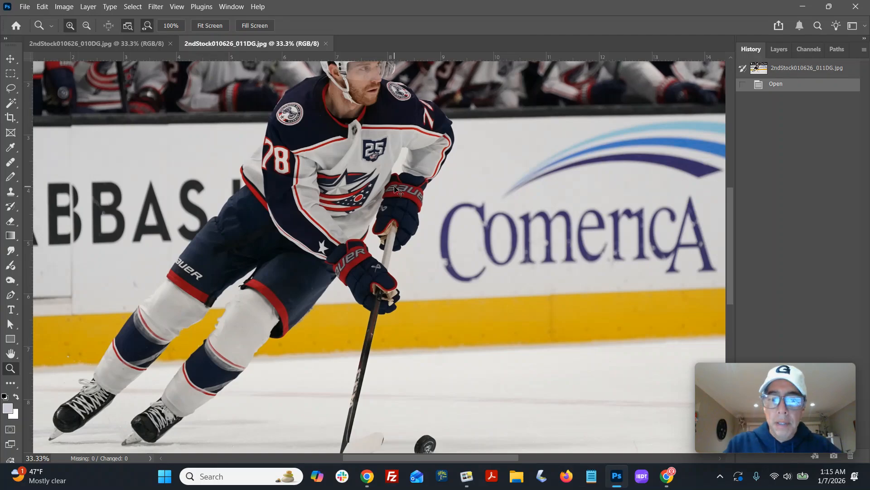
- Crop 2ndStock010626_011DG at the 2:3 ratio around skater 78 and the puck, rotating the frame to level the boards
key(ctrl+minus)
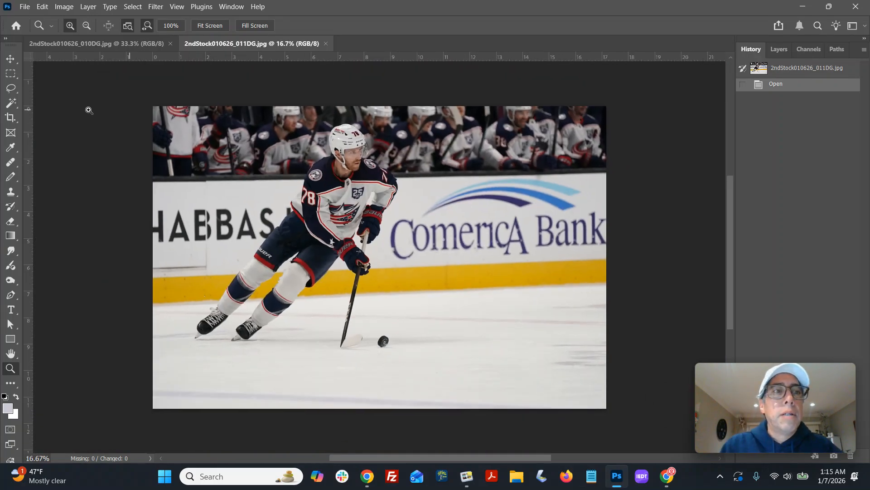
click(7, 120)
drag(149, 118, 513, 356)
drag(509, 116, 525, 108)
drag(442, 159, 450, 159)
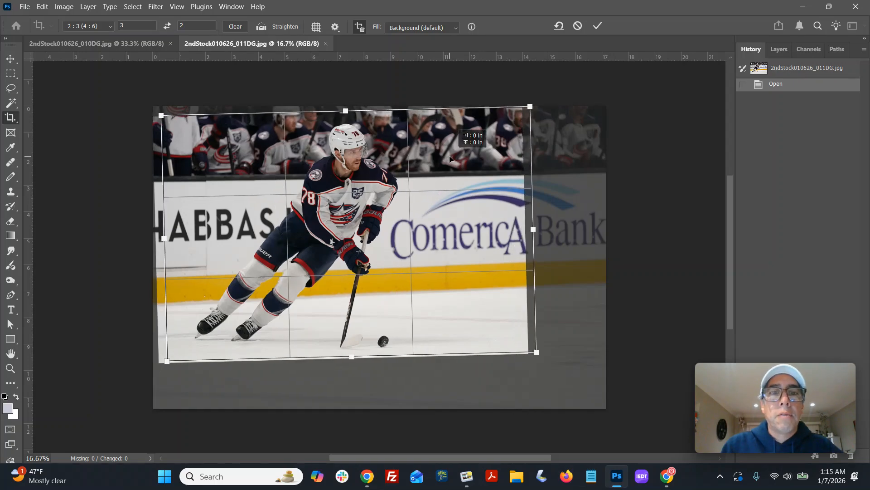
key(Return)
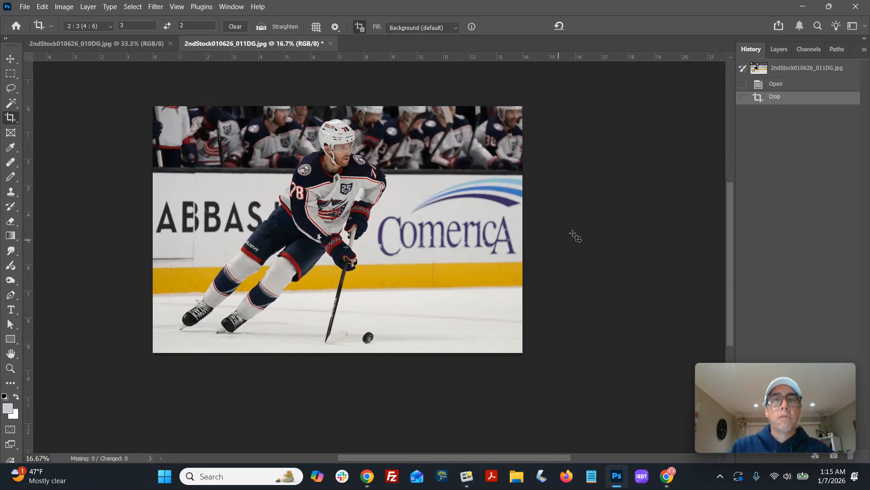
- Tighten the 2ndStock010626_011DG crop in two passes, trimming slightly more from its edges around skater 78
drag(115, 95, 518, 350)
drag(516, 108, 514, 110)
double_click(447, 180)
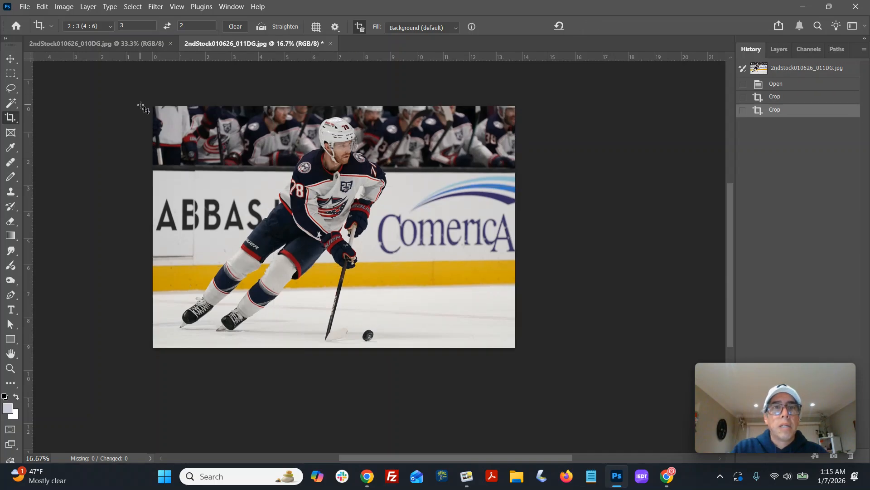
drag(143, 106, 479, 346)
key(Return)
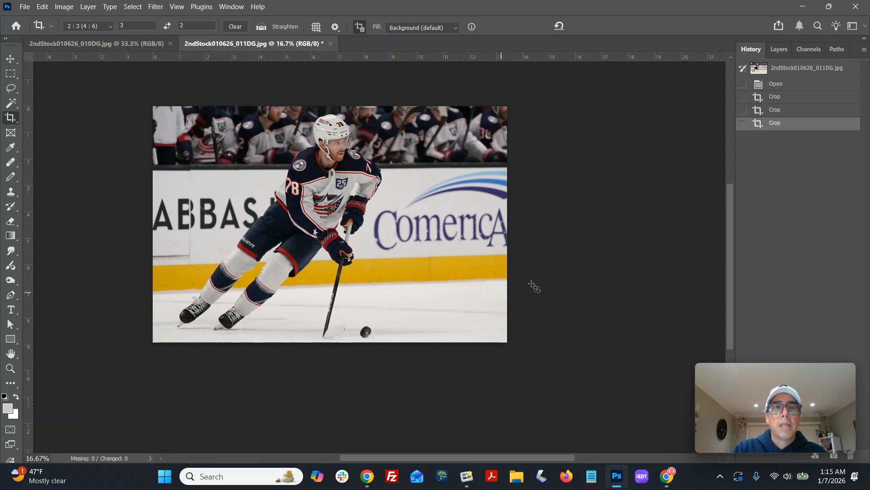
- Save the cropped 2ndStock010626_011DG over its original JPEG and close it
key(ctrl+shift+s)
key(Return)
key(Return)
key(Return)
key(ctrl+w)
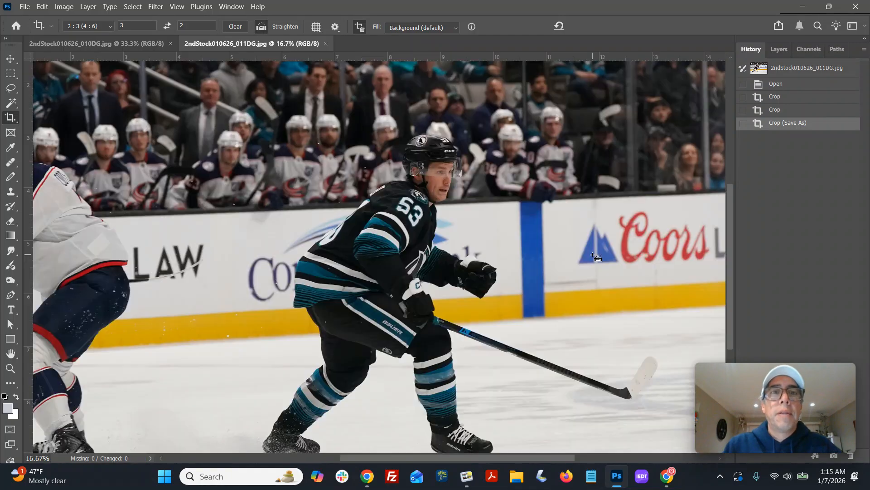
- Try a straightened 2:3 crop of 2ndStock010626_010DG around player 53, excluding the opponent behind him
key(ctrl+minus)
key(ctrl+minus)
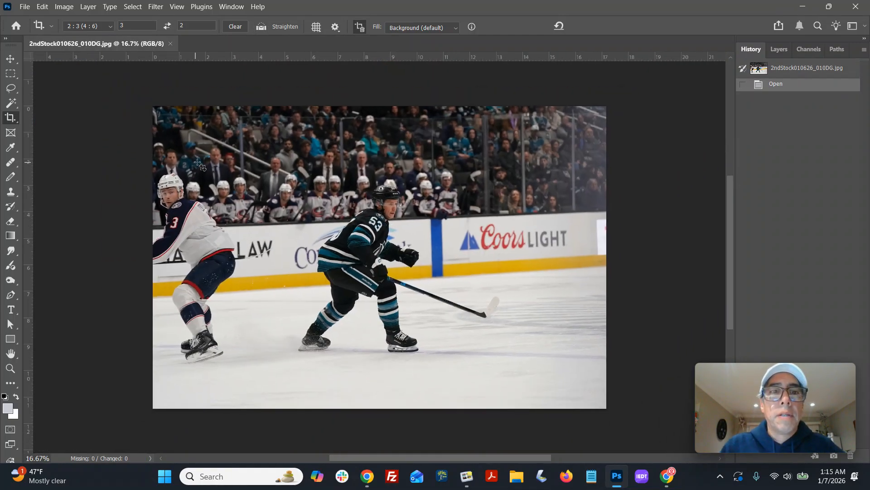
drag(249, 171, 518, 384)
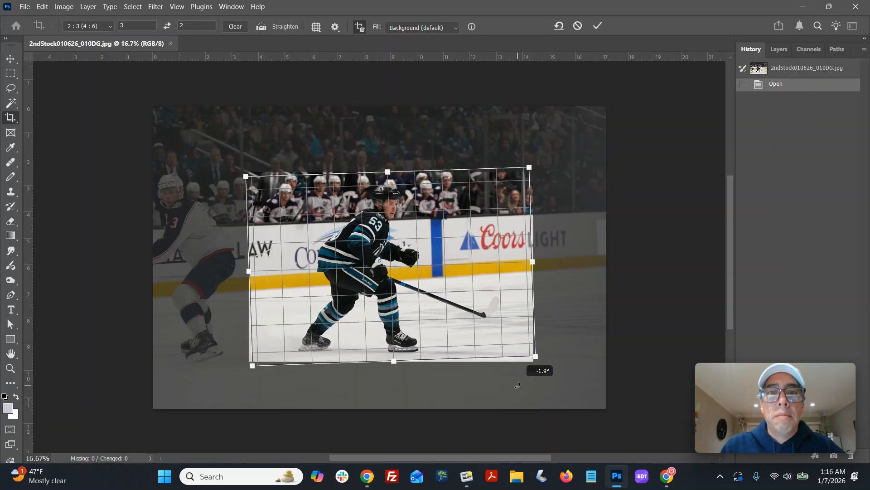
drag(489, 328, 485, 324)
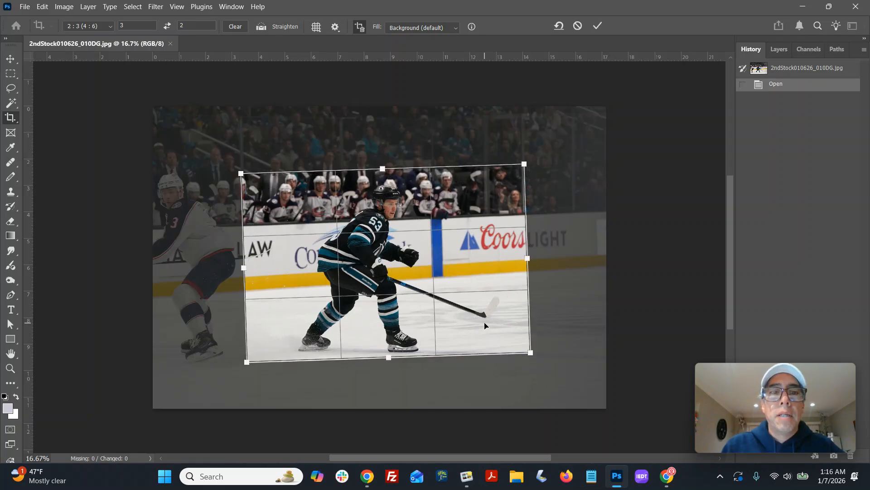
key(Return)
key(ctrl+0)
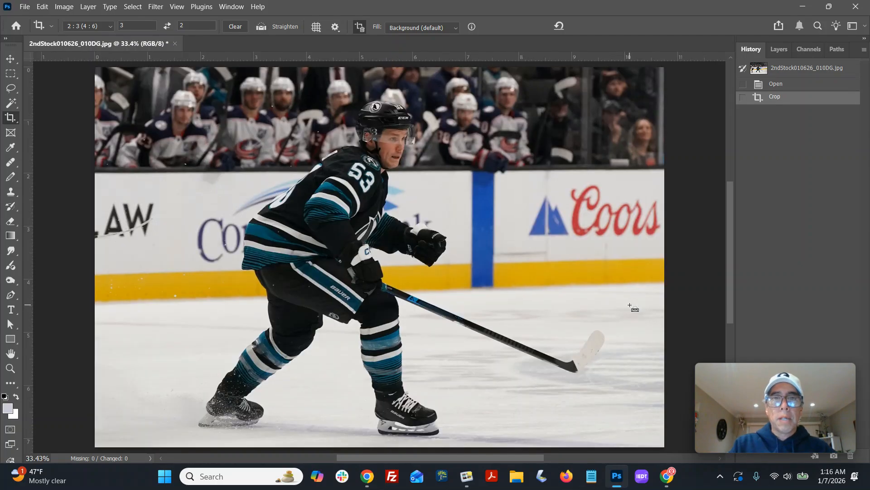
- Close 2ndStock010626_010DG and discard its unsaved crop
key(ctrl+minus)
key(ctrl+minus)
key(ctrl+w)
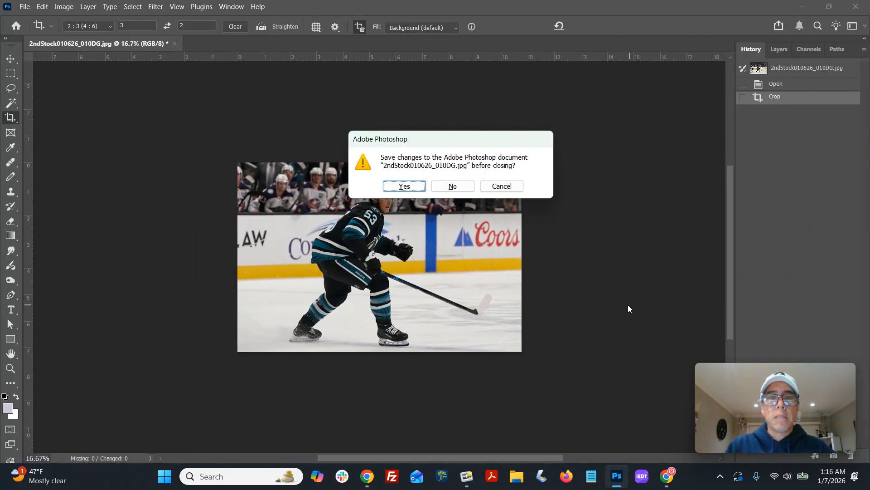
click(452, 187)
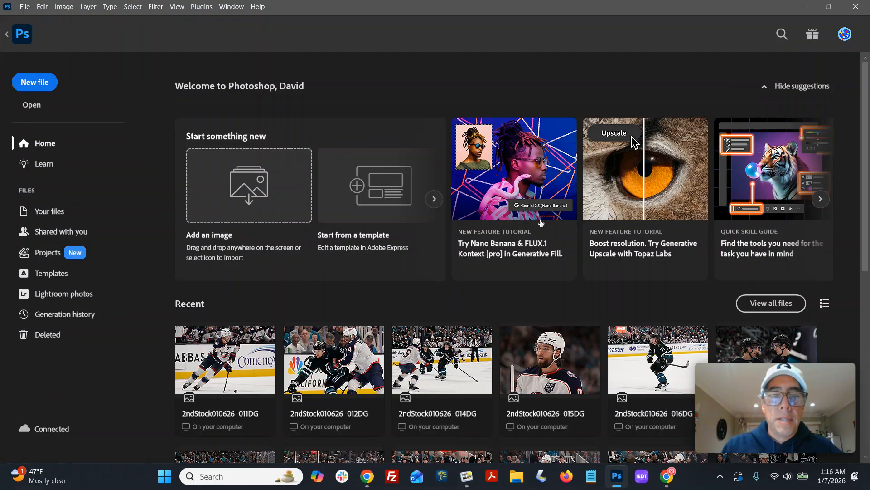
- Open 2ndStock010626_017DG through 020DG and 2ndTransmit010626_57DG through 59DG from the 2nd folder
click(25, 6)
click(32, 30)
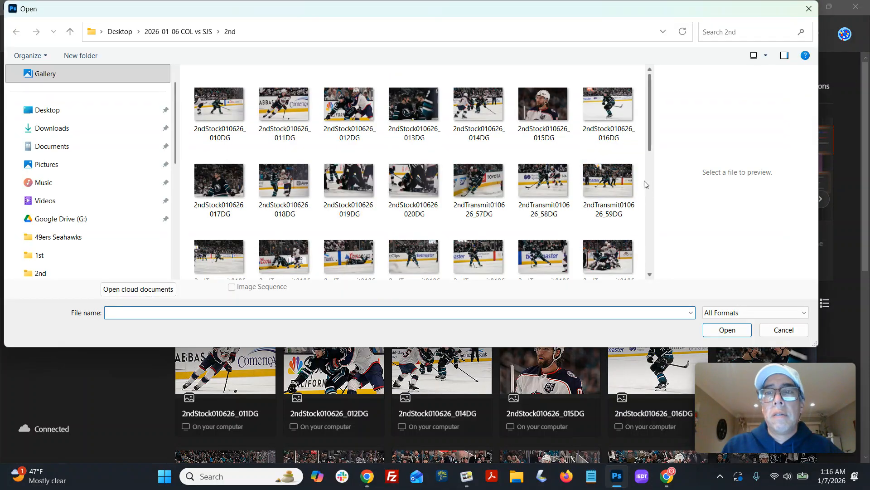
drag(646, 183, 212, 222)
click(726, 331)
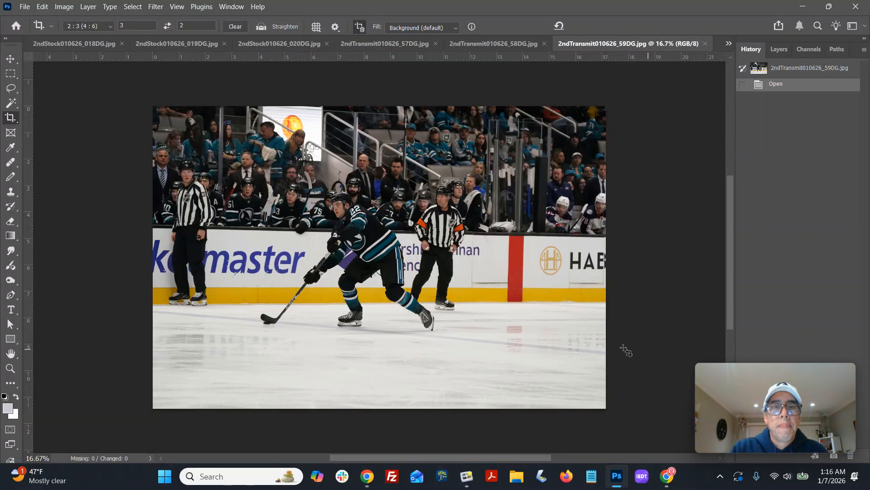
- Crop 2ndTransmit010626_59DG at the 2:3 ratio around player 22 and the nearby referee, excluding the other official
drag(232, 176, 441, 352)
double_click(387, 298)
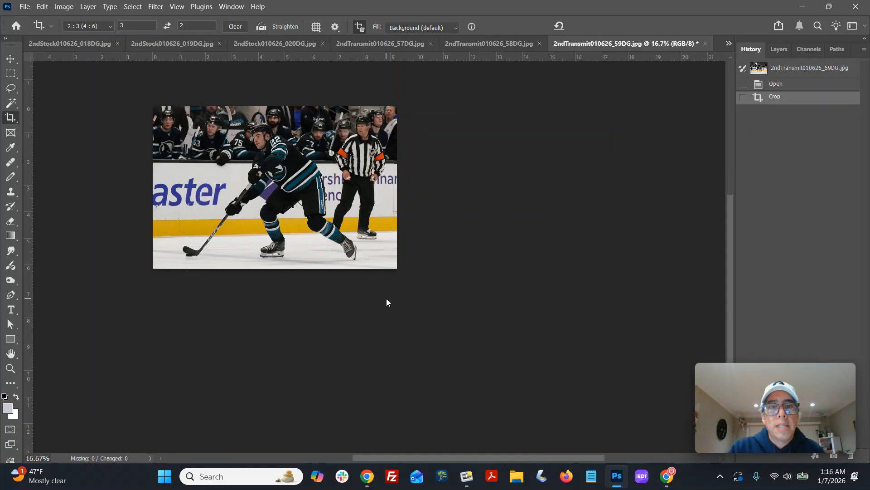
key(ctrl+0)
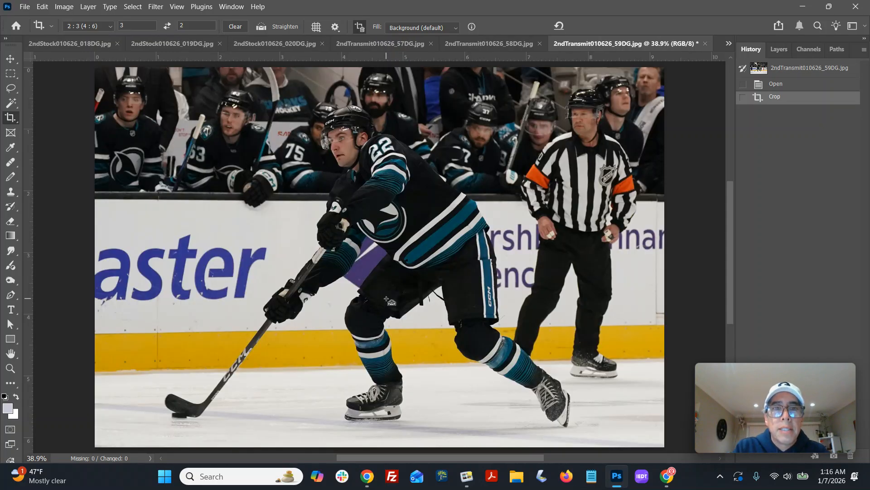
key(ctrl+minus)
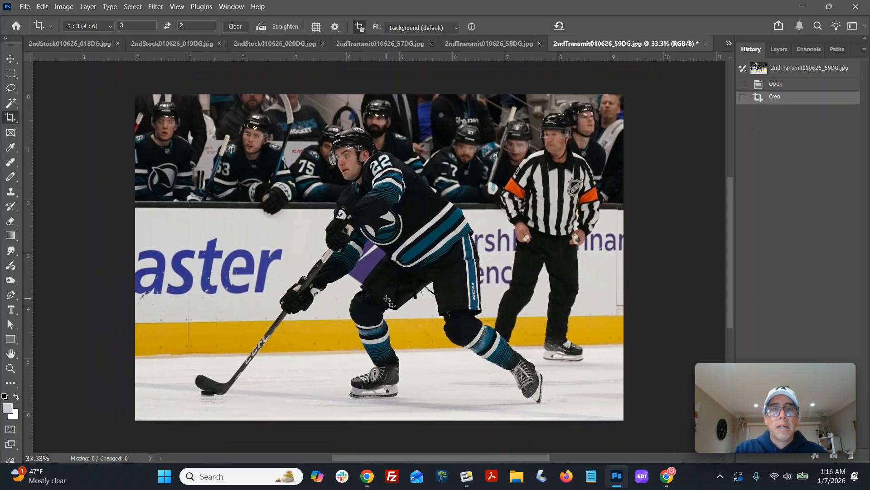
drag(134, 92, 644, 465)
drag(612, 335, 562, 280)
key(Return)
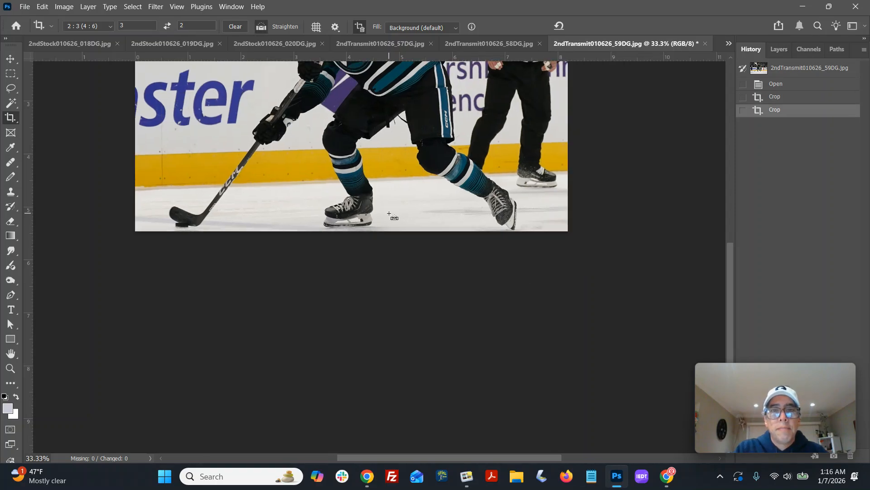
key(ctrl+z)
- Crop 2ndTransmit010626_59DG slightly tighter at 2:3, keeping player 22, the puck and the whole referee in frame
scroll(383, 281, up, 5)
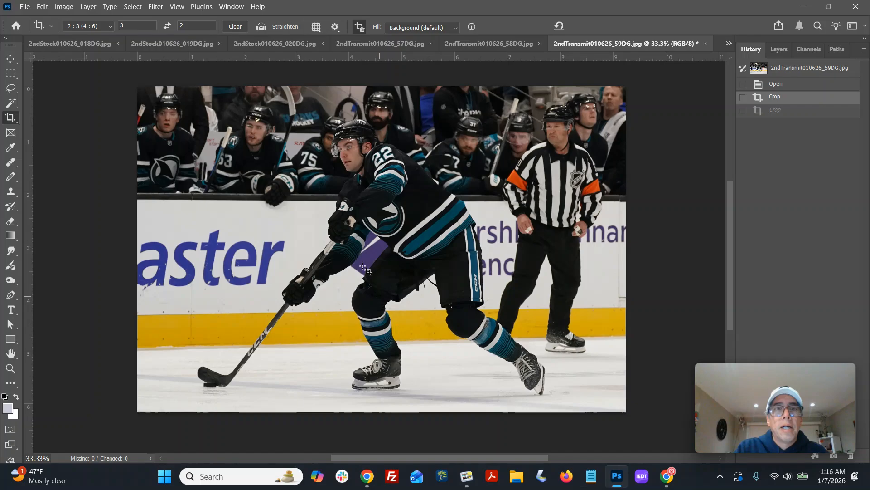
drag(132, 74, 675, 425)
drag(612, 423, 604, 424)
key(Return)
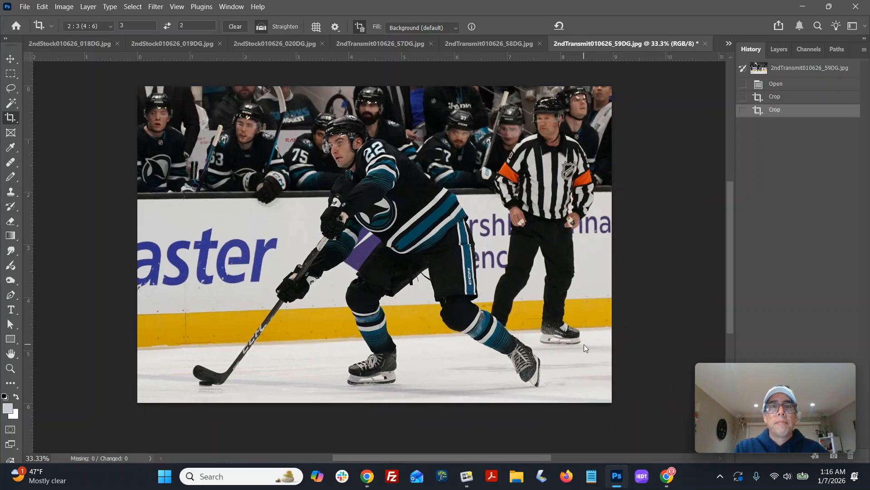
- Save the cropped 2ndTransmit010626_59DG over its original JPEG and close it
key(ctrl+shift+s)
key(Return)
key(Return)
key(Return)
key(ctrl+w)
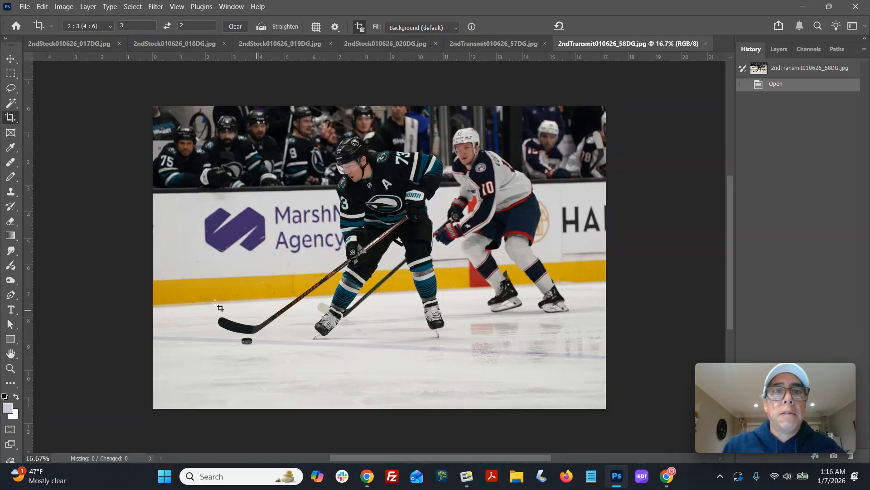
- Try a straightened 2:3 crop of 2ndTransmit010626_58DG around player 73 with the puck and opponent 10
drag(178, 114, 559, 394)
drag(506, 327, 508, 323)
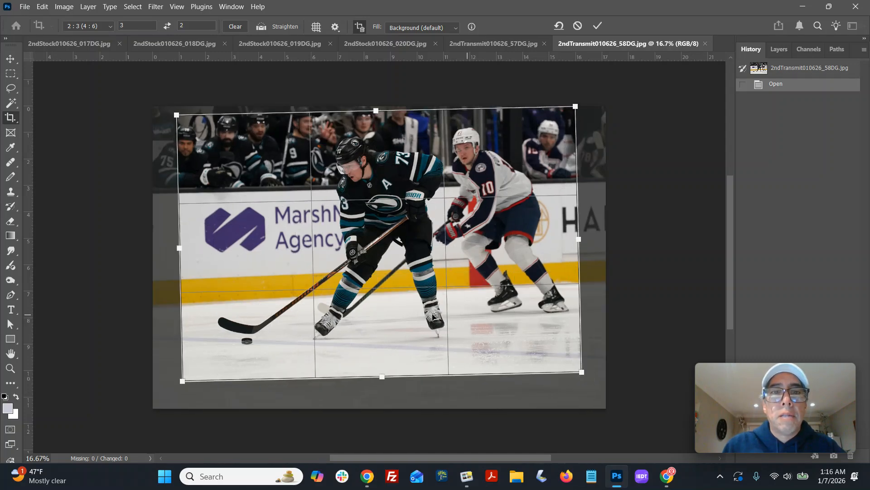
drag(182, 380, 202, 363)
mouse_move(290, 313)
mouse_down()
mouse_move(278, 313)
mouse_move(286, 312)
mouse_up()
key(Return)
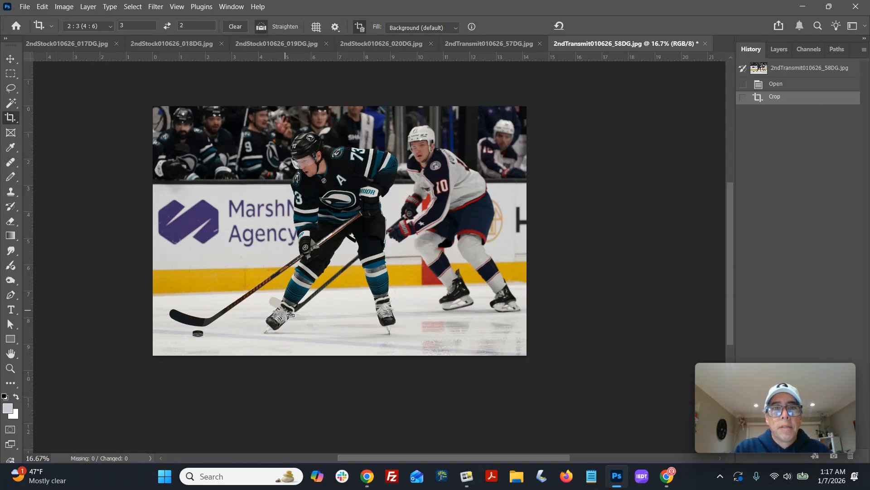
- Close 2ndTransmit010626_58DG and discard its unsaved crop
key(ctrl+w)
click(451, 188)
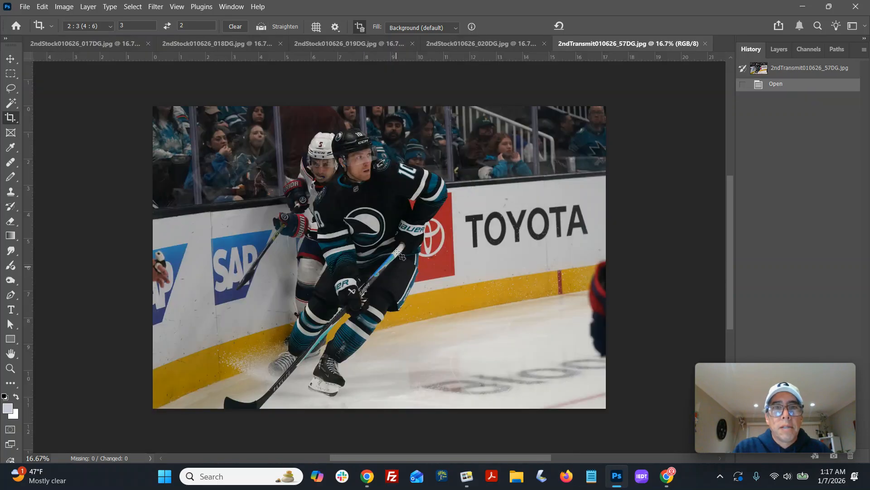
- Crop 2ndTransmit010626_57DG at the 2:3 ratio to exclude the blurred player at its edge and some crowd above
drag(138, 116, 627, 403)
drag(594, 115, 583, 118)
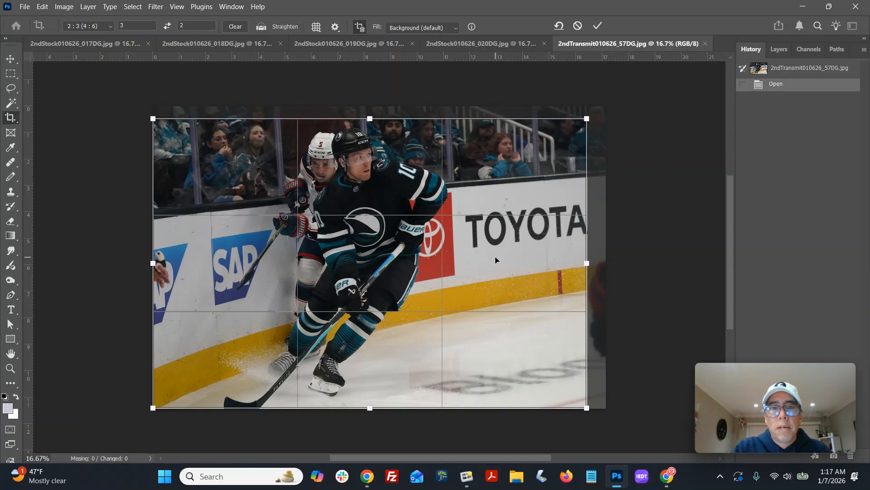
key(Return)
- Brighten the midtones of 2ndTransmit010626_57DG with a Curves point at input 118, output 135
key(ctrl+m)
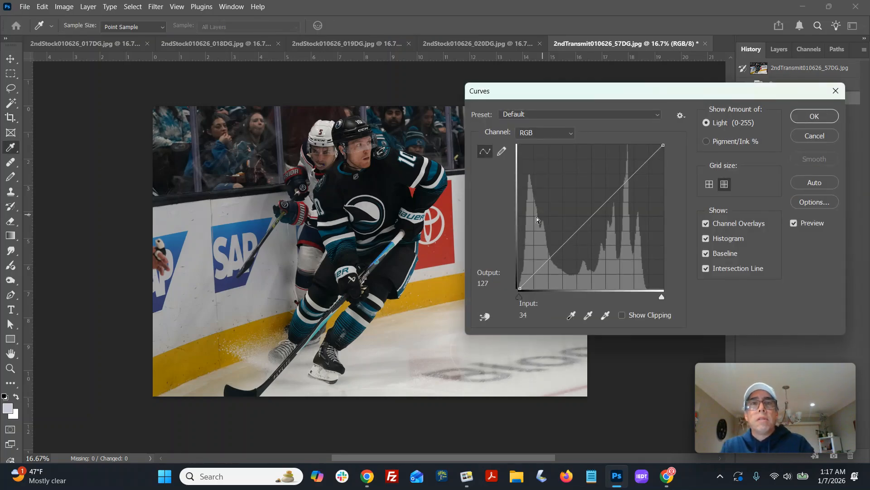
drag(586, 222, 586, 213)
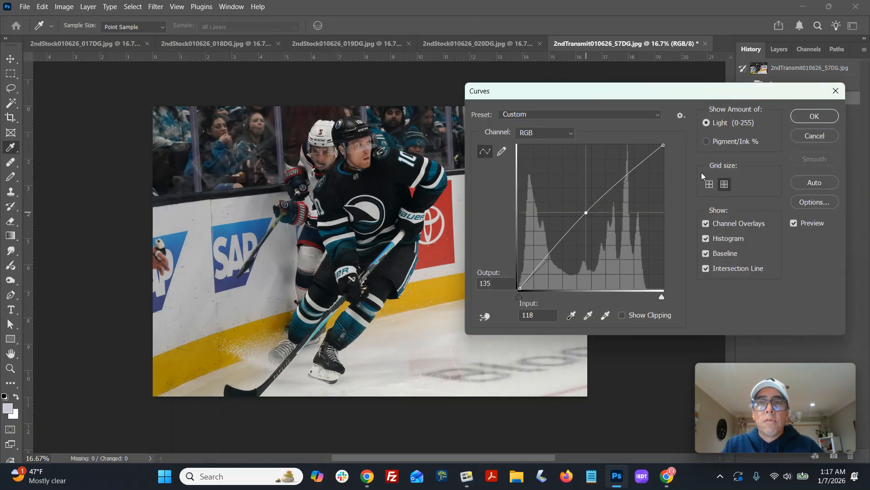
click(814, 118)
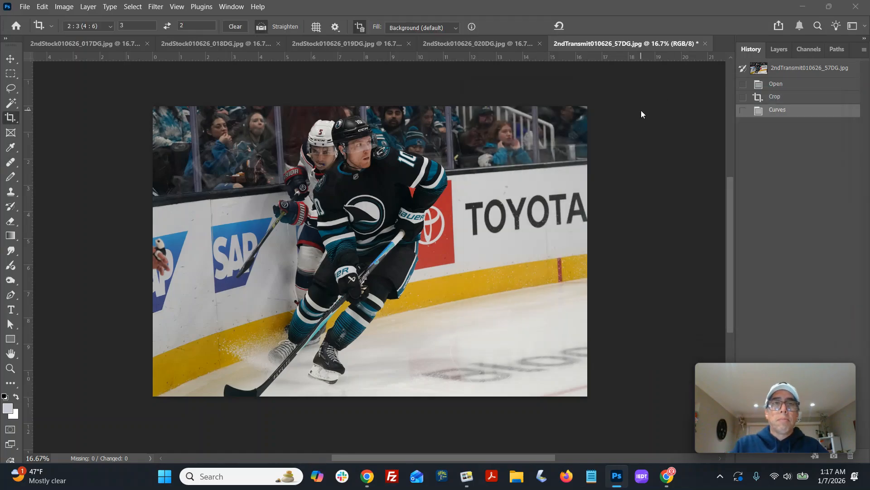
- Save the adjusted 2ndTransmit010626_57DG over its original JPEG and close it
key(ctrl+shift+s)
key(Return)
key(Return)
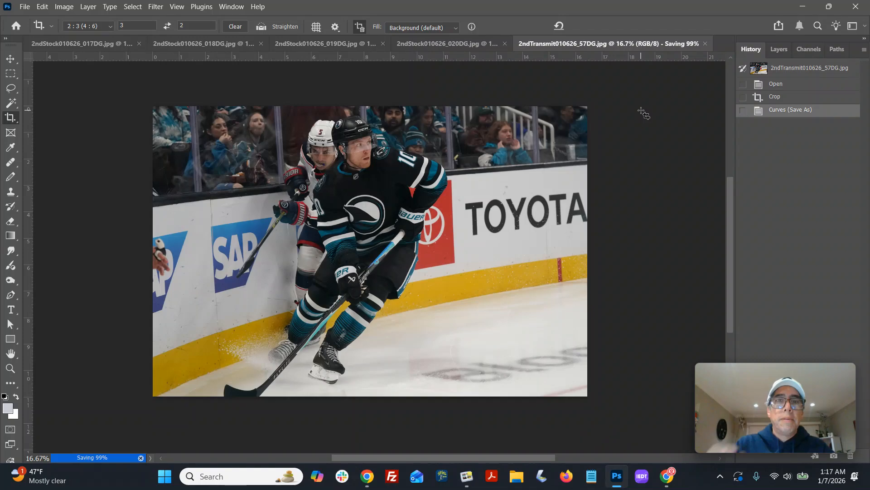
key(ctrl+w)
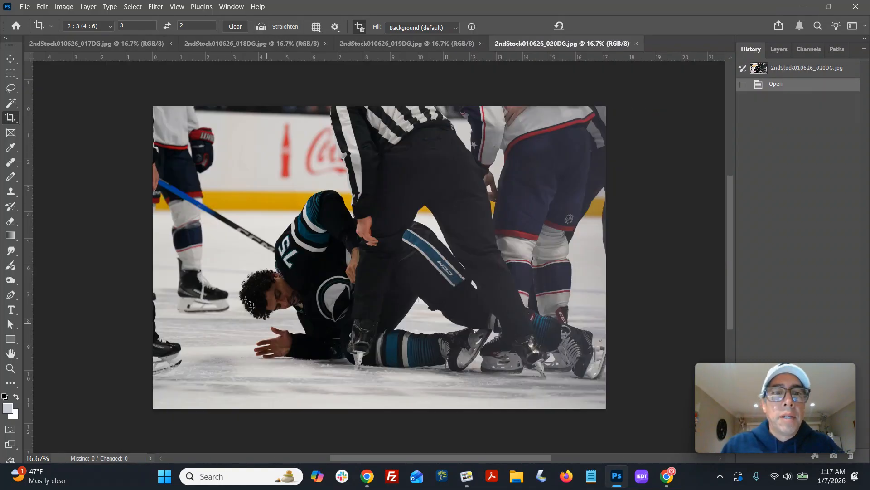
- Crop 2ndStock010626_020DG to a vertical 2:3 frame around player 75 on the ice
drag(226, 166, 383, 448)
drag(355, 325, 352, 323)
mouse_move(354, 274)
mouse_down()
mouse_move(366, 268)
mouse_move(357, 265)
mouse_up()
key(Return)
key(ctrl+0)
key(ctrl+minus)
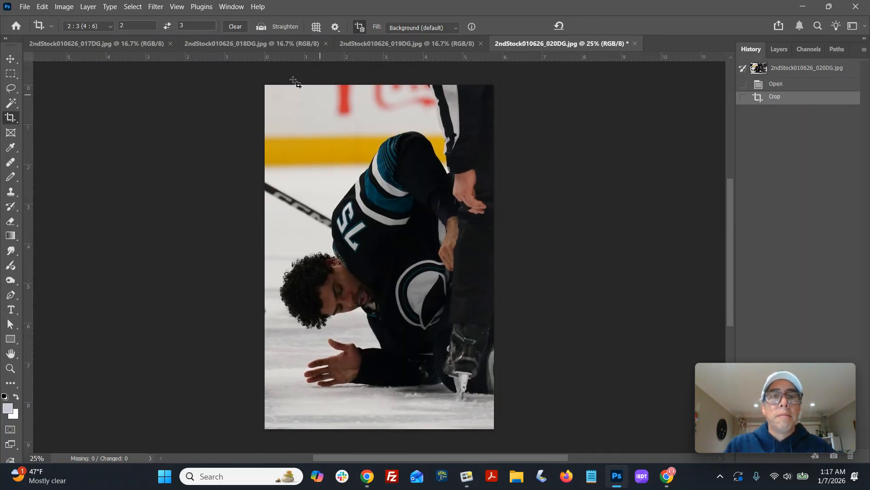
- Lighten the dark areas of 2ndStock010626_020DG with a Shadows/Highlights adjustment, setting Shadows to 20% and Highlights to 0%
click(64, 6)
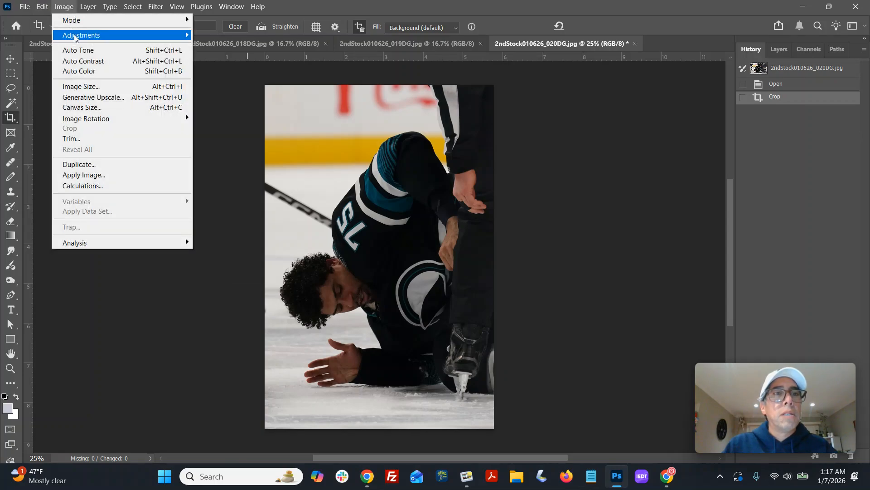
mouse_move(75, 36)
click(241, 216)
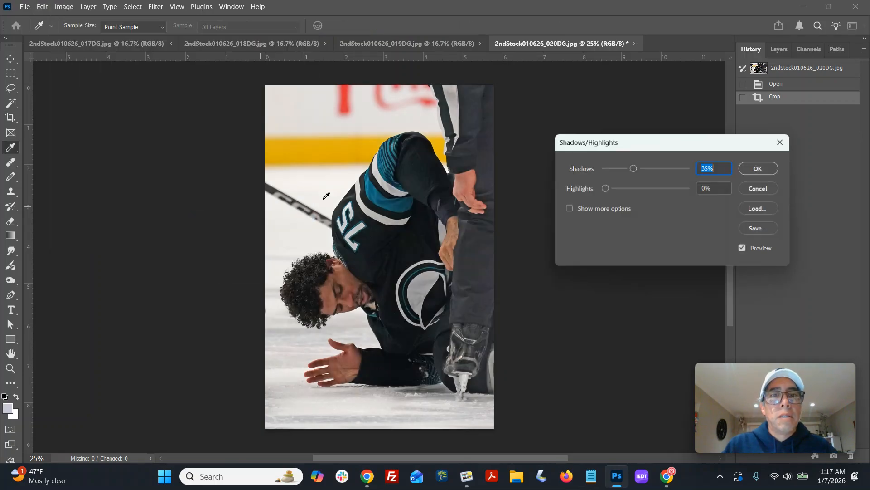
mouse_move(633, 171)
mouse_down()
mouse_move(602, 172)
mouse_move(620, 171)
mouse_up()
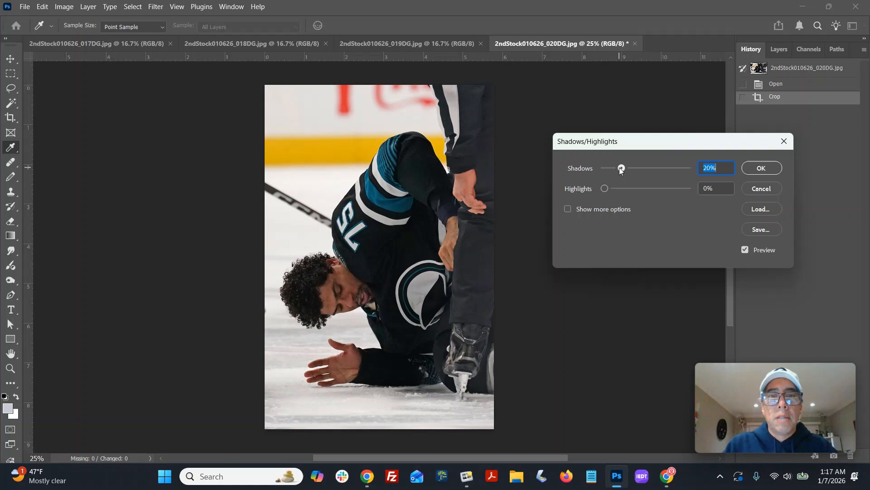
click(743, 169)
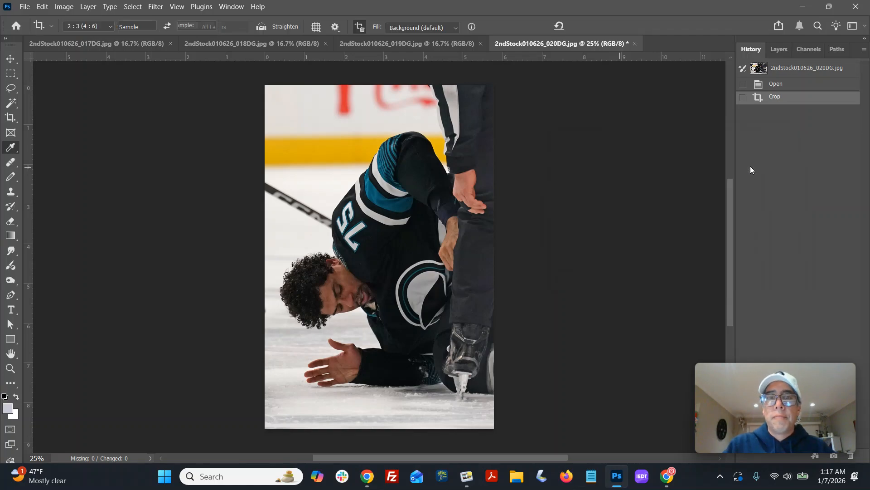
- Lift the midtones slightly and move the black point to input 6, output 0 with Curves, comparing the result with the crop-only state
key(ctrl+m)
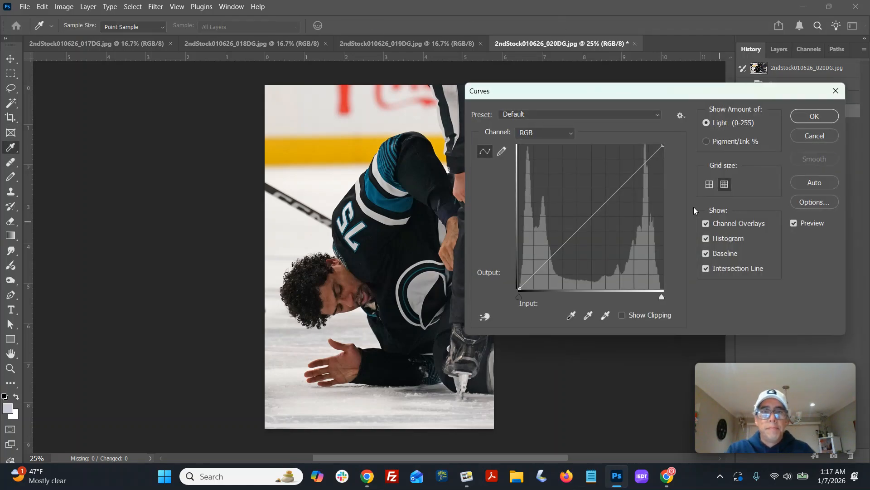
click(591, 214)
drag(520, 287, 523, 288)
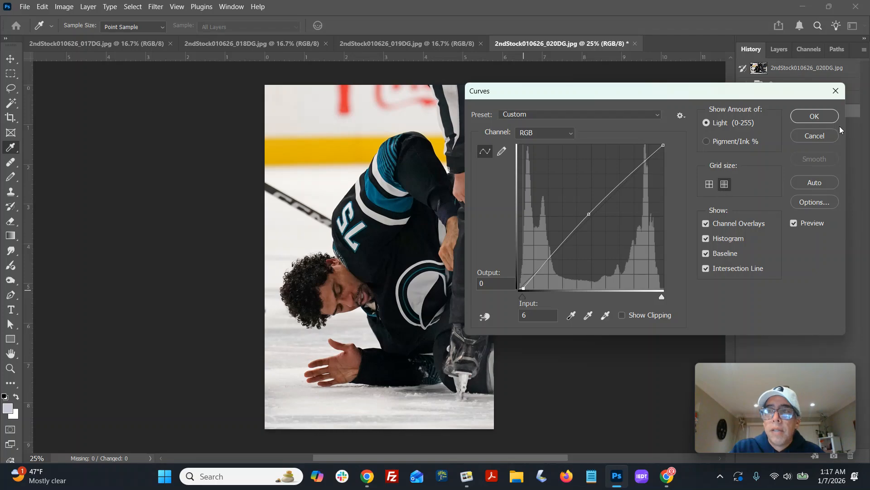
click(823, 118)
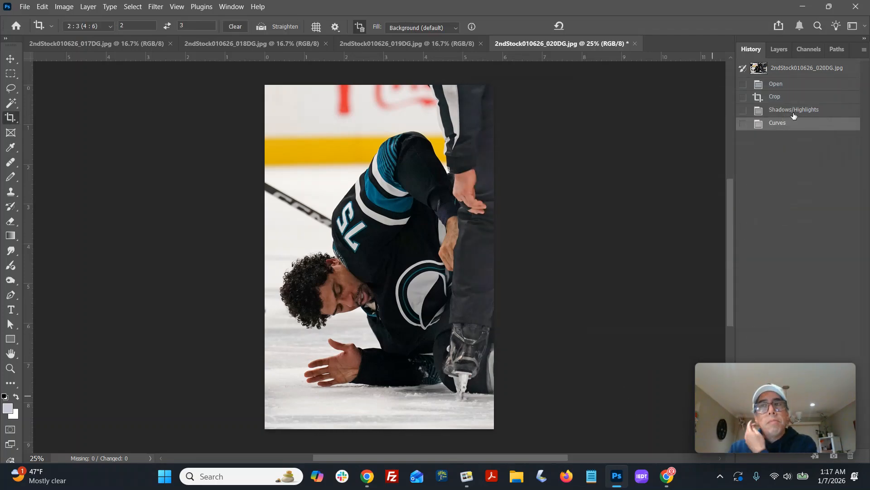
click(799, 101)
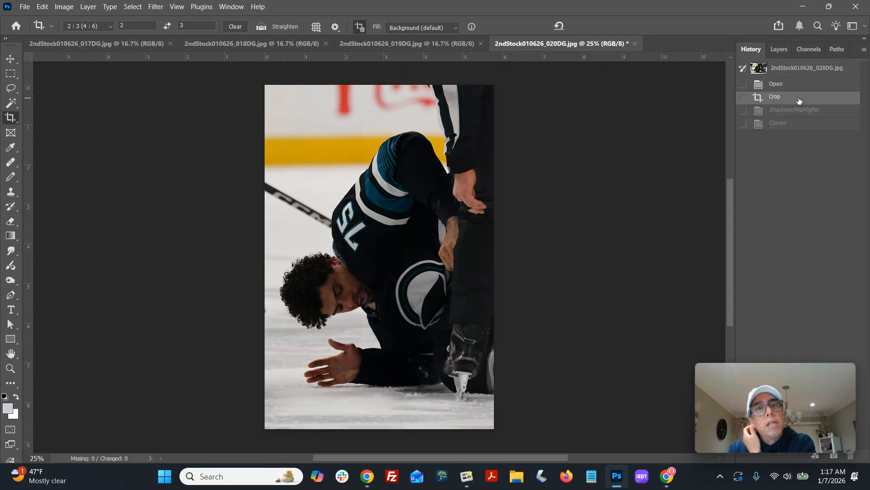
click(794, 125)
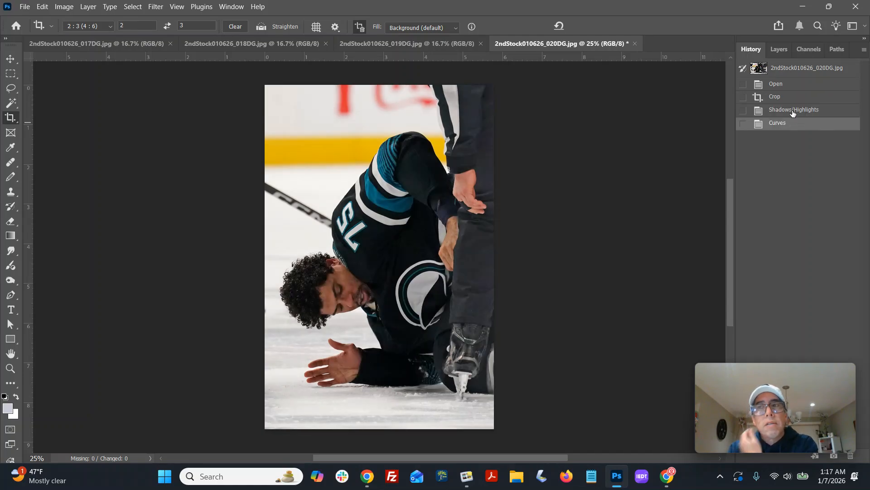
click(791, 101)
click(786, 125)
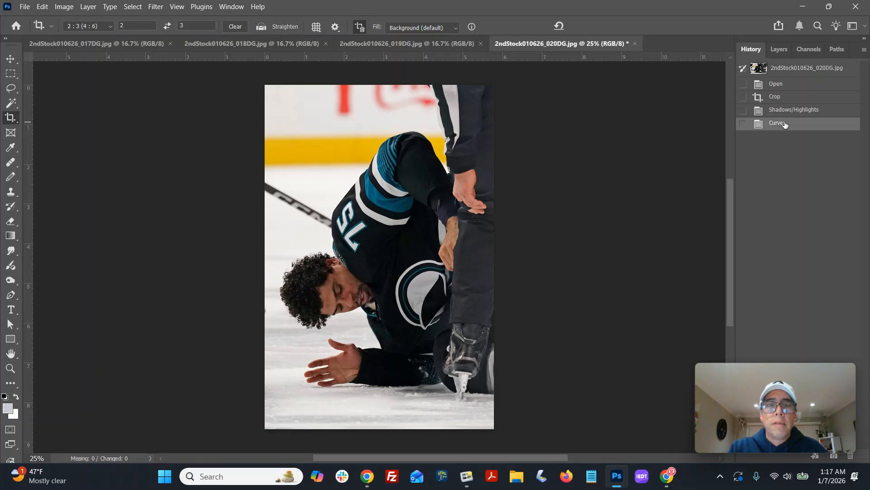
- Save 2ndStock010626_020DG over its original JPEG and close it, and close 2ndStock010626_019DG without editing it
key(ctrl+shift+s)
key(Return)
key(y)
key(Return)
key(ctrl+w)
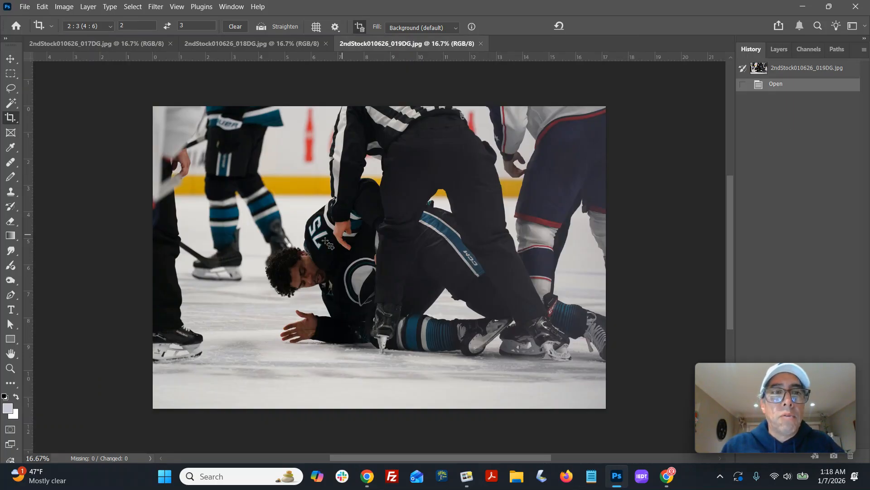
key(ctrl+w)
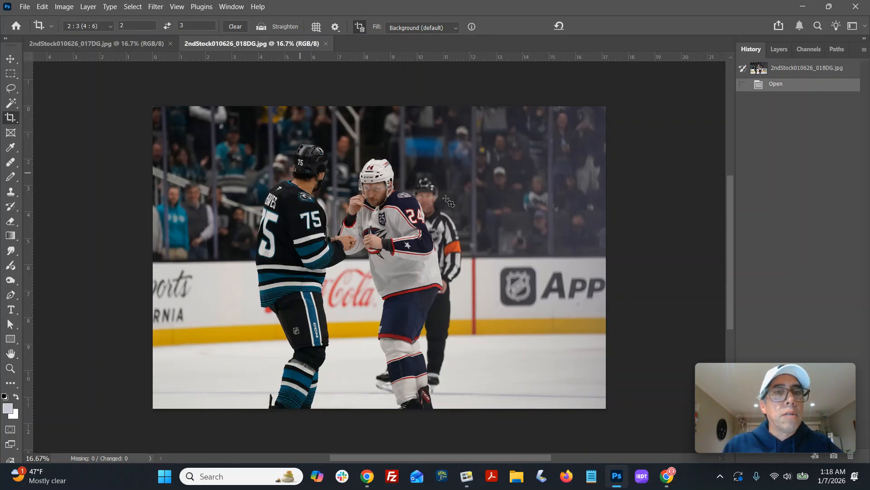
drag(244, 141, 340, 284)
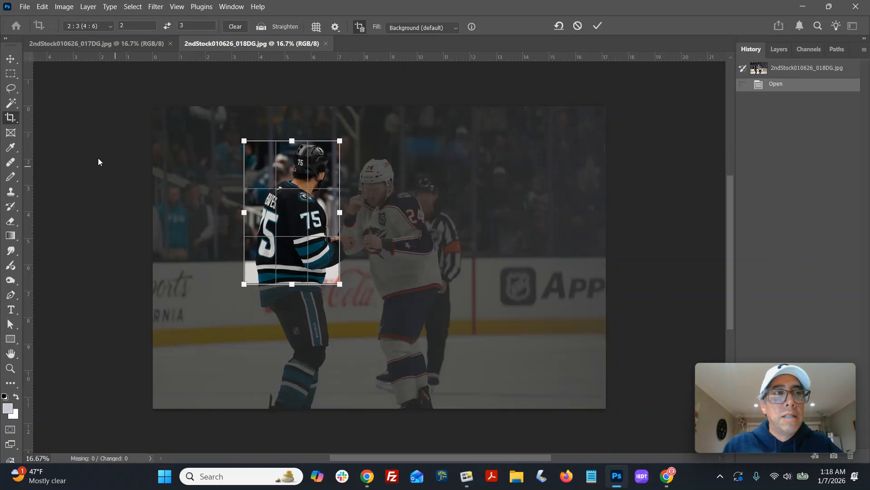
key(Return)
key(ctrl+z)
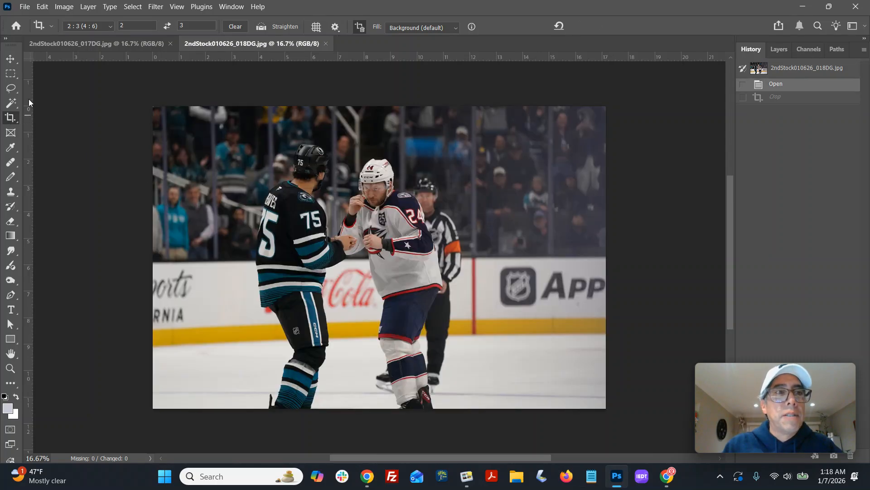
- Try a horizontal 2:3 crop of 2ndStock010626_018DG around players 75 and 24 and the referee, and undo it
drag(237, 135, 507, 310)
drag(426, 283, 410, 288)
drag(226, 316, 235, 313)
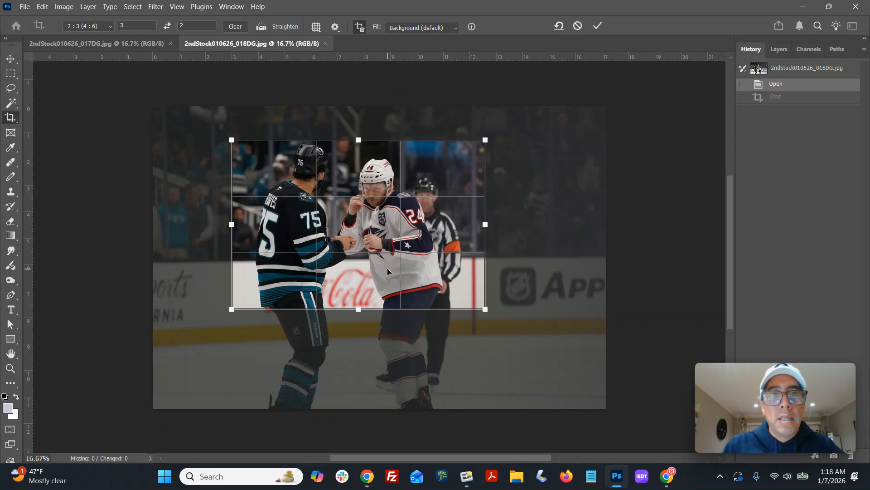
key(Return)
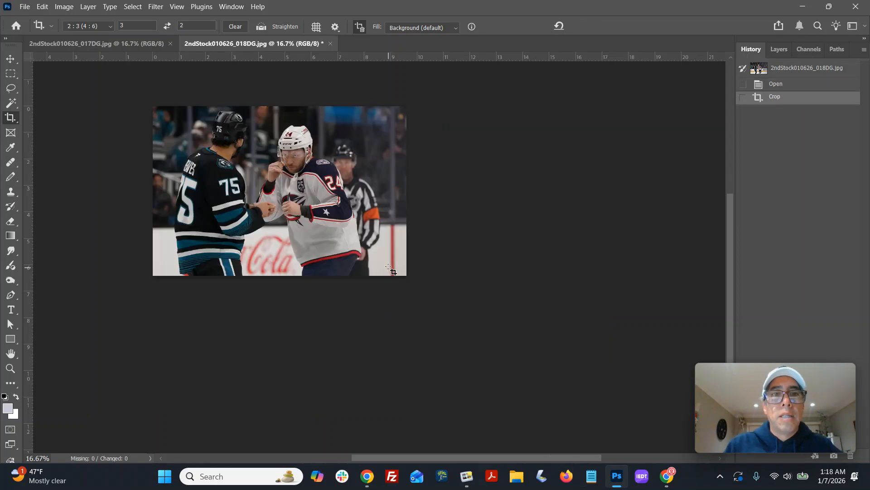
key(ctrl)
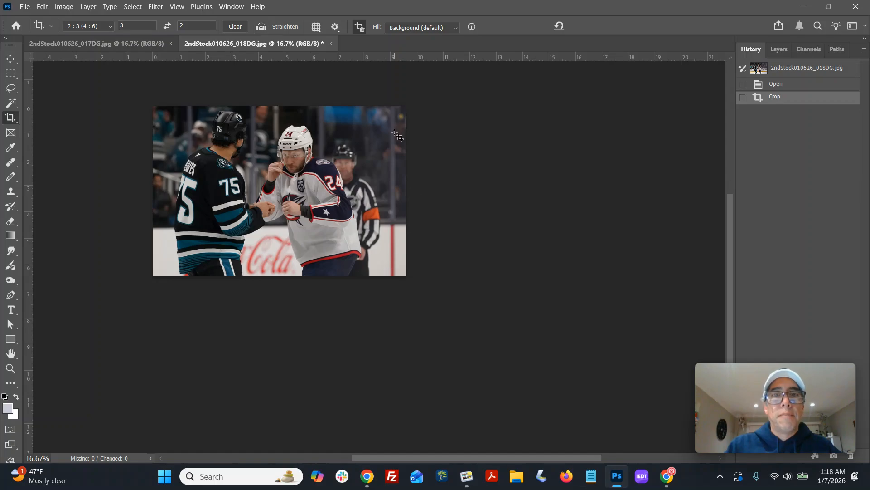
key(ctrl+z)
- Crop 2ndStock010626_018DG to a slightly rotated horizontal 2:3 frame around players 75 and 24 and the referee, cutting below the jerseys
drag(226, 135, 449, 280)
drag(473, 314, 473, 315)
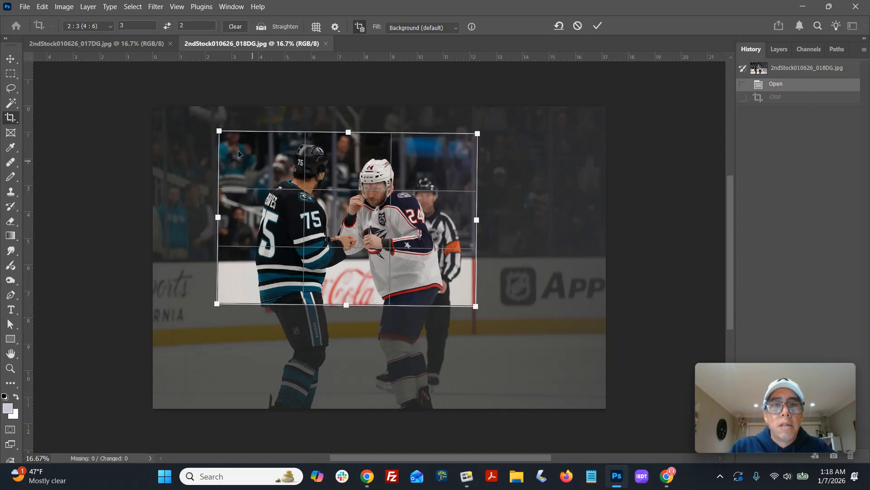
drag(220, 305, 232, 295)
mouse_move(474, 134)
mouse_down()
mouse_move(457, 139)
mouse_move(469, 140)
mouse_up()
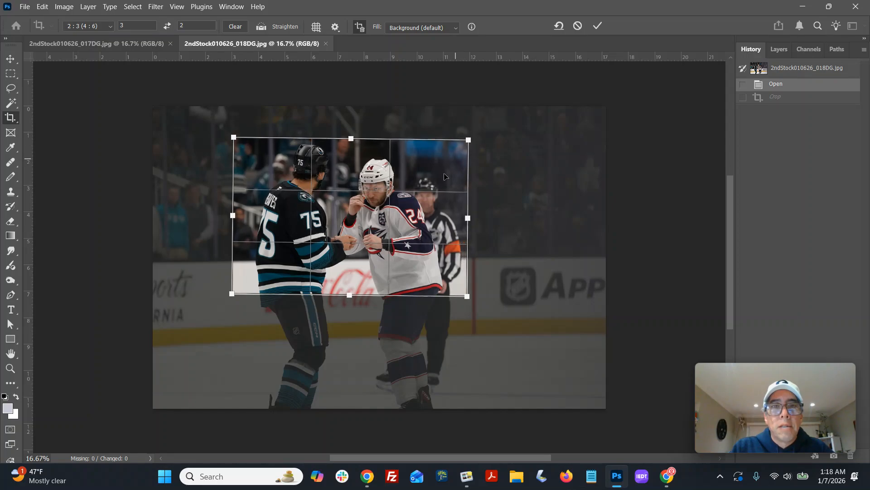
drag(236, 297, 225, 301)
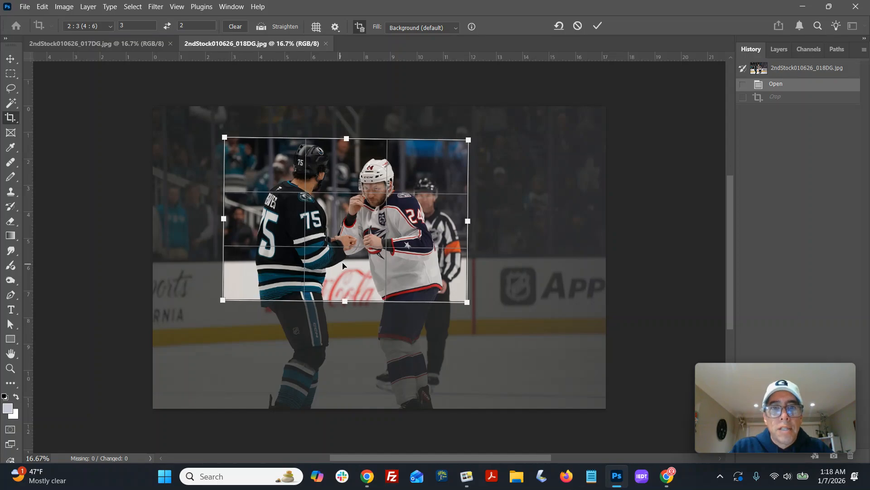
drag(357, 267, 361, 267)
key(Return)
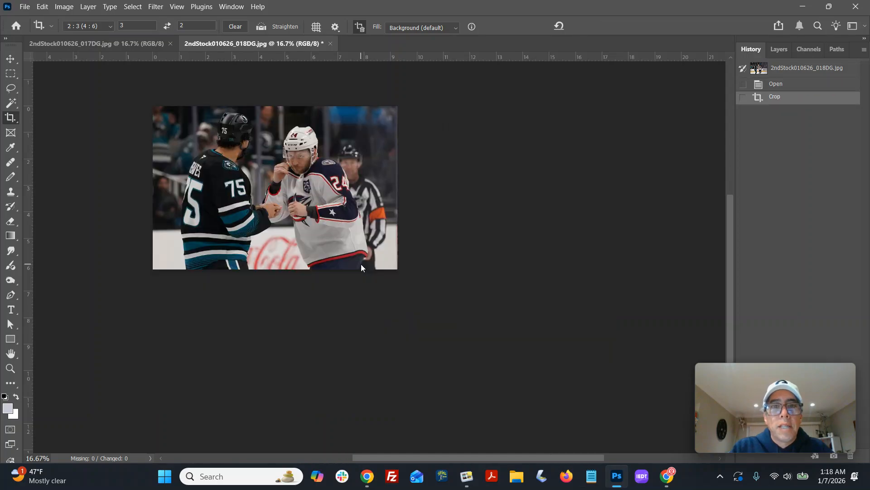
- Crop 2ndStock010626_018DG a second time at 2:3, trimming its edges to tighten the frame around the two players and referee
key(ctrl+0)
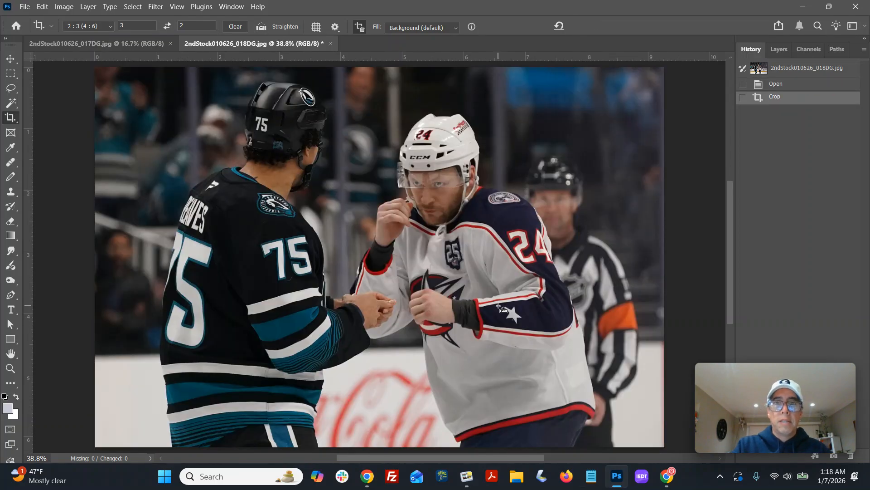
key(ctrl+minus)
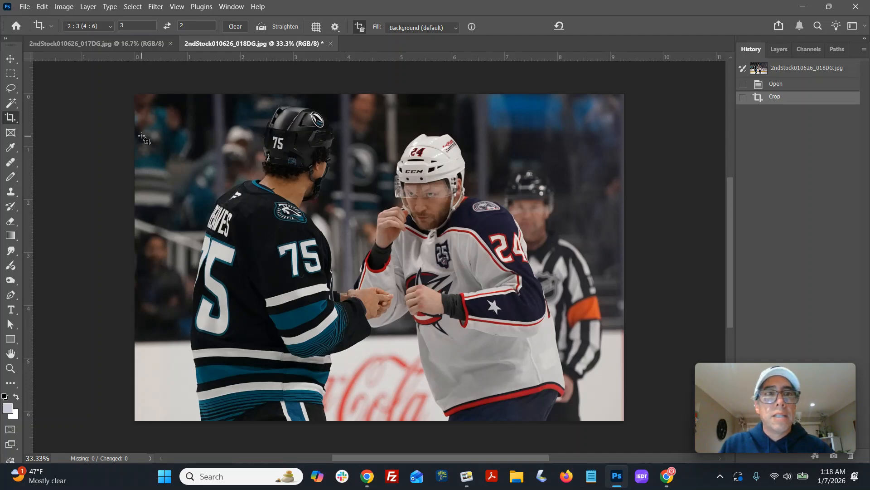
drag(126, 89, 624, 363)
drag(134, 363, 142, 357)
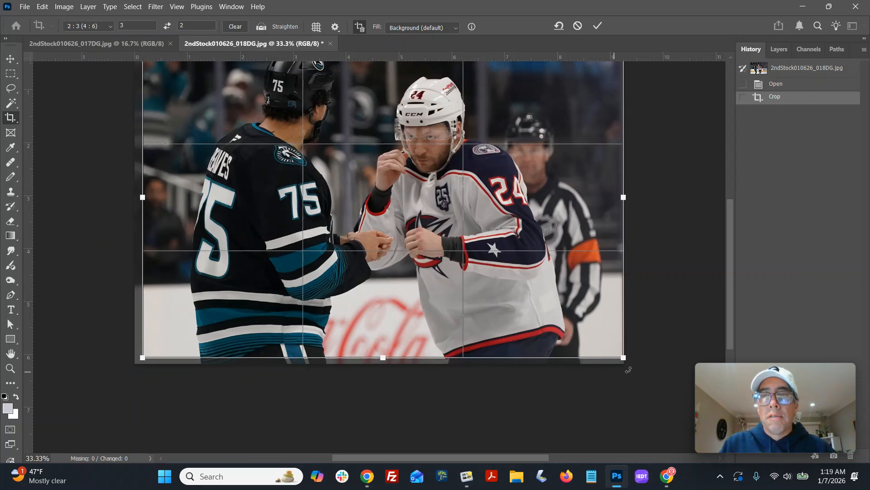
drag(623, 358, 617, 352)
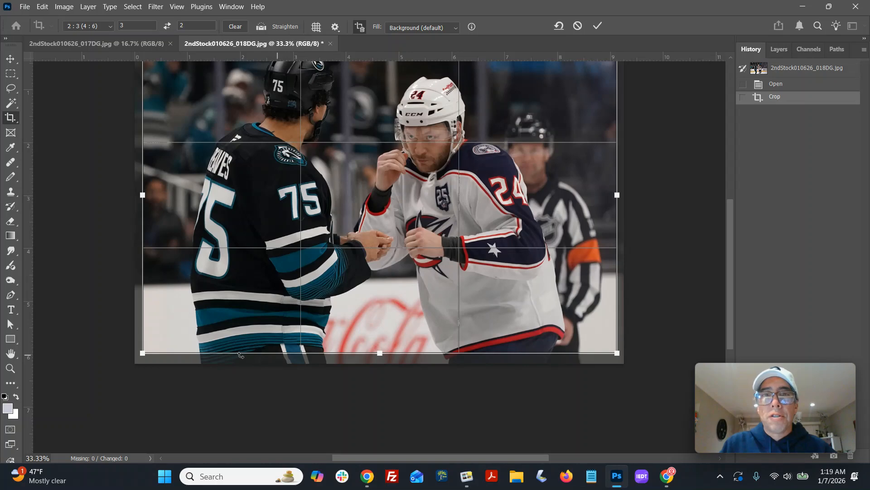
drag(136, 354, 157, 343)
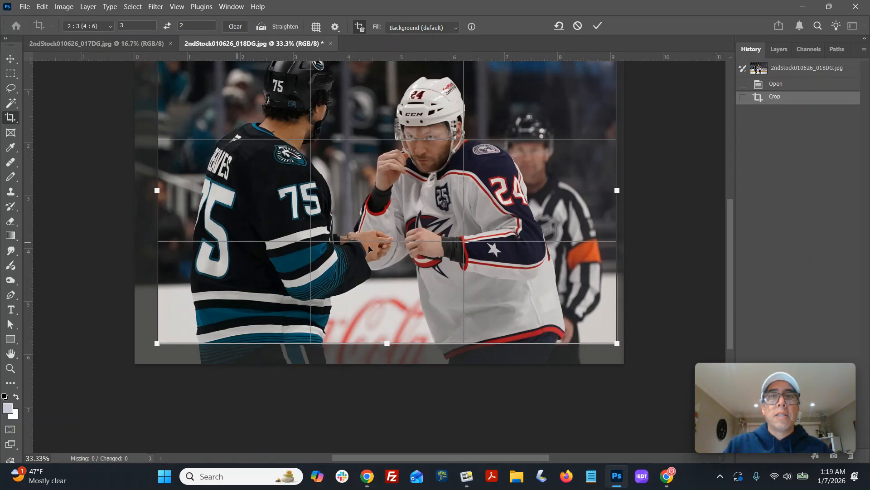
drag(414, 225, 407, 277)
drag(613, 99, 605, 103)
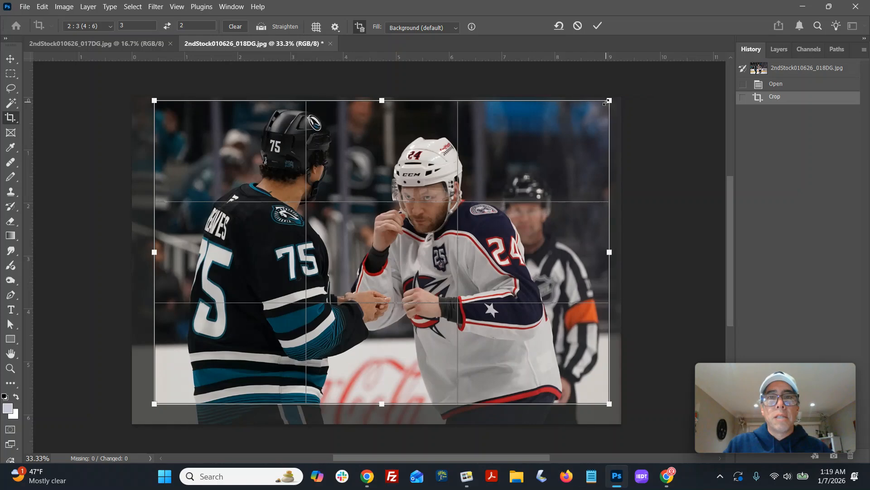
key(Return)
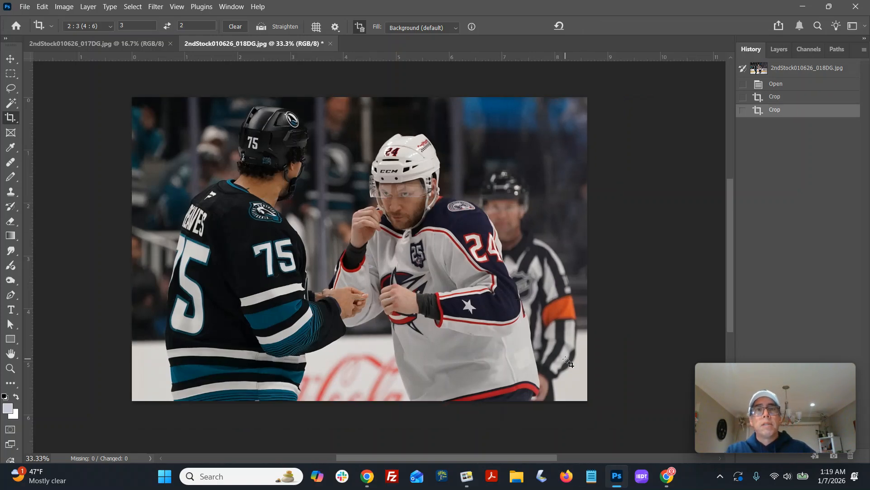
- Save the cropped 2ndStock010626_018DG over its original JPEG and close it
key(shift+ctrl+s)
key(Return)
key(Return)
key(Return)
key(ctrl+w)
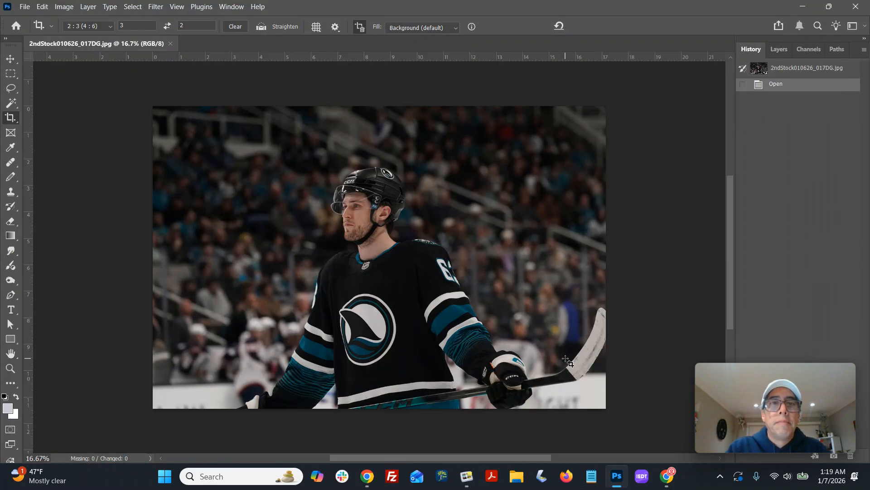
- Straighten 2ndStock010626_017DG and crop it to a horizontal 2:3 frame around the player, keeping his glove and most of the stick
drag(363, 251, 702, 461)
drag(467, 225, 438, 358)
drag(546, 362, 568, 347)
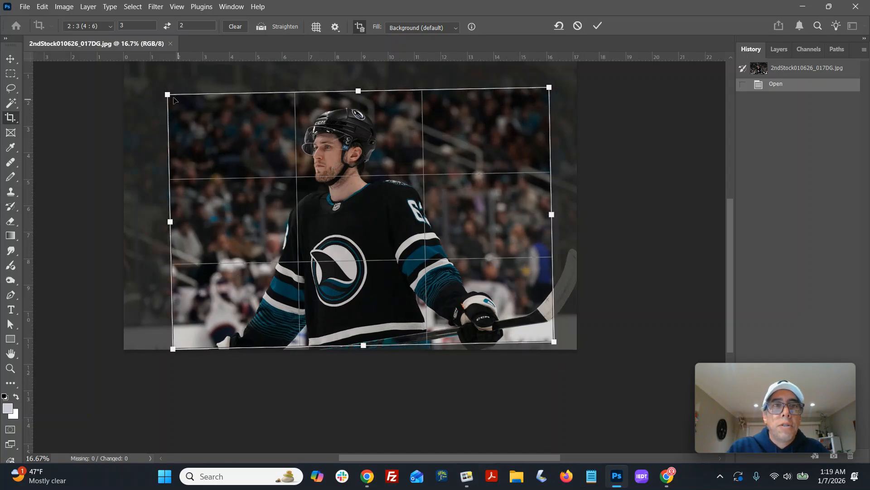
drag(167, 95, 151, 80)
drag(307, 206, 310, 208)
key(Return)
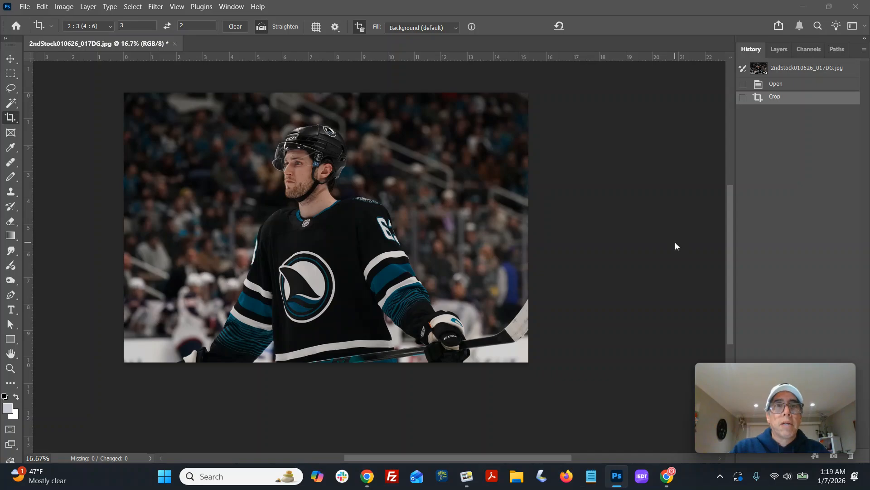
- Save the cropped 2ndStock010626_017DG over its original JPEG at quality 10 and close it
key(ctrl+shift+s)
key(Return)
key(Return)
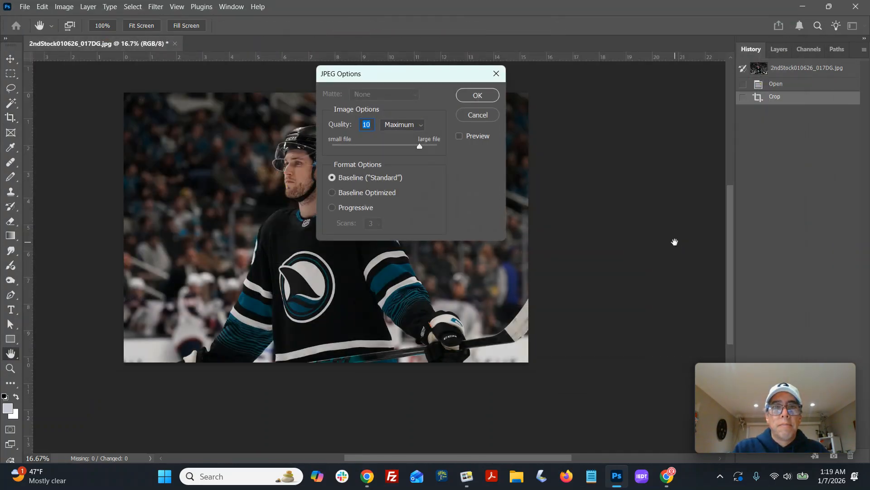
key(Return)
key(ctrl+w)
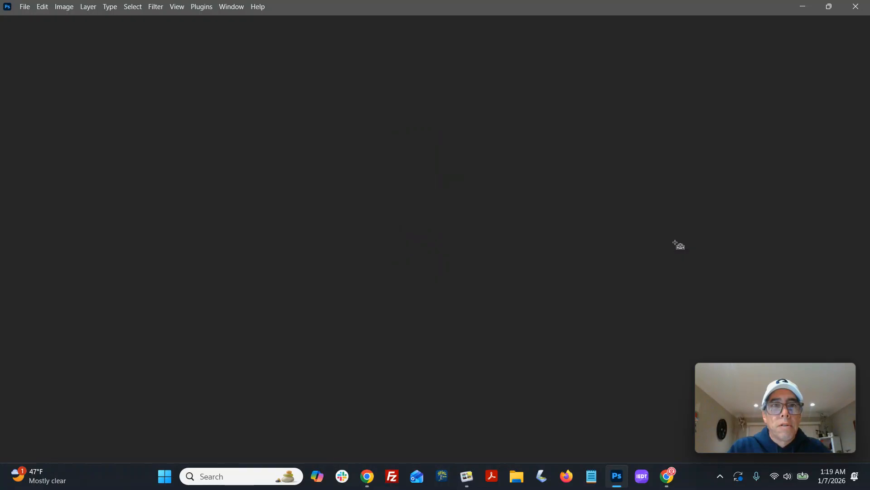
- Open the seven photos from 2ndTransmit010626_60DG through 2ndTransmit010626_67DG in the 2nd folder
click(26, 9)
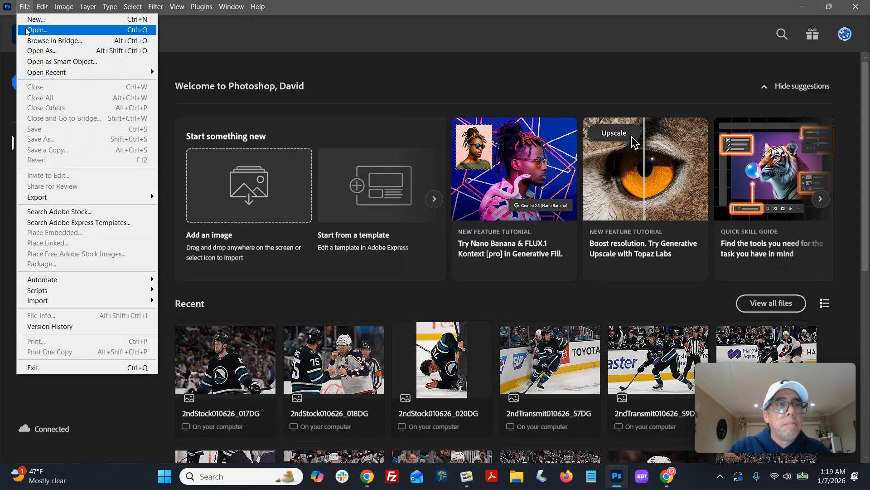
click(34, 26)
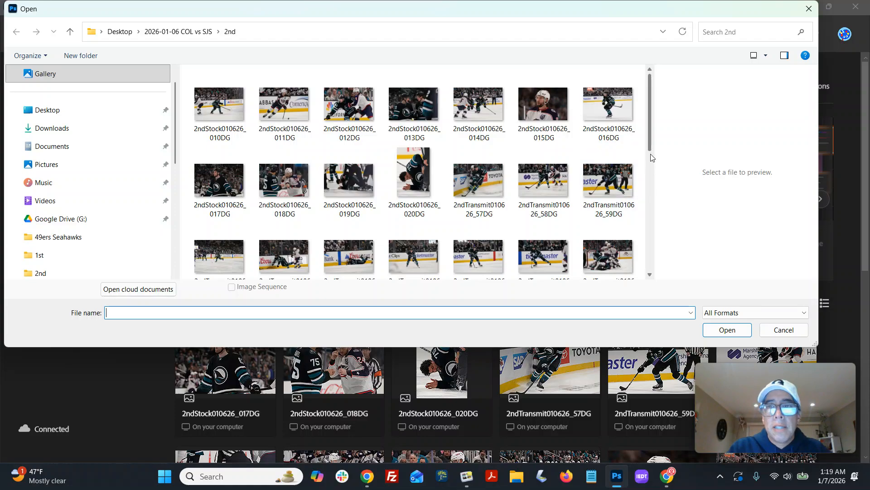
drag(645, 246, 240, 253)
click(719, 331)
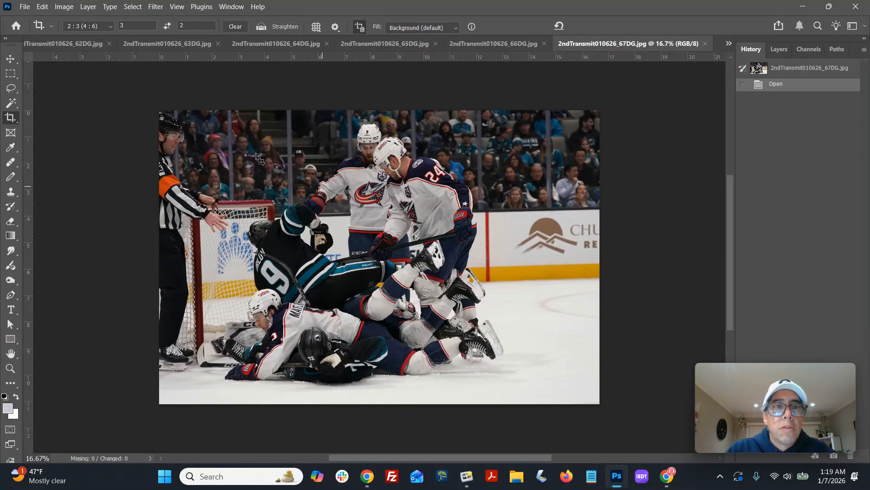
- Straighten 2ndTransmit010626_67DG and crop it at 2:3 around the player pile-up, keeping the referee and the goal in frame
drag(158, 110, 579, 406)
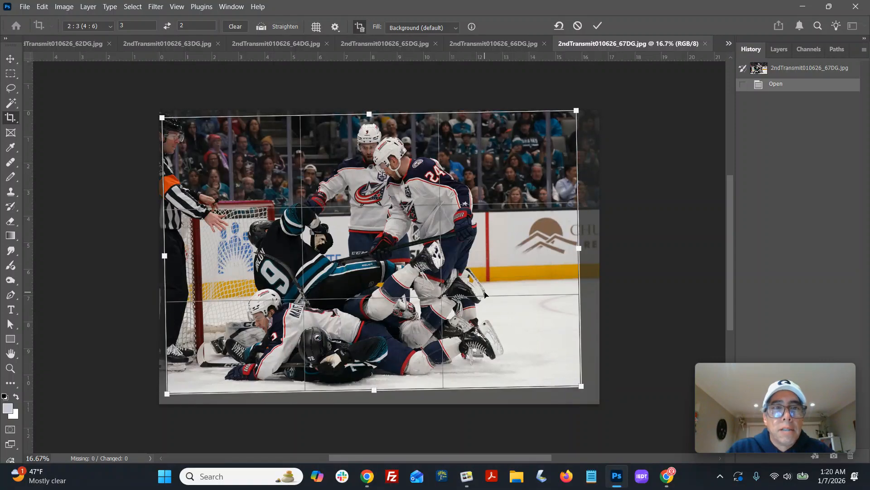
drag(485, 296, 480, 295)
drag(578, 386, 587, 397)
key(Return)
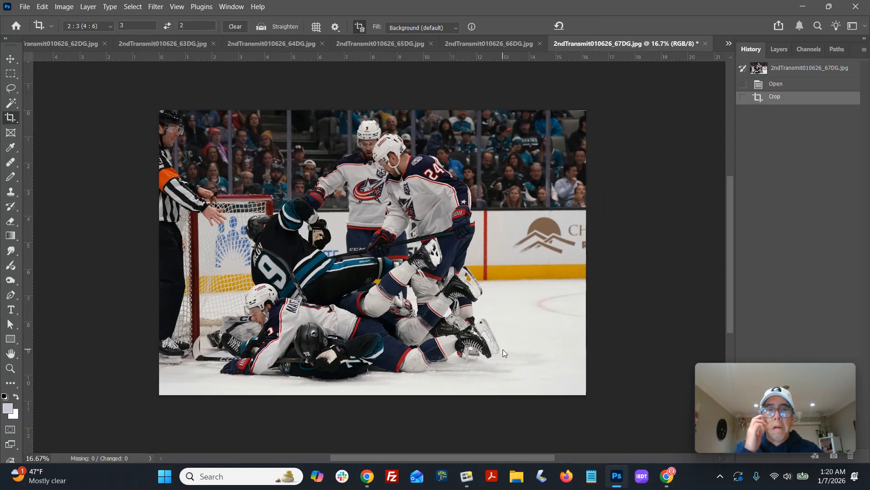
- Save the cropped 2ndTransmit010626_67DG over its original JPEG
key(ctrl+shift+s)
key(Return)
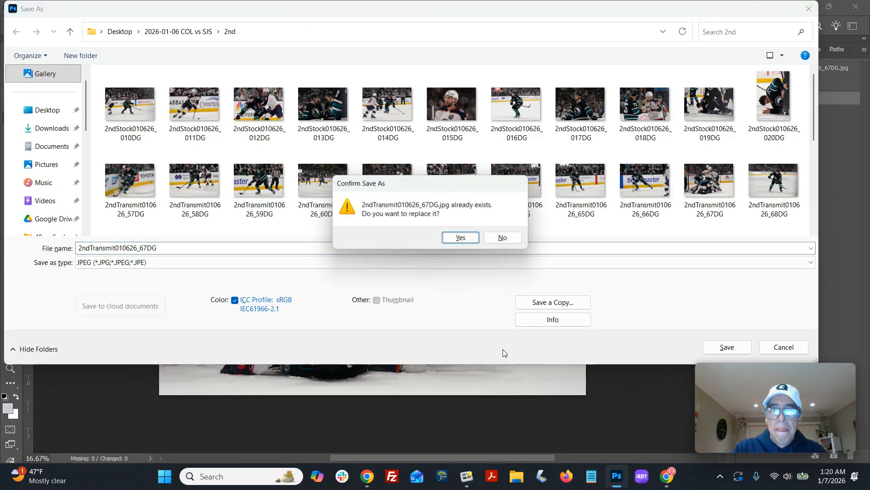
key(Return)
key(Return)
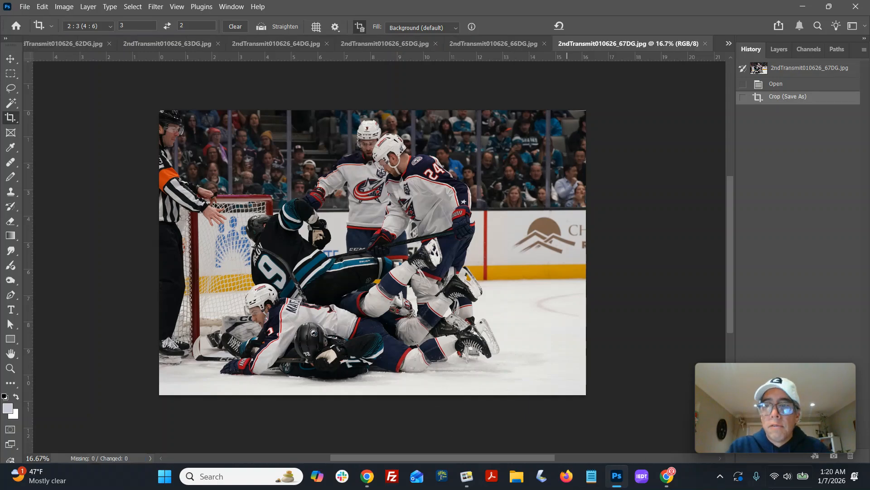
- Mute the computer's sound
click(788, 479)
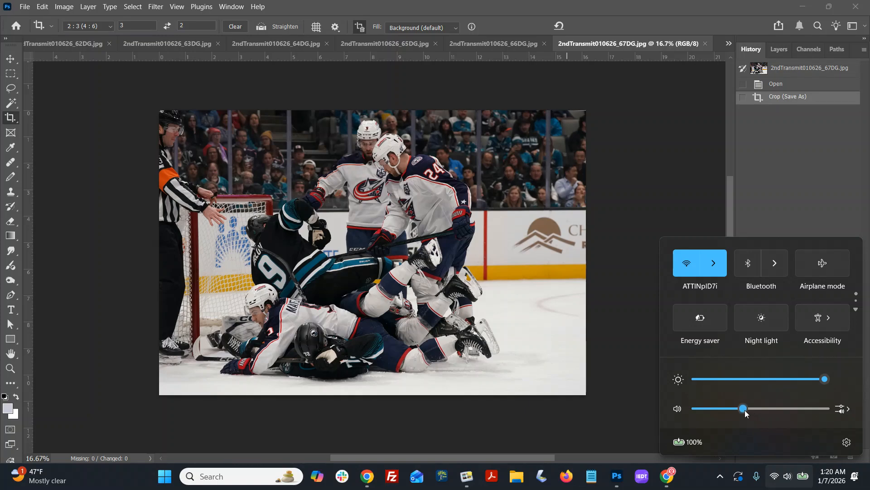
click(295, 409)
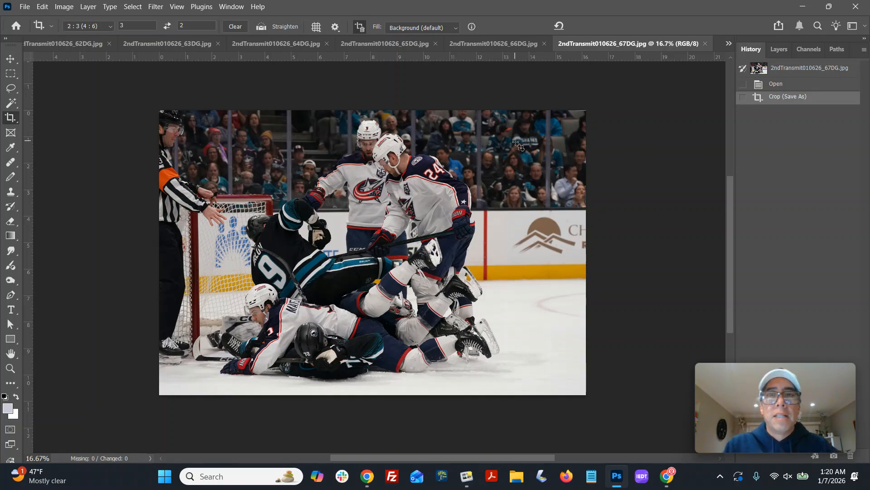
- Crop 2ndTransmit010626_67DG again at 2:3 to almost its full frame, save it over its JPEG at quality 10 and close it
drag(150, 106, 607, 398)
key(Return)
key(ctrl+shift+s)
key(Return)
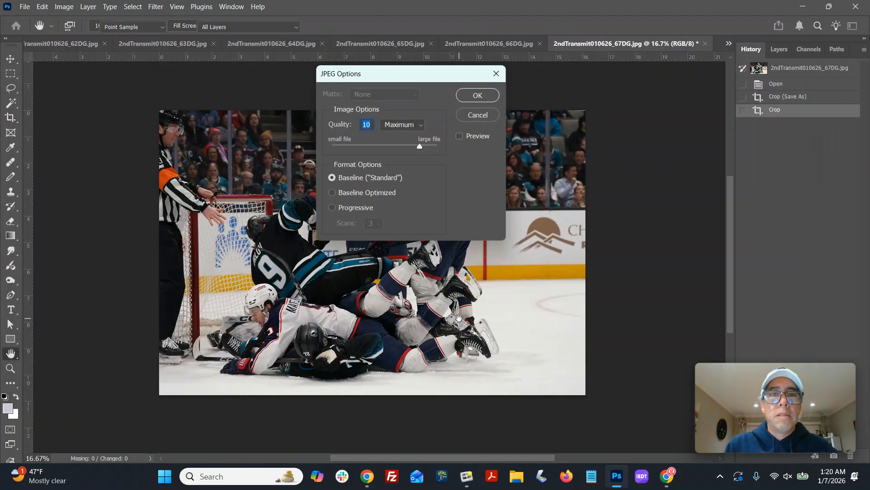
key(Return)
key(ctrl+w)
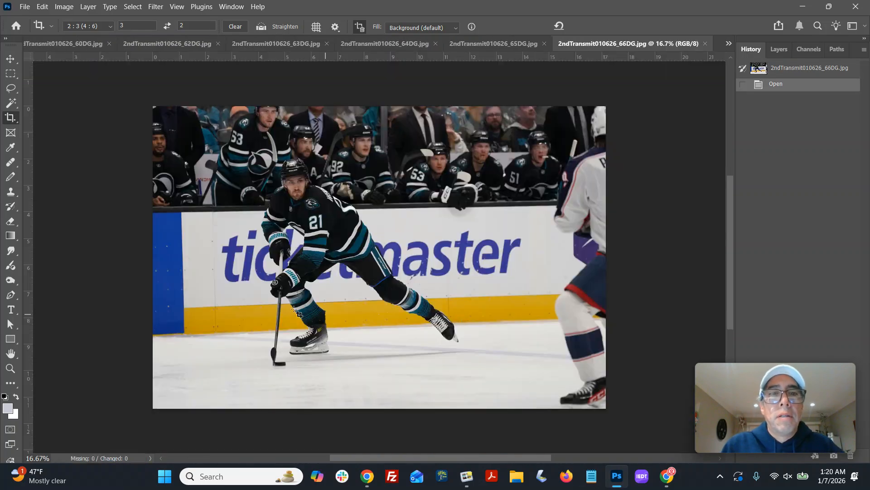
- Straighten 2ndTransmit010626_66DG and crop it to a horizontal 2:3 frame around player 21 and the bench, leaving out the opponent
drag(186, 150, 512, 376)
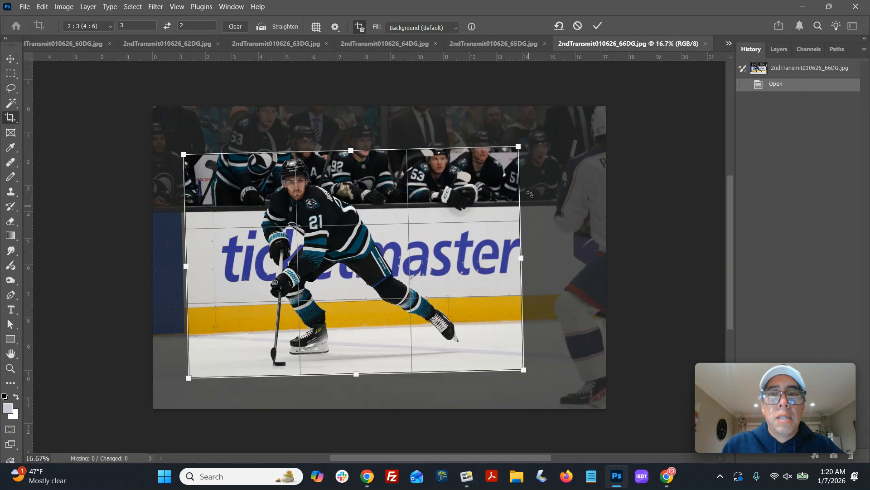
drag(520, 154, 526, 144)
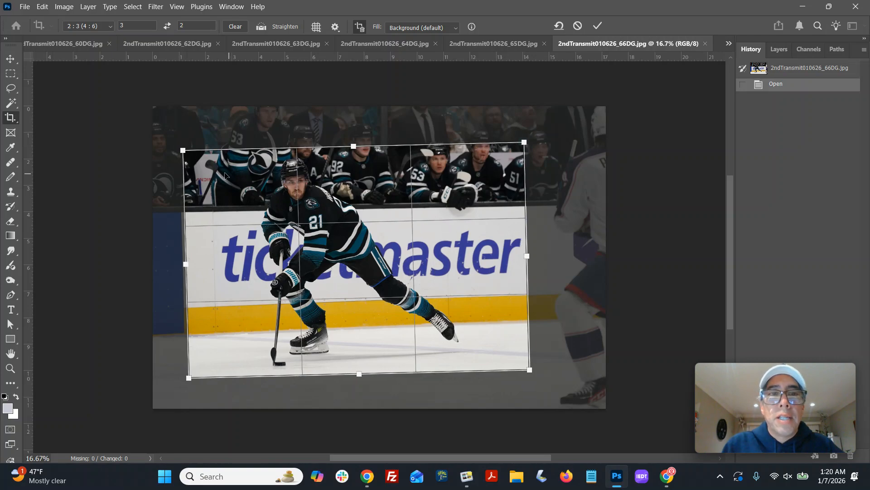
drag(186, 154, 151, 154)
drag(430, 275, 427, 276)
drag(529, 371, 532, 375)
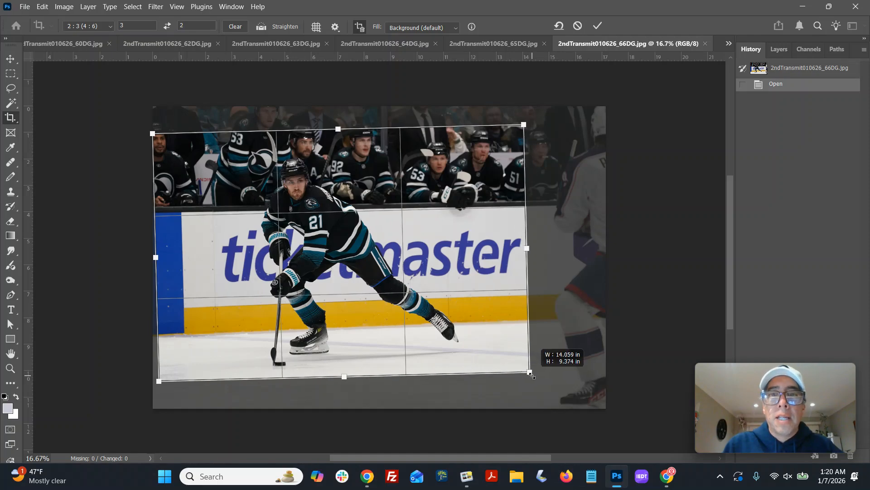
drag(443, 343, 432, 324)
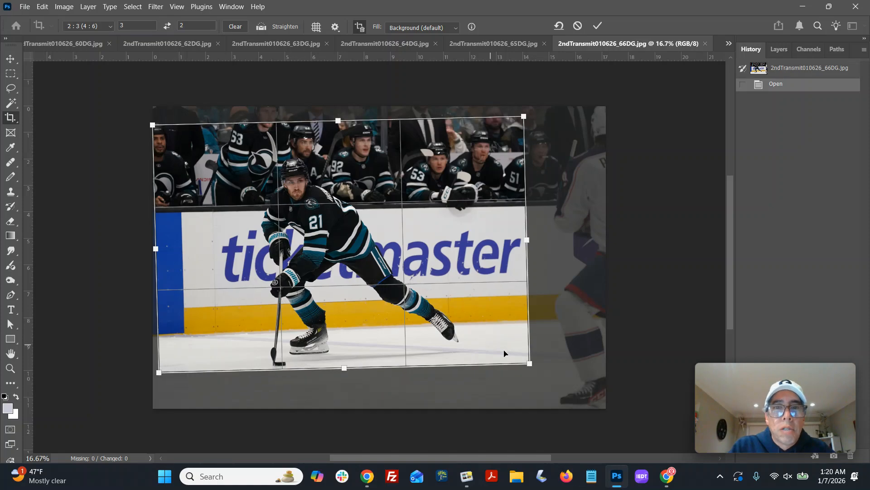
drag(529, 363, 536, 370)
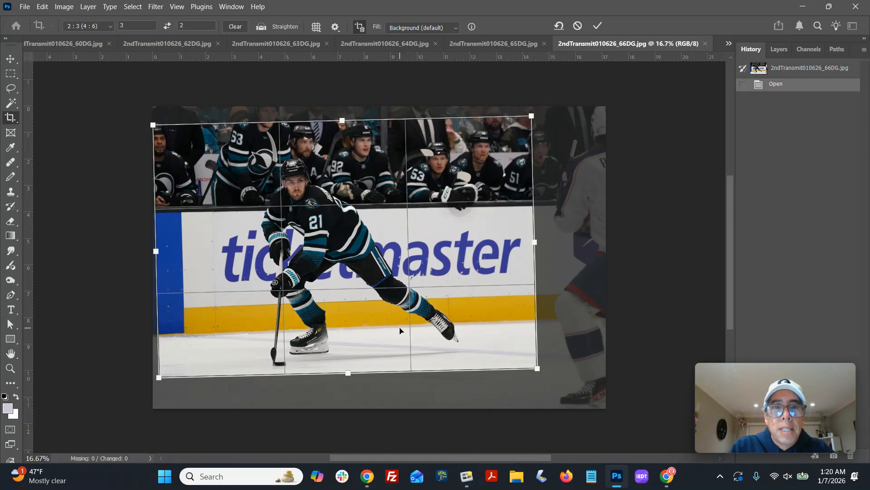
key(Return)
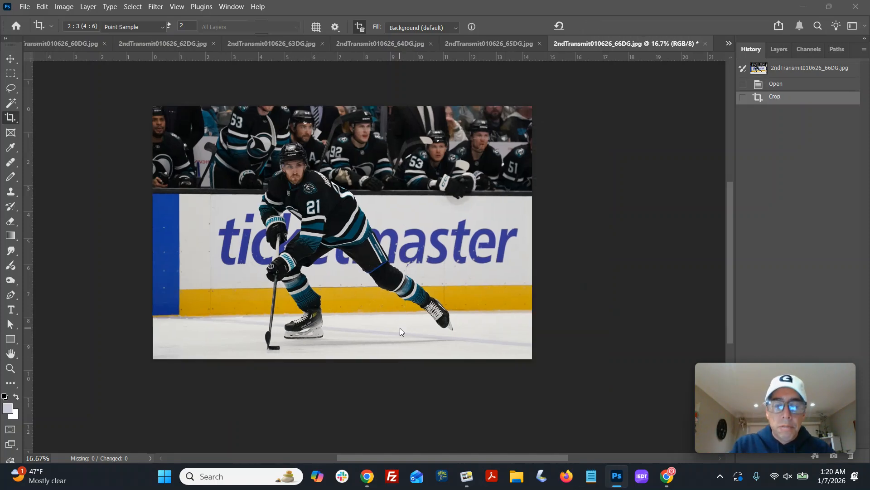
- Brighten the midtones of 2ndTransmit010626_66DG slightly with Curves, moving an RGB point to input 118, output 130
key(ctrl+m)
drag(593, 212, 586, 215)
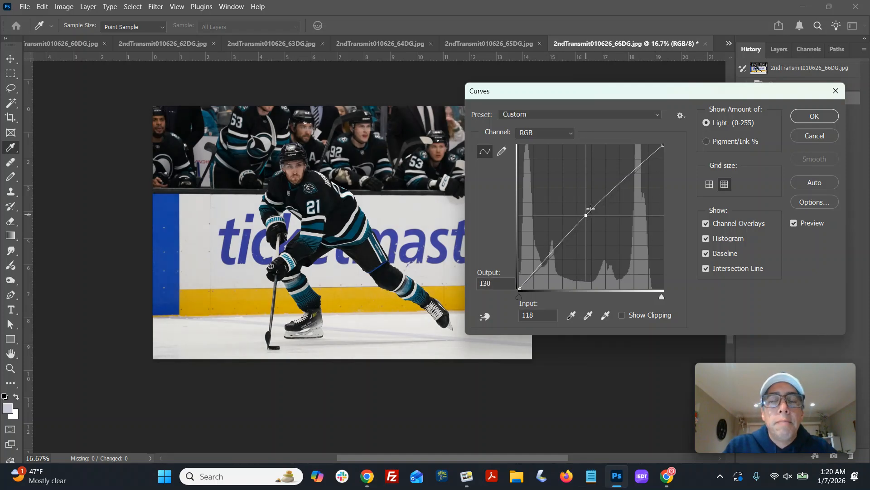
click(811, 117)
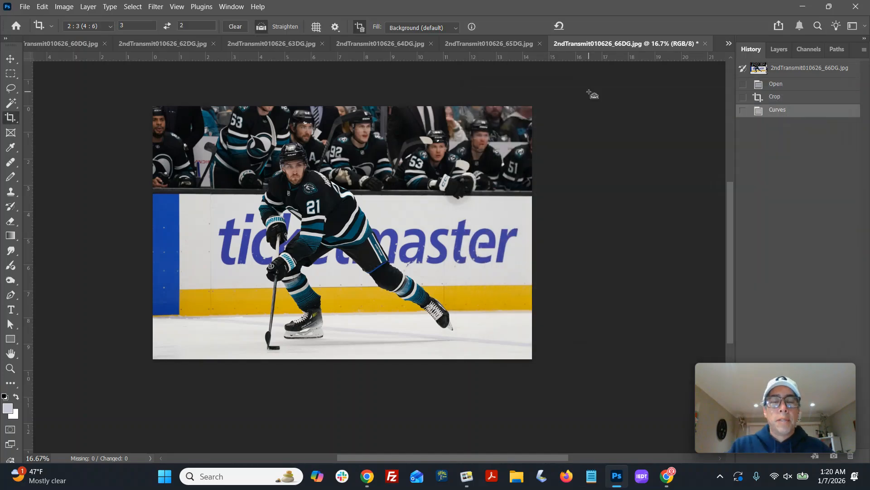
- Save the cropped and brightened 2ndTransmit010626_66DG over its original JPEG and close it
key(ctrl+shift+s)
key(Return)
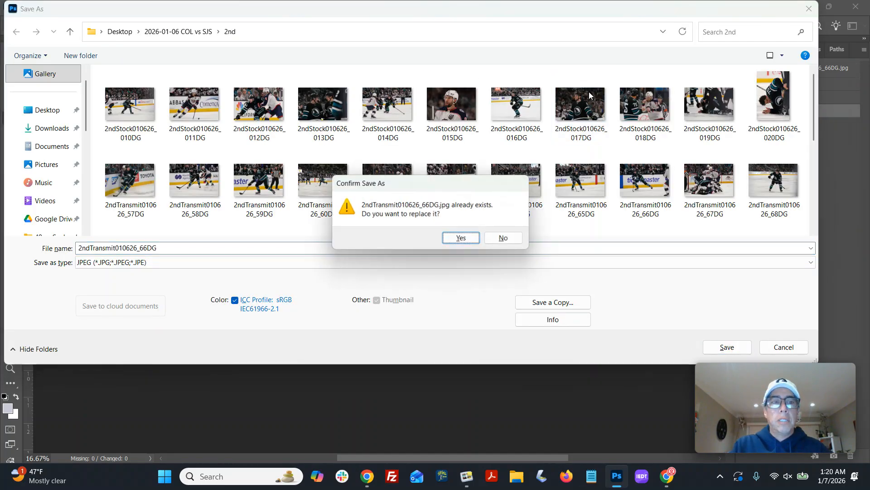
key(Return)
key(Return)
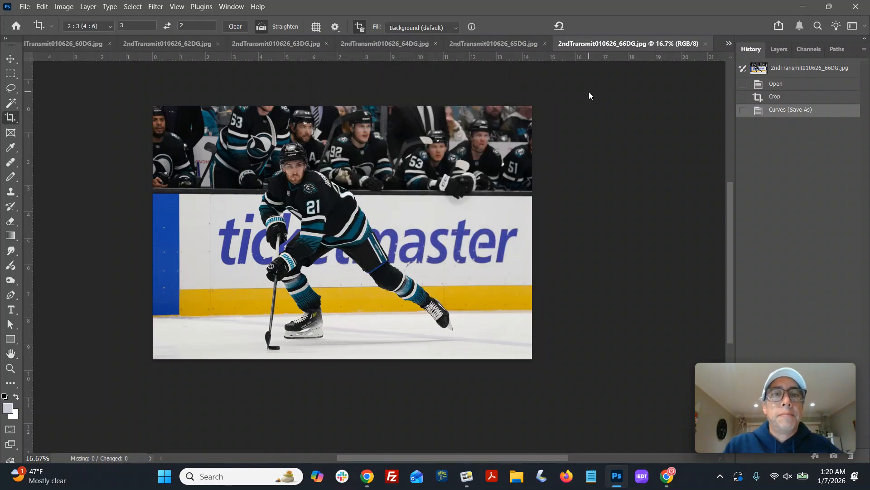
key(ctrl+w)
- Straighten 2ndTransmit010626_65DG and crop it to a horizontal 2:3 frame around the player with the puck, cutting off the red board post
drag(180, 140, 531, 375)
drag(451, 335, 443, 331)
drag(494, 390, 522, 369)
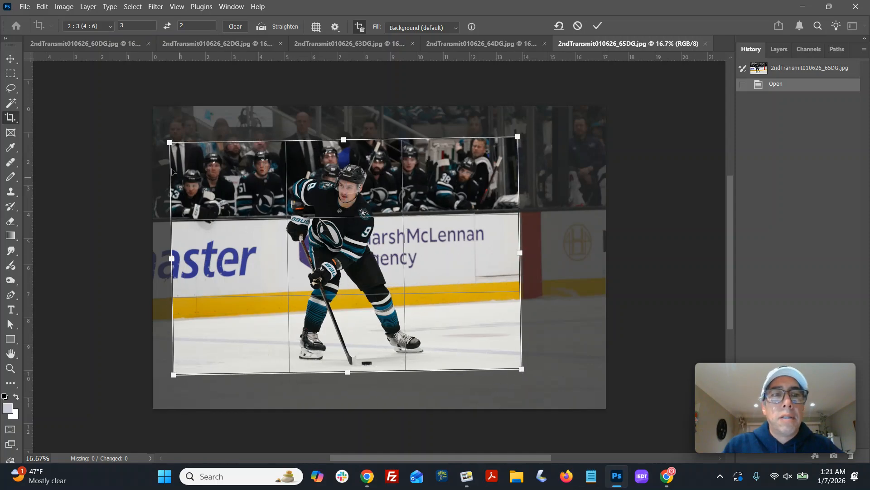
drag(171, 143, 174, 145)
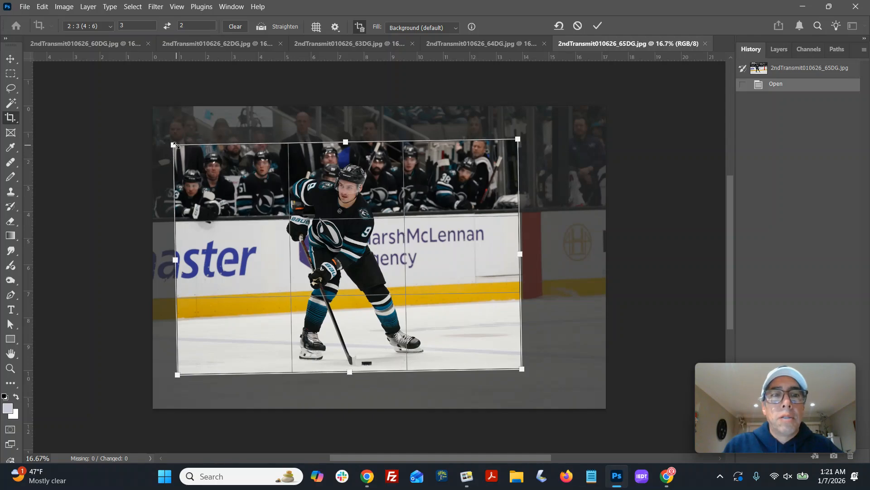
key(Return)
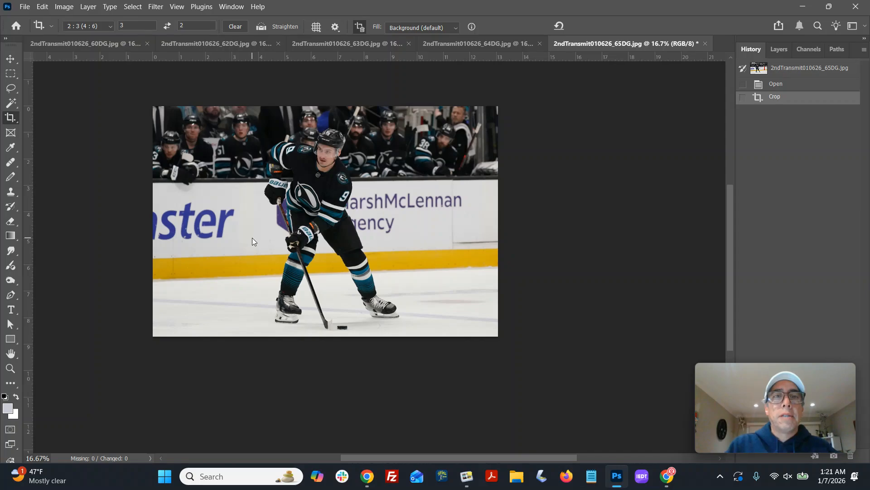
- Save the cropped 2ndTransmit010626_65DG over its original JPEG and close it
key(ctrl+shift+s)
key(Return)
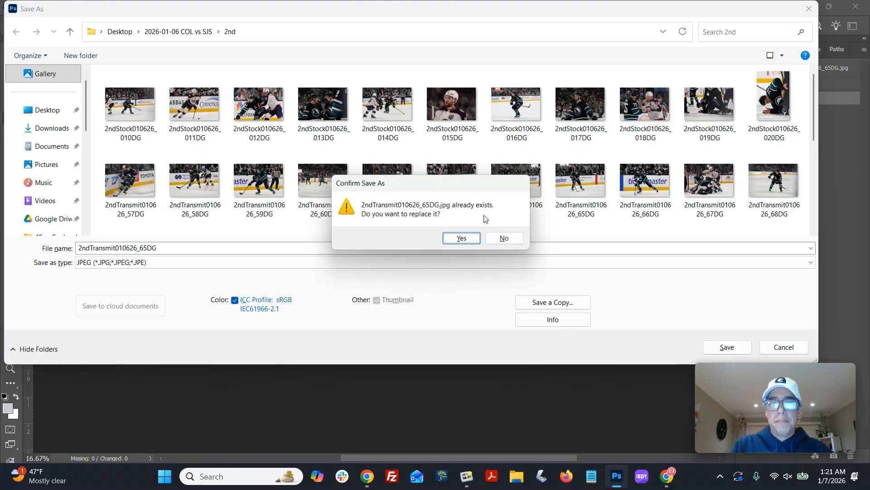
key(Return)
key(Return)
key(ctrl+w)
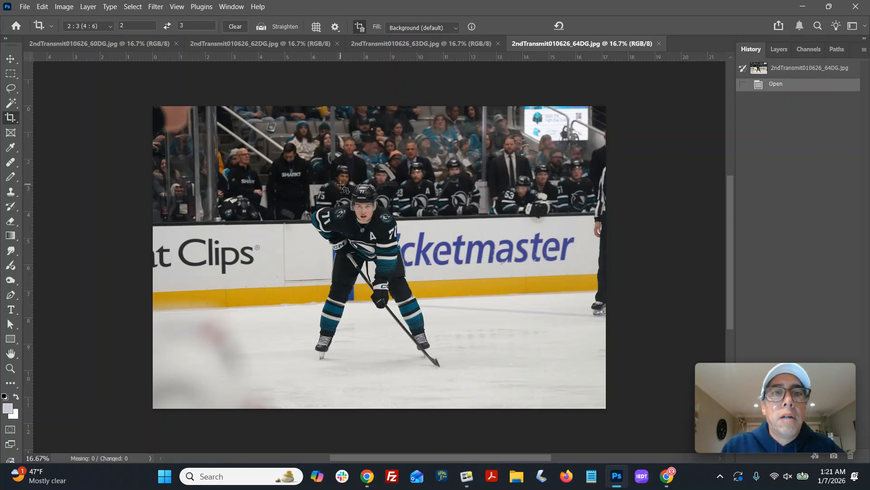
- Straighten 2ndTransmit010626_64DG, crop it to a vertical 2:3 frame around player 71 and his whole stick, and check it enlarged
drag(300, 147, 472, 368)
drag(409, 336, 401, 338)
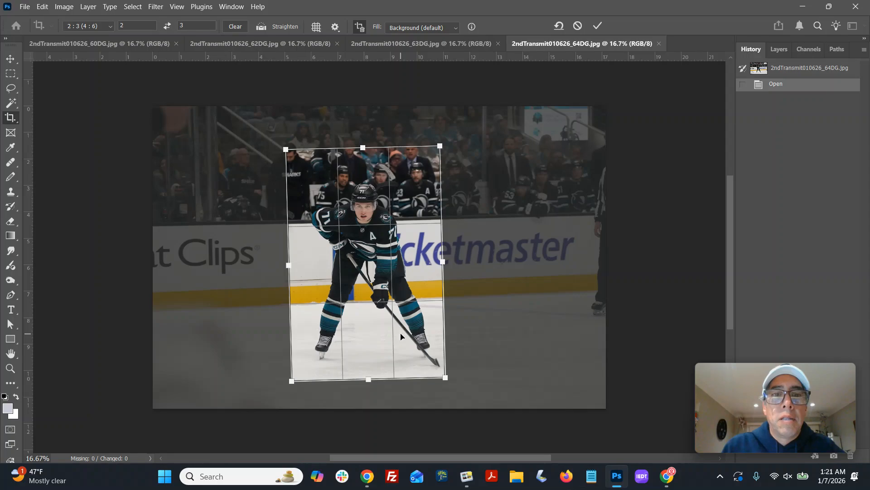
key(Return)
key(ctrl+0)
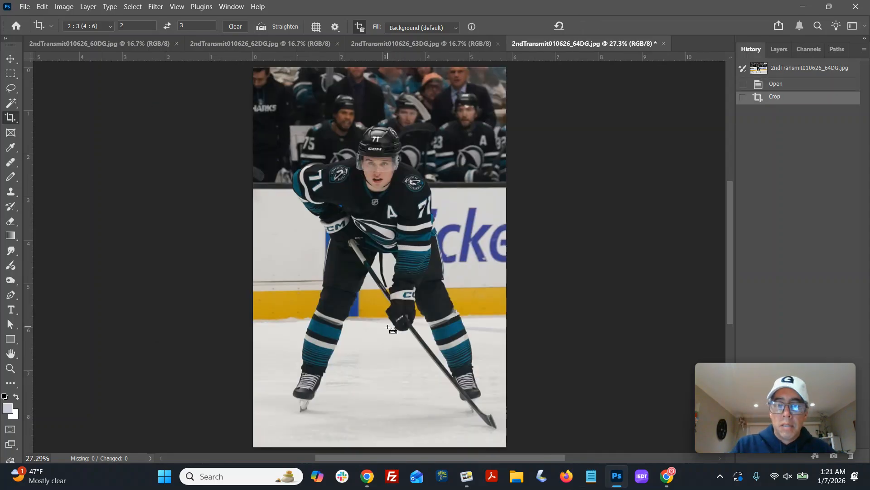
key(ctrl+plus)
key(ctrl+plus)
key(ctrl+minus)
key(ctrl+minus)
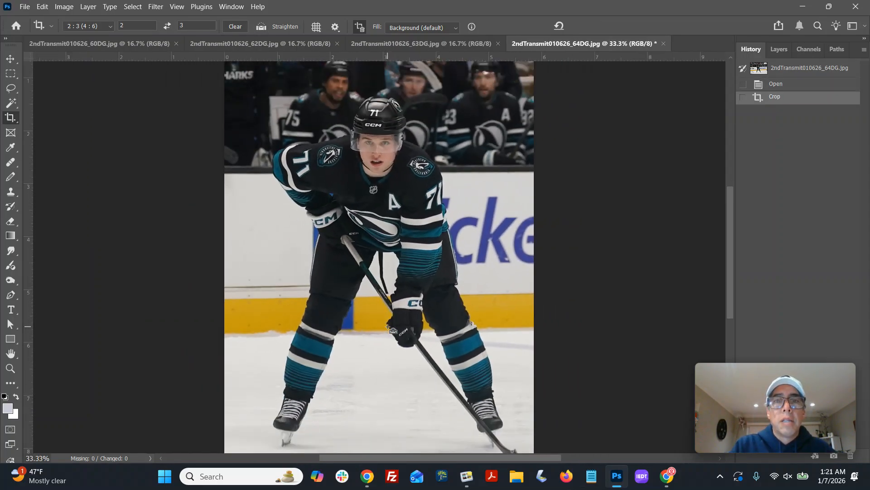
- Save the vertically cropped 2ndTransmit010626_64DG over its original JPEG and close it
key(ctrl+shift+s)
key(Return)
key(Return)
key(Return)
key(ctrl+w)
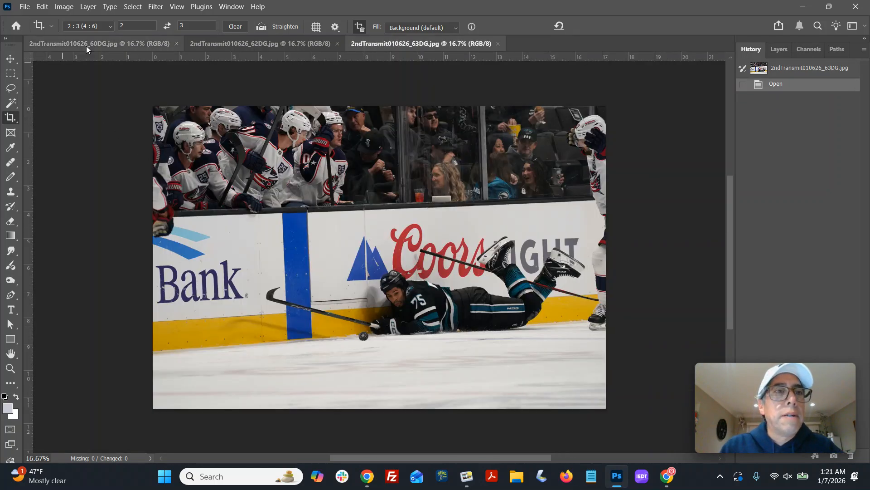
- Straighten 2ndTransmit010626_63DG and crop it to a horizontal 2:3 frame around fallen player 75, shifting the frame upward to trim the ice below him
drag(257, 186, 578, 420)
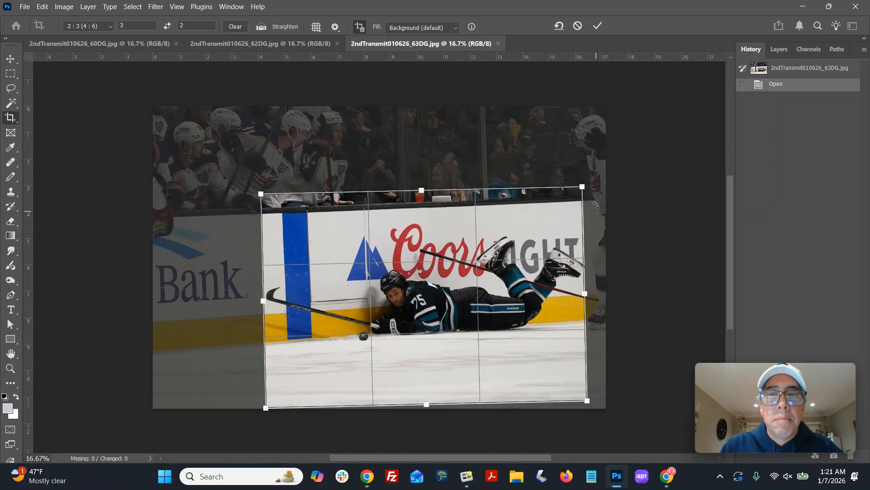
drag(582, 186, 585, 184)
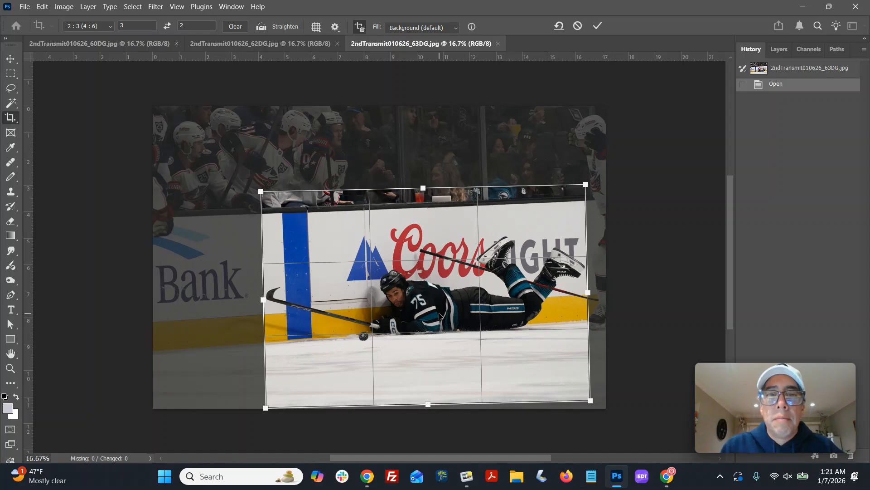
key(Up)
key(Up)
key(Up)
key(Up)
key(Up)
key(Up)
key(Up)
key(Up)
key(Up)
key(Up)
key(Up)
key(Up)
key(Up)
key(Up)
key(Up)
key(Up)
key(Up)
key(Up)
key(Up)
key(Up)
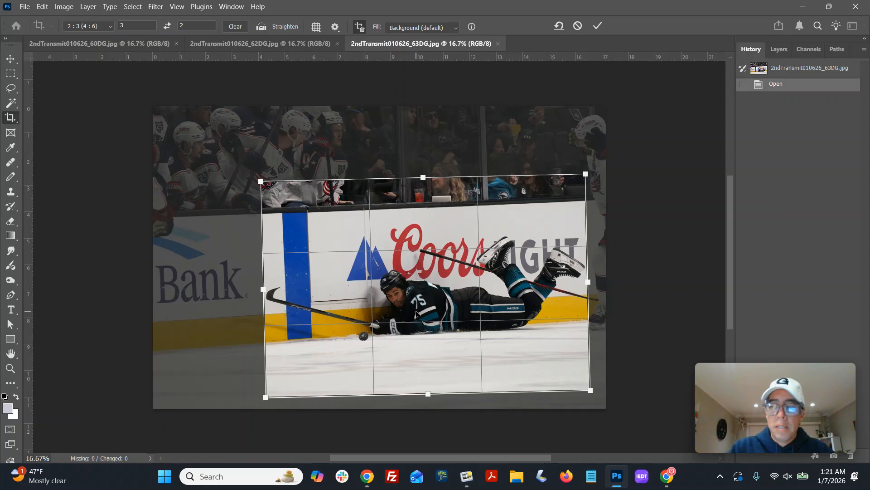
key(Up)
key(Up)
key(Up)
key(Up)
key(Up)
key(Up)
key(Up)
key(Up)
key(Up)
key(Up)
key(Up)
key(Up)
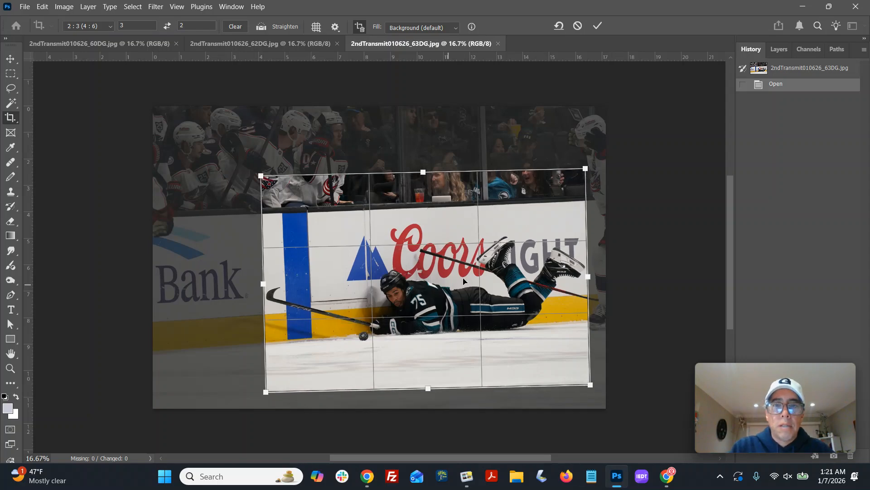
key(Return)
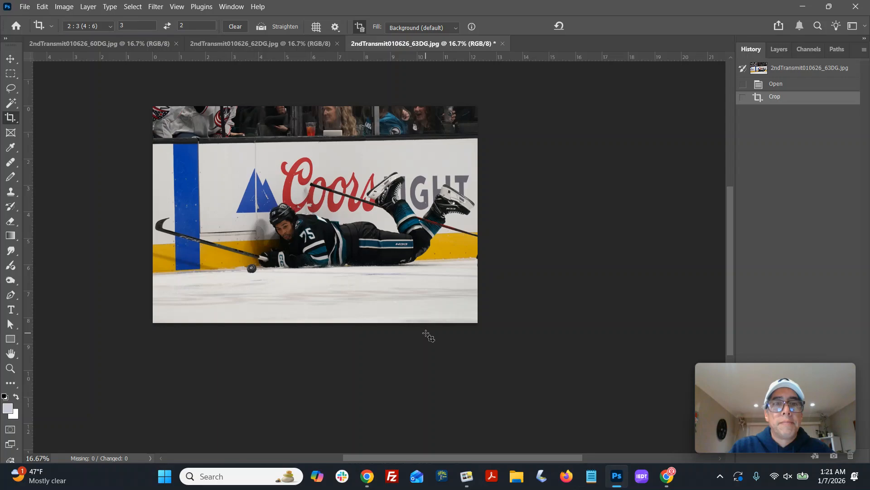
- Lighten the dark areas of the cropped 2ndTransmit010626_63DG by applying Shadows/Highlights with a low Shadows amount
click(10, 368)
click(289, 210)
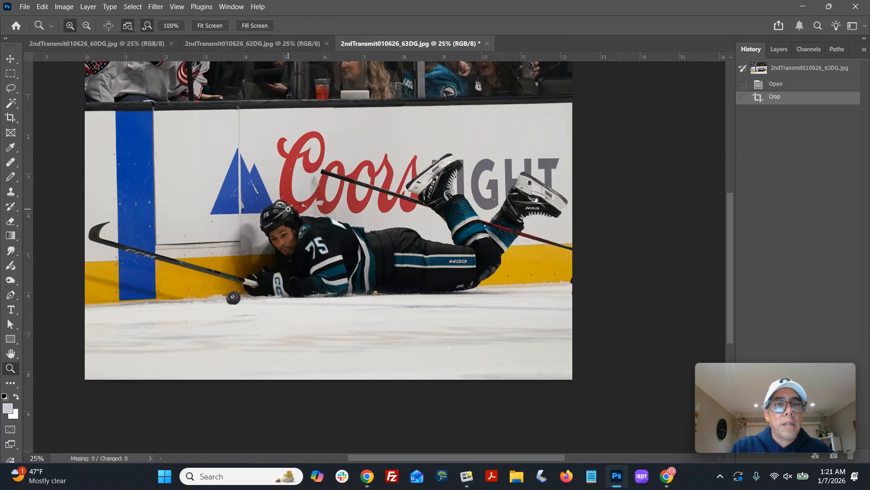
click(289, 209)
click(56, 9)
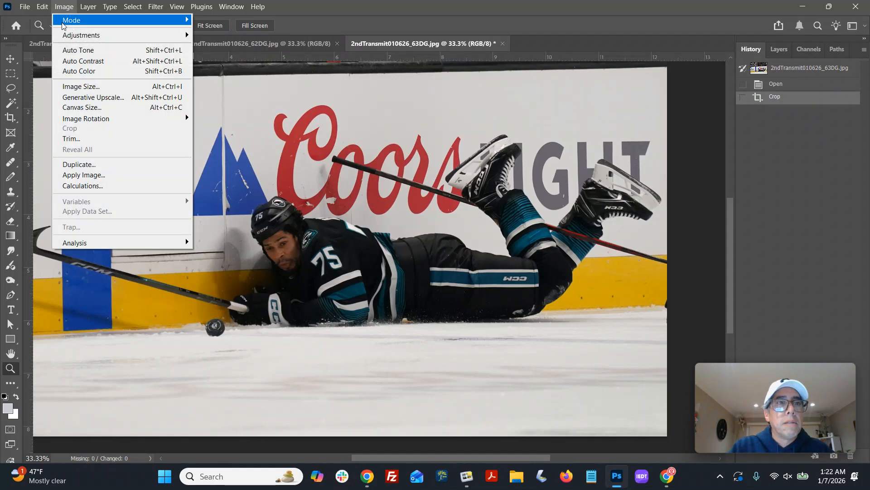
mouse_move(77, 35)
click(268, 216)
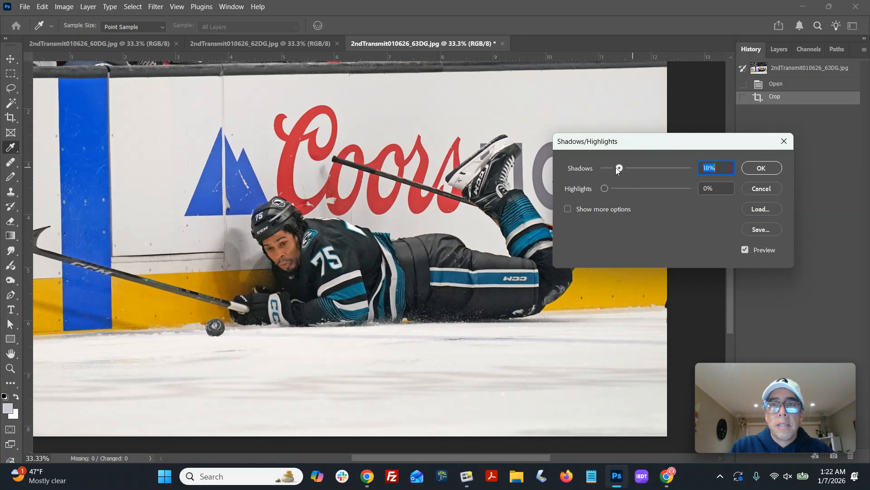
drag(619, 170, 614, 170)
click(758, 168)
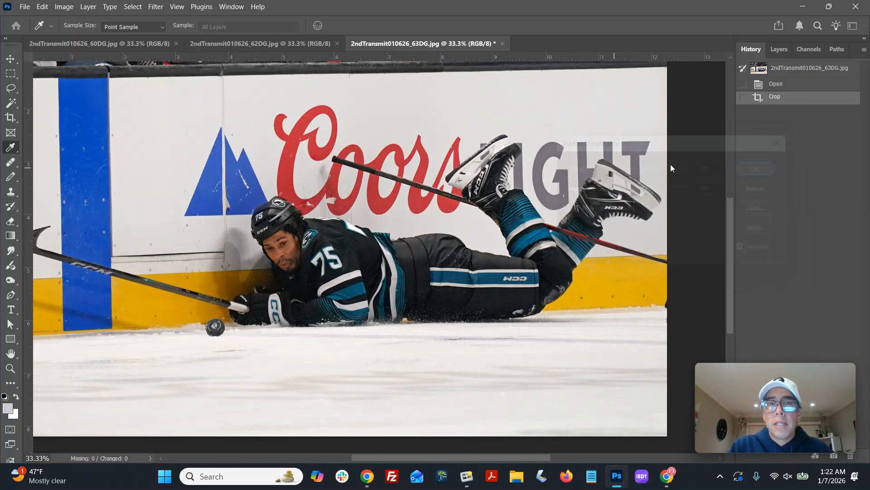
- Check fallen player 75 enlarged to 100% and close 2ndTransmit010626_63DG without saving the changes
key(z)
alt+click(216, 293)
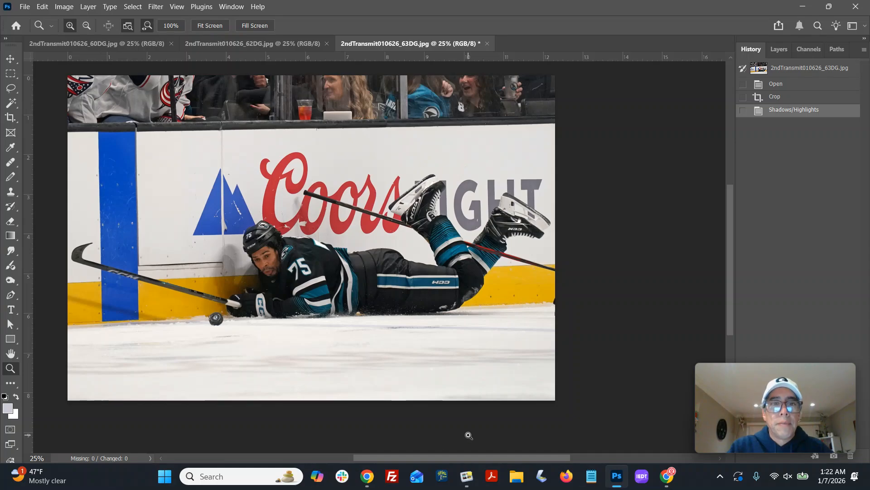
click(237, 287)
click(238, 288)
click(237, 288)
click(238, 288)
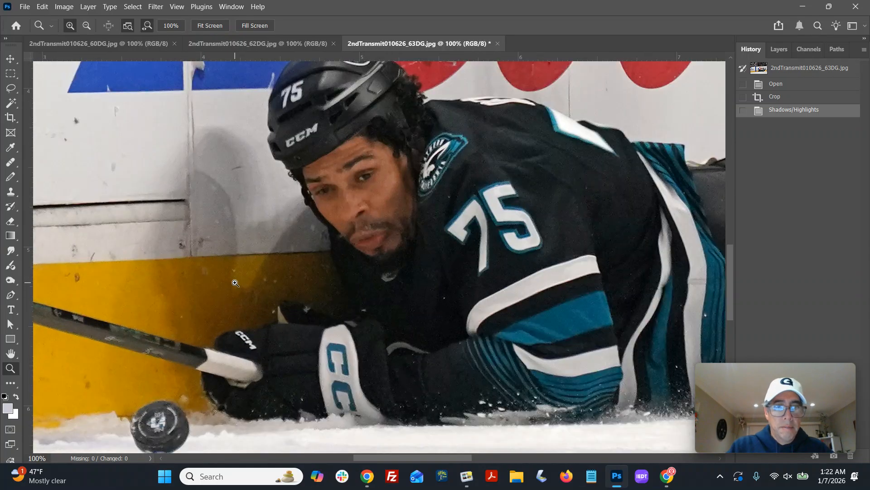
alt+click(363, 261)
alt+click(363, 256)
alt+click(365, 252)
alt+click(366, 249)
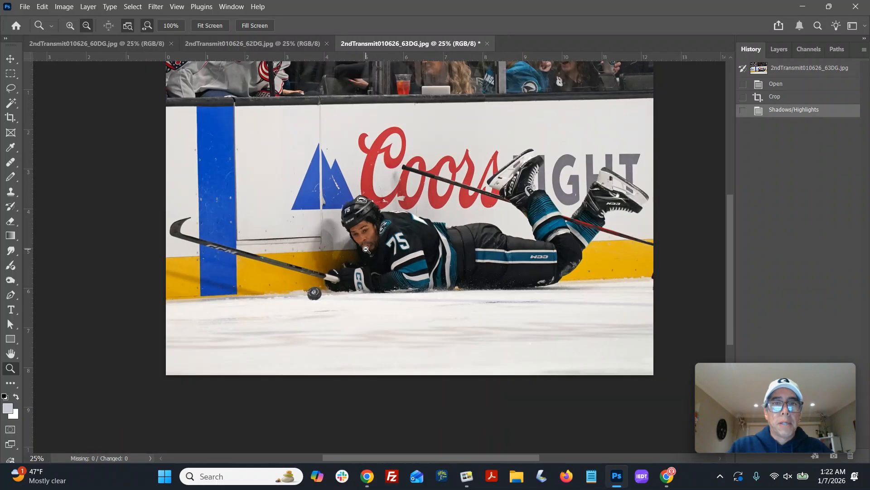
alt+click(366, 249)
key(ctrl+w)
click(444, 187)
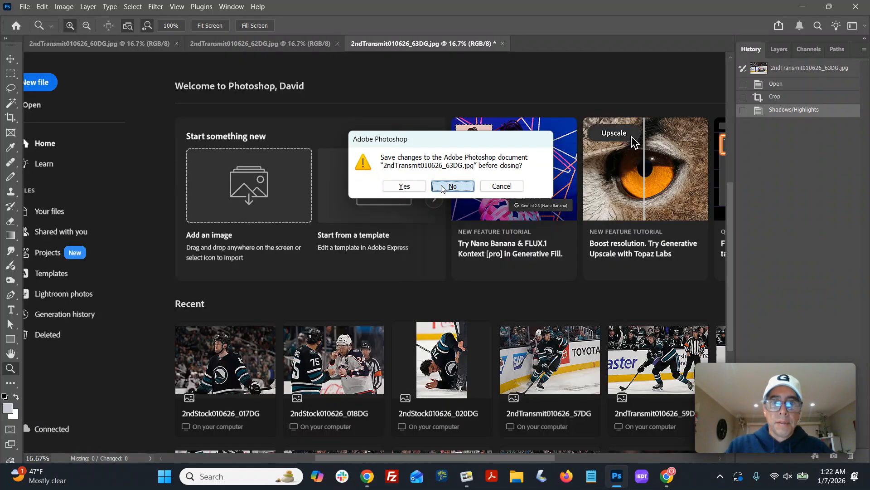
- Try a horizontal 2:3 crop of 2ndTransmit010626_62DG around diving player 75 and the opponent behind him, and undo that crop
scroll(410, 272, down, 1)
drag(428, 249, 325, 239)
click(11, 117)
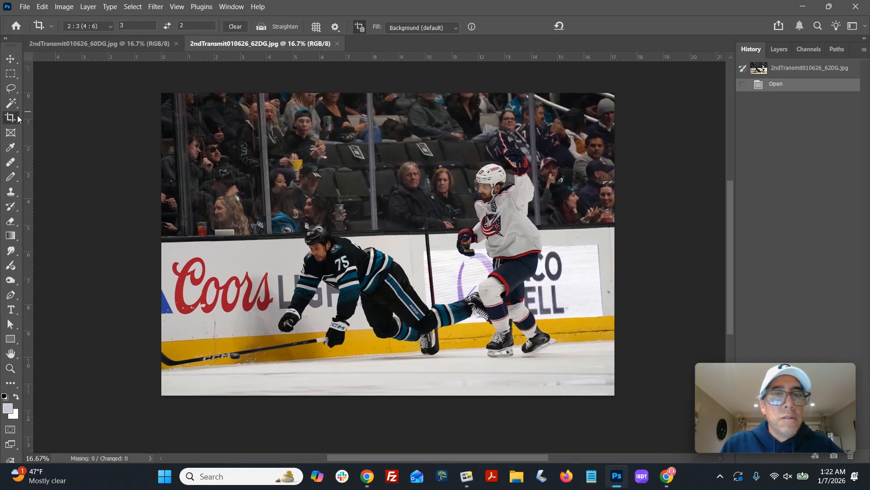
drag(159, 110, 481, 342)
drag(569, 370, 584, 378)
drag(479, 331, 480, 333)
key(Return)
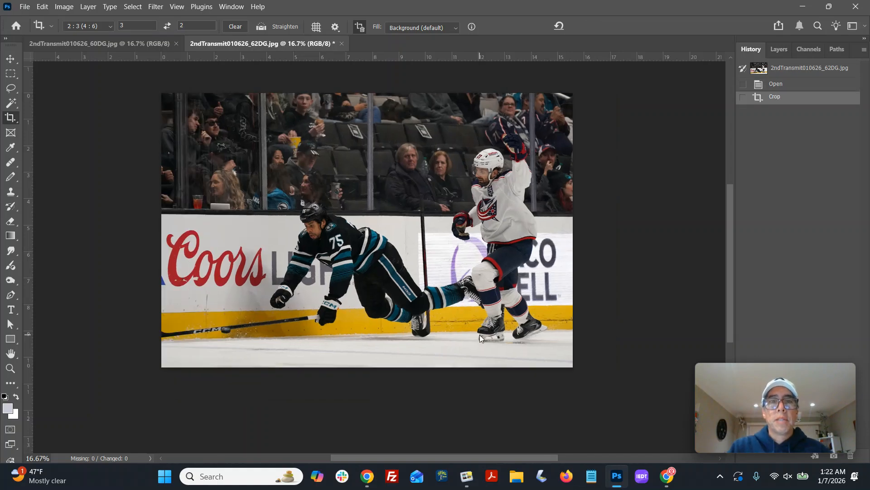
key(ctrl+z)
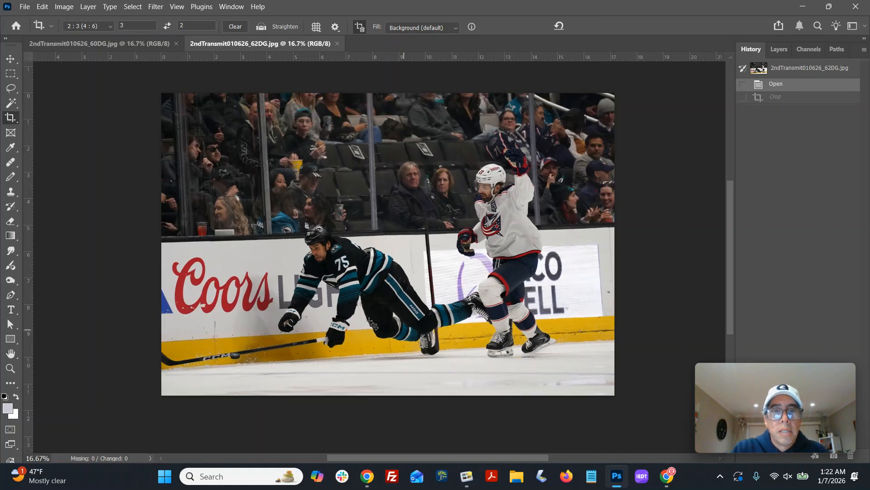
- Straighten 2ndTransmit010626_62DG, crop it to a slightly wider horizontal 2:3 frame around both players, and enlarge it for checking
drag(164, 109, 580, 417)
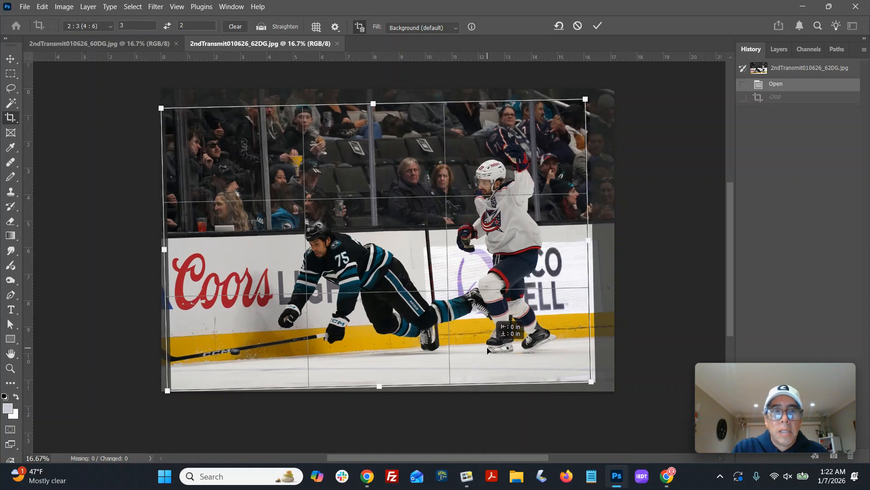
key(Return)
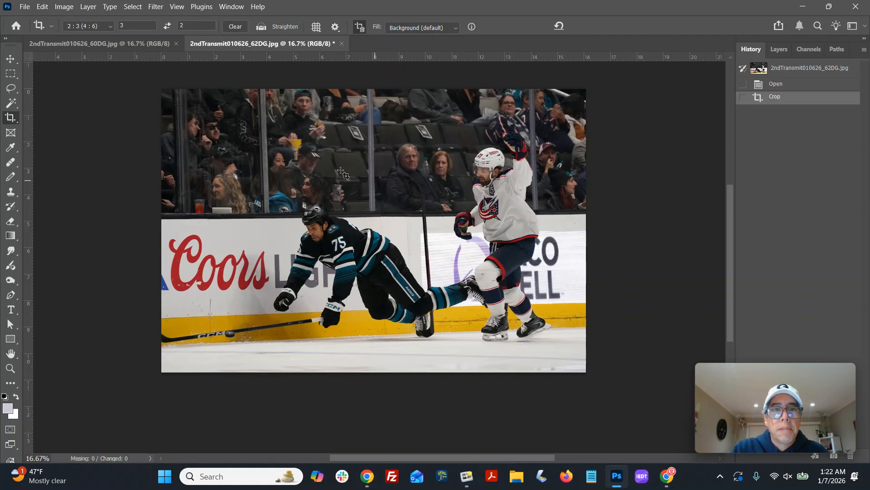
click(10, 367)
click(284, 295)
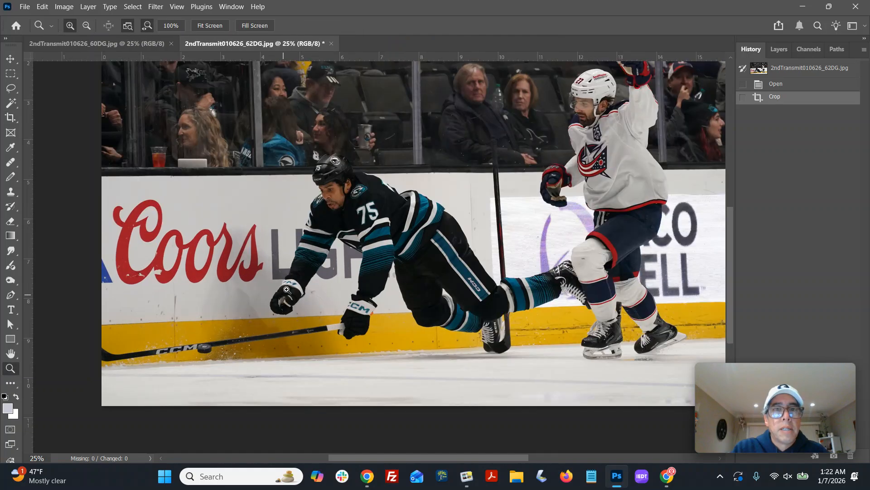
- Apply Shadows/Highlights to 2ndTransmit010626_62DG with a low Shadows amount to lighten it slightly, and view the whole photo
click(64, 6)
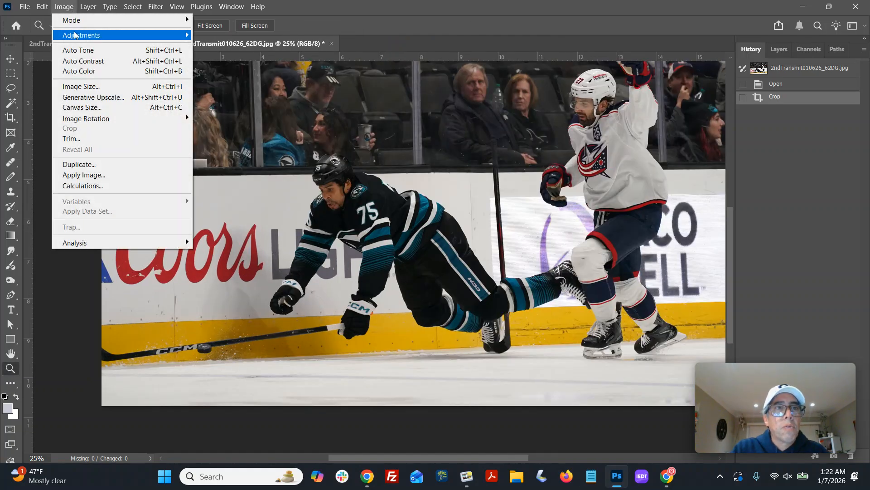
mouse_move(118, 36)
click(243, 217)
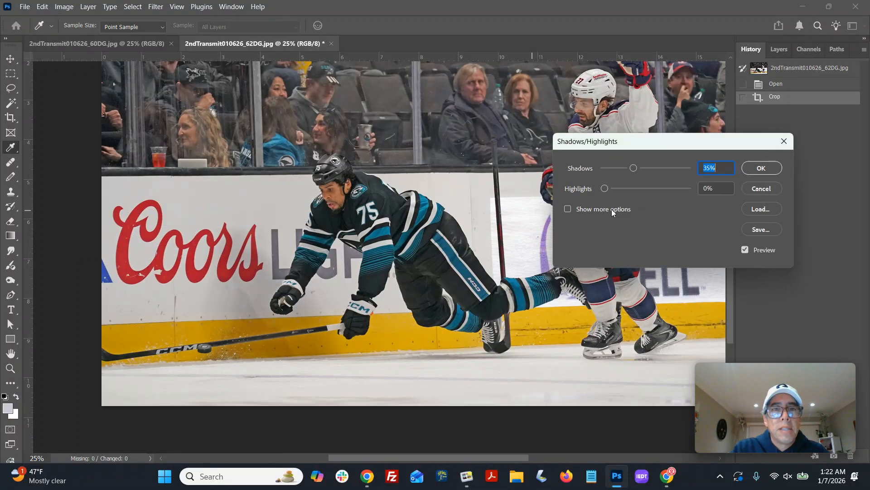
click(605, 187)
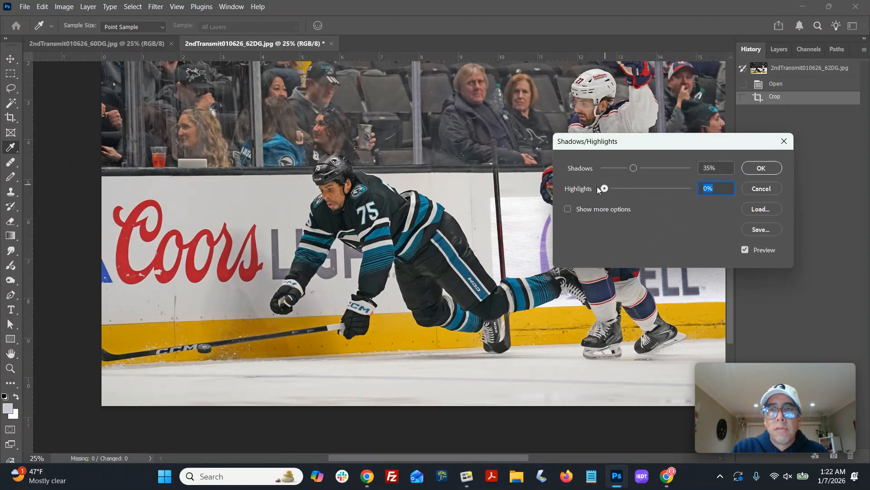
drag(609, 193, 611, 168)
click(758, 167)
key(z)
key(ctrl+0)
key(ctrl+minus)
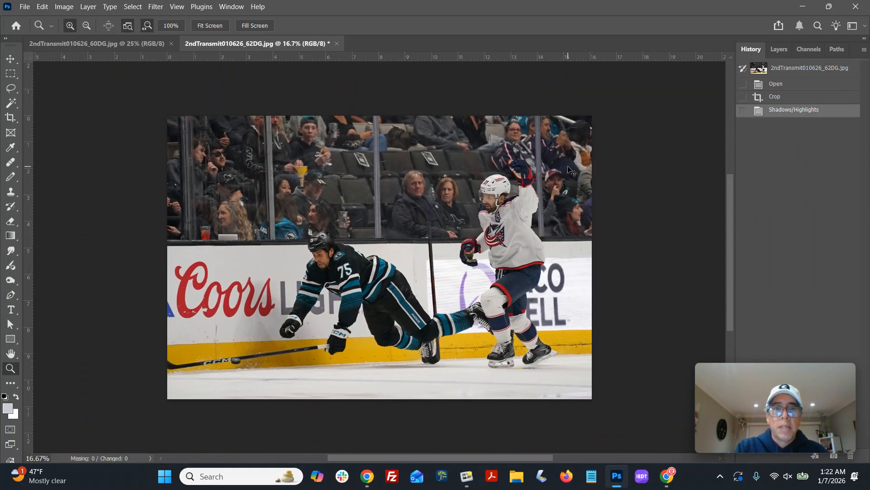
- Save the cropped and lightened 2ndTransmit010626_62DG over its original JPEG
key(ctrl+shift+s)
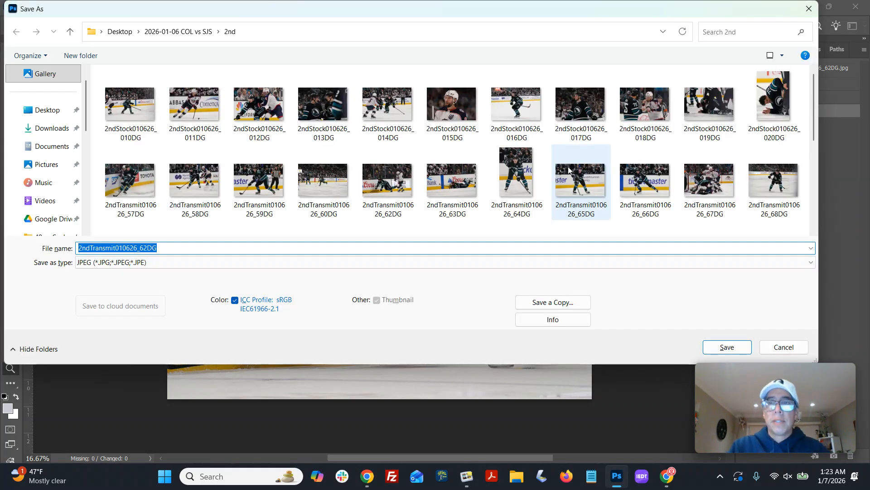
key(Return)
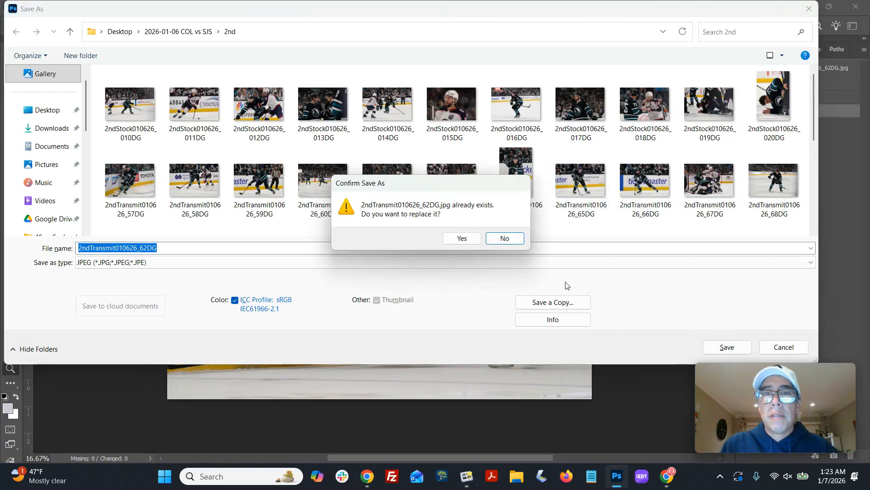
click(449, 236)
click(476, 94)
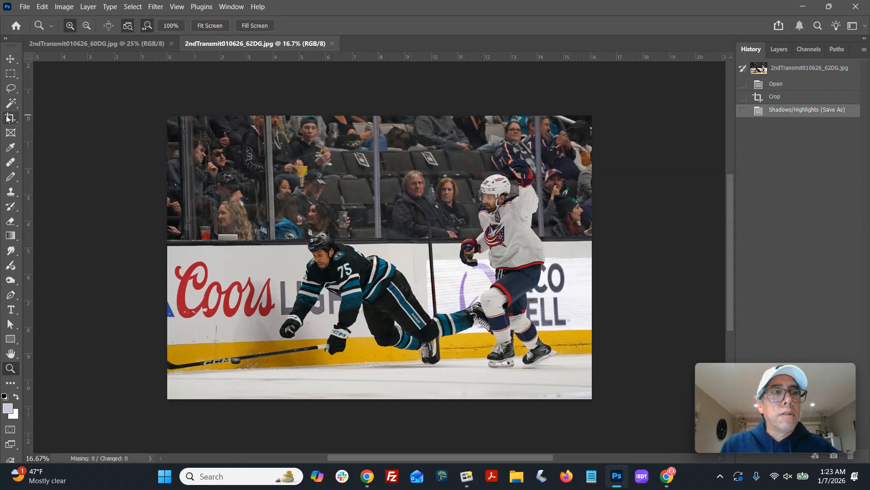
- Crop 2ndTransmit010626_62DG tighter to about 15 by 10 in, trimming the crowd above and the space behind the opposing player
click(7, 118)
mouse_move(171, 133)
mouse_down()
mouse_move(184, 399)
mouse_move(589, 401)
mouse_up()
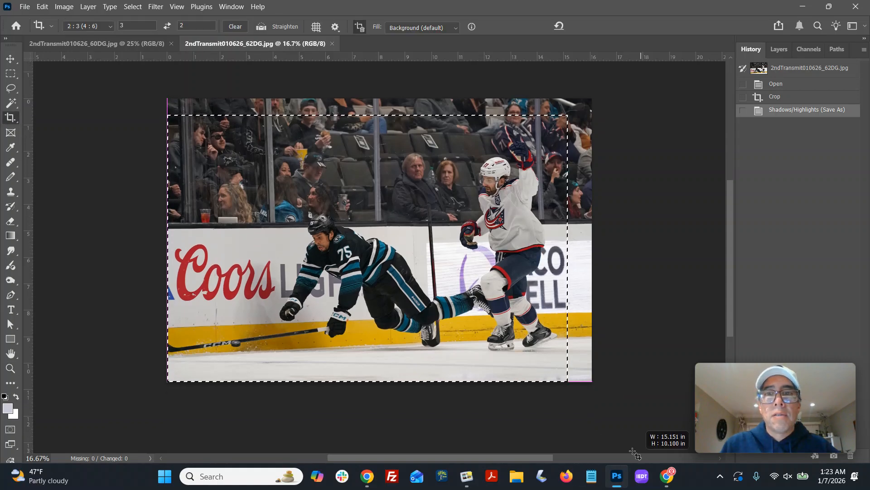
drag(566, 110, 569, 109)
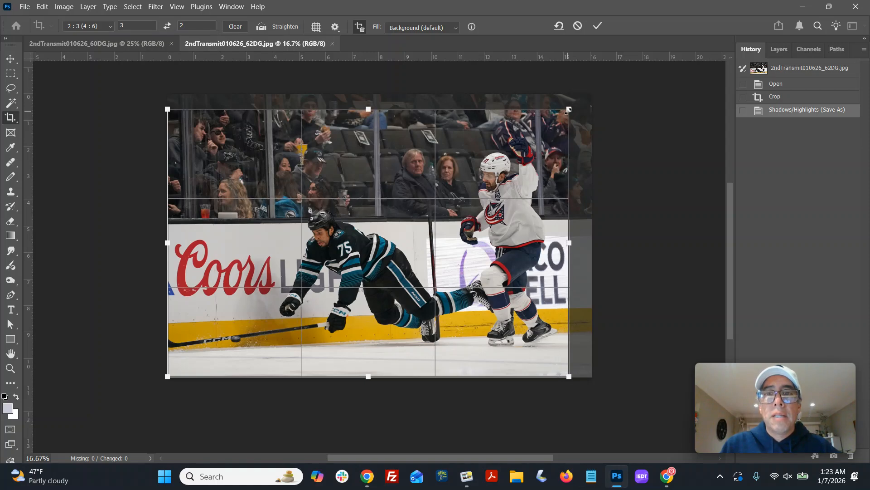
key(Return)
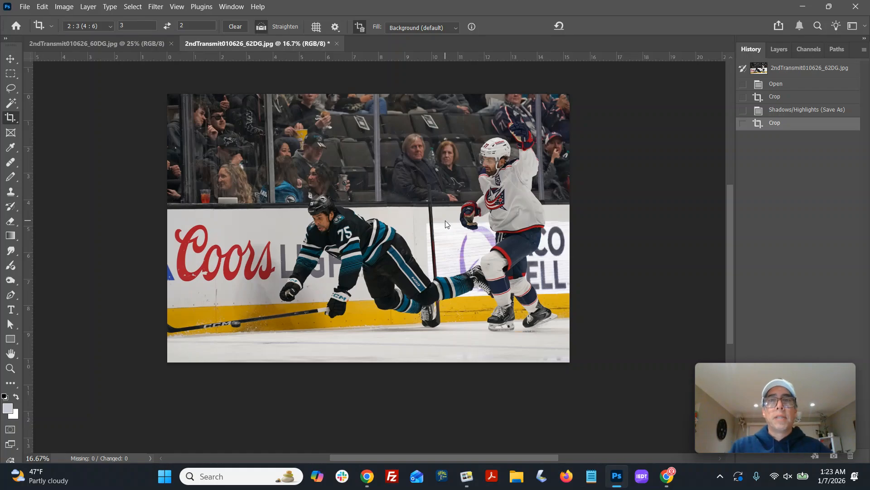
- Save the tighter crop of 2ndTransmit010626_62DG over its existing JPEG and close it
key(ctrl+shift+s)
key(Return)
key(Return)
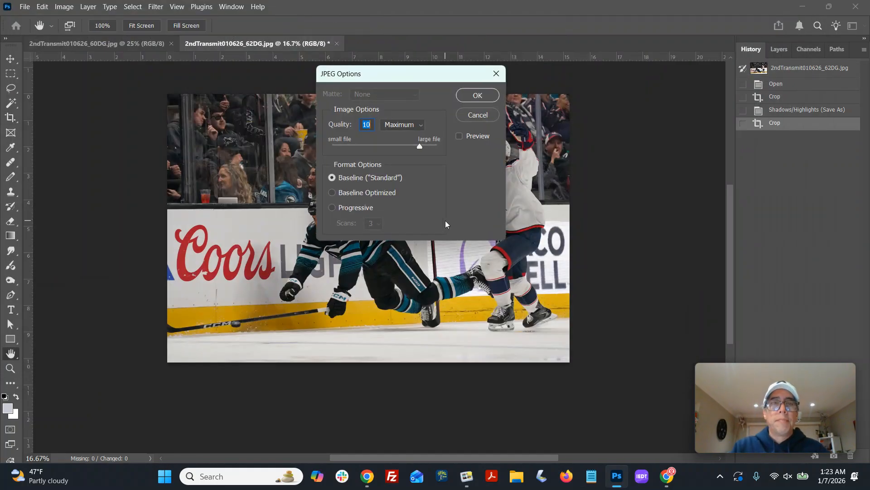
key(Return)
key(ctrl+w)
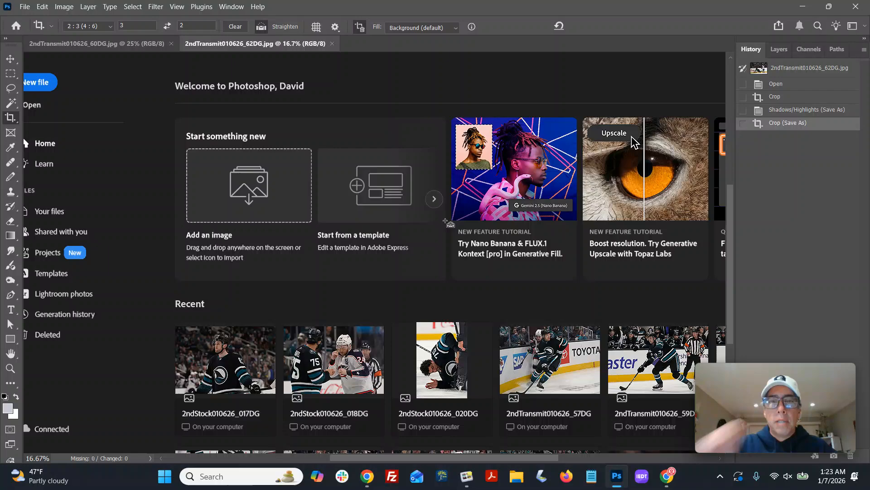
- Crop 2ndTransmit010626_60DG to a horizontal 2:3 frame around shooting player 38 and the puck, and check it enlarged
drag(233, 146, 508, 354)
drag(394, 290, 389, 288)
drag(500, 327, 515, 331)
key(Return)
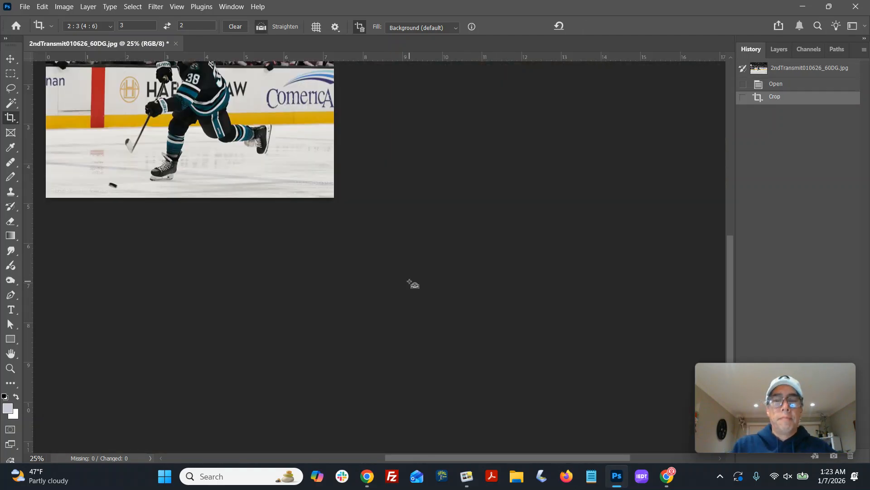
key(ctrl+0)
key(ctrl+1)
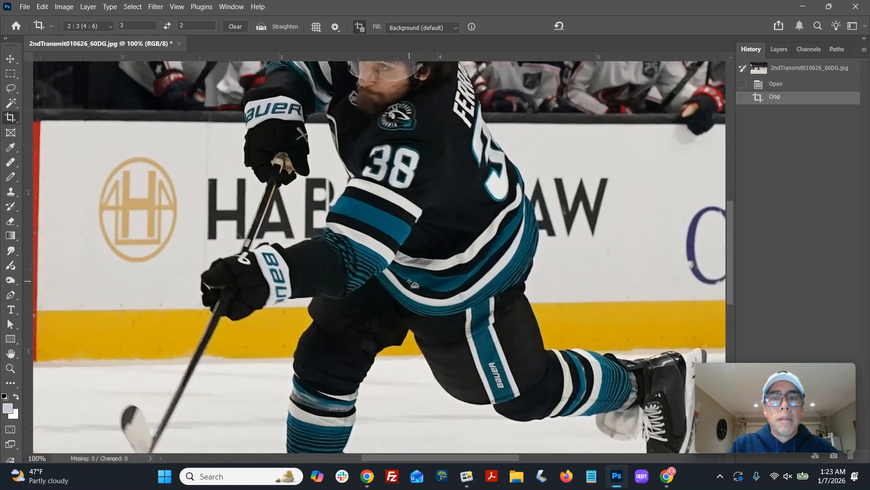
key(ctrl+minus)
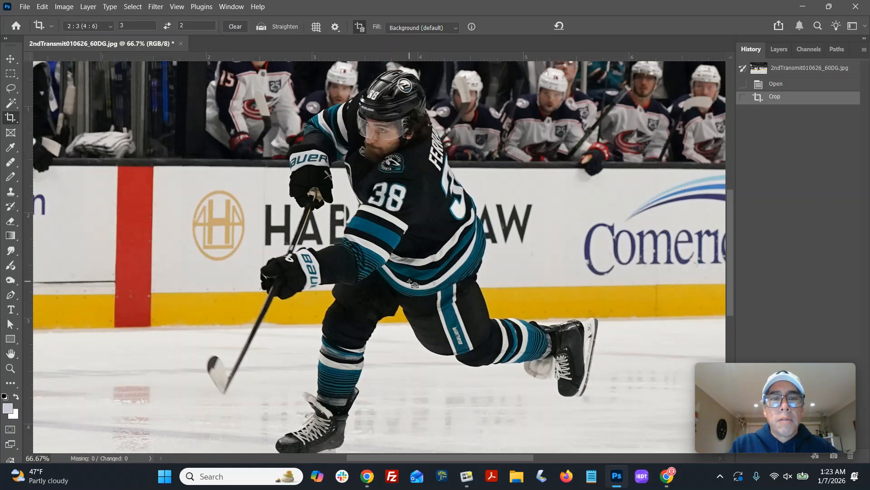
key(ctrl+minus)
key(ctrl+minus)
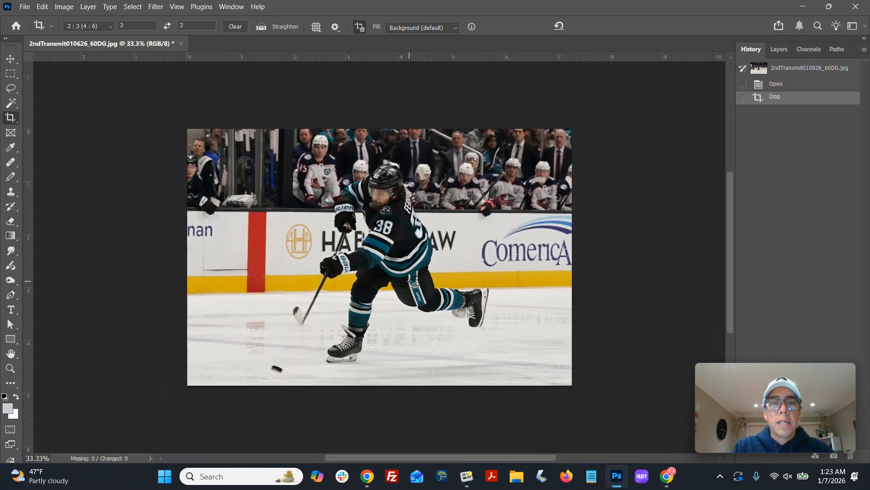
- Save the cropped 2ndTransmit010626_60DG over its original JPEG and close it
key(ctrl+shift+s)
key(Return)
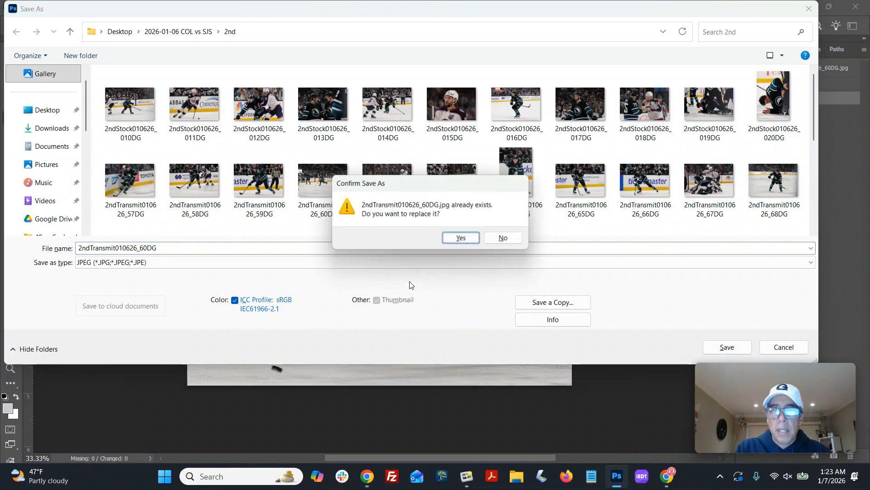
key(Return)
key(Return)
key(ctrl+w)
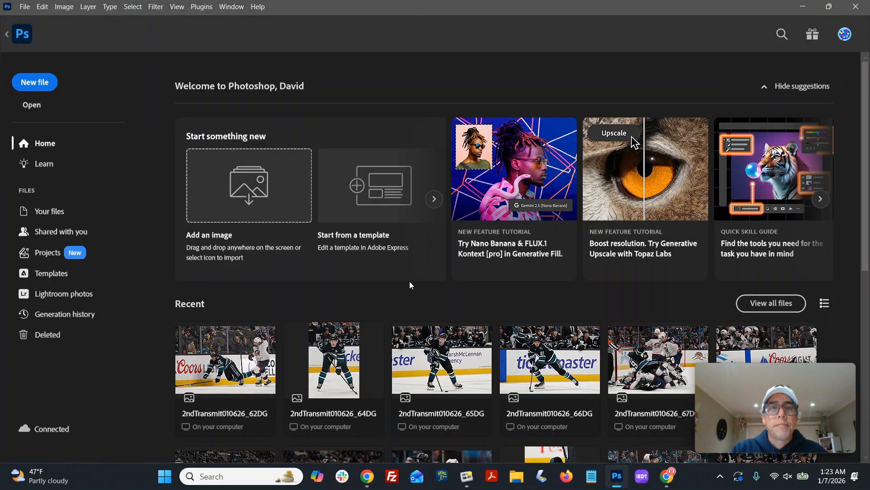
- Open the seven photos 2ndTransmit010626_68DG through 2ndTransmit010626_75DG from the 2nd folder
click(25, 7)
click(32, 31)
drag(649, 127, 649, 187)
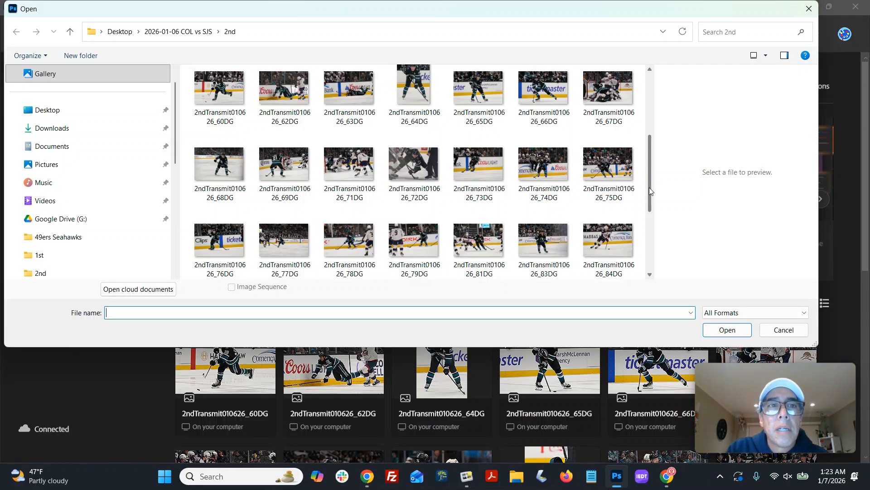
drag(643, 155, 240, 240)
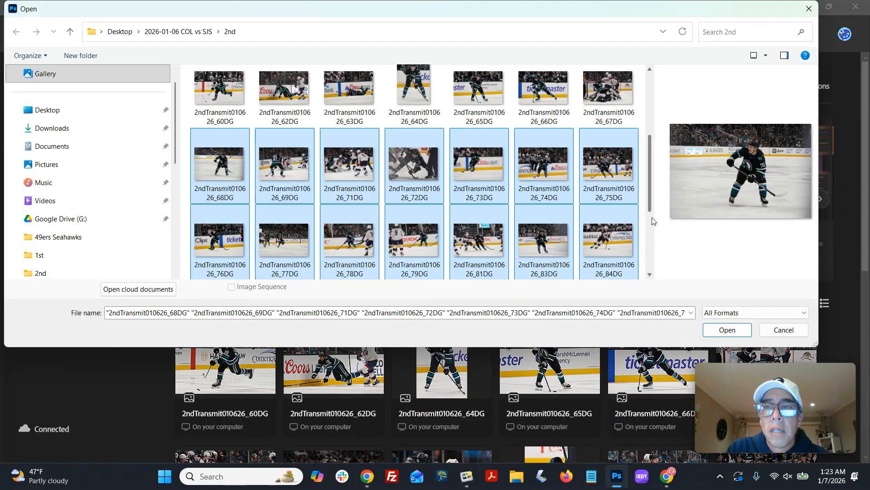
mouse_move(649, 202)
mouse_down()
mouse_move(651, 251)
mouse_move(653, 205)
mouse_up()
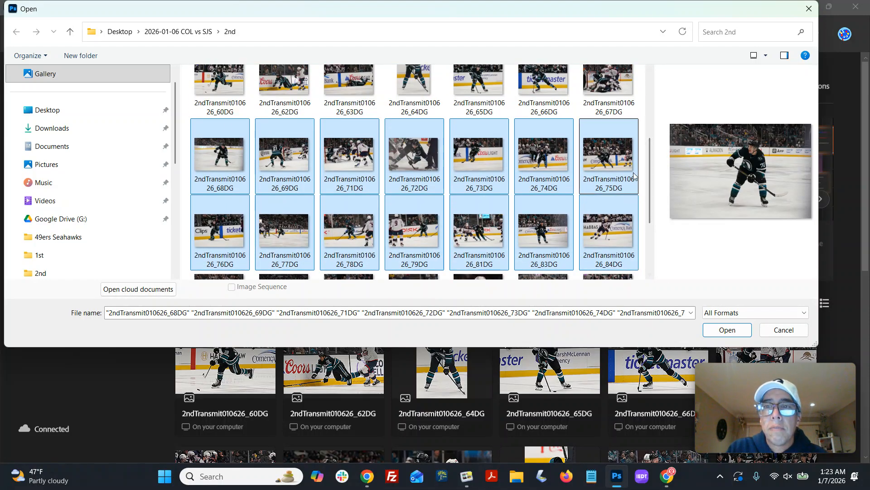
drag(644, 159, 222, 171)
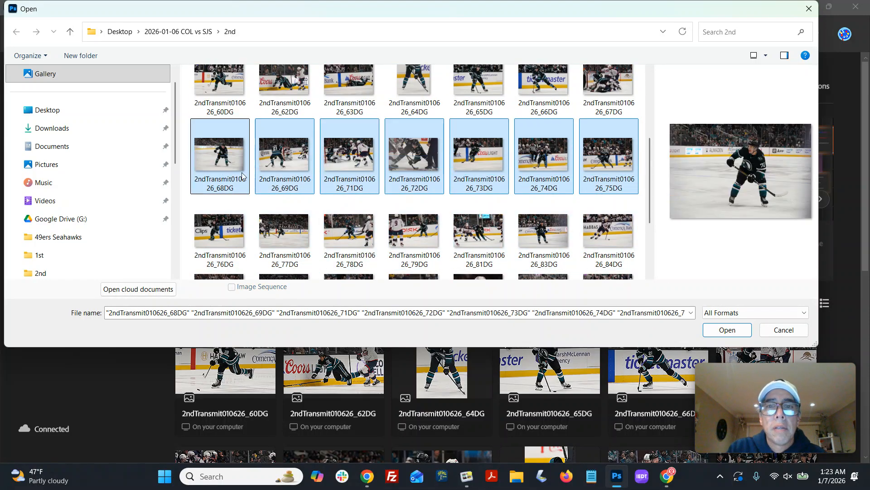
click(727, 330)
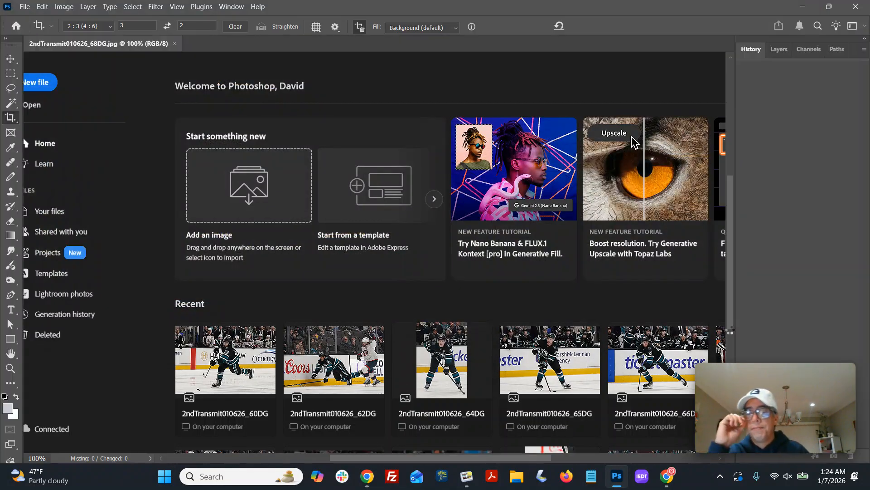
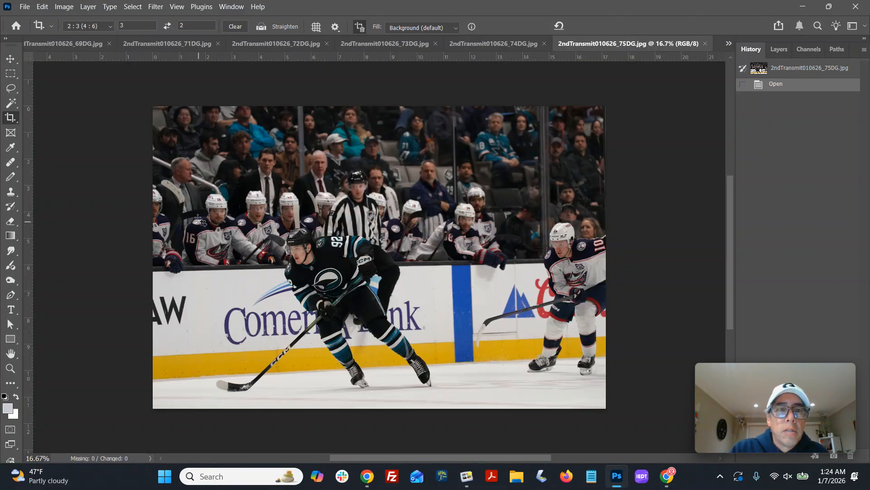
- Crop 2ndTransmit010626_75DG to a horizontal 2:3 frame of about 12.4 by 8.2 in around player 92, cutting out opponent 10
drag(170, 196, 489, 408)
drag(489, 180, 496, 176)
drag(415, 286, 406, 285)
key(Return)
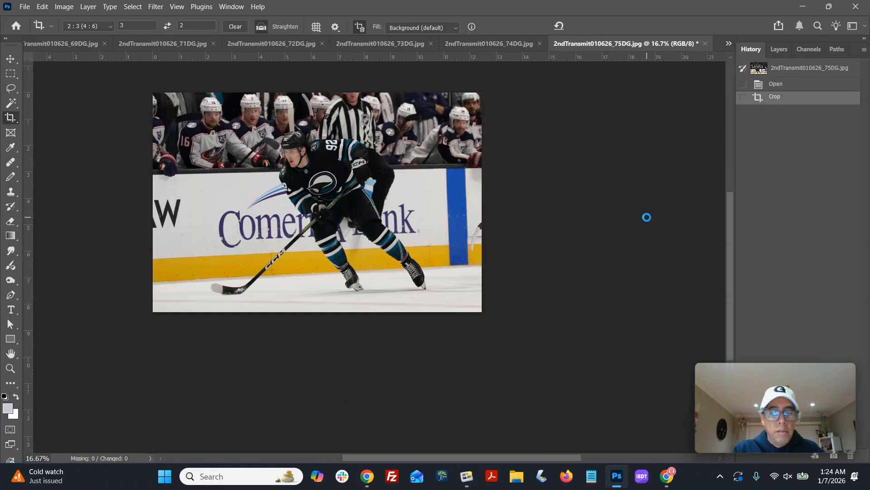
- Save the cropped 2ndTransmit010626_75DG over its original JPEG and close it
key(ctrl+shift+s)
key(Return)
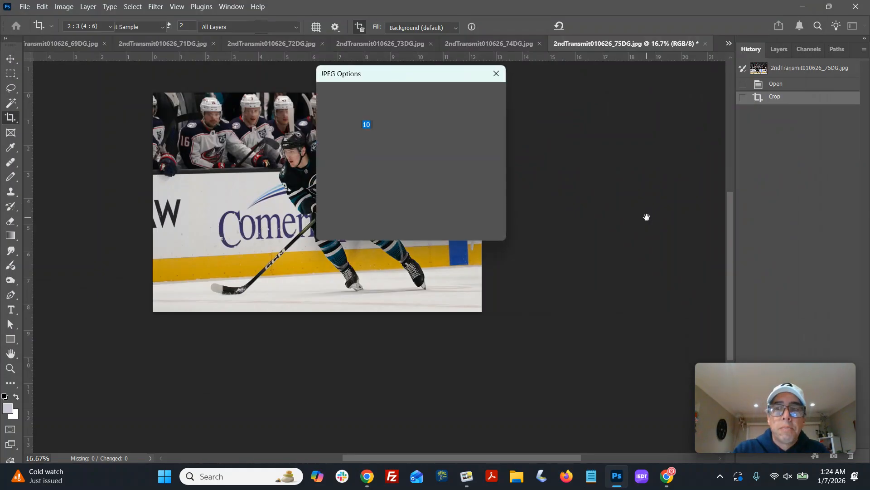
key(Return)
key(ctrl+w)
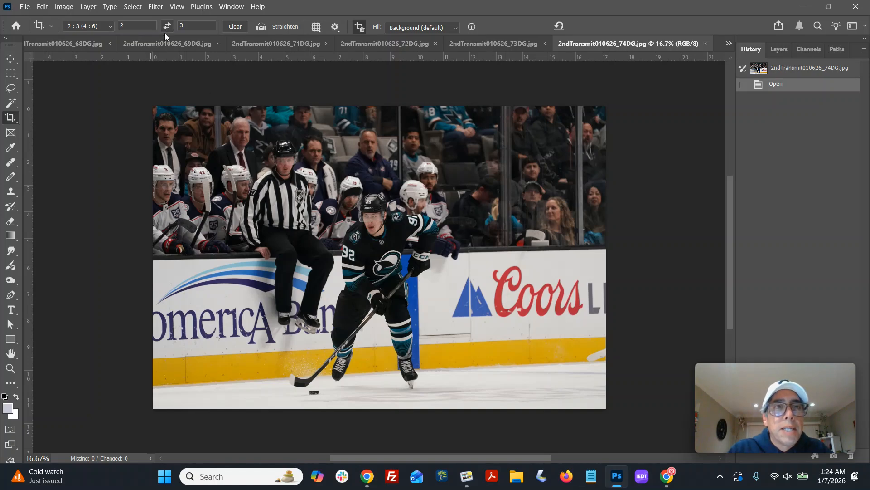
- Crop 2ndTransmit010626_74DG to a vertical 2:3 frame of about 6.8 by 10.2 in around player 92 and the puck
drag(292, 162, 457, 409)
drag(376, 343, 370, 344)
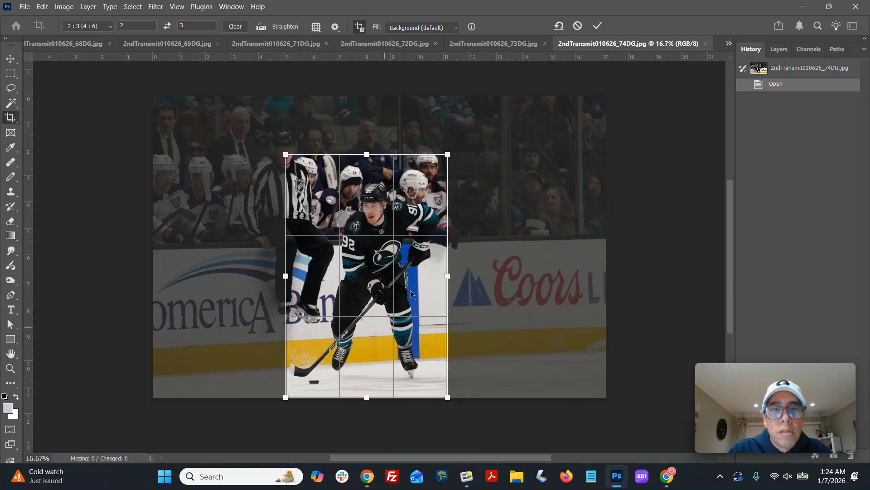
drag(448, 152, 467, 126)
drag(415, 189, 408, 190)
key(Return)
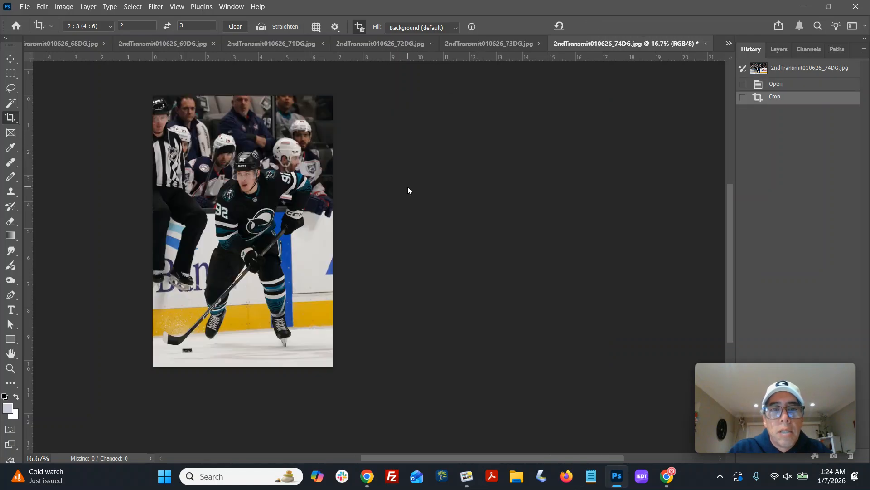
- Save the vertical crop of 2ndTransmit010626_74DG over its original JPEG and close it
key(ctrl+shift+s)
key(Return)
key(Return)
key(Return)
key(ctrl+w)
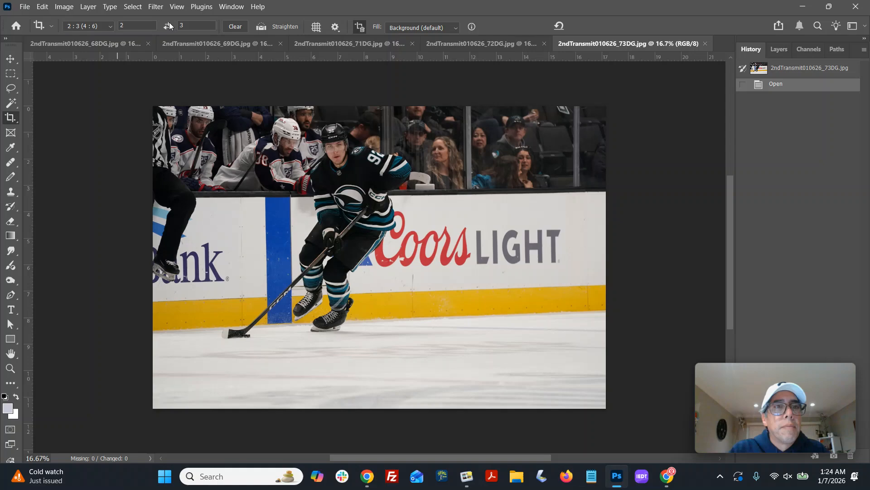
- Crop 2ndTransmit010626_73DG to a horizontal 2:3 frame of about 13 by 8.6 in around player 92, save it over its original JPEG and close it
drag(143, 119, 499, 399)
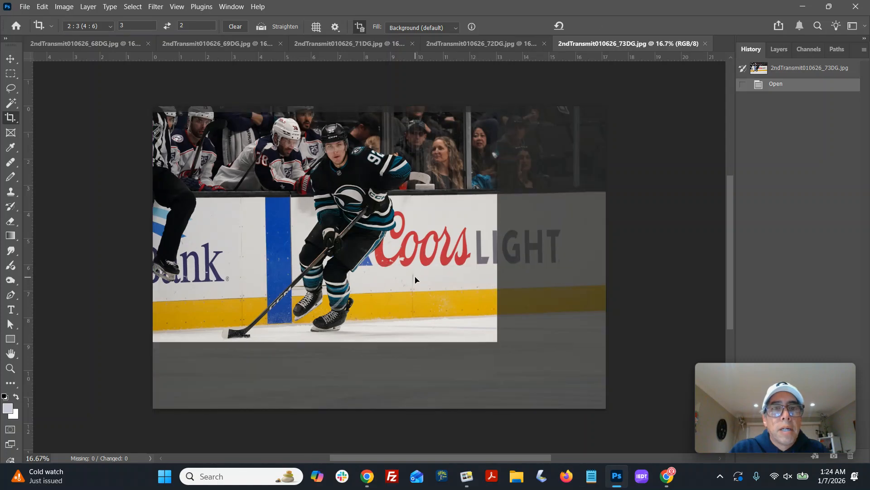
key(Return)
key(ctrl+shift+s)
key(Return)
key(y)
key(Return)
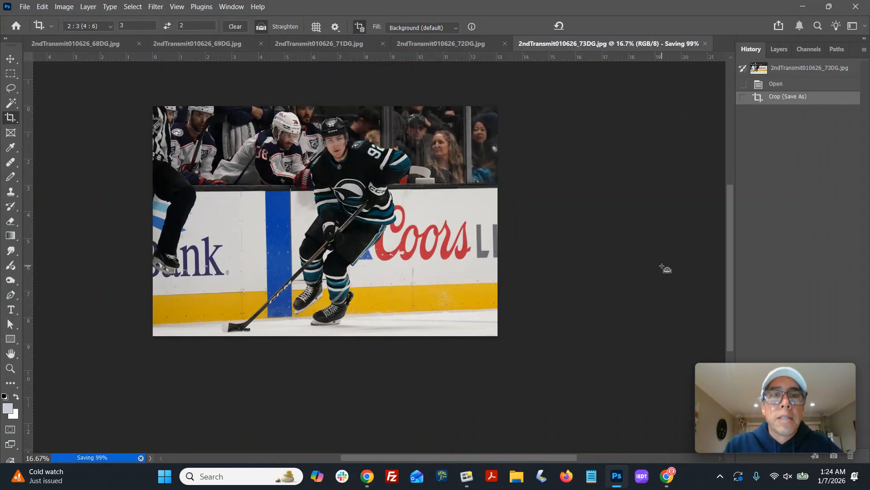
key(ctrl+w)
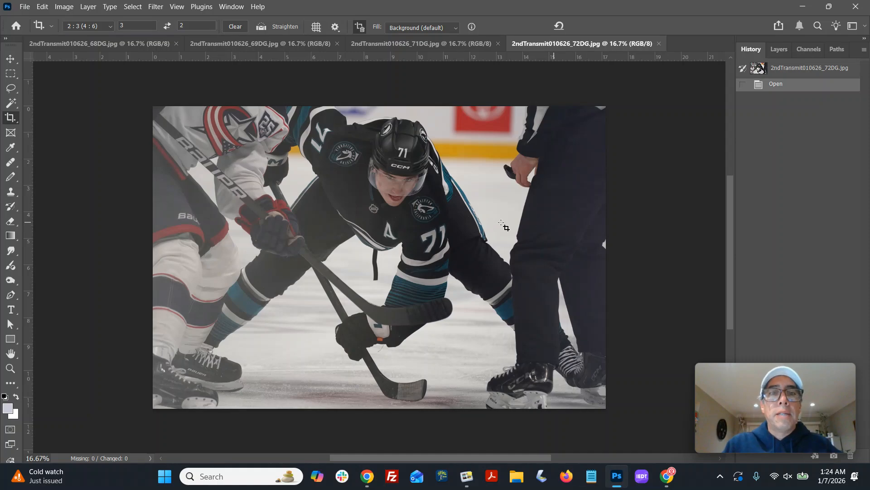
- Apply Curves to 2ndTransmit010626_72DG with the midtones raised from input 112 to output 129 and the black point at input 22
key(ctrl+m)
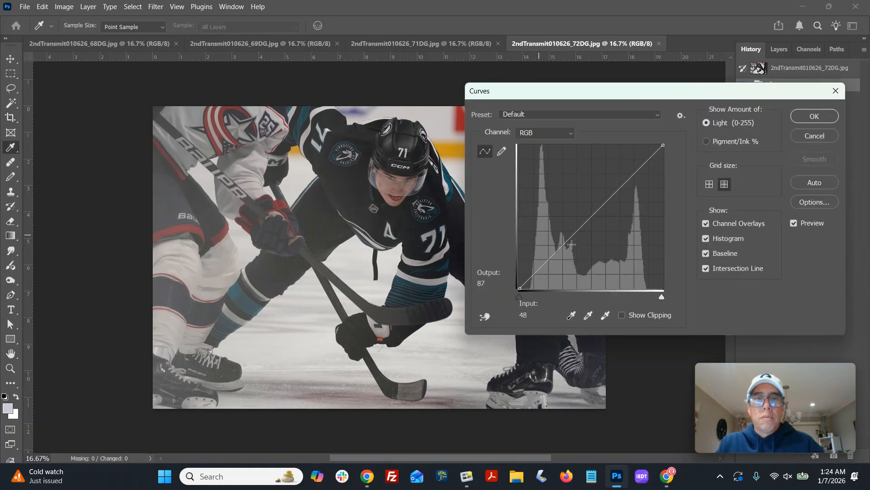
drag(593, 217, 583, 216)
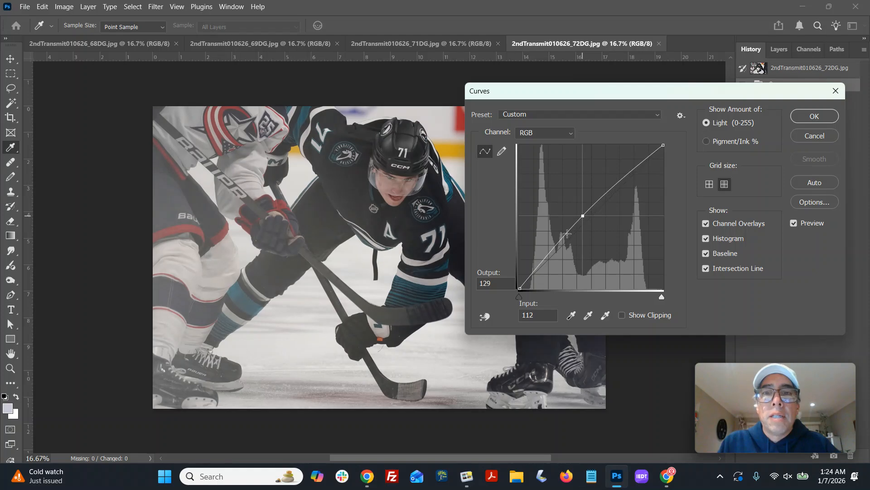
drag(520, 288, 532, 293)
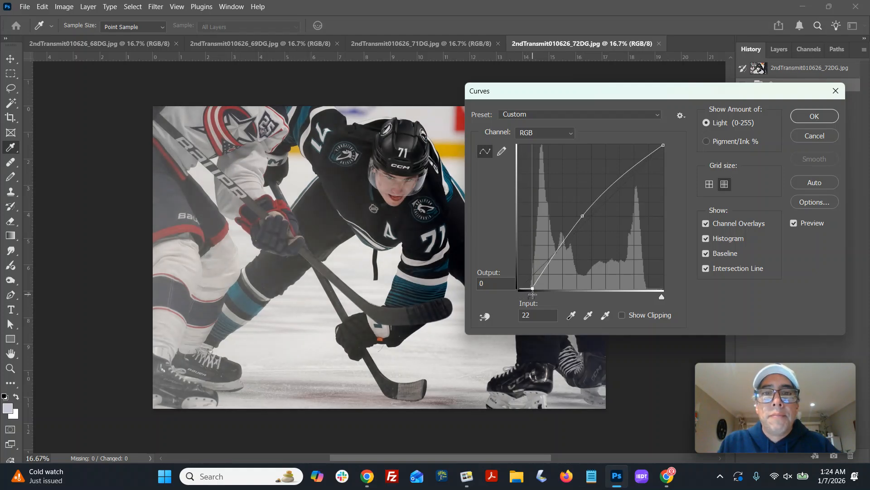
click(812, 117)
- Burn the shadows over the hazy opponent and player 71's leg, raising exposure to 17%, and compare the result with the Curves state
key(c)
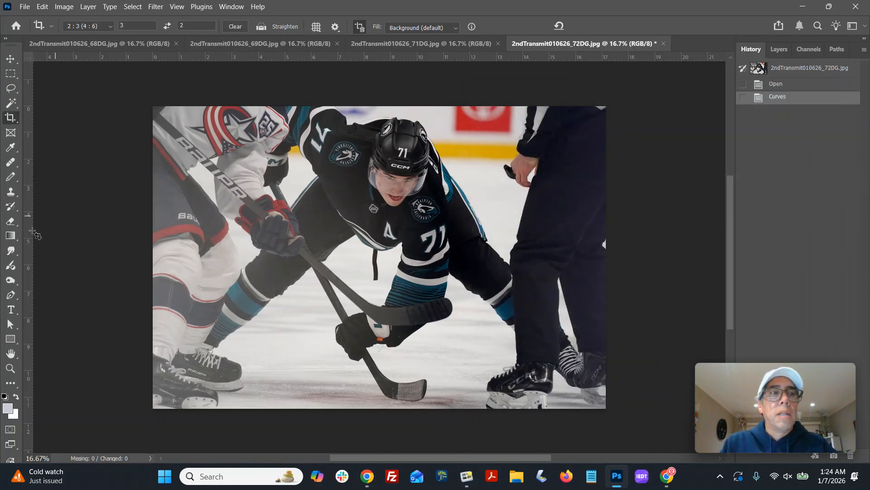
click(11, 280)
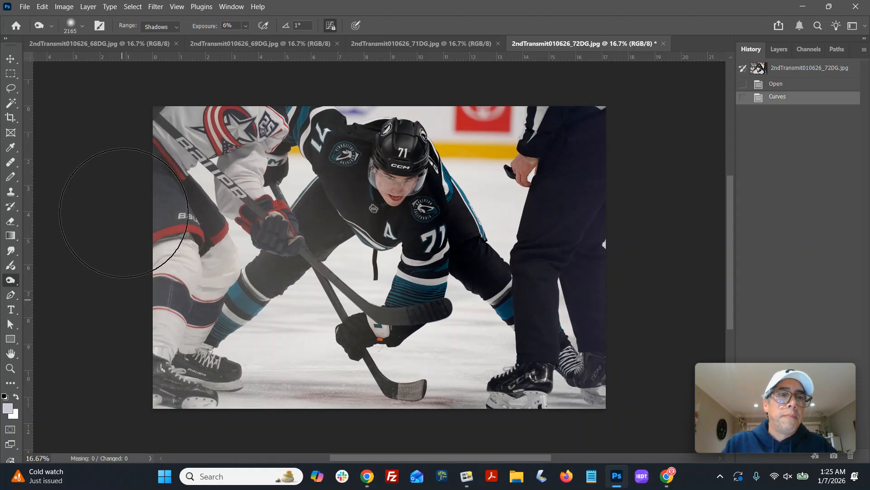
drag(180, 137, 195, 136)
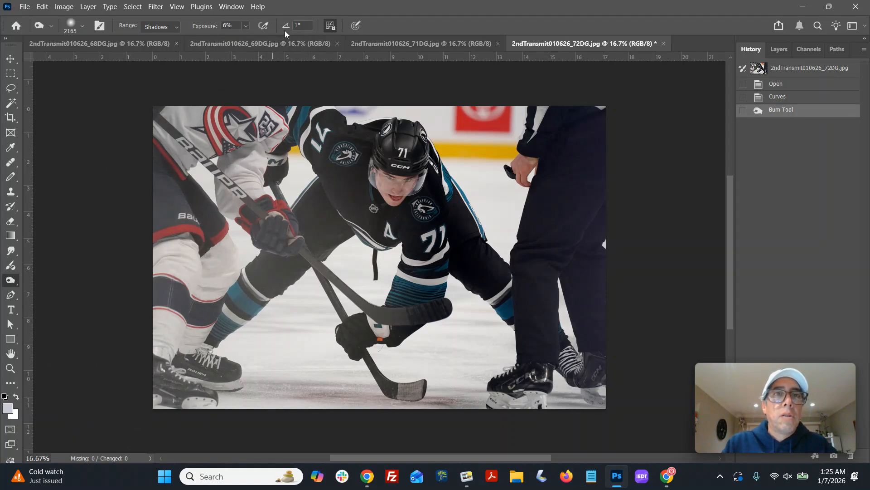
click(245, 26)
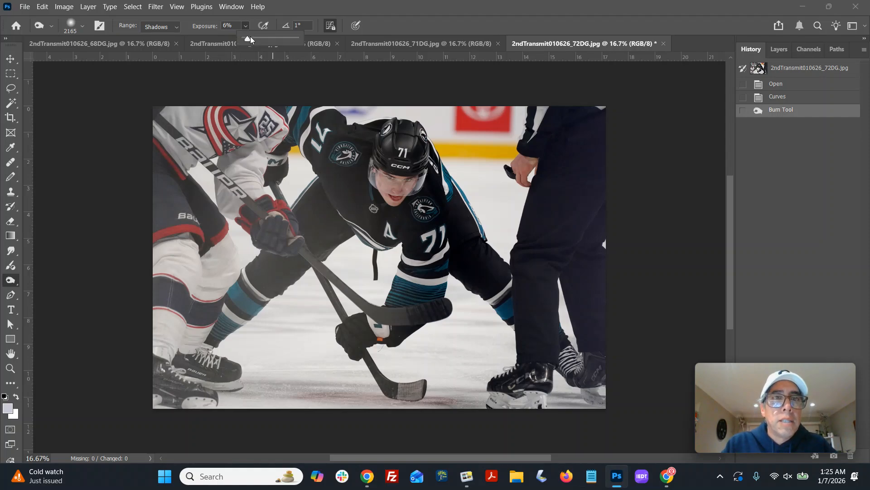
mouse_move(147, 211)
mouse_down()
mouse_move(141, 376)
mouse_move(155, 250)
mouse_move(147, 378)
mouse_move(158, 370)
mouse_move(188, 394)
mouse_move(157, 441)
mouse_move(171, 430)
mouse_move(158, 429)
mouse_move(159, 268)
mouse_move(174, 182)
mouse_move(150, 199)
mouse_move(173, 155)
mouse_move(239, 115)
mouse_up()
mouse_move(241, 160)
mouse_down()
mouse_move(257, 197)
mouse_move(233, 165)
mouse_up()
mouse_move(290, 202)
mouse_down()
mouse_move(252, 208)
mouse_move(261, 216)
mouse_move(277, 209)
mouse_up()
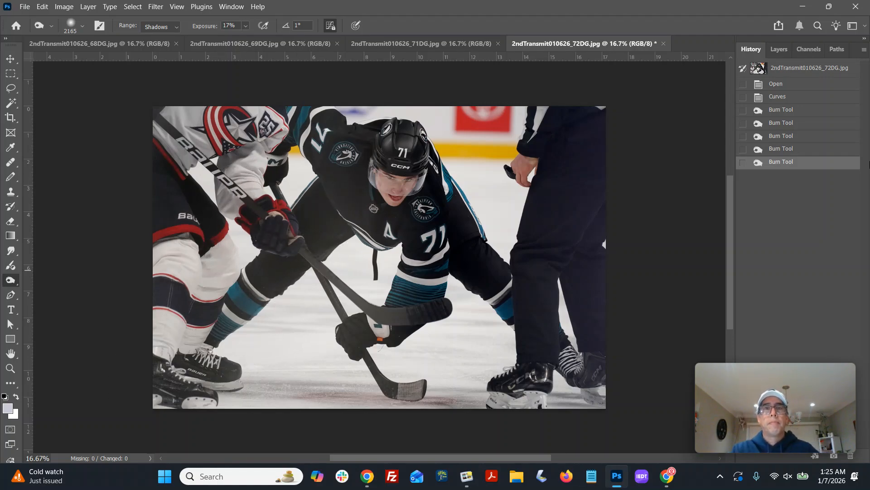
mouse_move(329, 222)
mouse_down()
mouse_move(294, 200)
mouse_move(243, 253)
mouse_up()
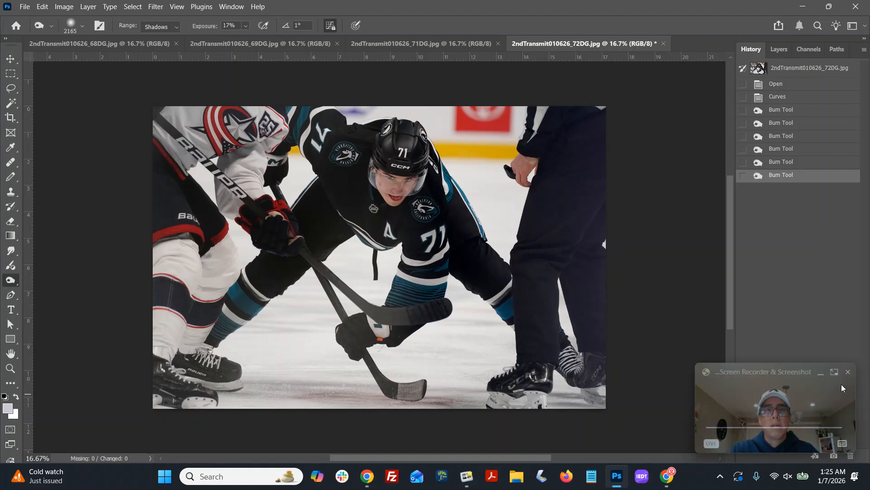
click(795, 99)
click(799, 176)
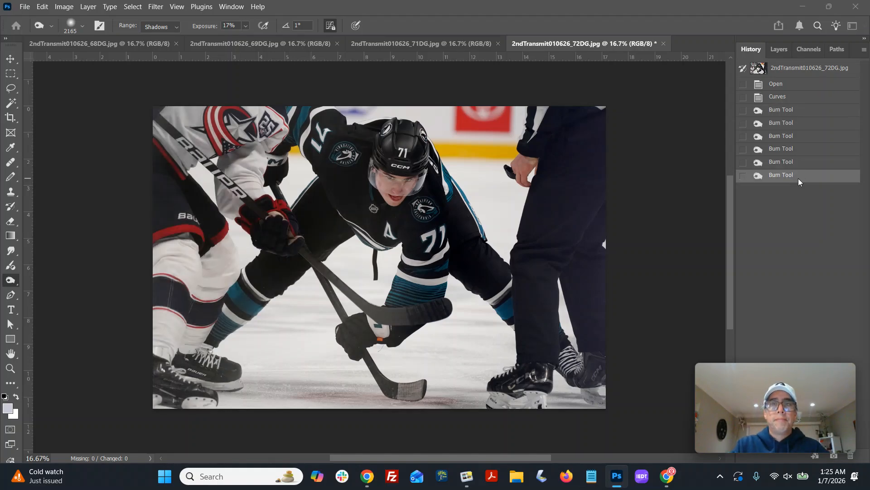
- Save the tone-corrected 2ndTransmit010626_72DG over its original JPEG and close it
key(ctrl+shift+s)
key(Return)
key(Return)
key(Return)
key(ctrl+w)
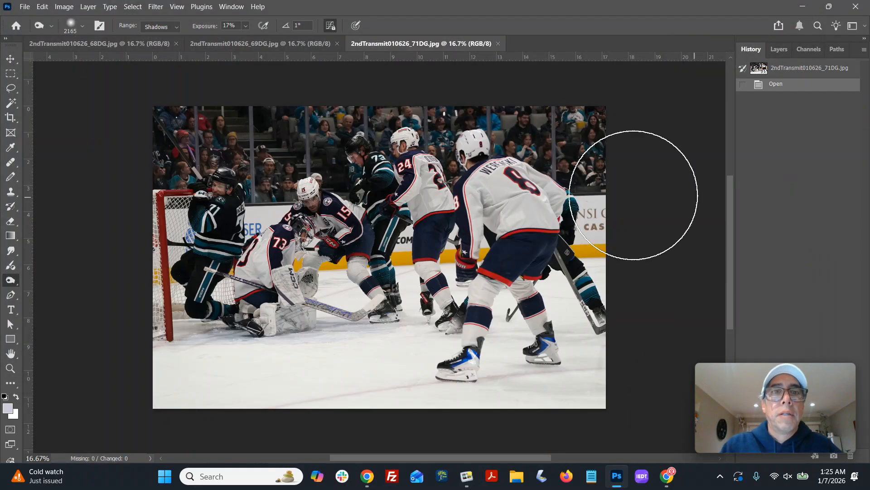
- Try a slightly rotated 2:3 crop of 2ndTransmit010626_71DG around the players at the net, and undo it
click(10, 367)
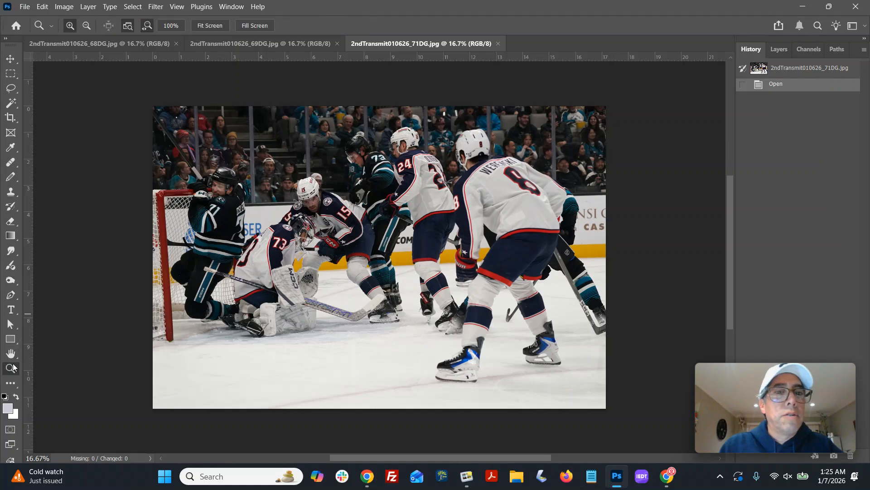
click(11, 118)
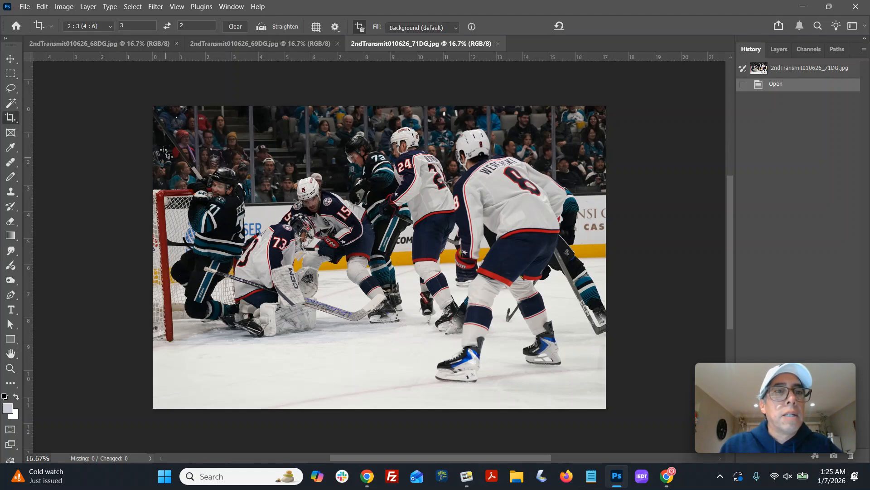
drag(153, 141, 401, 330)
mouse_move(435, 353)
mouse_down()
mouse_move(464, 348)
mouse_move(449, 356)
mouse_up()
drag(369, 258, 392, 275)
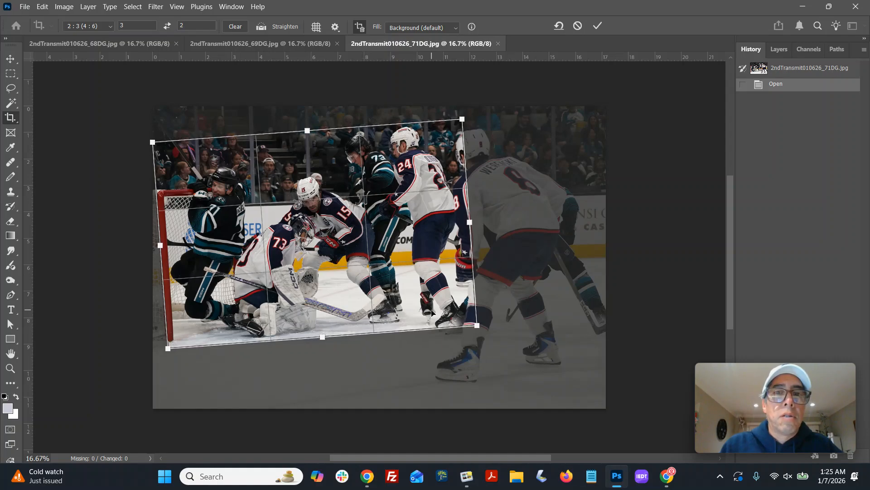
key(Return)
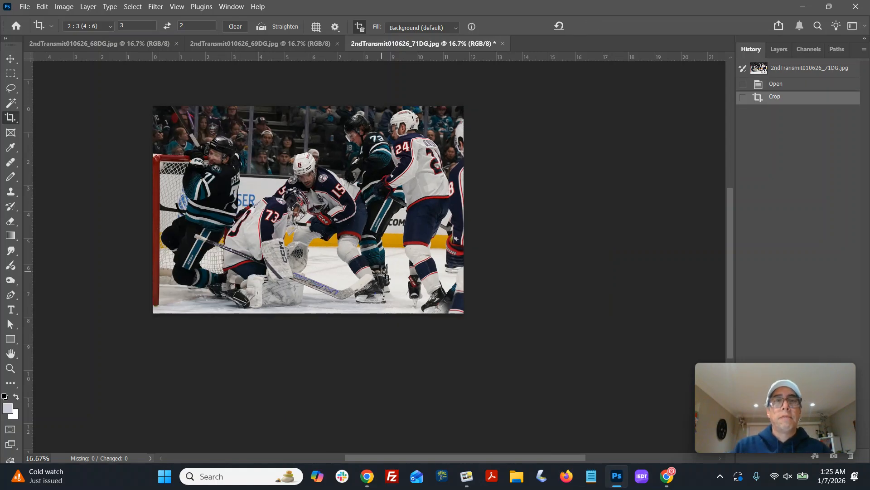
key(ctrl+z)
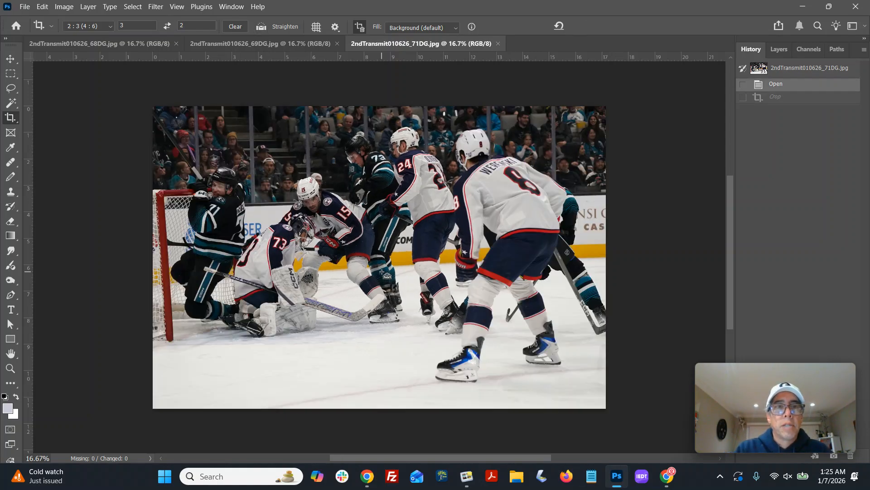
- Crop 2ndTransmit010626_71DG to an unrotated horizontal 2:3 frame of about 12.5 by 8.3 in, from the net to opponent 8's near side
drag(142, 156, 451, 397)
drag(358, 280, 359, 253)
drag(449, 331, 474, 364)
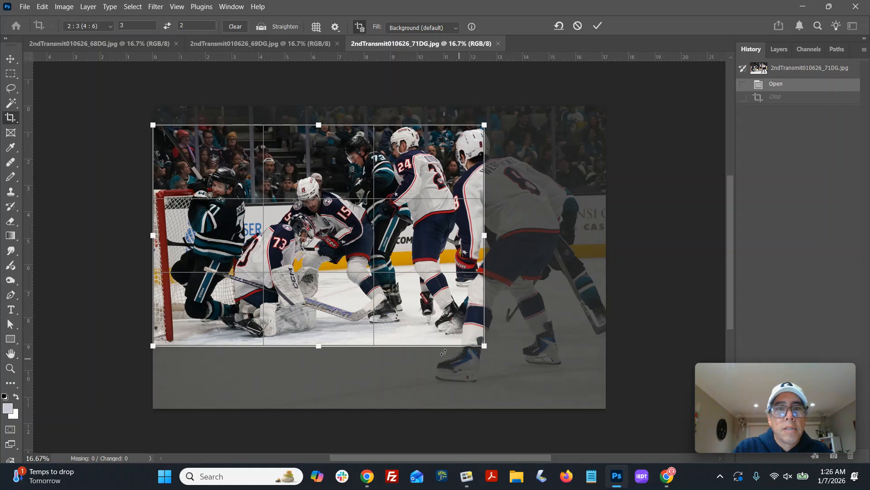
drag(342, 299, 343, 301)
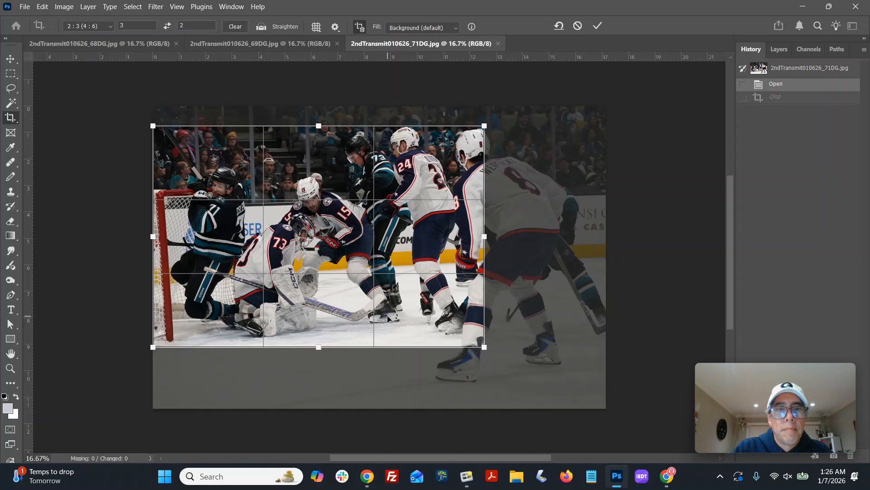
key(Return)
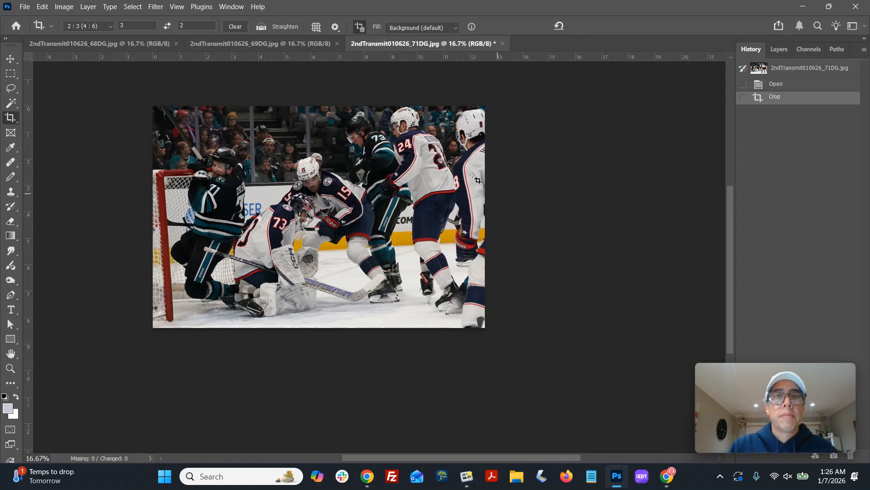
- Crop 2ndTransmit010626_71DG tighter to about 12 by 8 in, trimming the crowd above and more of opponent 8
drag(144, 108, 479, 323)
drag(480, 100, 470, 110)
key(Return)
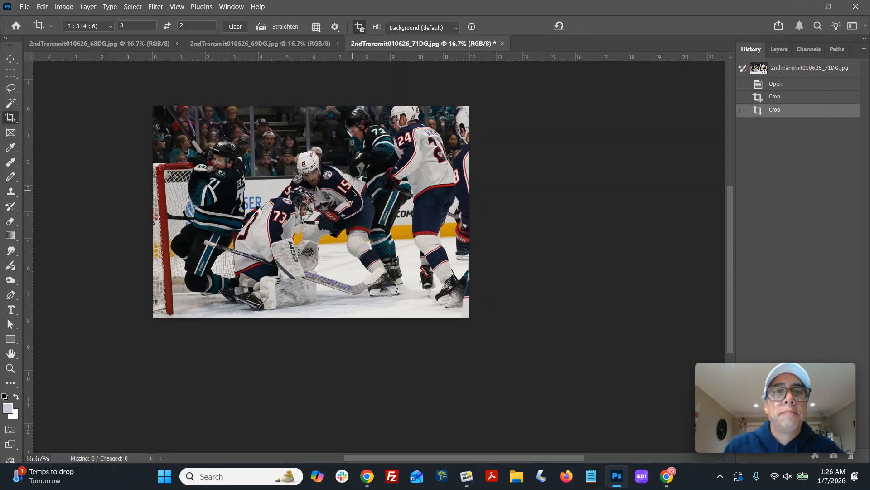
- Inspect the cropped 2ndTransmit010626_71DG up close and undo both crops to restore the full frame
click(10, 369)
click(324, 208)
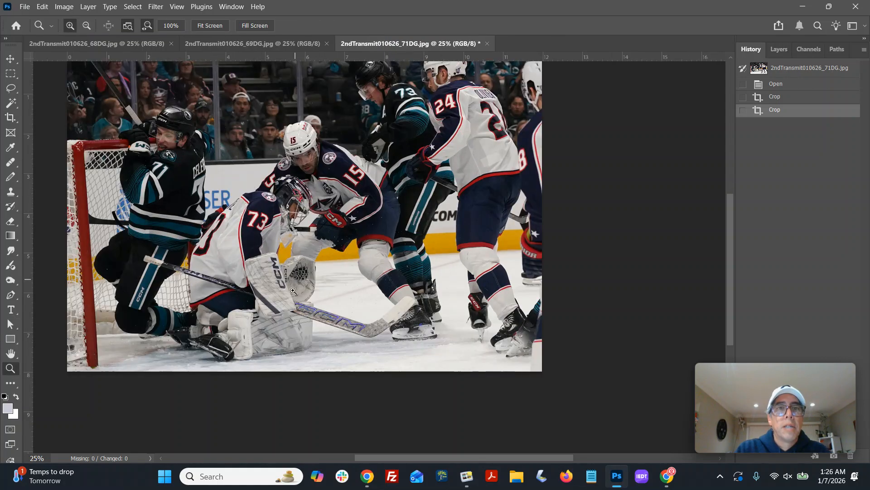
drag(303, 211, 345, 257)
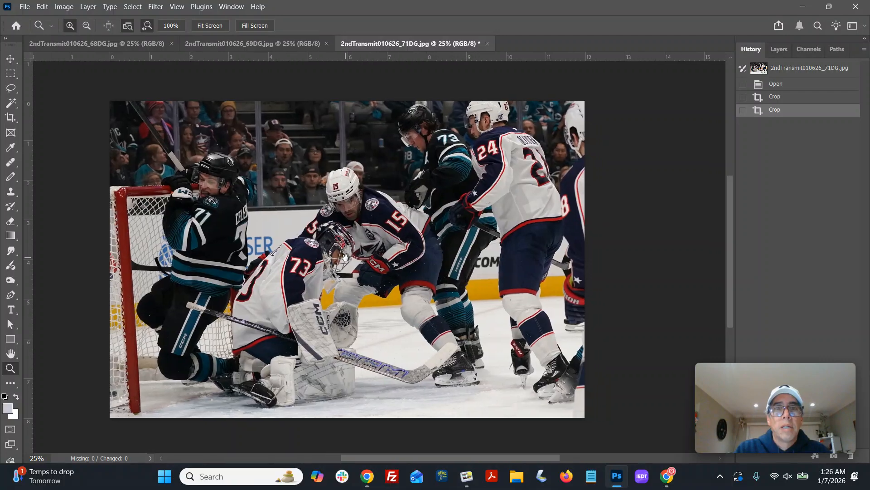
key(ctrl+z)
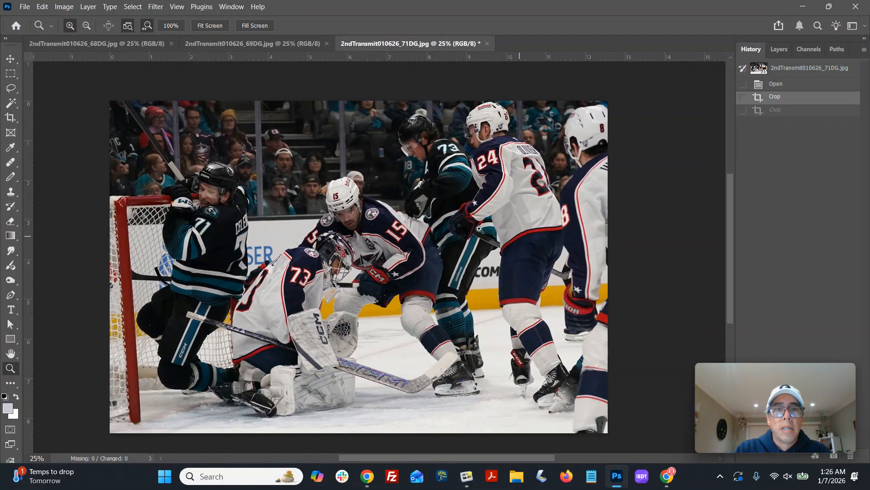
key(ctrl+z)
drag(463, 316, 430, 258)
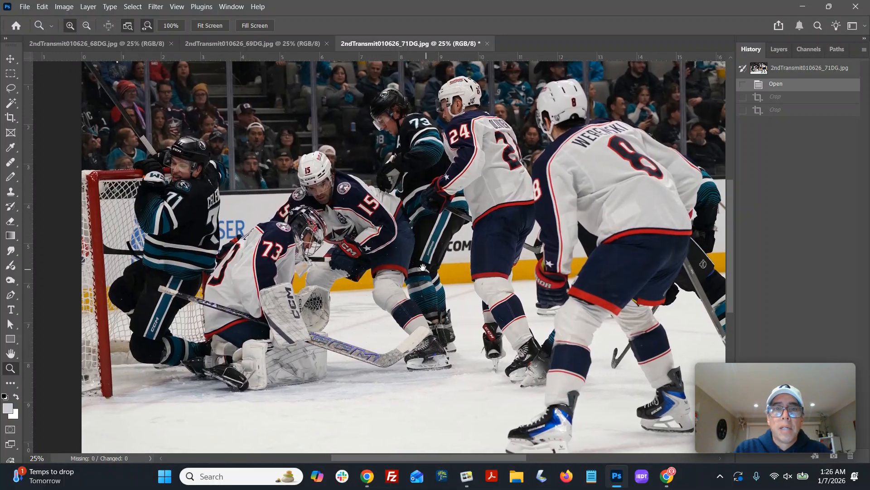
alt+click(198, 313)
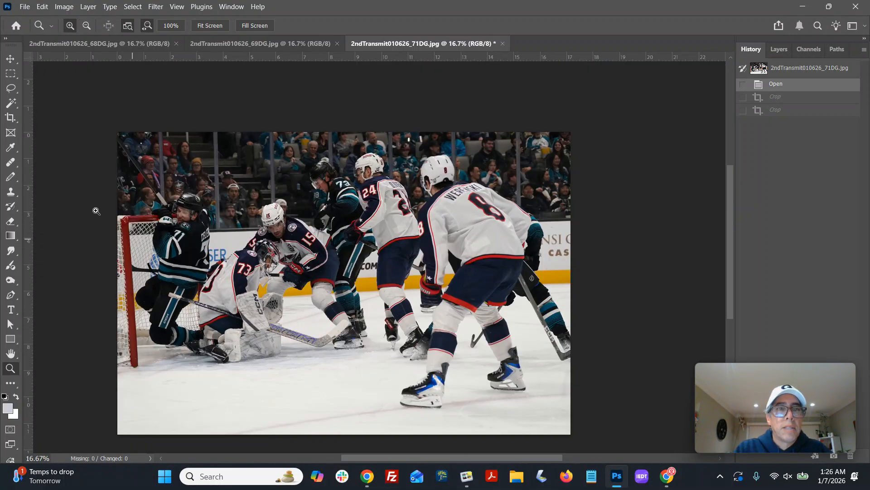
- Crop 2ndTransmit010626_71DG to a slightly rotated 2:3 frame of about 12 by 8 in, from the net to opponent 8's near side
click(11, 118)
drag(117, 133, 467, 389)
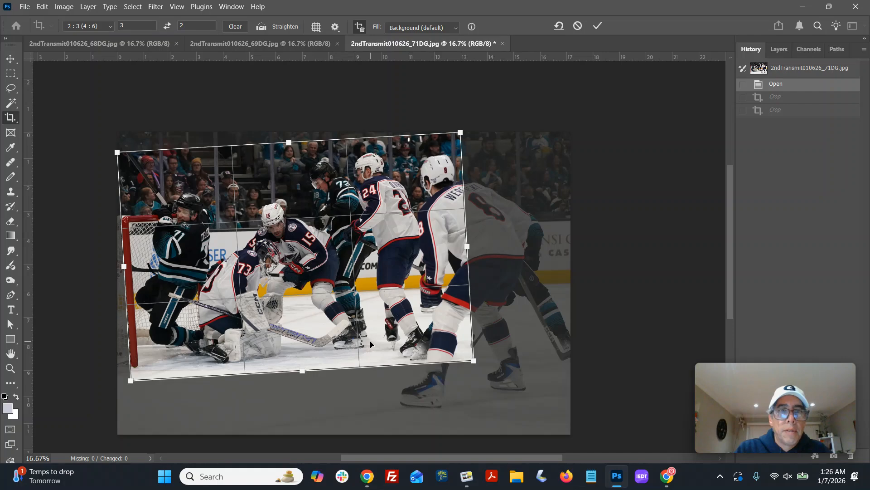
drag(370, 345, 371, 351)
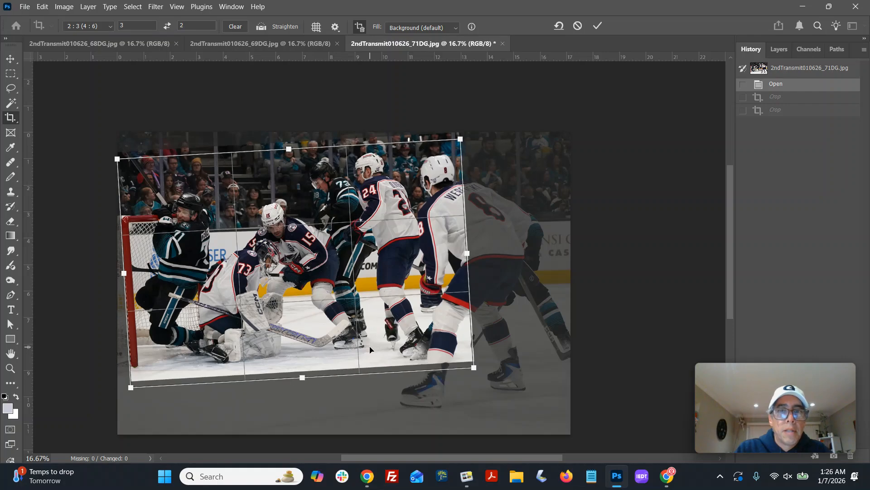
drag(474, 368, 457, 362)
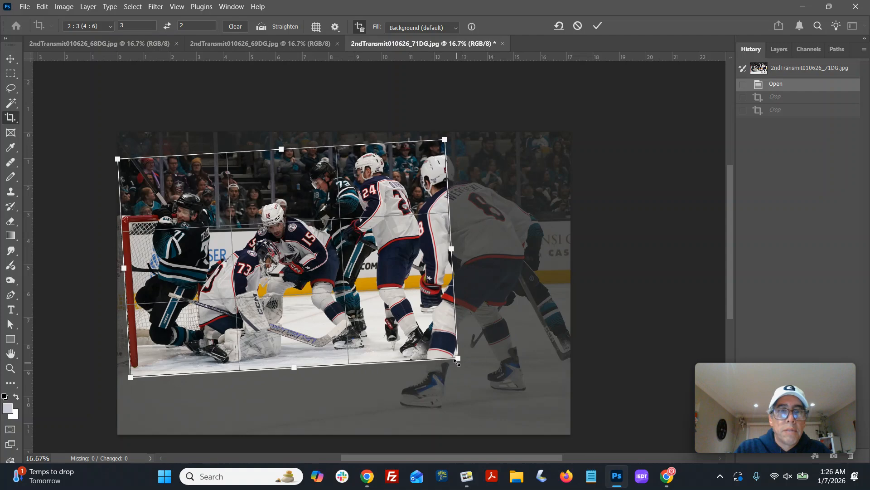
drag(444, 140, 437, 146)
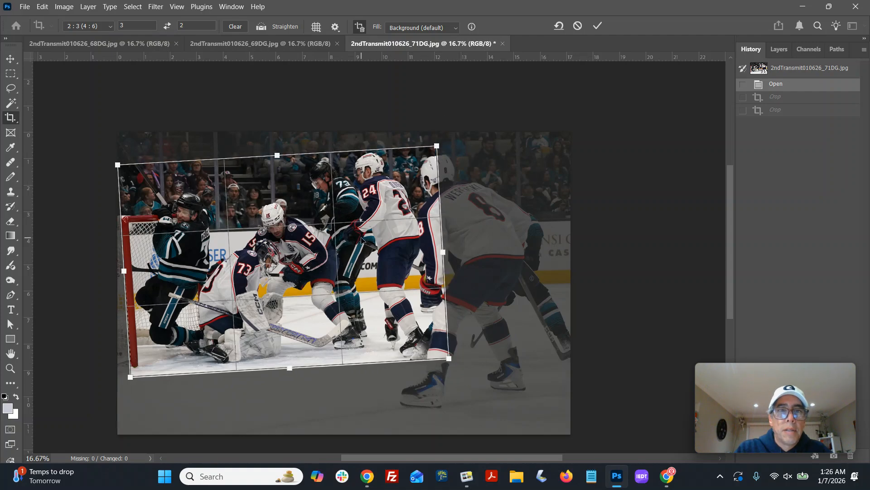
key(Return)
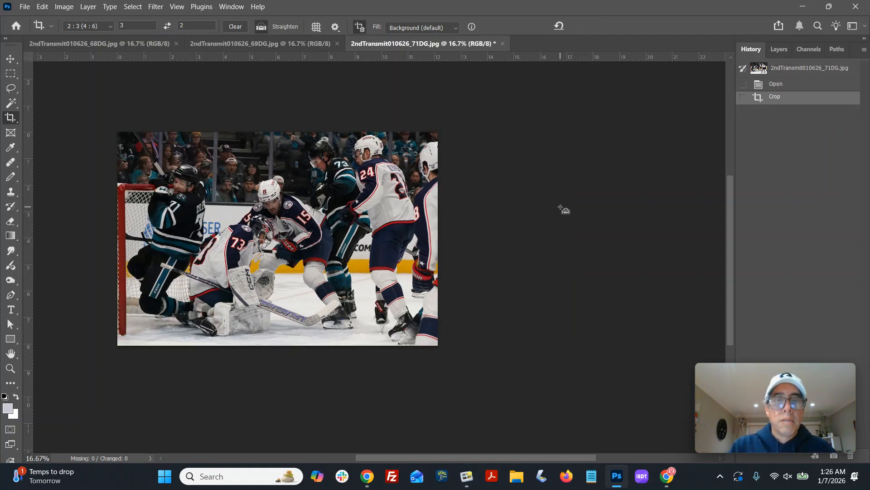
- Lighten the shadows of 2ndTransmit010626_71DG by 8% with Shadows/Highlights, leaving Highlights at 0%
key(ctrl+0)
key(ctrl+minus)
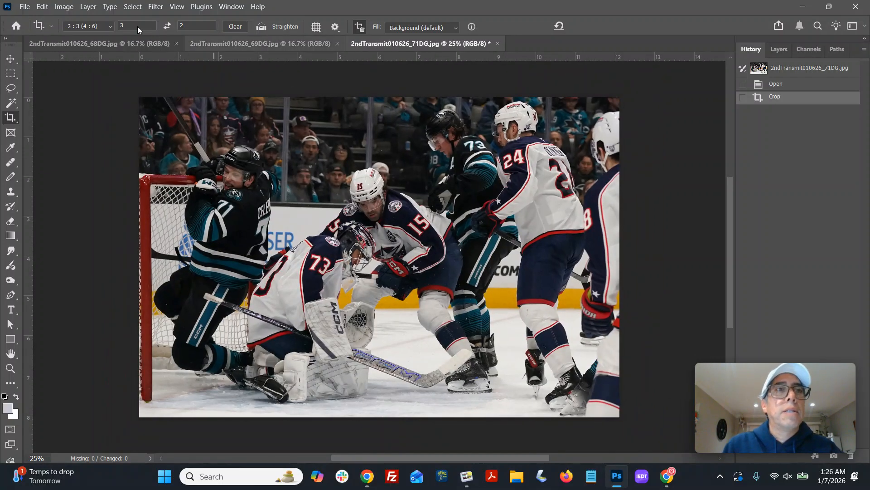
click(64, 8)
mouse_move(69, 38)
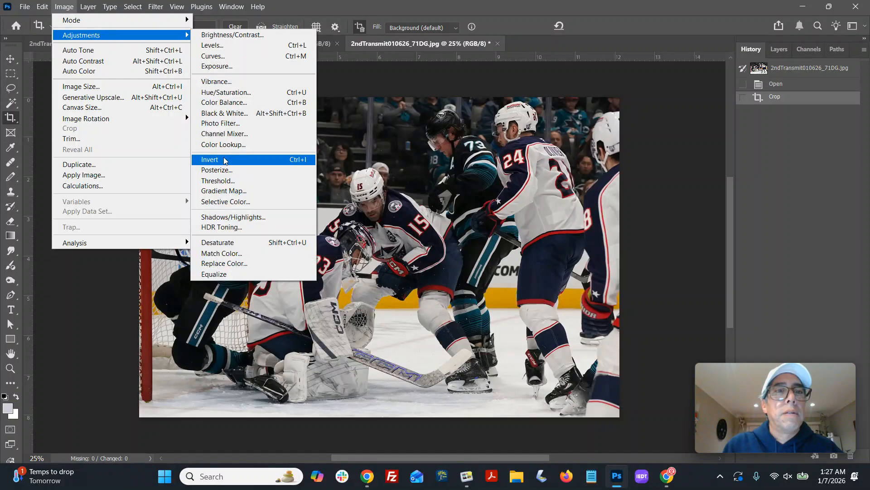
click(220, 220)
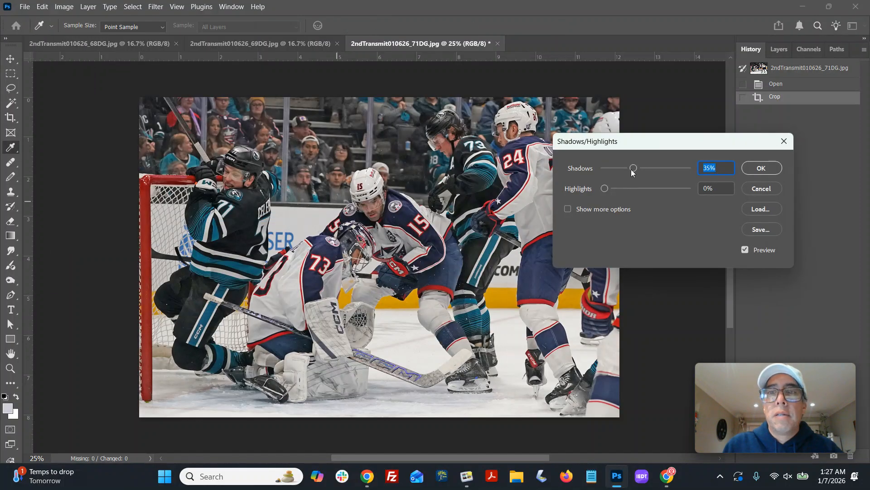
mouse_move(617, 172)
mouse_down()
mouse_move(604, 169)
mouse_move(612, 169)
mouse_up()
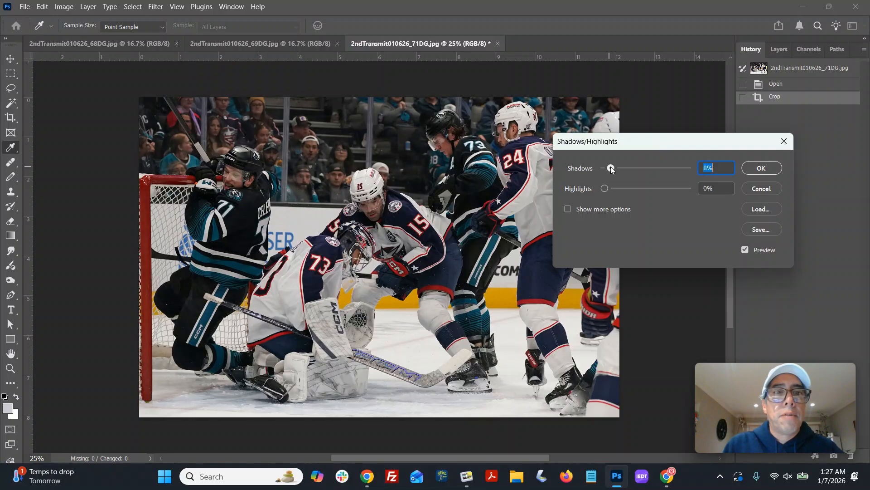
click(758, 168)
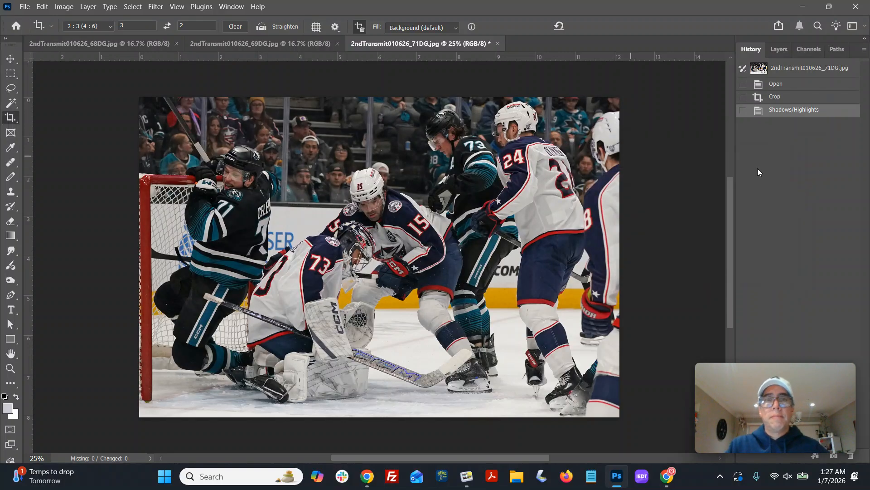
- Brighten the midtones with an RGB Curves point at input 117, output 131, and compare the result with the earlier history states
key(ctrl+m)
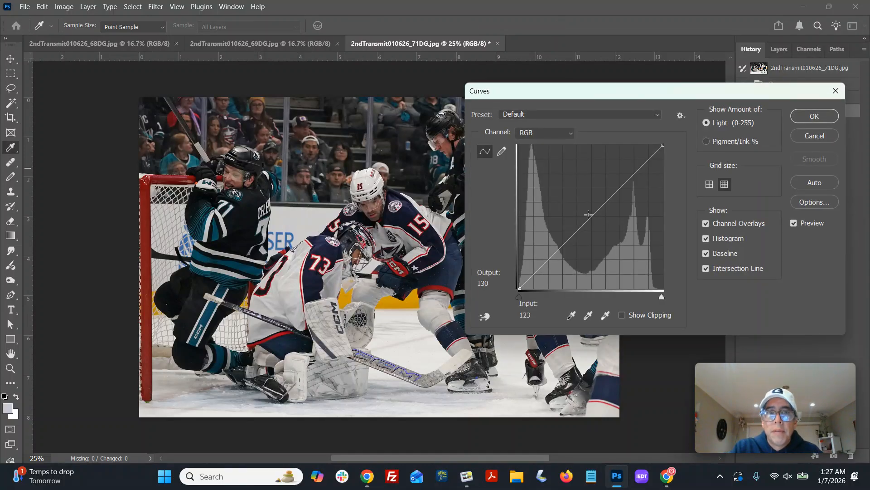
drag(588, 215, 585, 215)
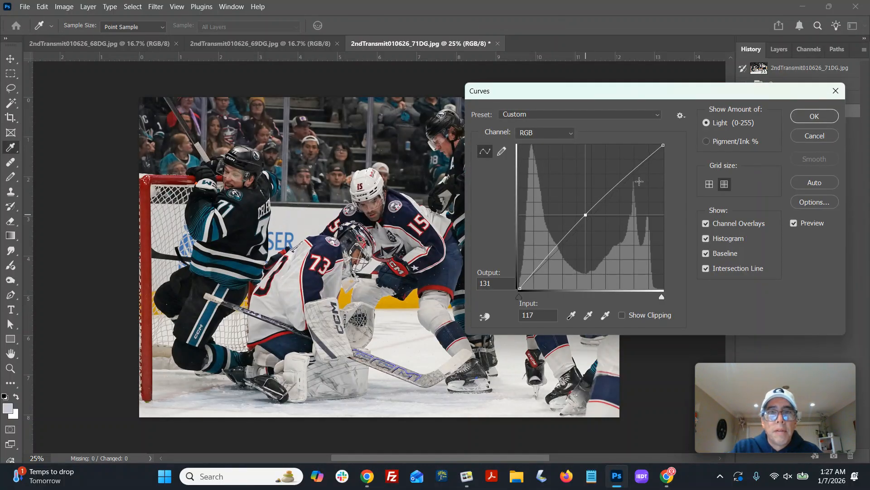
click(814, 116)
key(c)
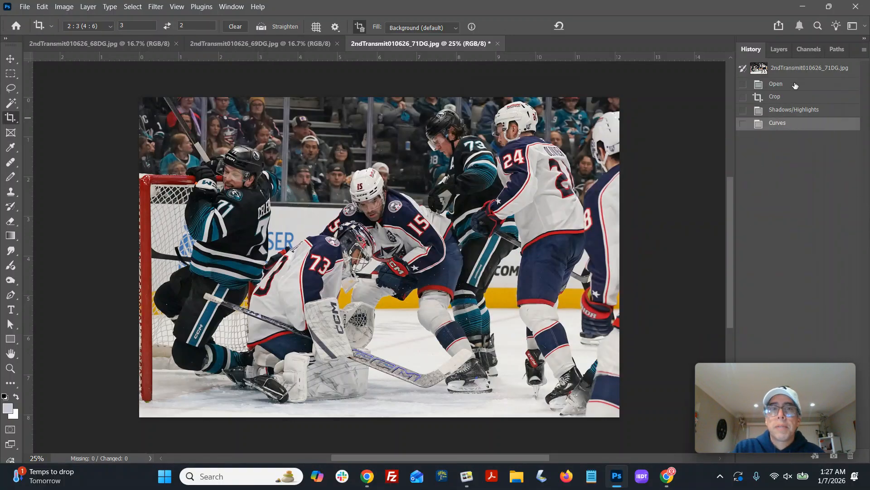
click(776, 84)
click(790, 124)
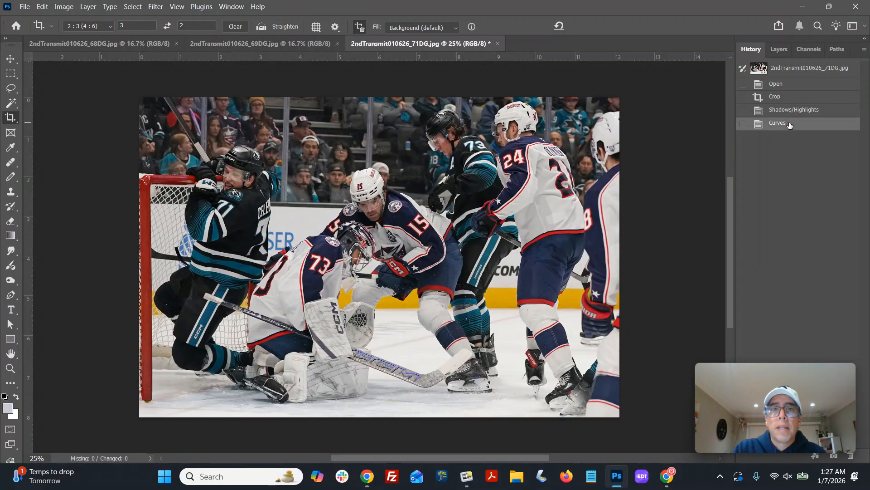
click(776, 97)
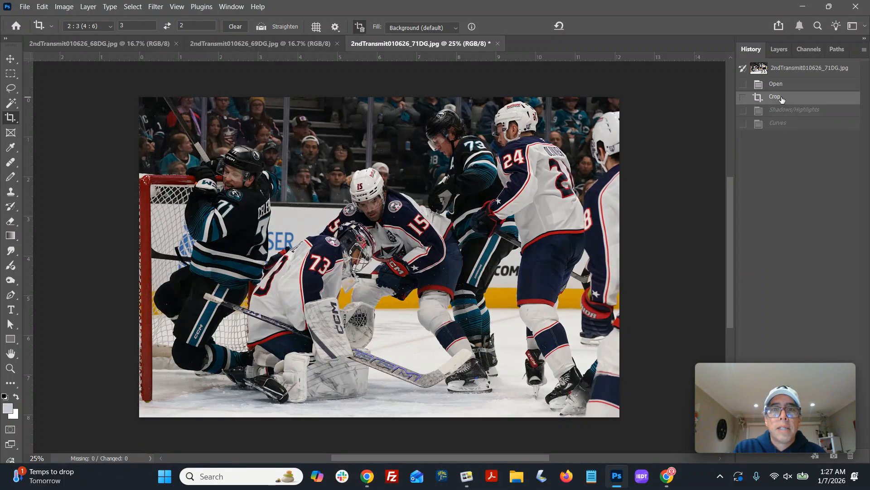
click(784, 129)
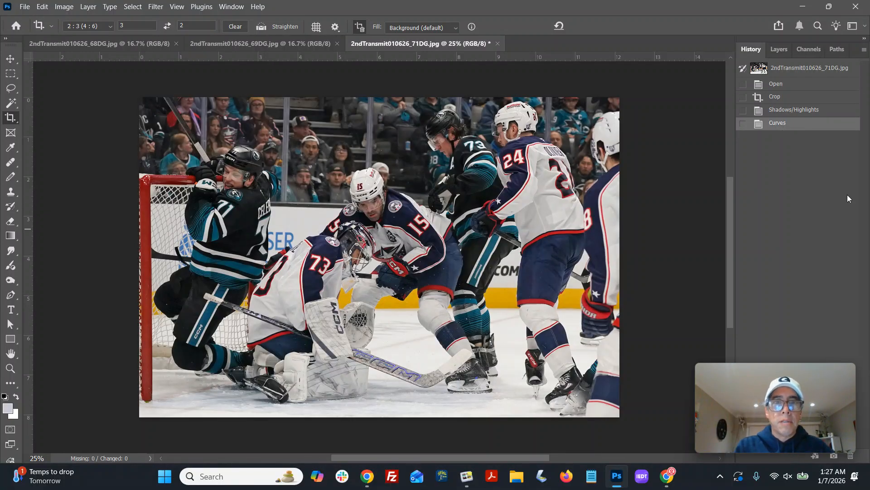
- Save the corrected 2ndTransmit010626_71DG over its original JPEG and close it
key(ctrl+shift+s)
key(Return)
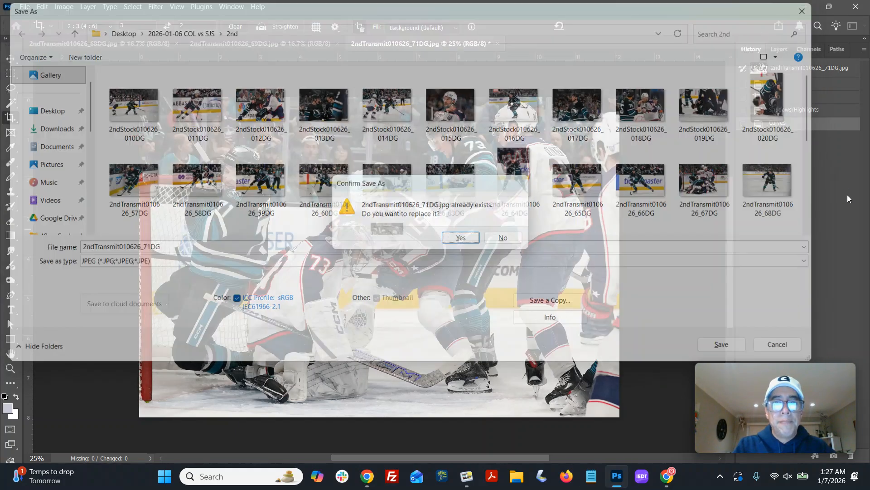
key(Return)
key(Return)
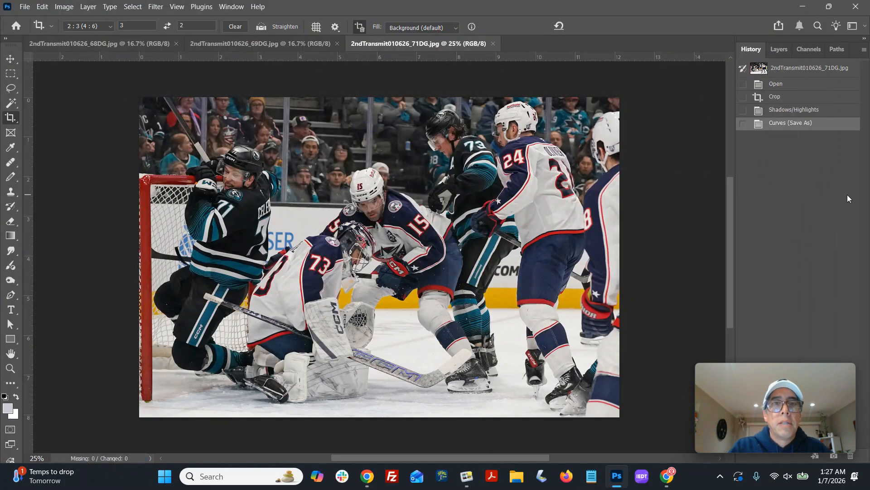
key(ctrl+w)
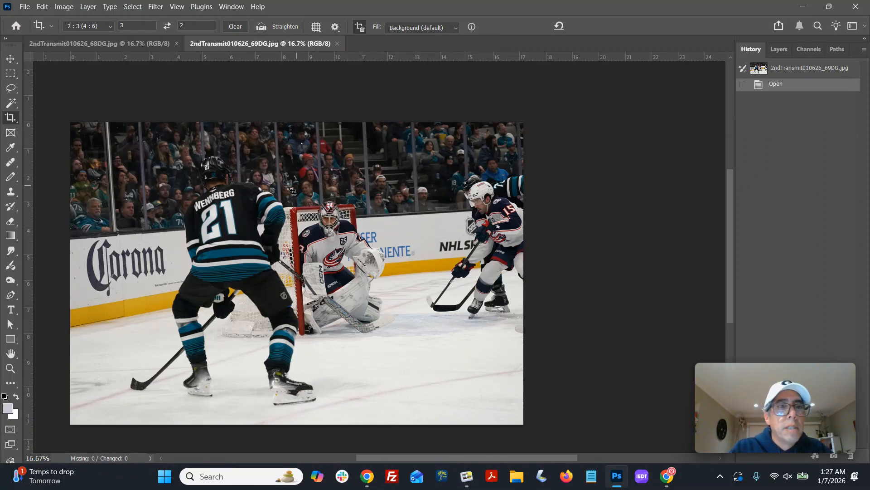
- Crop 2ndTransmit010626_69DG to a slightly rotated 2:3 frame of about 14.8 by 9.9 in, from player 21's stick to opponent 15
drag(93, 156, 497, 422)
drag(449, 446, 457, 437)
drag(486, 408, 477, 402)
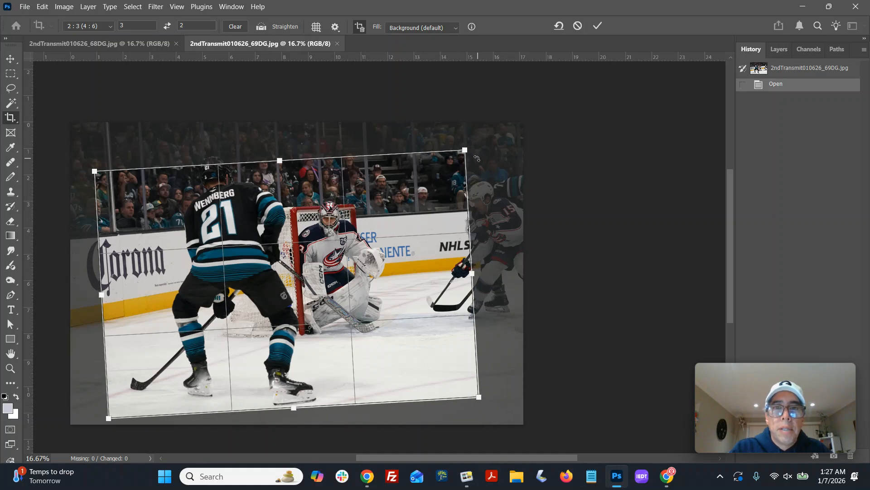
drag(466, 154, 495, 128)
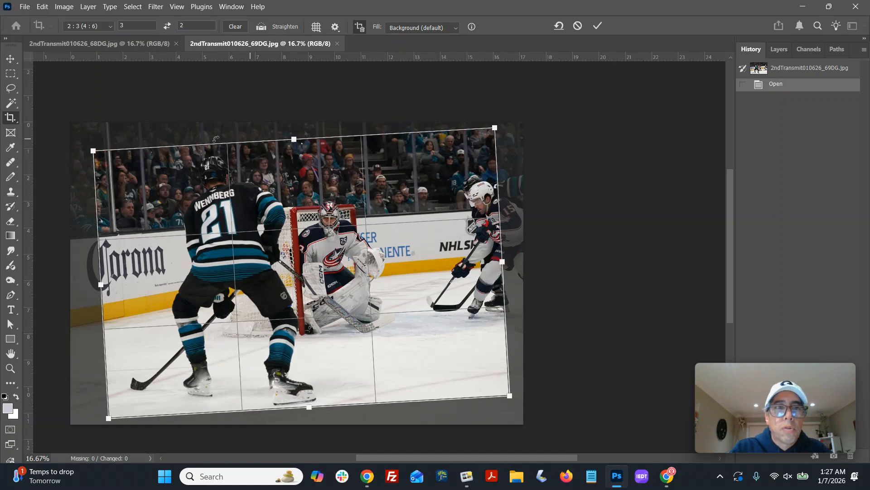
drag(92, 147, 112, 162)
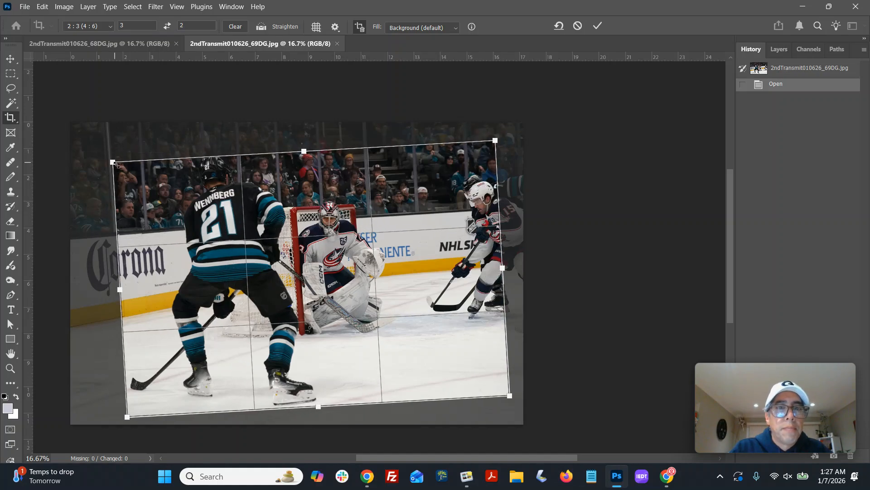
drag(398, 300, 406, 297)
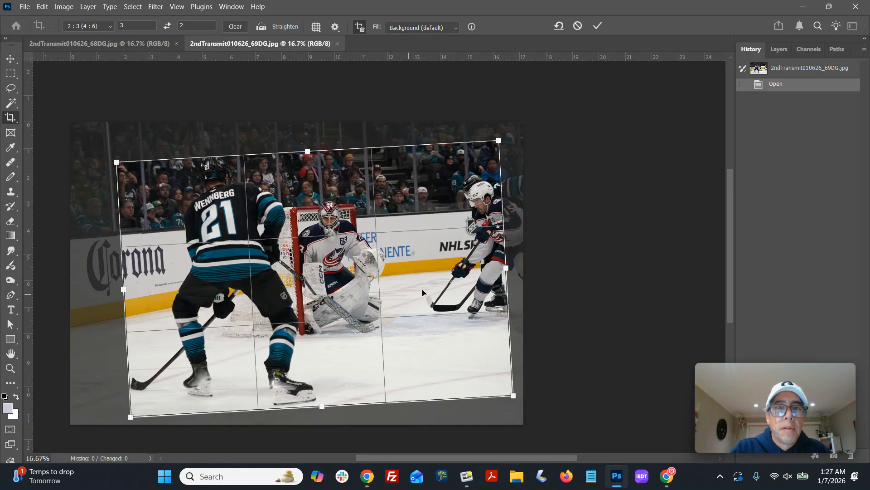
mouse_move(496, 143)
mouse_down()
mouse_move(516, 132)
mouse_move(508, 136)
mouse_up()
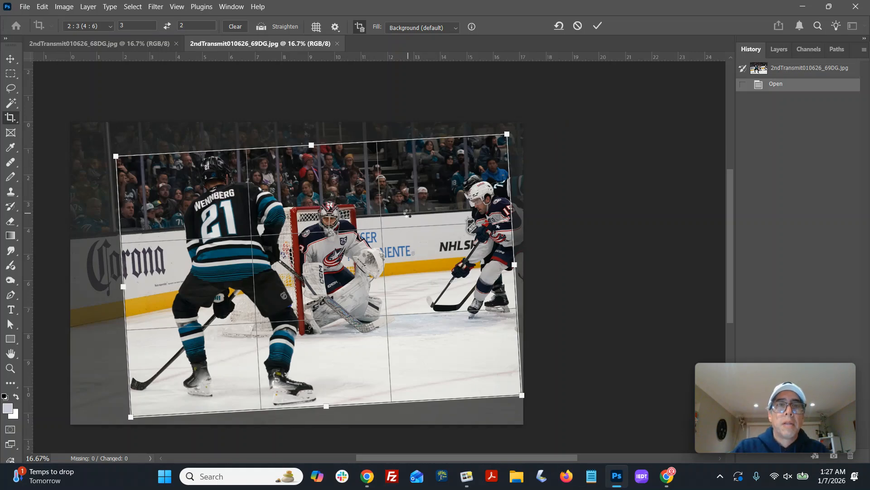
key(Return)
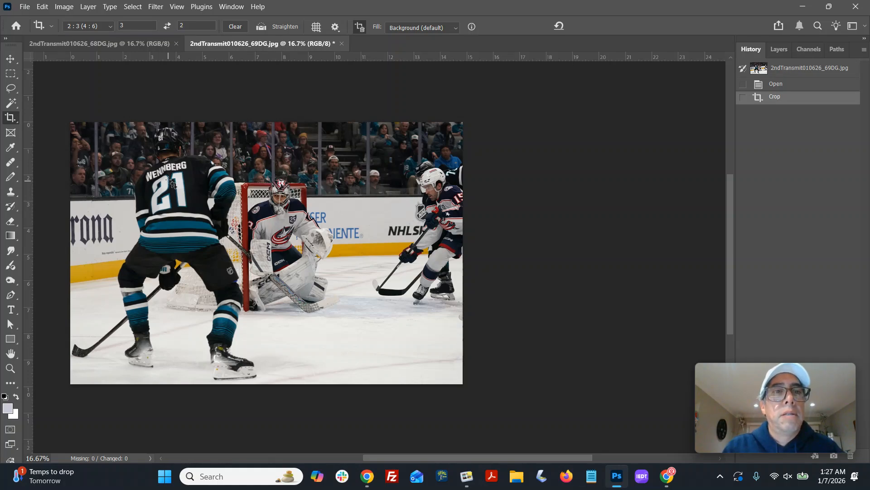
- Try a tighter 2:3 crop of 2ndTransmit010626_69DG, about 8.4 by 5.6 in around the goalie, and undo it
drag(162, 164, 383, 322)
drag(314, 248, 320, 256)
key(Return)
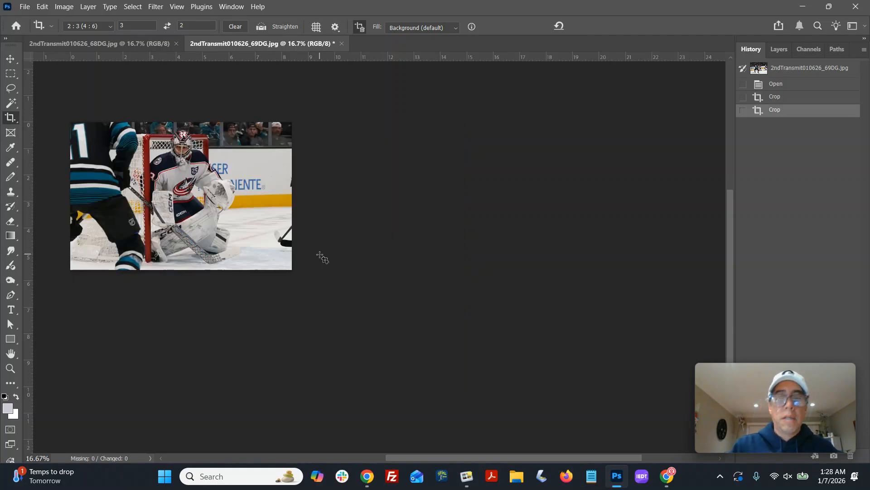
key(ctrl+plus)
key(ctrl+plus)
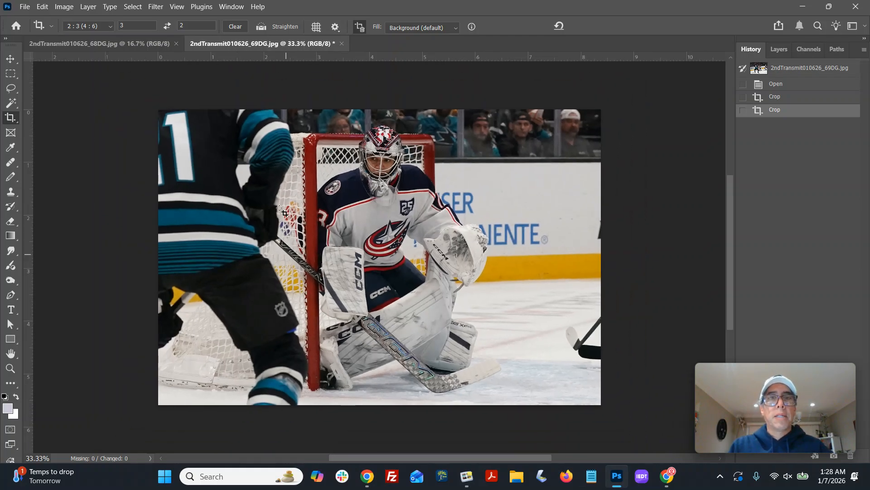
key(ctrl+z)
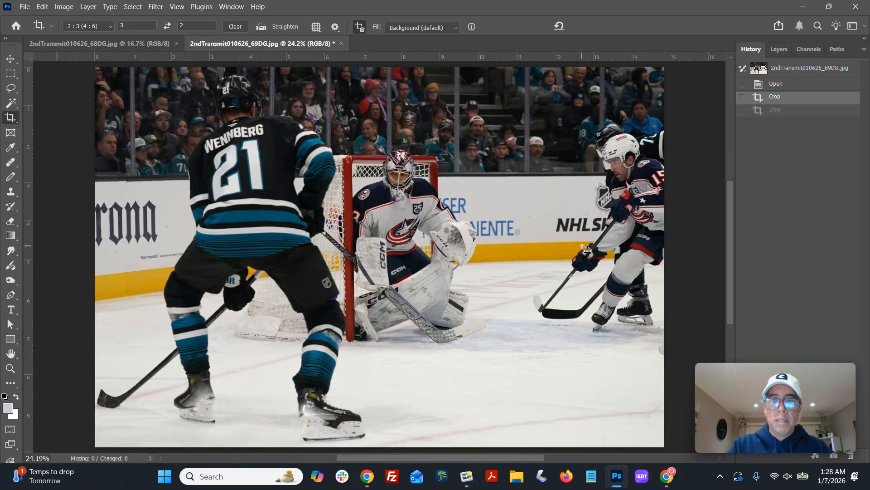
- Save the wider crop of 2ndTransmit010626_69DG over its original JPEG
key(ctrl+minus)
key(ctrl+shift+s)
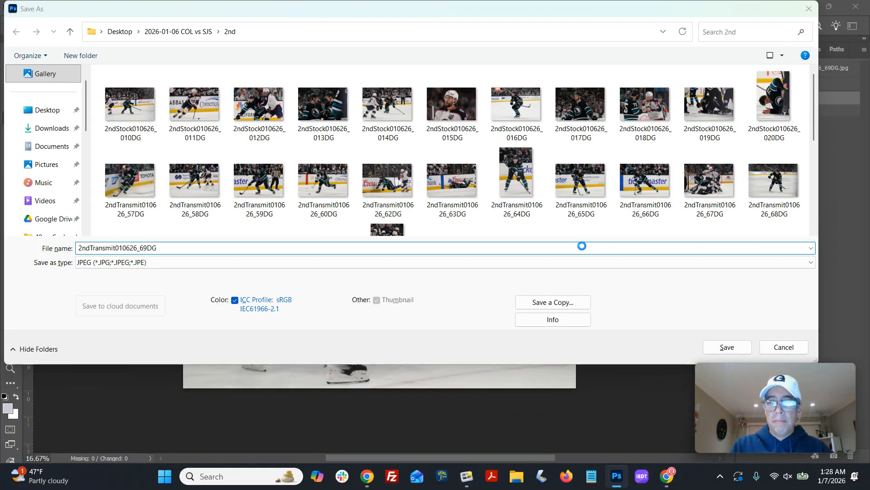
key(Return)
key(Return)
key(c)
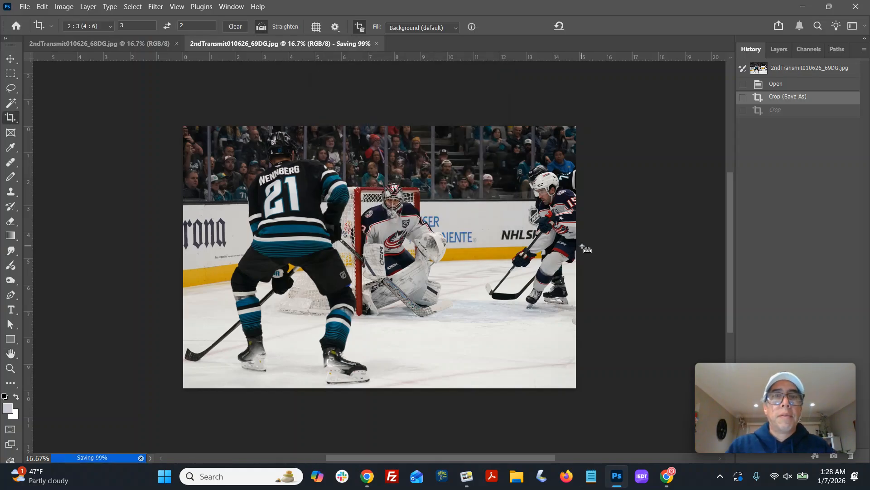
- Close 2ndTransmit010626_69DG and crop 2ndTransmit010626_68DG to a slightly rotated 2:3 frame of about 13.2 by 8.8 in around player 72
key(ctrl+w)
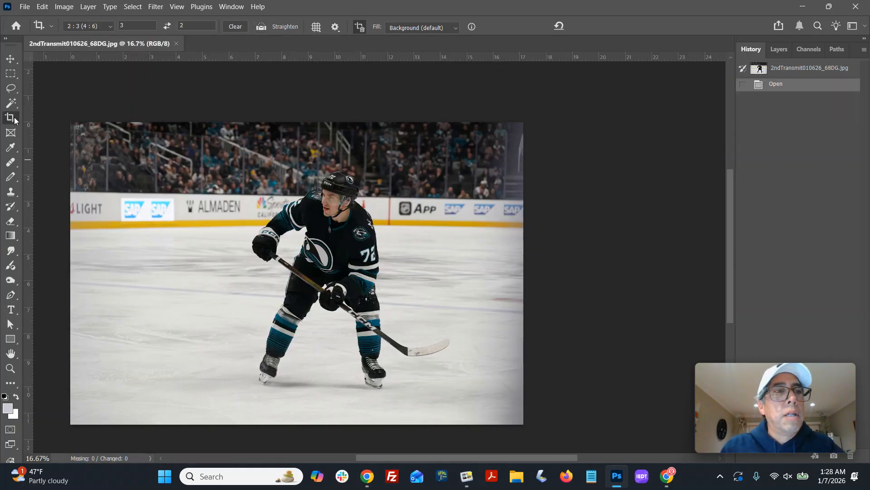
drag(170, 164, 487, 413)
drag(471, 374, 458, 374)
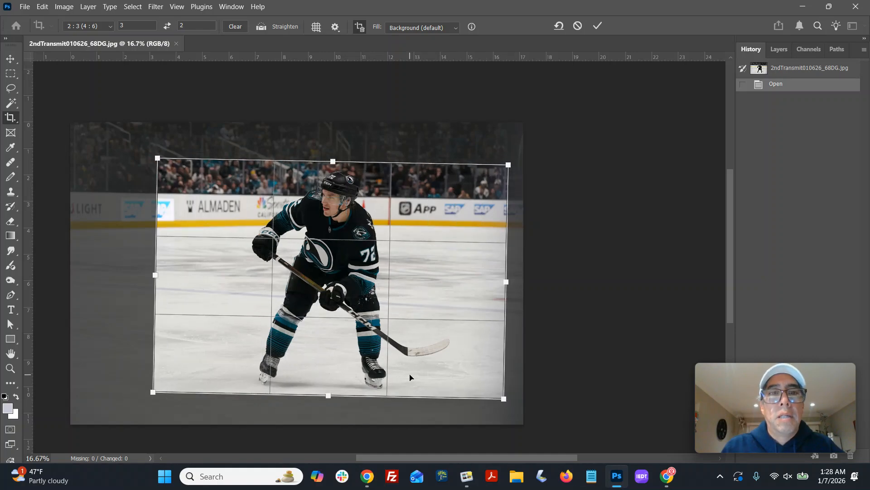
key(Return)
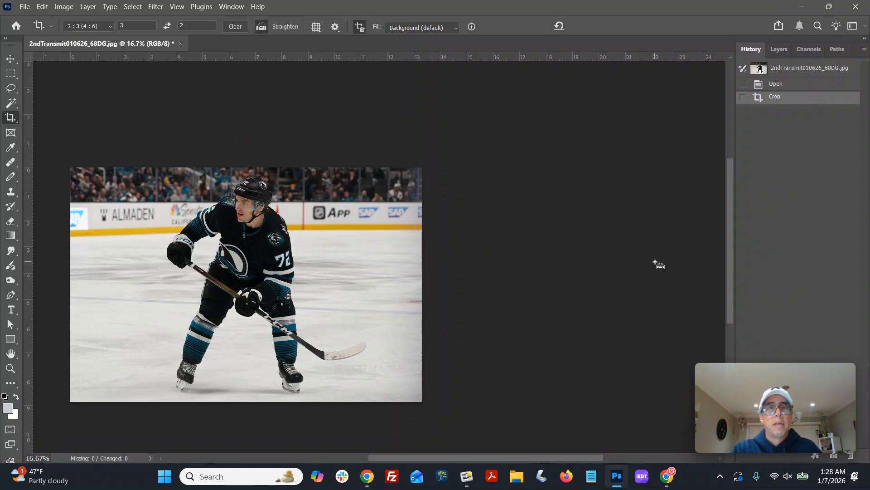
- Brighten the midtones of 2ndTransmit010626_68DG with a Curves point at about input 120, output 128
key(ctrl+m)
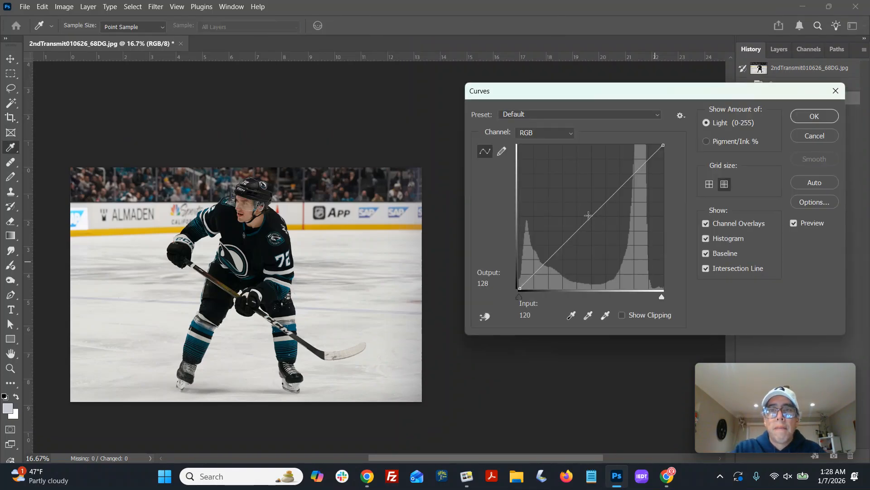
click(589, 215)
click(814, 116)
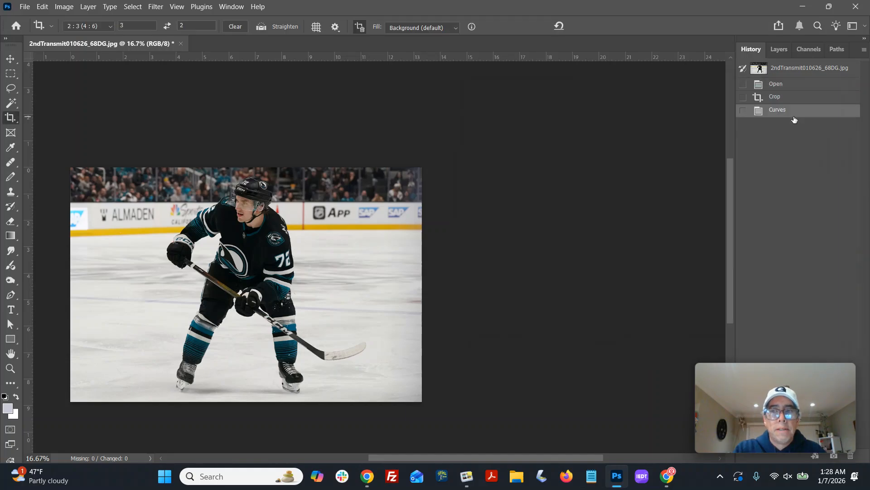
- Save the corrected 2ndTransmit010626_68DG over its original JPEG and close it
key(ctrl+shift+s)
key(Return)
key(Return)
key(Return)
key(ctrl+w)
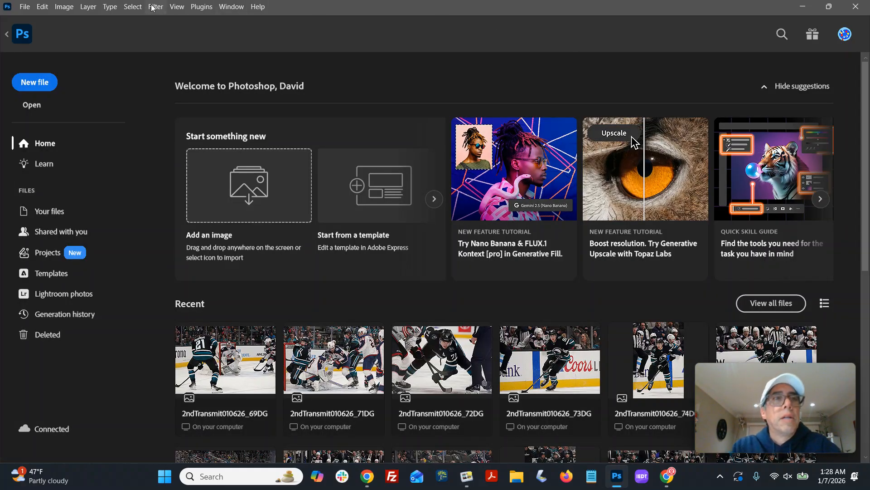
- Open the seven second-period photos from 2ndTransmit010626_76DG through 2ndTransmit010626_84DG from the 2nd folder
click(27, 7)
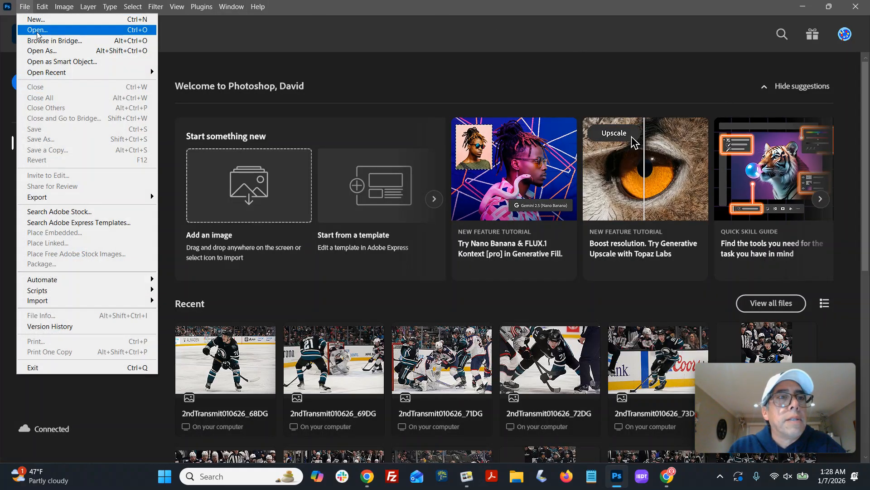
click(38, 30)
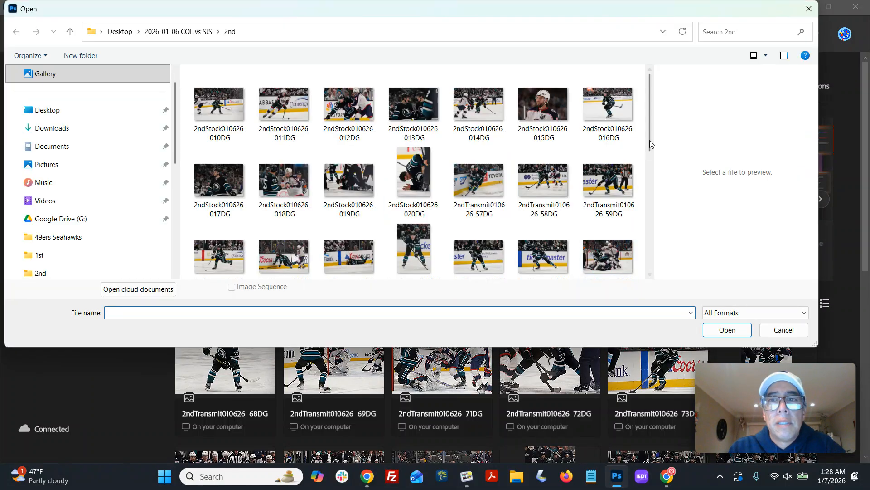
scroll(648, 126, down, 7)
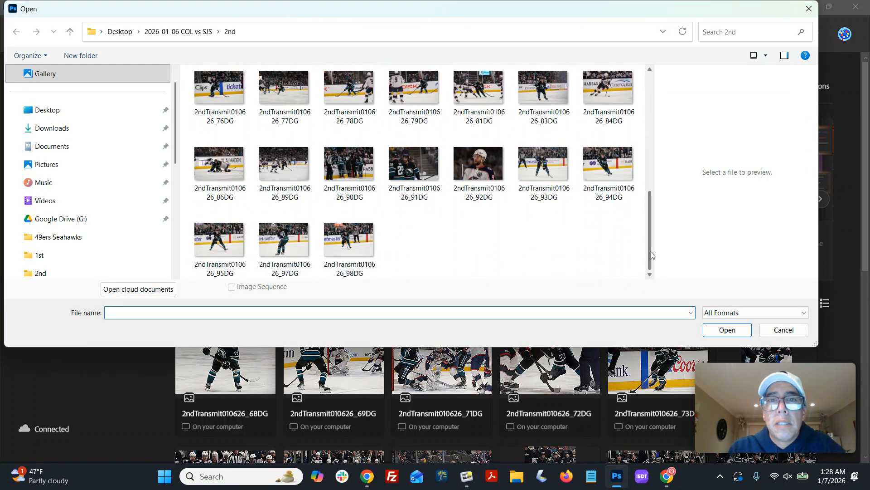
drag(643, 88, 229, 120)
click(727, 330)
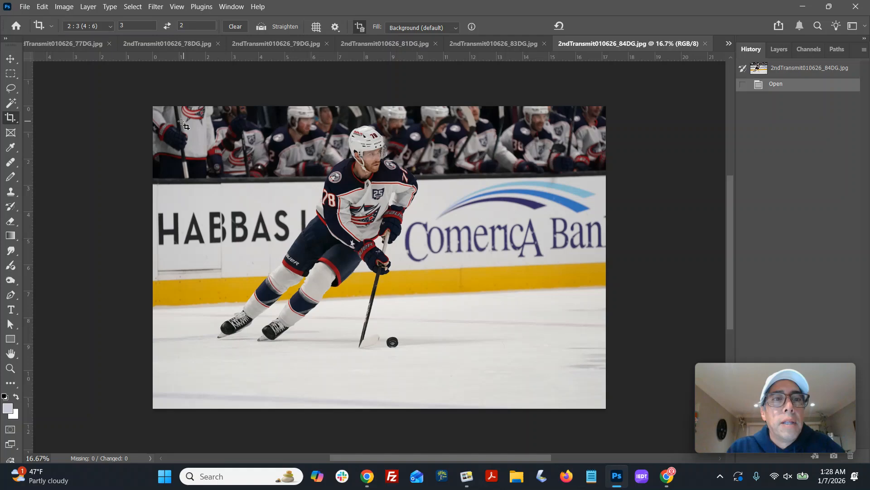
- Crop 2ndTransmit010626_84DG to a slightly rotated 2:3 frame of about 14 by 9.4 in around player 78 and the puck
drag(145, 95, 515, 383)
drag(466, 327, 482, 327)
key(Return)
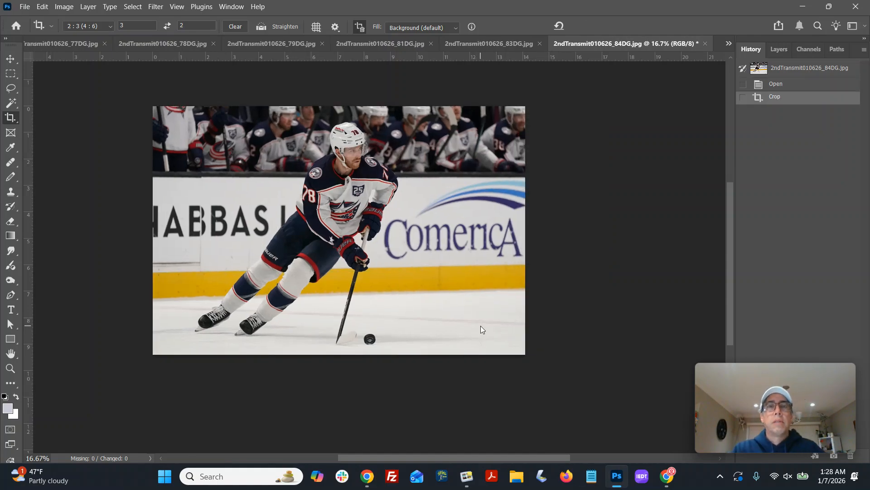
- Save the cropped 2ndTransmit010626_84DG over its original JPEG and close it
key(ctrl+shift+s)
key(Return)
key(Return)
key(ctrl+w)
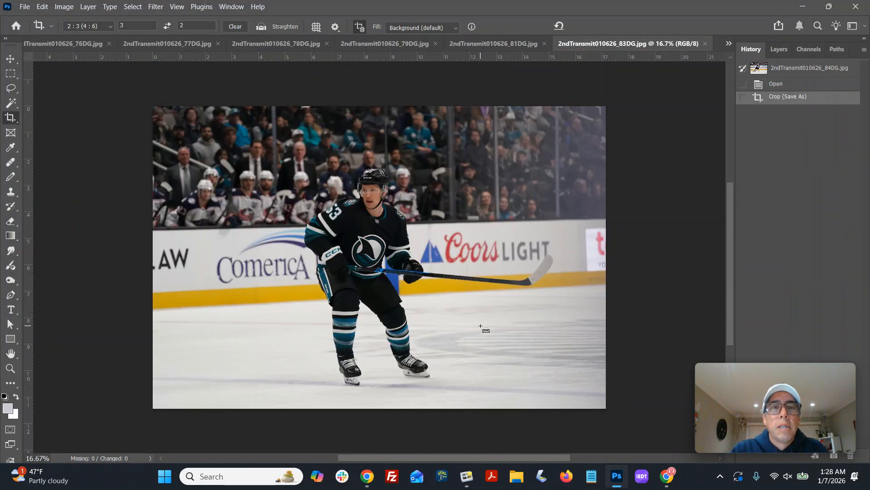
- Crop 2ndTransmit010626_83DG to a 2:3 frame of about 13.6 by 9 in that keeps the whole player and his stick
drag(187, 157, 600, 391)
drag(487, 362, 502, 360)
drag(203, 390, 196, 393)
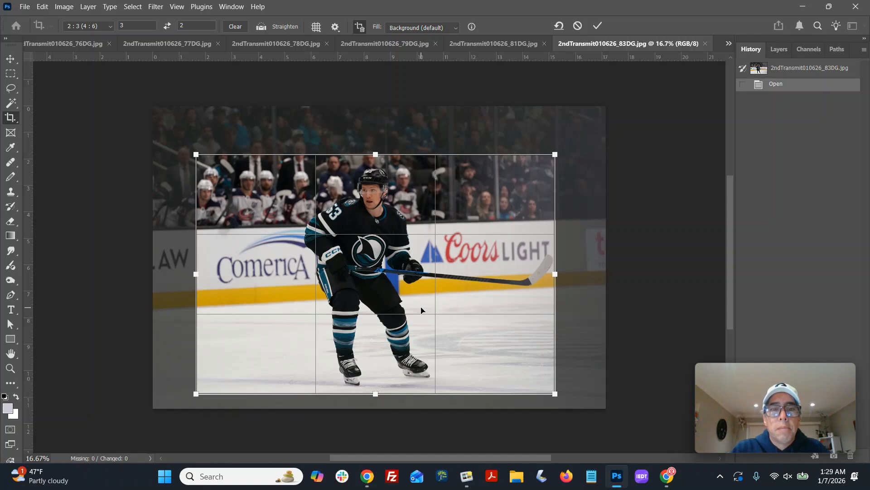
key(Return)
- Save the cropped 2ndTransmit010626_83DG over its original JPEG and close it
key(ctrl+shift+s)
key(Return)
key(y)
key(Return)
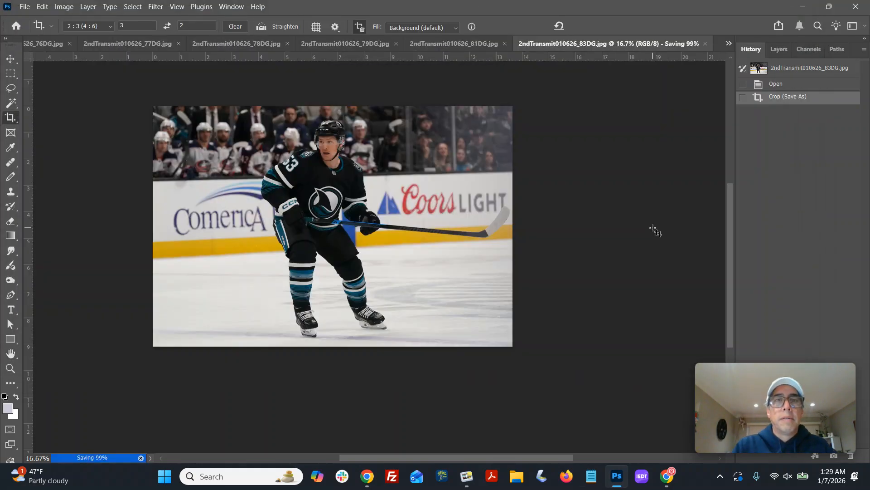
key(ctrl+w)
- Try a rotated 2:3 crop of 2ndTransmit010626_81DG, about 13 by 8.7 in around players 5 and 71, and undo it
drag(203, 139, 537, 377)
drag(481, 311, 471, 316)
mouse_move(538, 137)
mouse_down()
mouse_move(529, 146)
mouse_move(537, 140)
mouse_up()
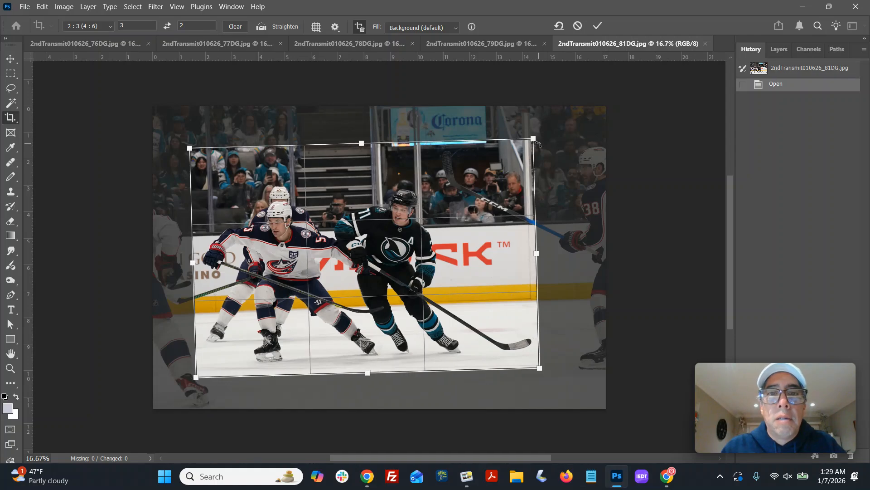
drag(457, 249, 457, 251)
key(Return)
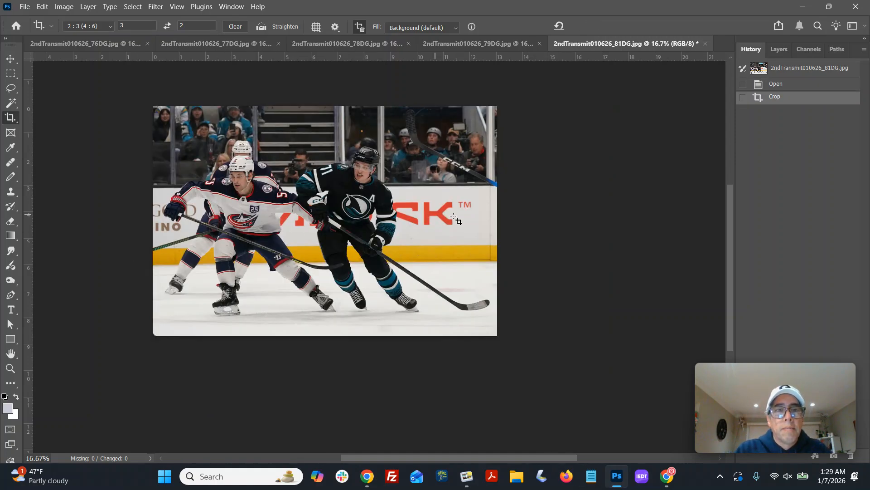
key(ctrl+z)
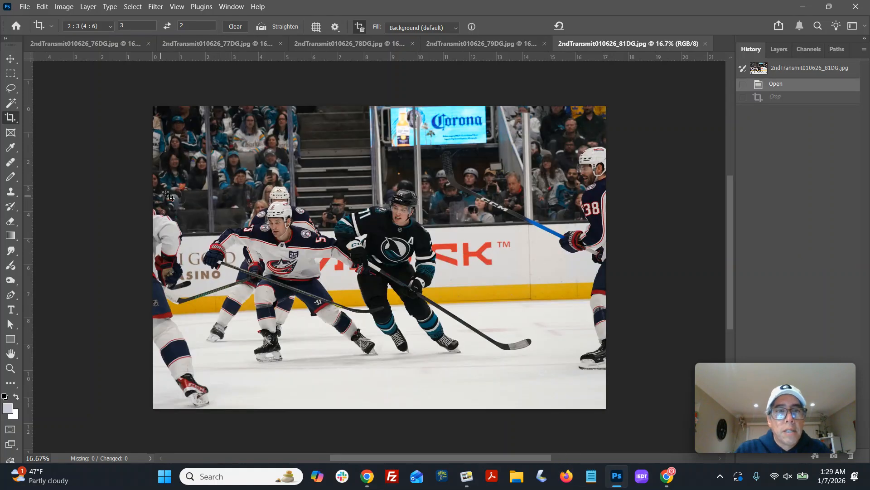
- Try a tighter 2:3 crop of 2ndTransmit010626_81DG, about 9.1 by 6 in with the skates cut off, and undo it
drag(181, 168, 426, 327)
drag(332, 295, 341, 306)
drag(404, 348, 409, 345)
drag(383, 311, 384, 306)
key(Return)
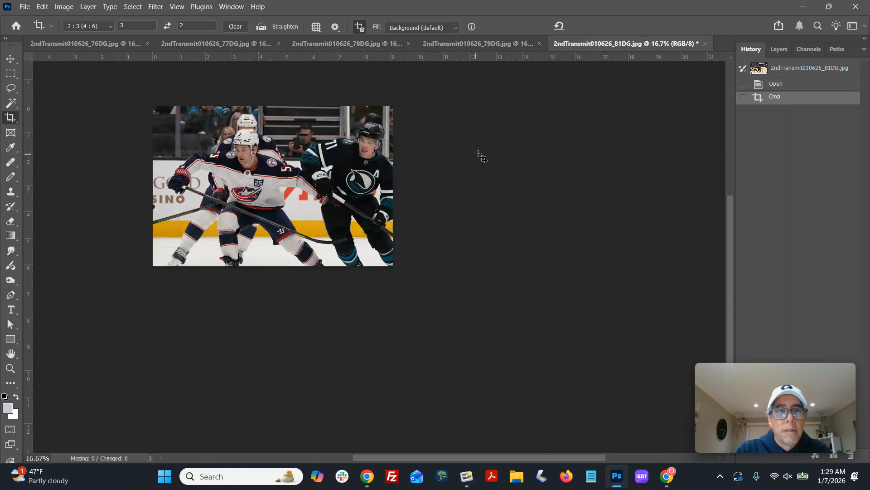
key(ctrl+plus)
key(ctrl+plus)
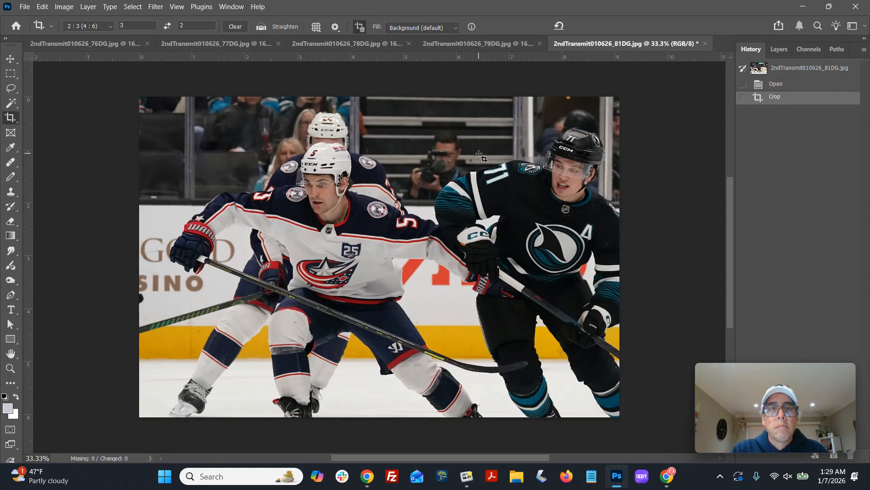
key(ctrl+z)
key(ctrl+0)
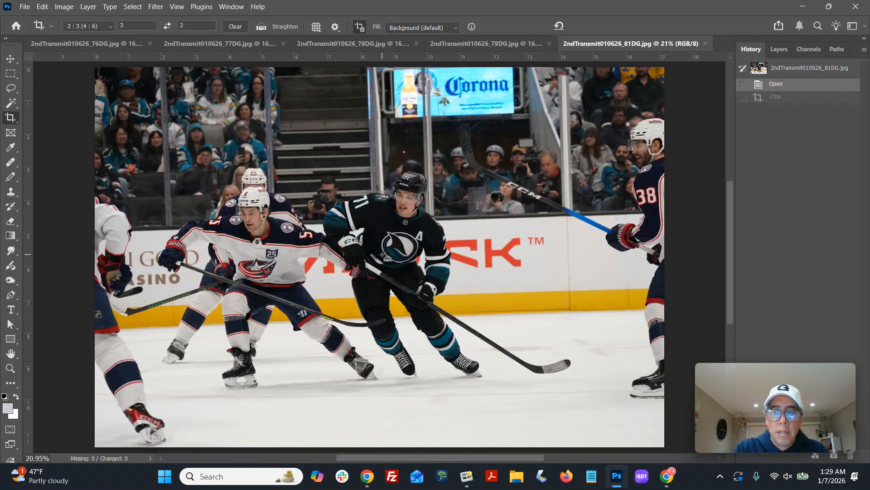
- Crop 2ndTransmit010626_81DG to a slightly rotated 2:3 frame of about 10.7 by 7.1 in, from the photo's left edge to player 71
key(ctrl+minus)
drag(166, 190, 446, 394)
click(401, 330)
drag(401, 330, 399, 323)
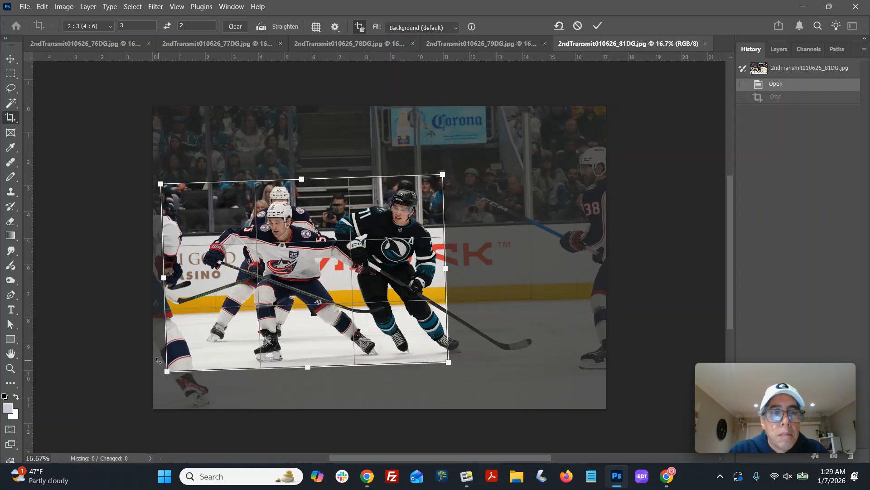
drag(167, 371, 159, 376)
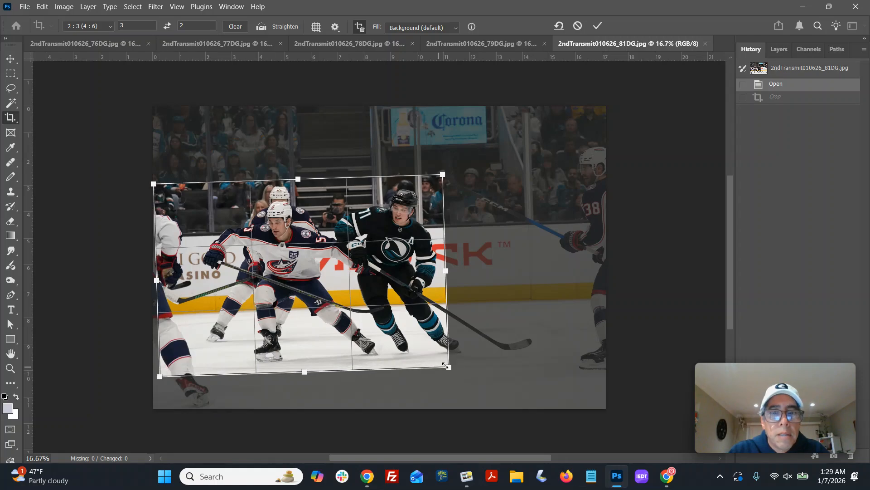
drag(449, 365, 443, 361)
key(Return)
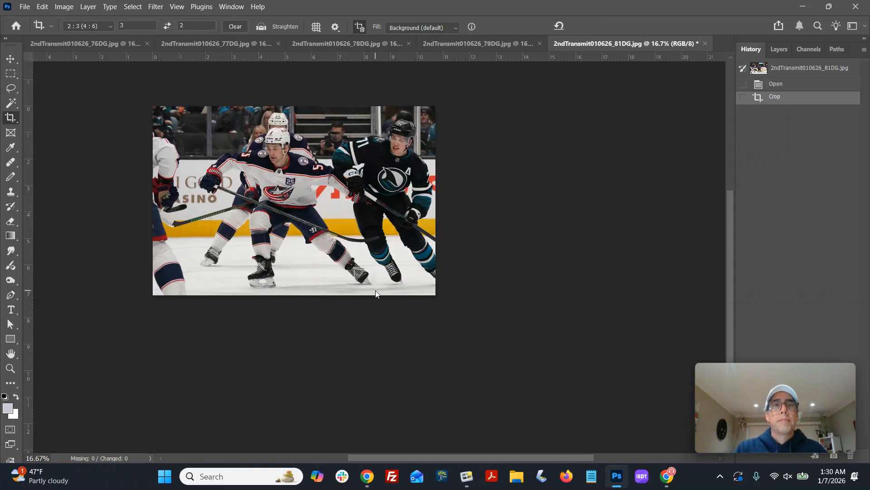
- Save the cropped 2ndTransmit010626_81DG over its original JPEG and close it
key(ctrl)
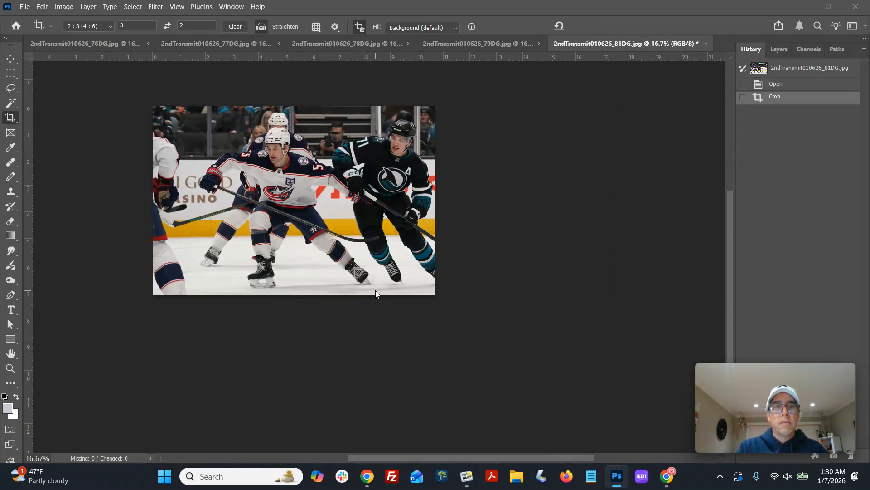
key(ctrl+shift+s)
key(Return)
key(y)
key(Return)
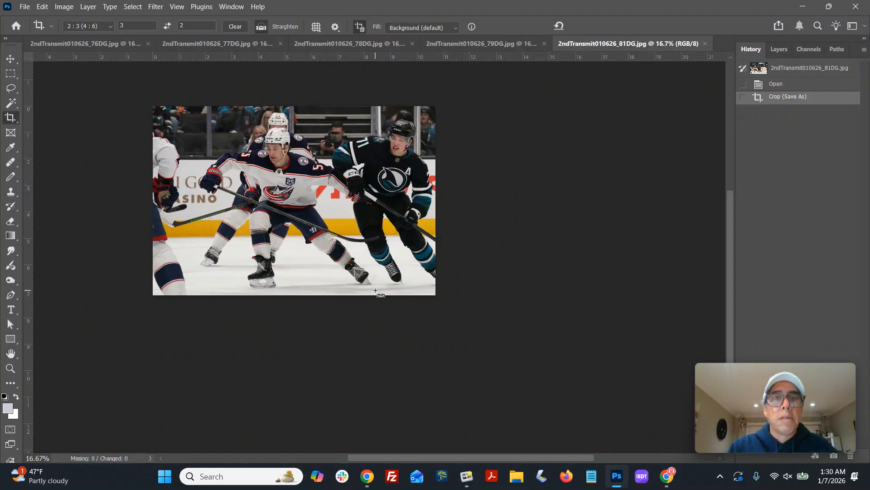
key(ctrl+w)
- Crop 2ndTransmit010626_79DG to a 2:3 frame of about 10.8 by 7.2 in around player 71 and the puck
drag(308, 155, 603, 382)
drag(539, 307, 538, 304)
key(Return)
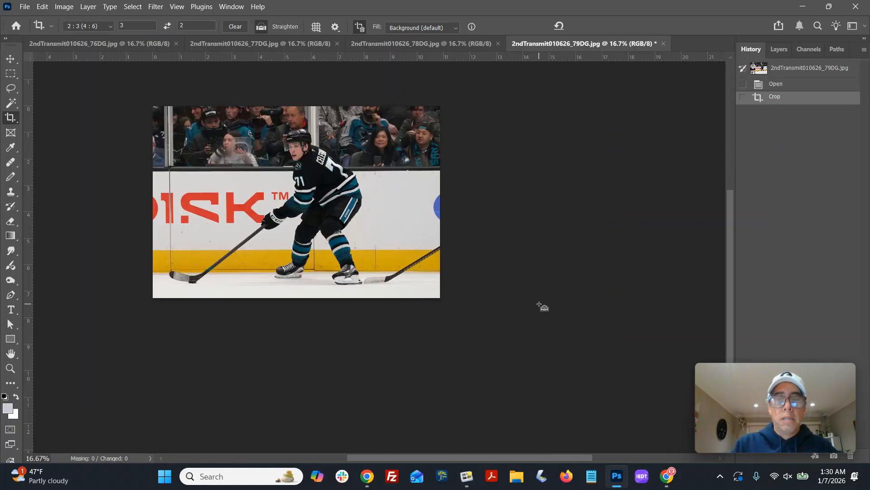
key(ctrl+0)
key(ctrl+minus)
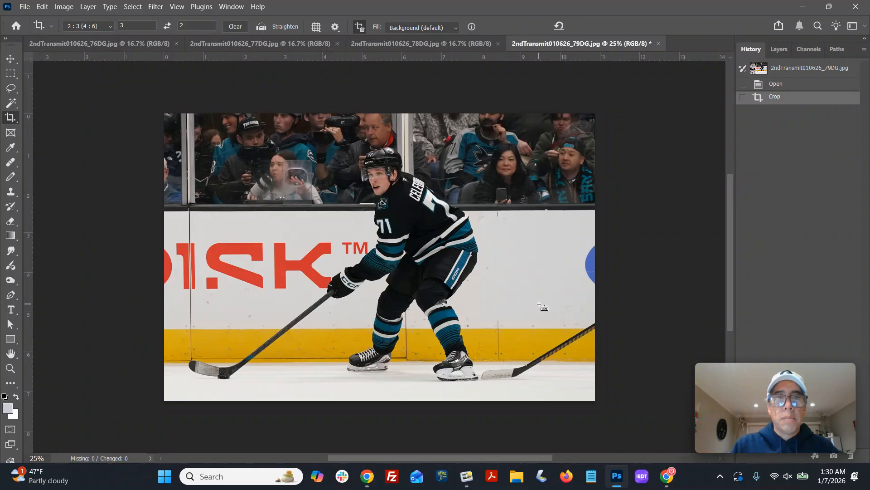
- Save the cropped 2ndTransmit010626_79DG over its original JPEG at quality 10, and close it and the uncropped 2ndTransmit010626_78DG
key(ctrl+shift+s)
key(Return)
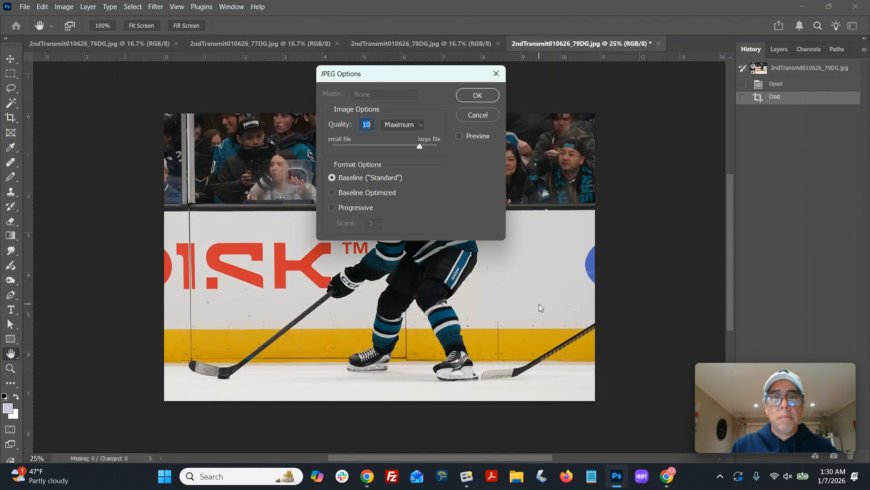
key(Return)
key(ctrl+w)
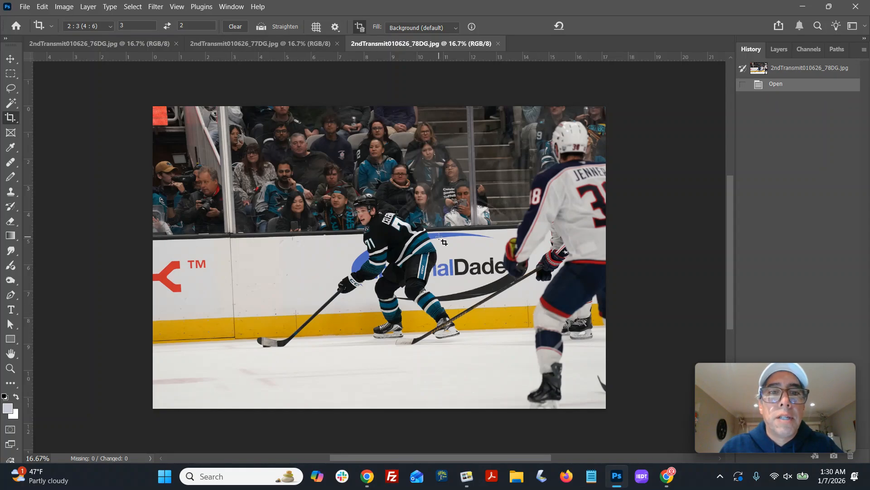
key(ctrl+w)
- Try a 2:3 crop of 2ndTransmit010626_77DG, about 6.9 by 4.6 in around the shooting player, and close the photo without saving
drag(256, 212, 483, 335)
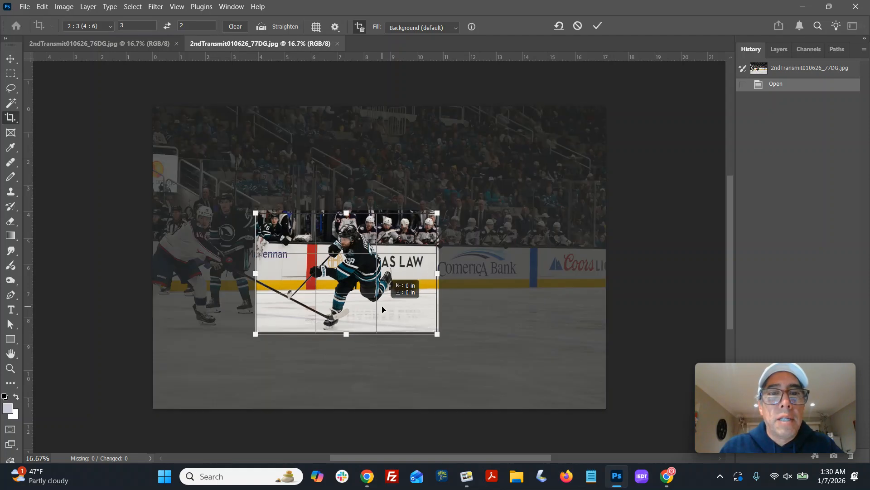
key(Return)
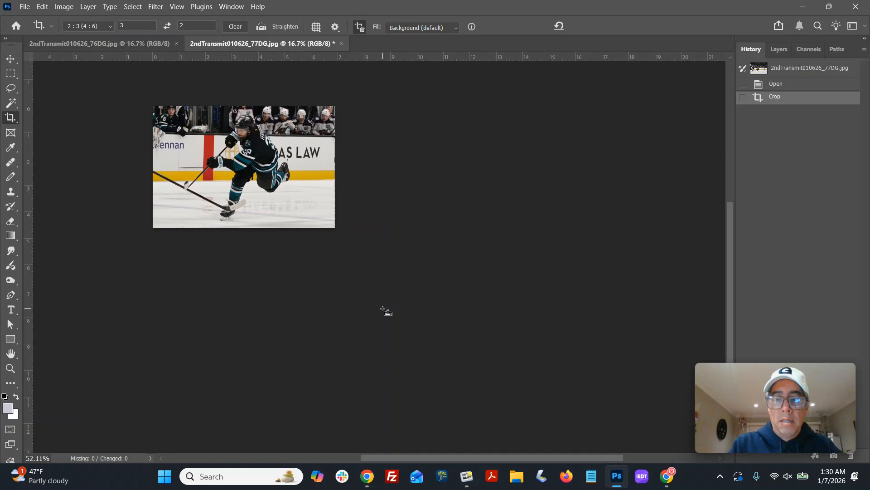
key(ctrl+0)
key(ctrl+minus)
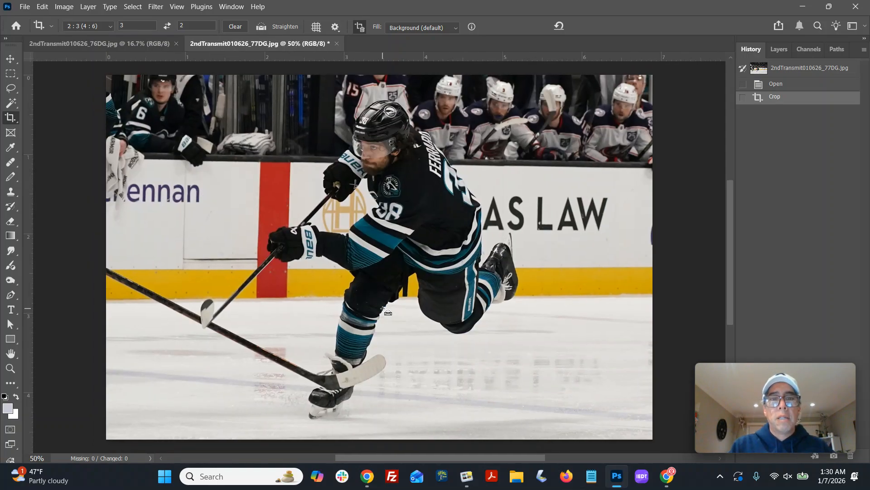
key(ctrl+w)
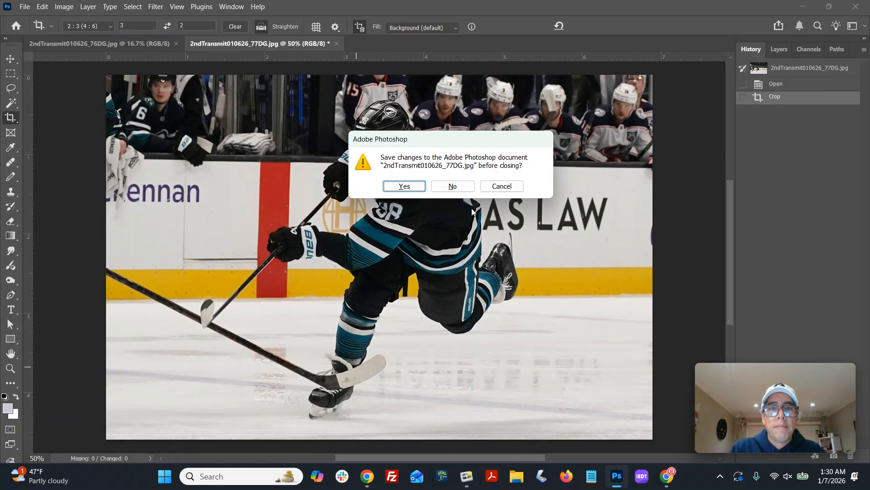
click(454, 185)
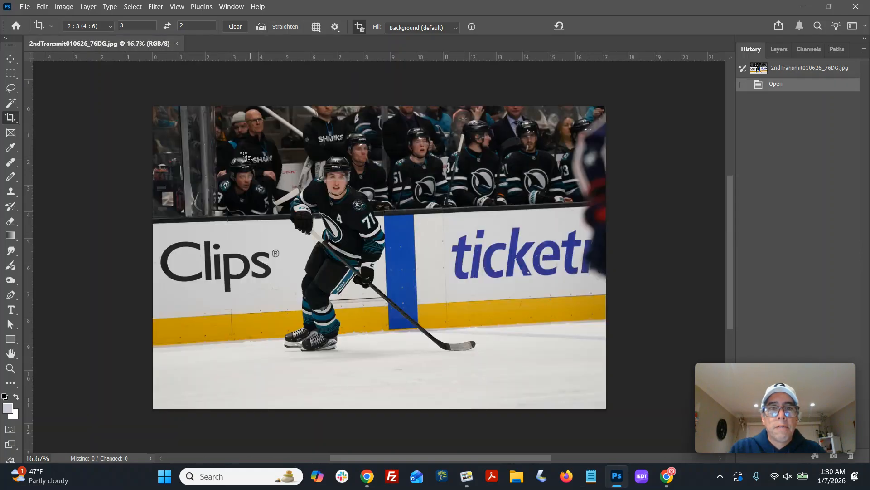
- Crop 2ndTransmit010626_76DG to a slightly rotated 2:3 frame of about 12.4 by 8.2 in around player 71 and his stick
drag(207, 147, 507, 383)
drag(476, 321, 466, 316)
double_click(464, 315)
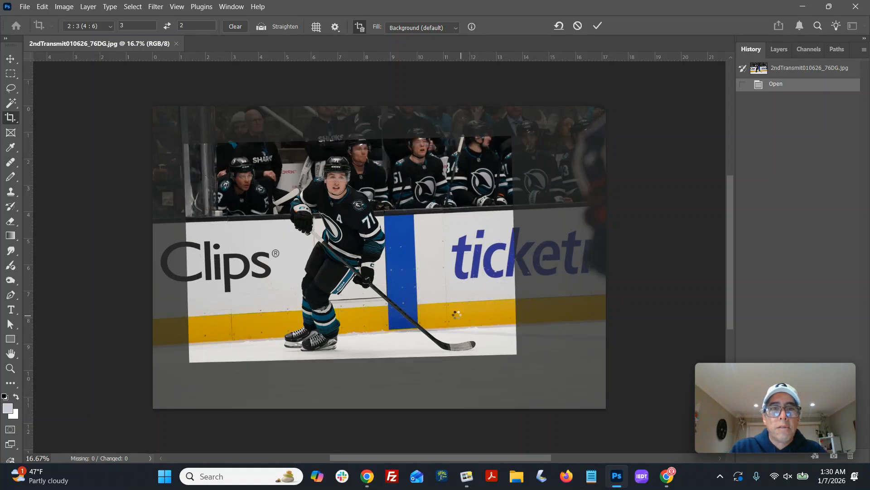
- Inspect the cropped 2ndTransmit010626_76DG up close around player 71 and close it without saving
click(10, 368)
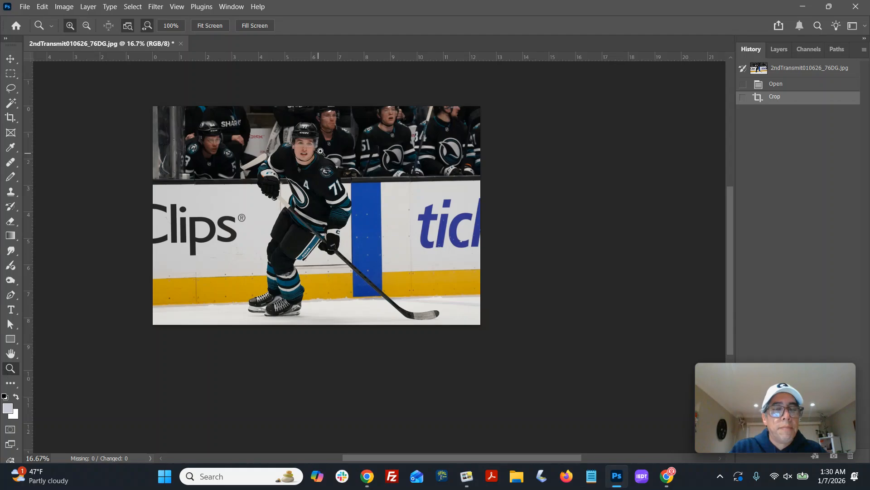
click(320, 151)
key(ctrl+w)
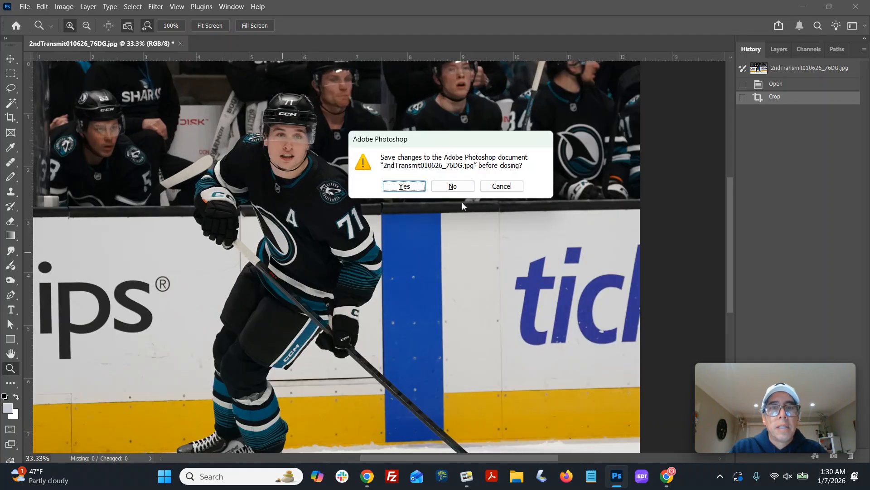
click(455, 186)
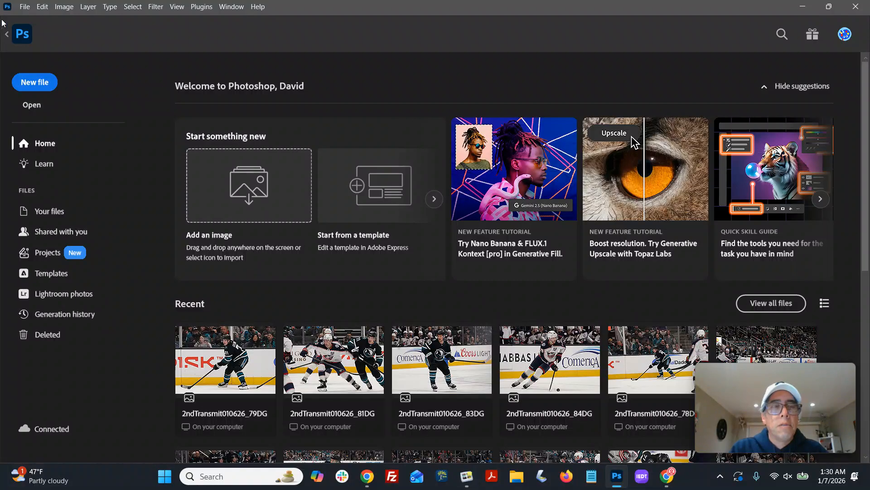
- Open the remaining photos from 2ndTransmit010626_86DG through 2ndTransmit010626_98DG in the 2nd folder
click(24, 6)
click(26, 33)
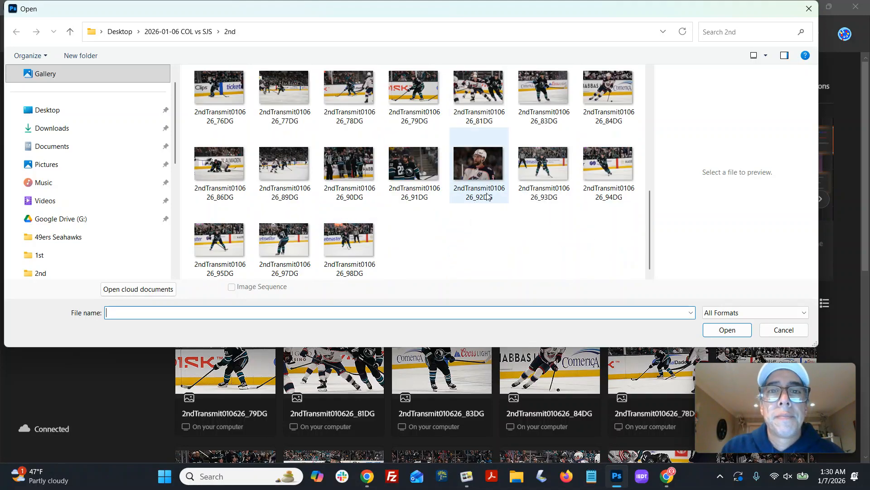
drag(642, 165, 179, 265)
click(725, 330)
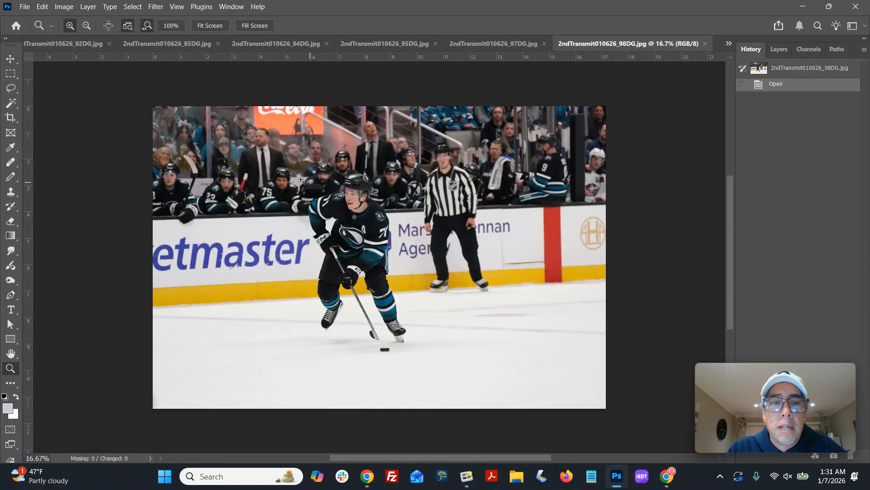
- Try a vertical 2:3 crop of 2ndTransmit010626_98DG, about 5.2 by 7.9 in around player 71 and the puck, and undo it
click(10, 118)
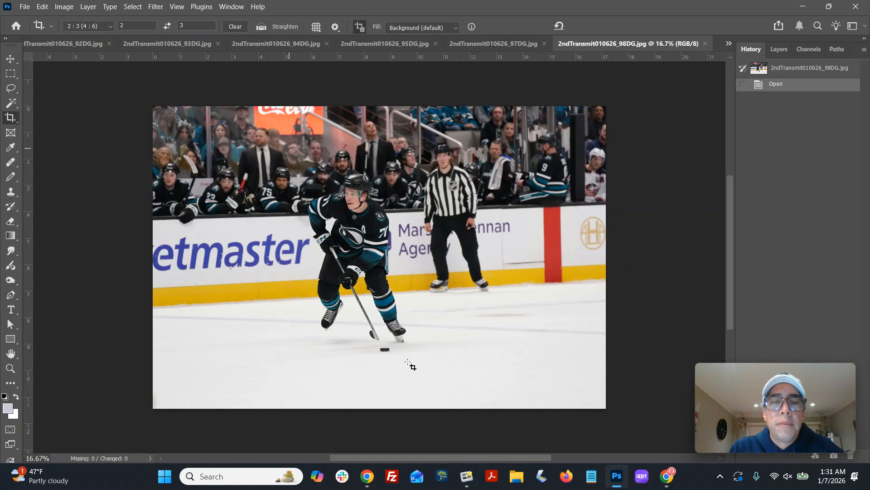
drag(289, 149, 430, 402)
drag(404, 367, 407, 365)
drag(393, 313, 390, 316)
drag(289, 366, 291, 362)
key(Return)
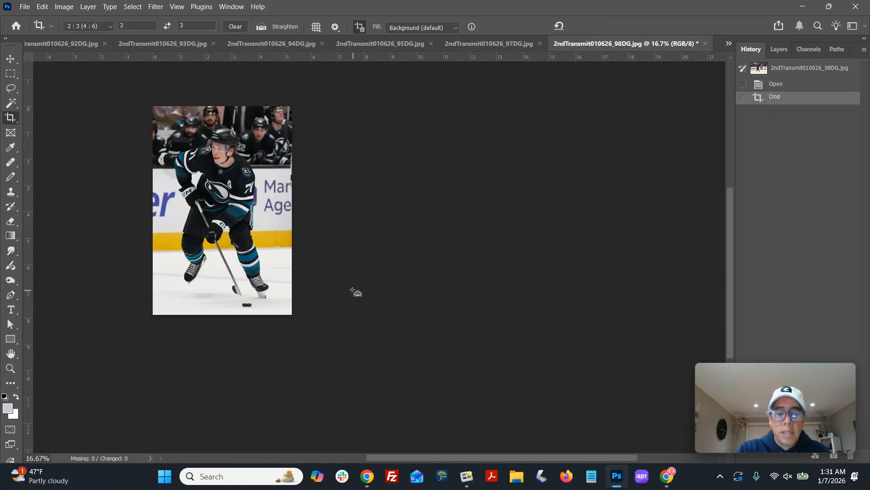
key(ctrl+z)
- Crop 2ndTransmit010626_98DG in two passes to a vertical 2:3 frame of about 5.2 by 7.8 in around player 71 and the puck
drag(285, 143, 415, 365)
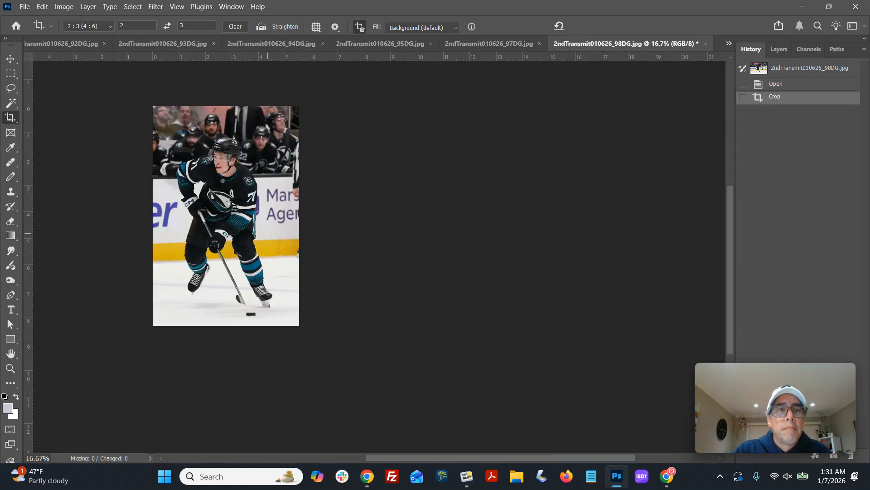
drag(133, 95, 296, 320)
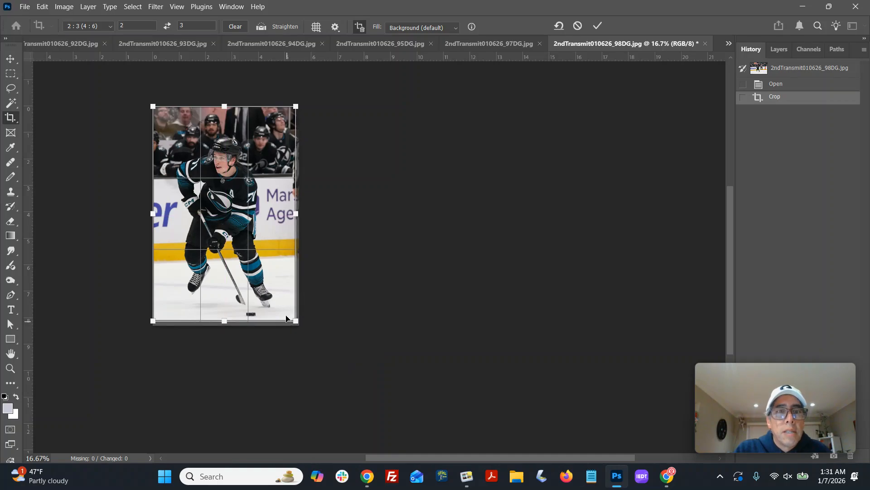
drag(152, 105, 155, 109)
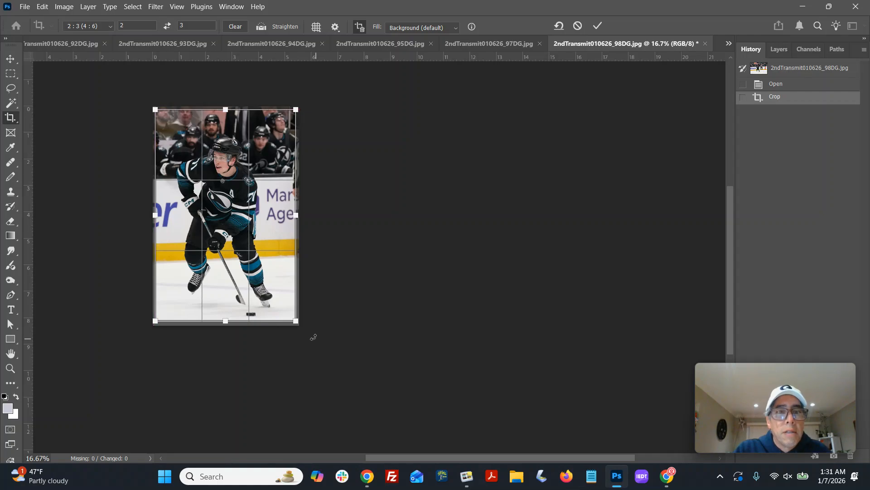
drag(296, 321, 292, 319)
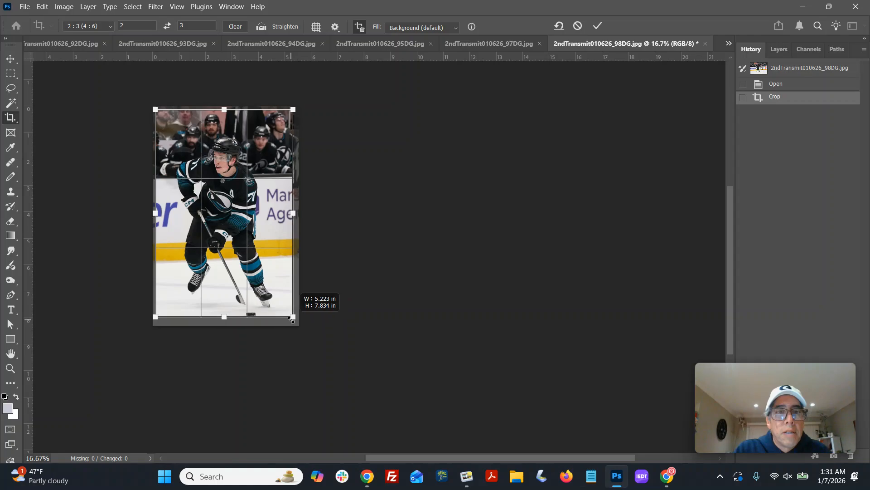
key(Down)
key(Down)
key(Down)
key(Down)
key(Down)
key(Down)
key(Down)
key(Down)
key(Down)
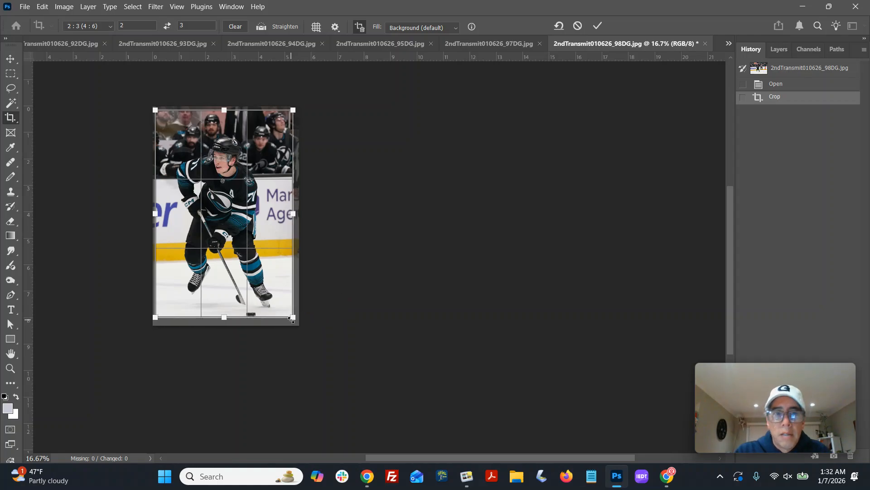
key(Up)
key(Up)
key(Up)
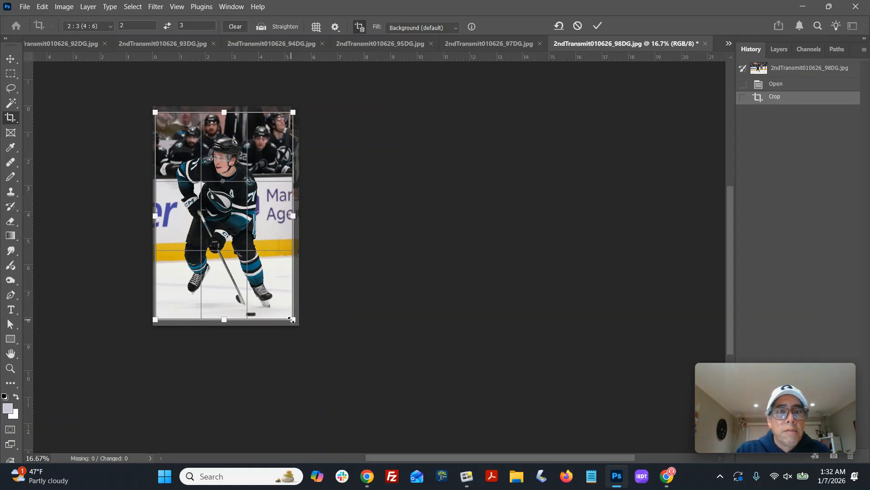
key(Return)
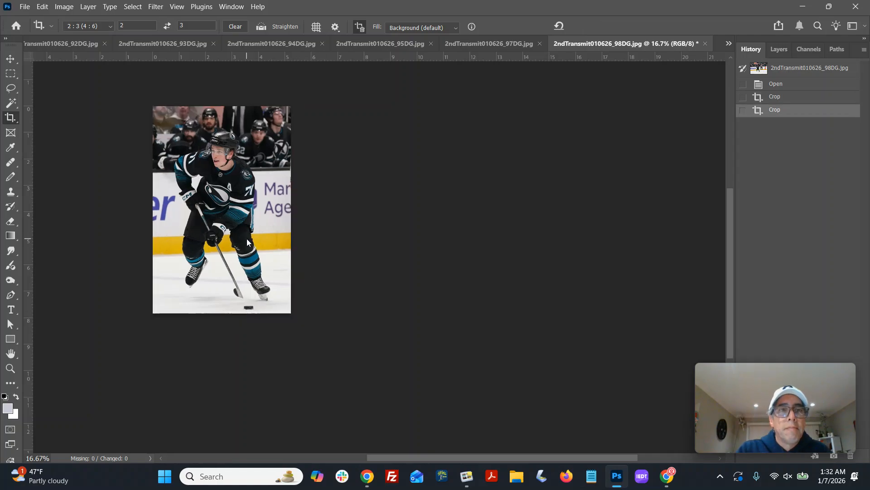
- Trim a sliver off the right and bottom edges of the cropped 2ndTransmit010626_98DG, keeping the 2:3 ratio
key(ctrl+plus)
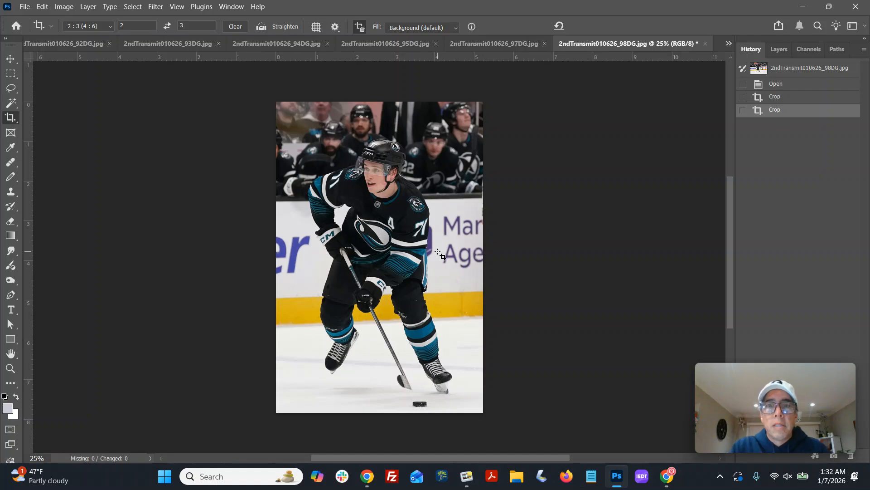
drag(252, 87, 475, 411)
key(Return)
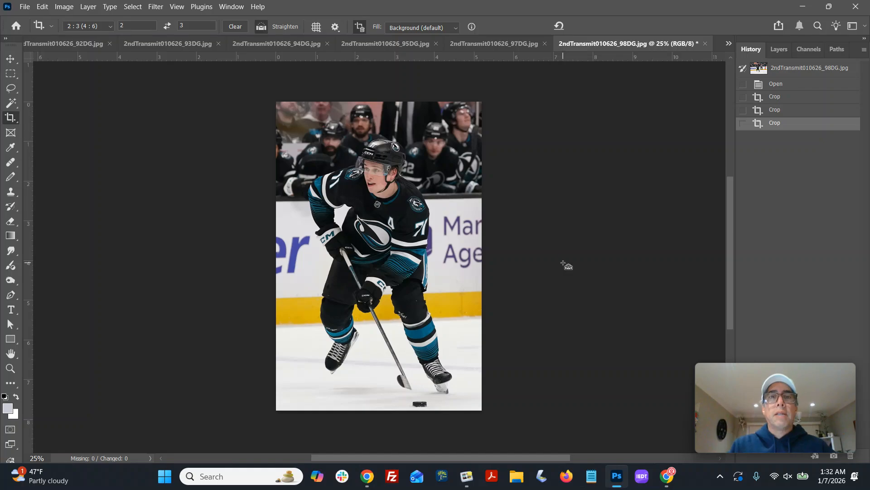
- Save the cropped 2ndTransmit010626_98DG over its original JPEG at quality 10 and close it
key(ctrl+shift+s)
key(Return)
key(Return)
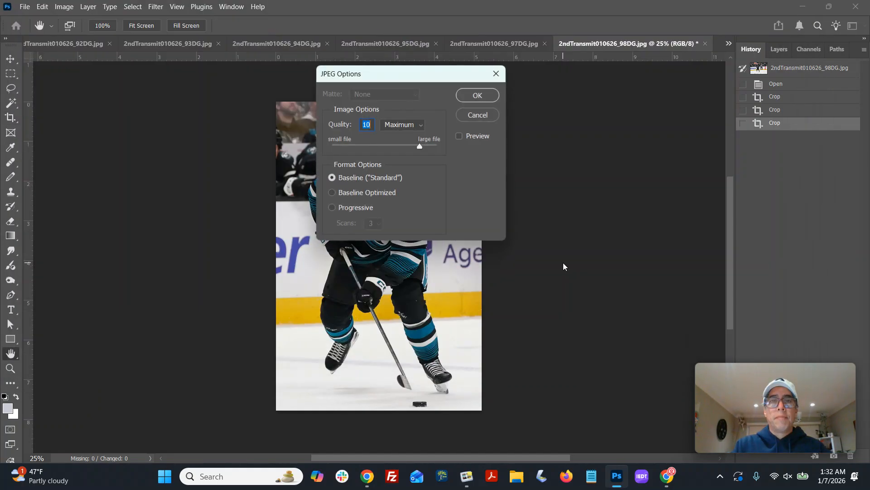
key(Return)
key(ctrl+w)
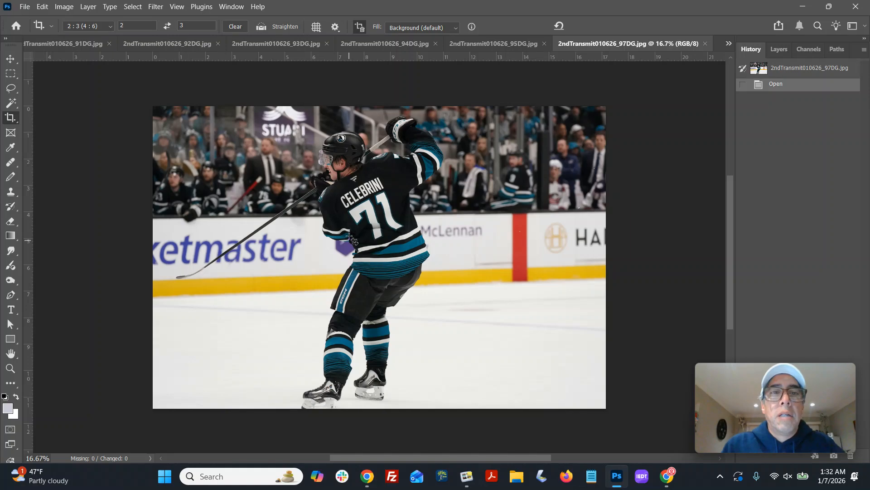
- Crop 2ndTransmit010626_97DG to a horizontal 2:3 frame of about 11.3 by 7.5 in around player 71's upper body and raised stick
drag(153, 106, 425, 313)
drag(395, 262, 406, 261)
key(Return)
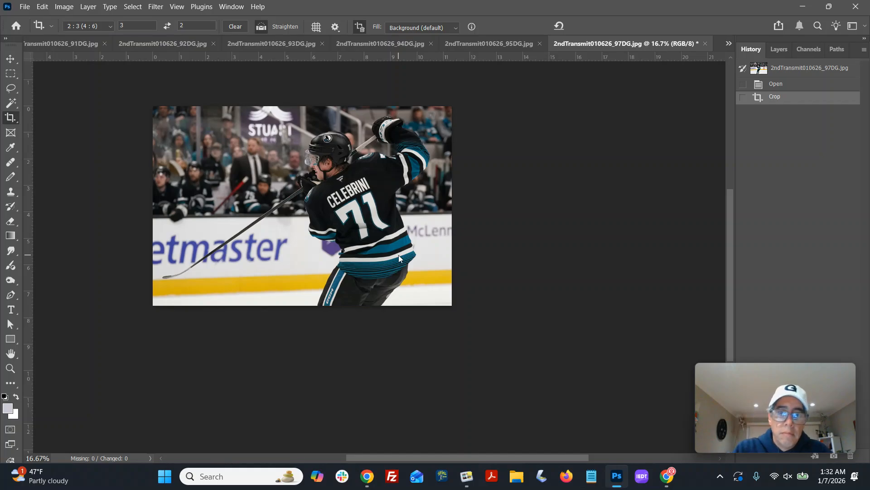
- Save the cropped 2ndTransmit010626_97DG over its original JPEG and close it
key(ctrl+shift+s)
key(Return)
key(Return)
key(Return)
key(ctrl+w)
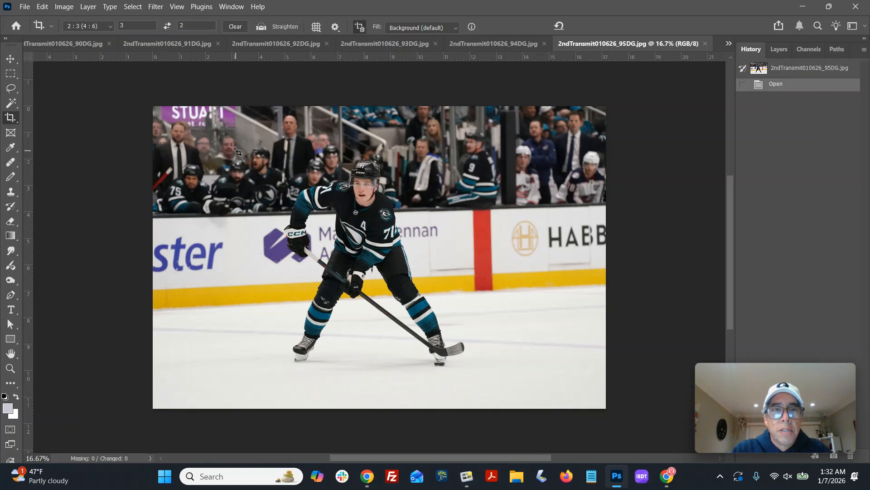
- Frame a slightly rotated horizontal 2:3 crop of about 13.2 by 8.8 in around player 71 and the puck in 2ndTransmit010626_95DG
drag(189, 139, 539, 391)
drag(517, 395, 522, 395)
drag(446, 305, 446, 309)
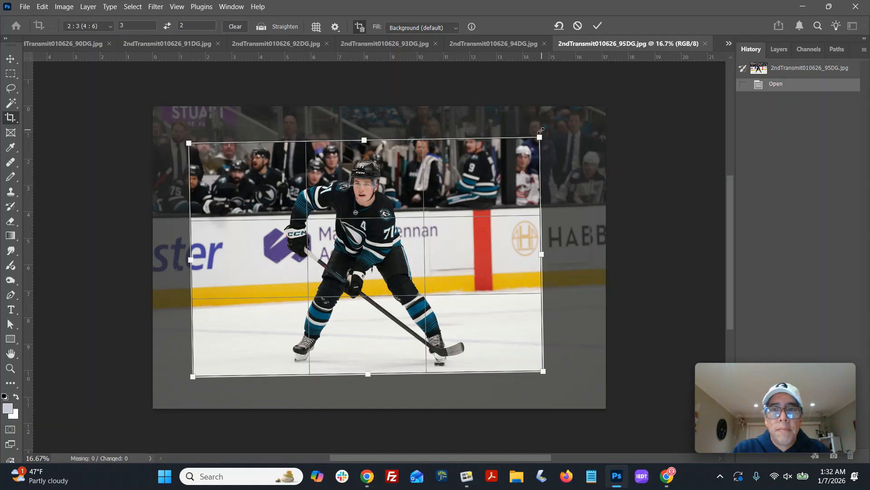
- Tighten the slightly rotated 3:2 crop around the player in 2ndTransmit010626_95DG.jpg and apply it
drag(540, 136, 534, 136)
drag(535, 136, 536, 138)
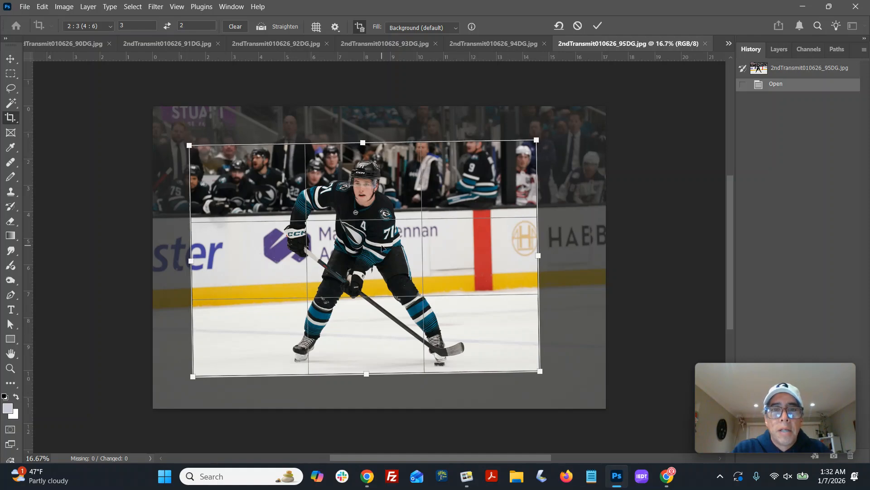
key(Return)
- Save the cropped 2ndTransmit010626_95DG over its existing JPEG and close the image
key(ctrl+shift+s)
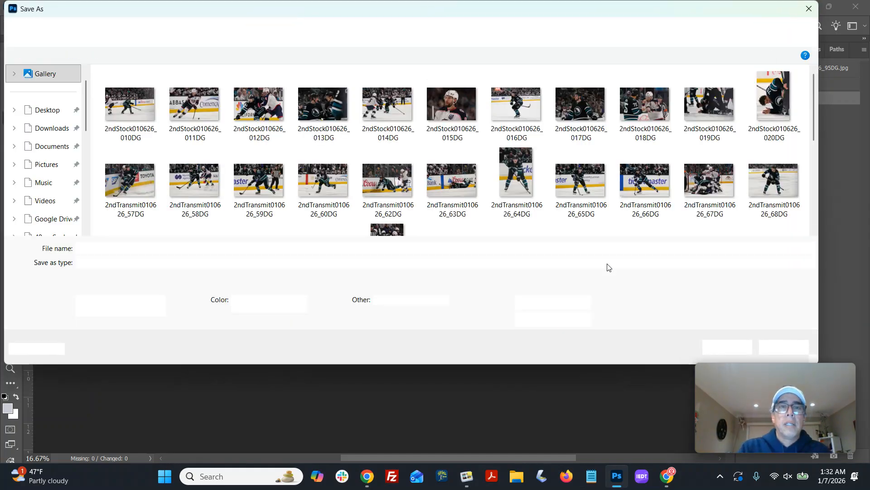
key(Return)
key(Return)
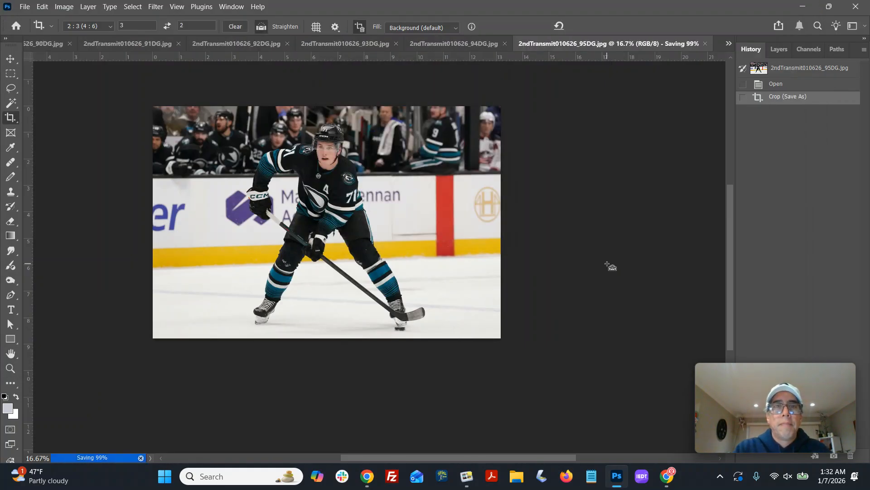
key(ctrl+w)
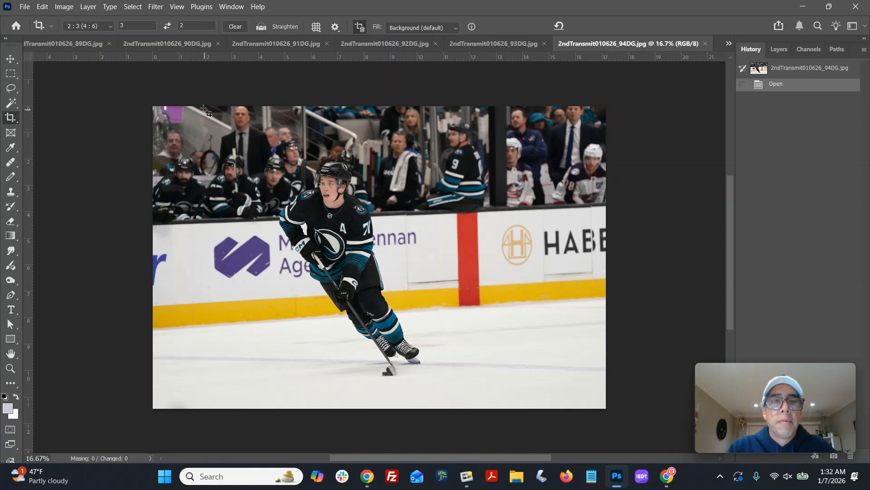
- Try a vertical 2:3 crop around the skating player in 2ndTransmit010626_94DG.jpg
click(167, 26)
mouse_move(278, 136)
mouse_down()
mouse_move(369, 254)
mouse_move(451, 396)
mouse_move(434, 403)
mouse_up()
drag(423, 330, 408, 325)
key(Return)
- Close 2ndTransmit010626_94DG.jpg without saving the crop, and close the unedited 2ndTransmit010626_93DG.jpg
key(ctrl+w)
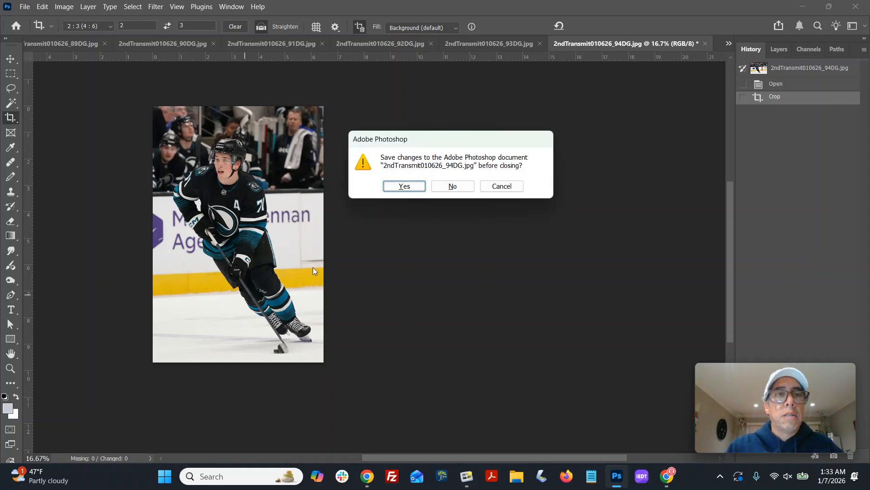
click(445, 190)
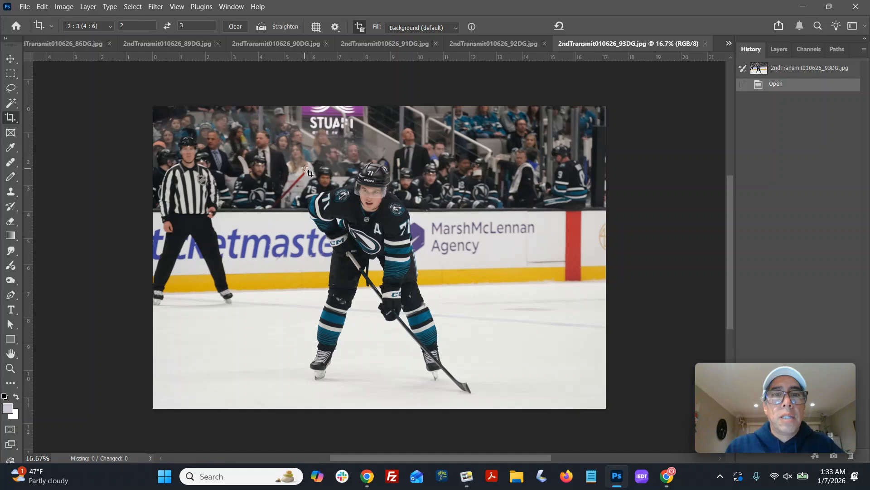
key(ctrl+w)
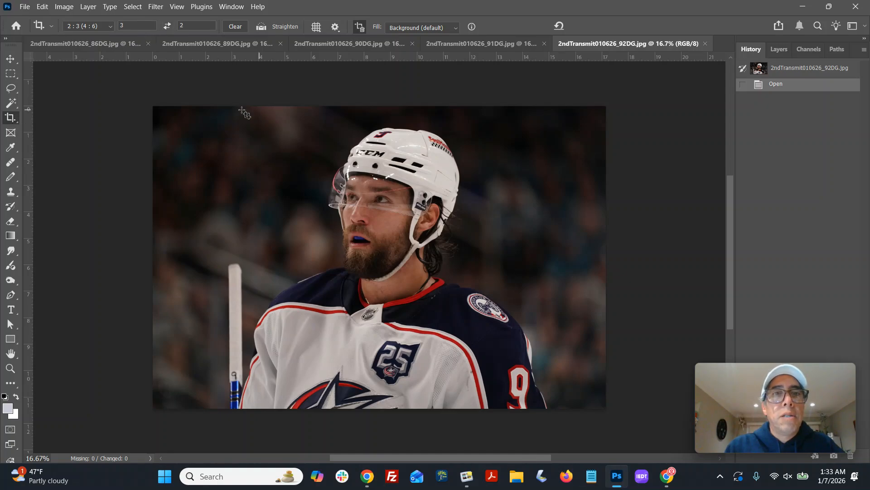
- Crop 2ndTransmit010626_92DG.jpg at 3:2, trimming a little off the left and lower edges of the player portrait
drag(132, 94, 630, 455)
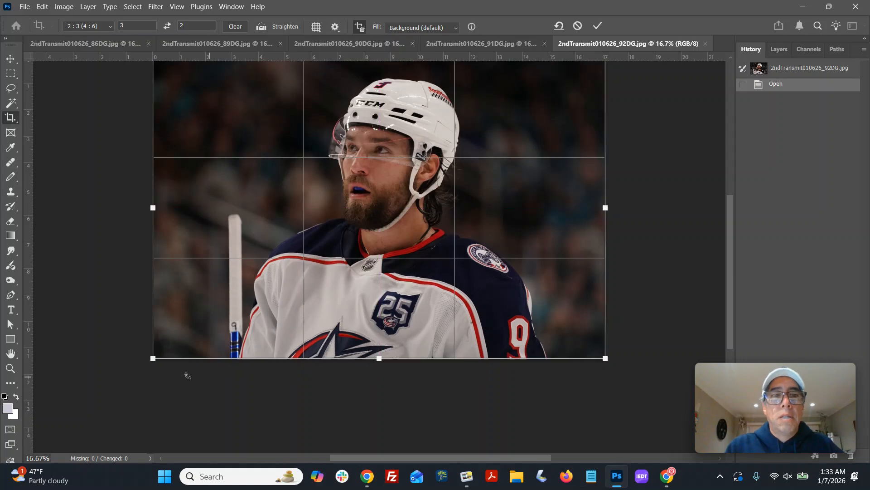
drag(150, 361, 170, 349)
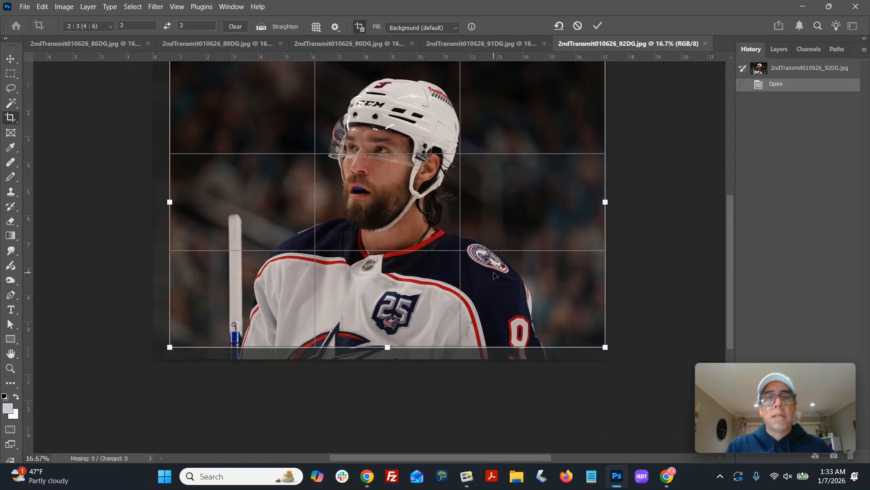
double_click(495, 275)
- Brighten the portrait's midtones with a Curves point at input 113, output 127
key(ctrl+m)
drag(597, 213, 587, 215)
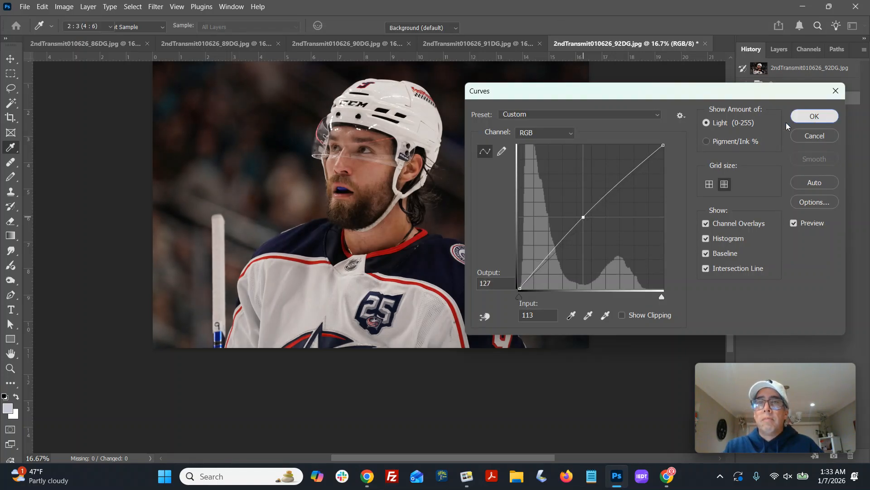
click(802, 118)
- Save the edited 2ndTransmit010626_92DG over its existing JPEG and close the image
key(ctrl+shift+s)
key(Return)
key(Return)
key(ctrl+w)
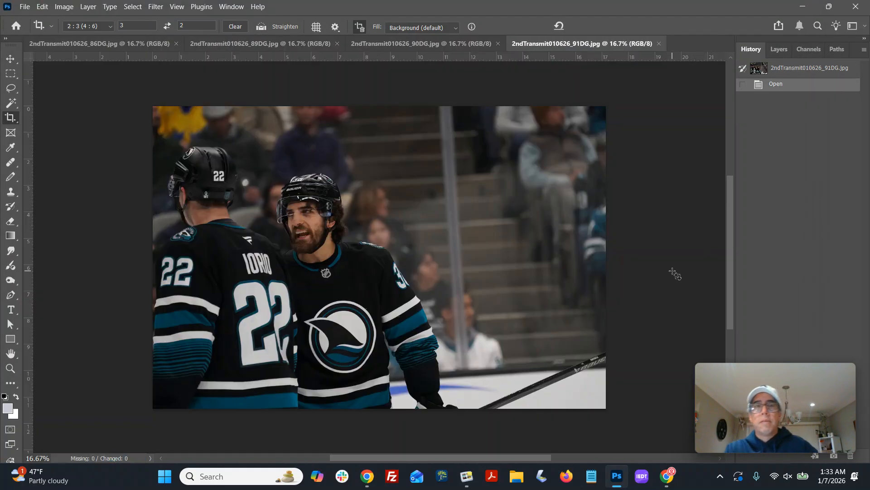
- Try a tilted 3:2 crop around the two teammates in 2ndTransmit010626_91DG.jpg
drag(153, 143, 491, 394)
drag(453, 342, 450, 334)
drag(523, 365, 476, 338)
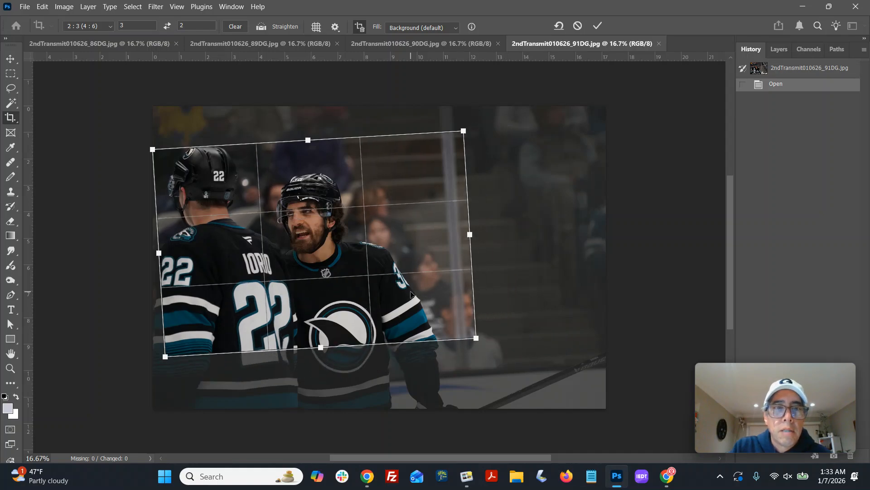
key(Return)
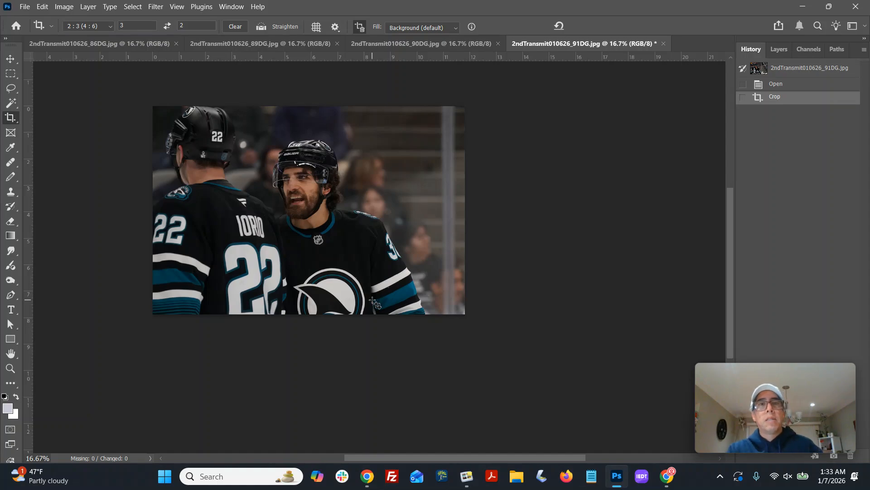
- Close 2ndTransmit010626_91DG.jpg without saving the crop
key(ctrl+w)
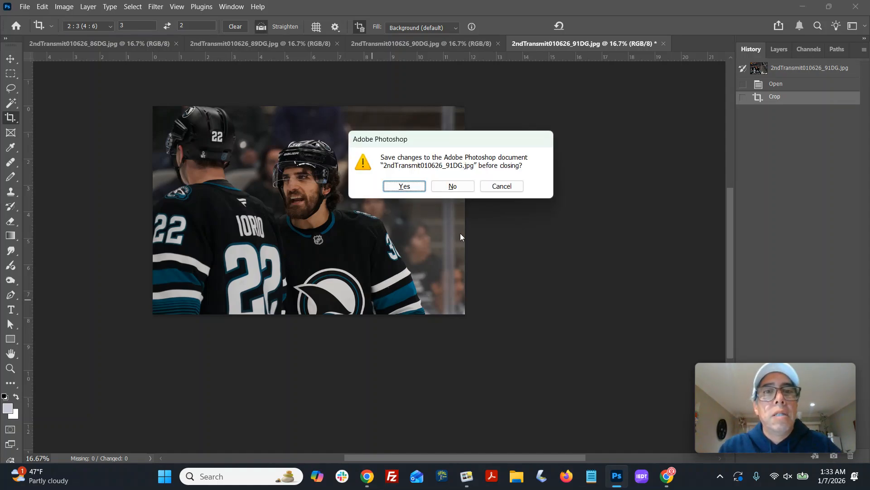
click(454, 187)
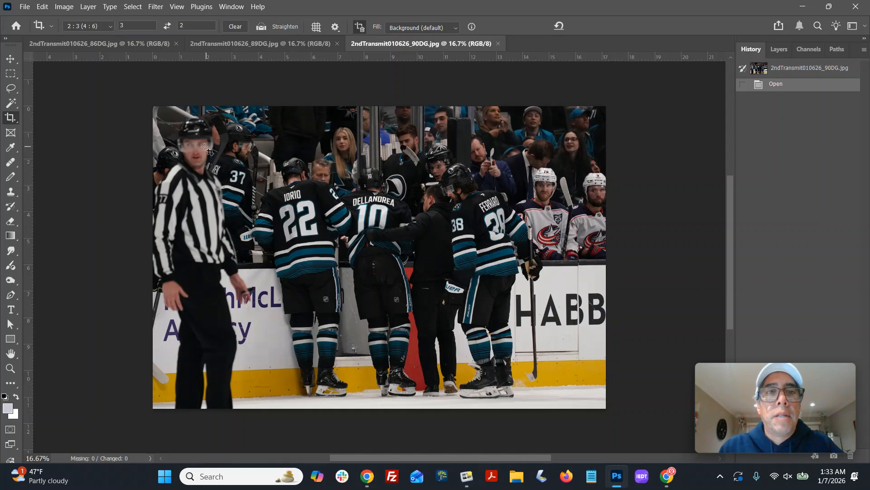
- Crop 2ndTransmit010626_90DG.jpg at 3:2 around the players at the bench, trimming the upper crowd and both sides
drag(191, 141, 648, 414)
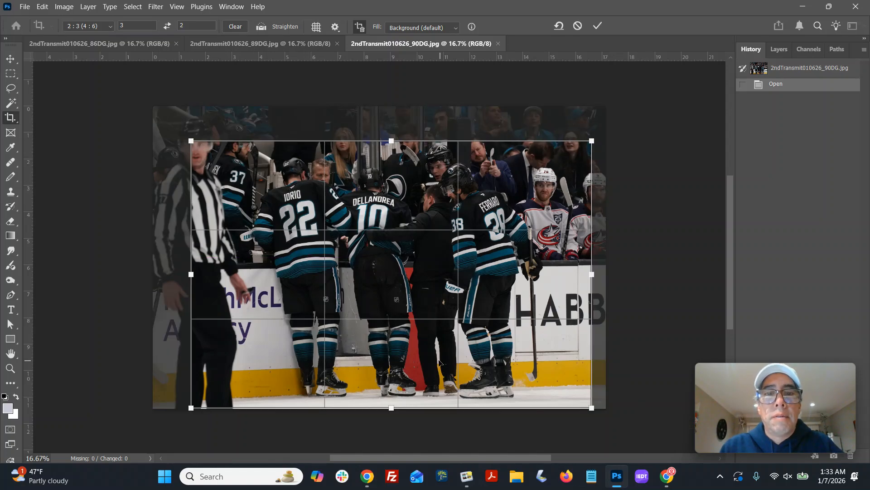
drag(438, 362, 431, 362)
key(Return)
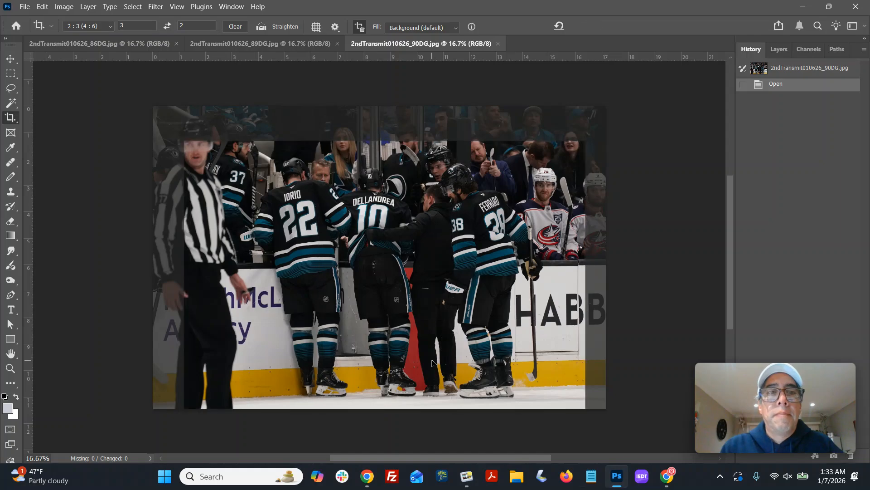
- Save the cropped 2ndTransmit010626_90DG over its existing JPEG and close the image
key(ctrl+shift+s)
key(Return)
key(Return)
key(ctrl+w)
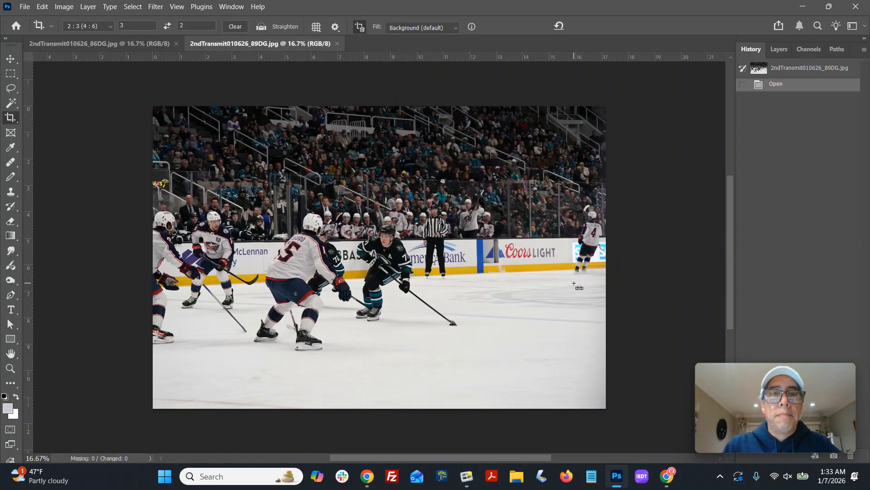
- Crop 2ndTransmit010626_89DG.jpg at 3:2 tightly around the puck carrier, the number 15 defender and the referee
drag(251, 200, 488, 355)
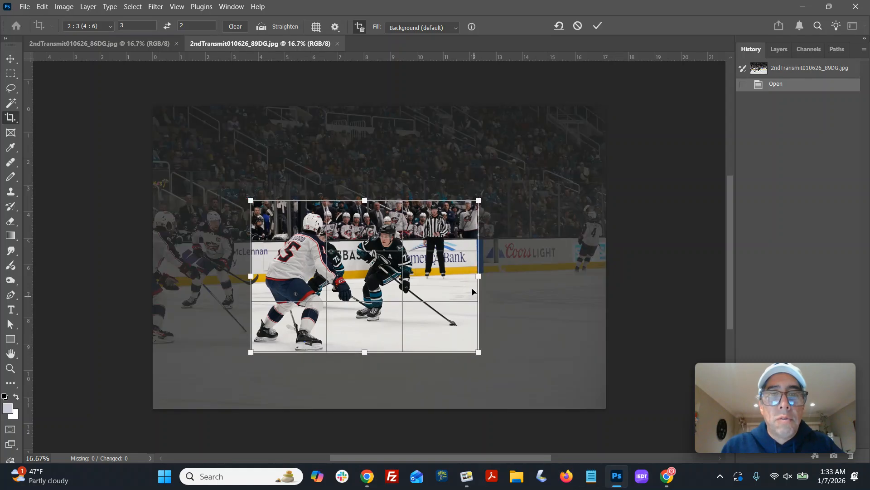
drag(479, 200, 496, 190)
drag(449, 244, 448, 245)
key(Return)
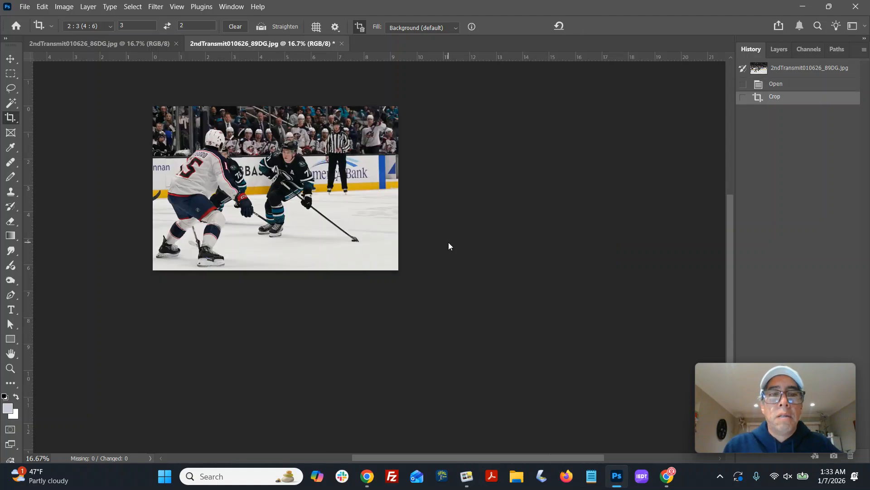
- Check the cropped 2ndTransmit010626_89DG at a larger size, then save it over its existing JPEG and close it
key(ctrl+0)
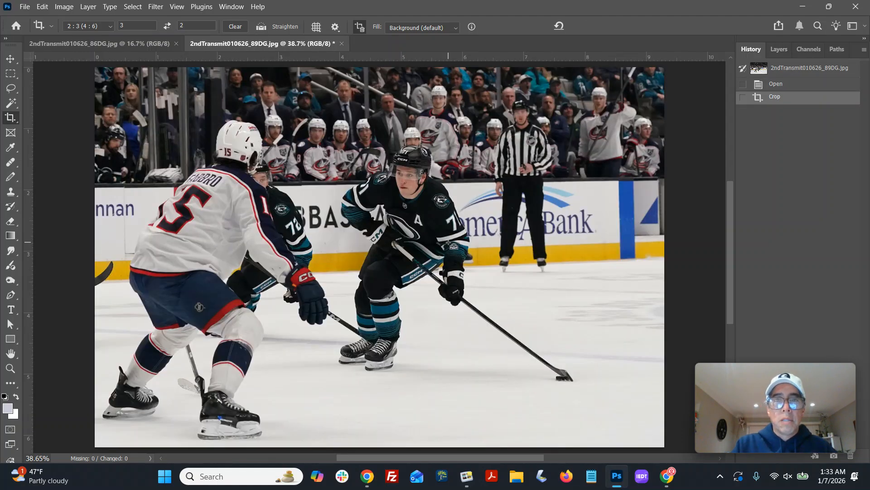
key(ctrl+minus)
key(ctrl+shift+s)
key(Return)
key(Return)
key(Return)
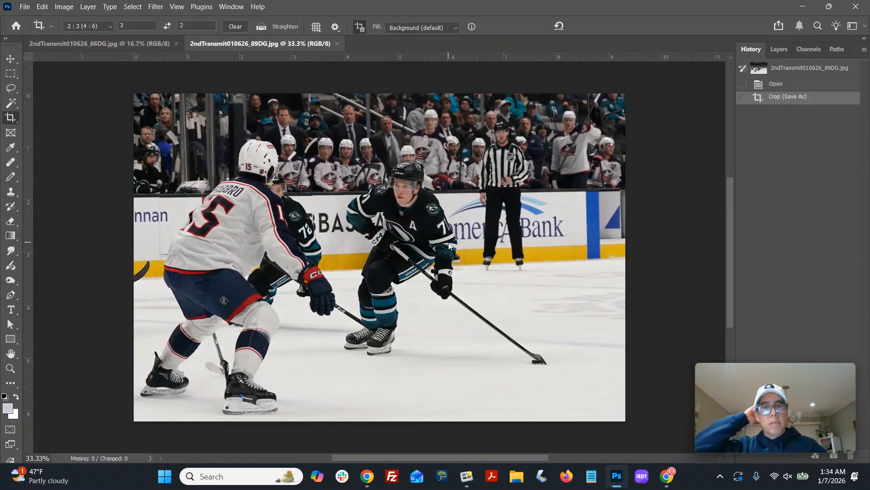
key(ctrl+w)
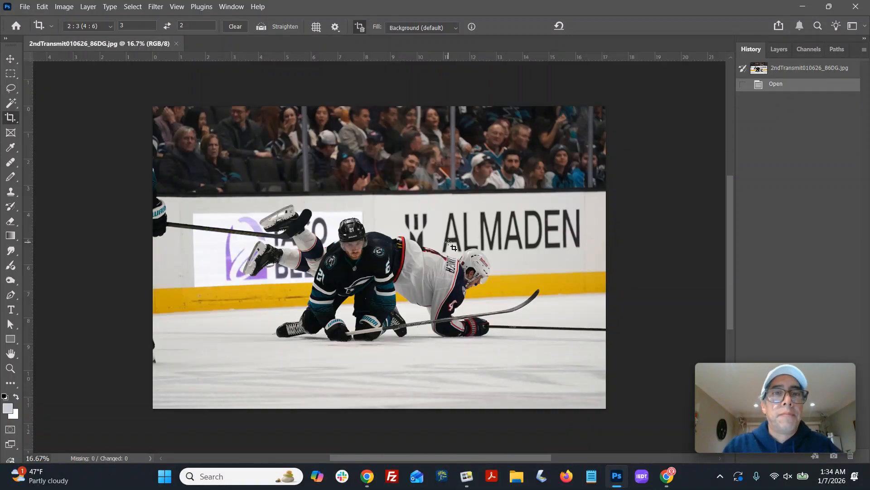
- Crop 2ndTransmit010626_86DG.jpg at 3:2 around the two fallen players, rotating the frame slightly to level the boards
drag(231, 172, 545, 423)
drag(495, 425, 498, 425)
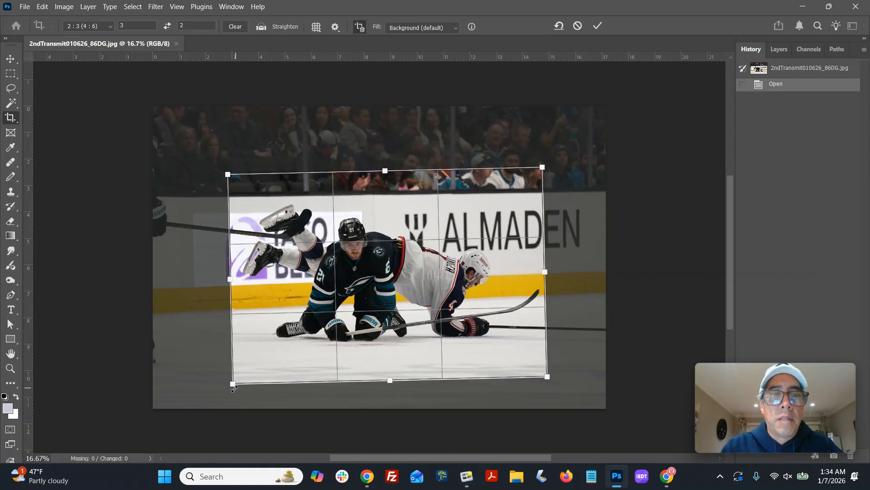
drag(234, 388, 219, 393)
drag(305, 351, 306, 335)
drag(540, 405, 529, 387)
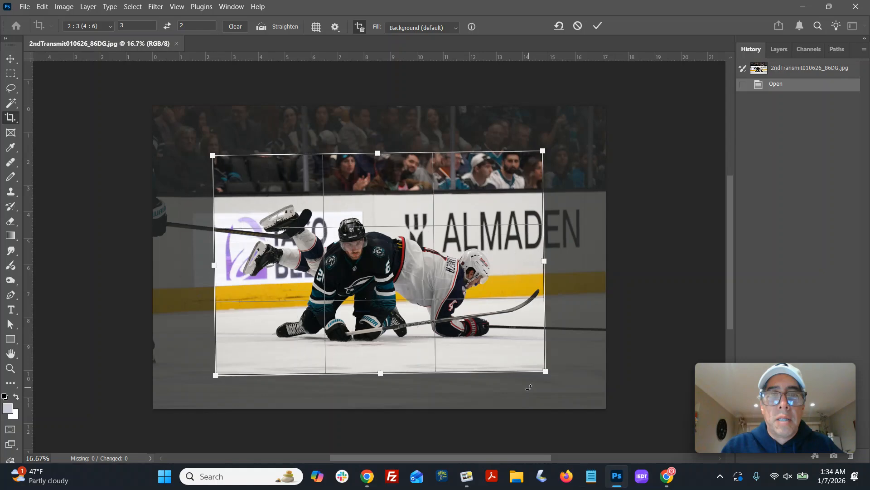
key(Return)
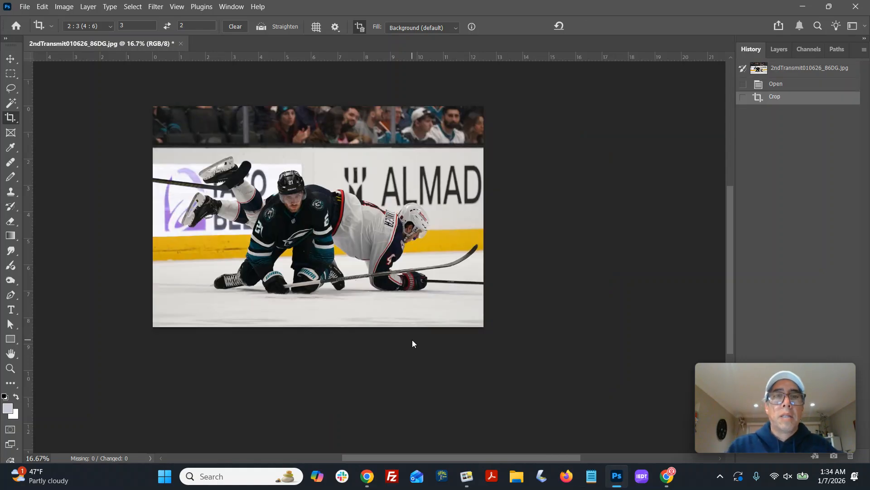
- Lighten the image's shadows with a Shadows/Highlights adjustment set to 16% shadows and 0% highlights
key(ctrl+plus)
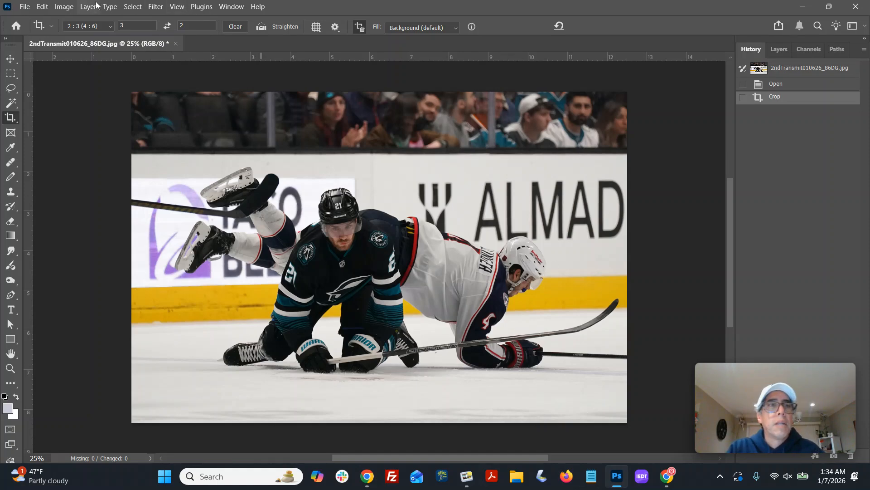
click(56, 7)
mouse_move(72, 35)
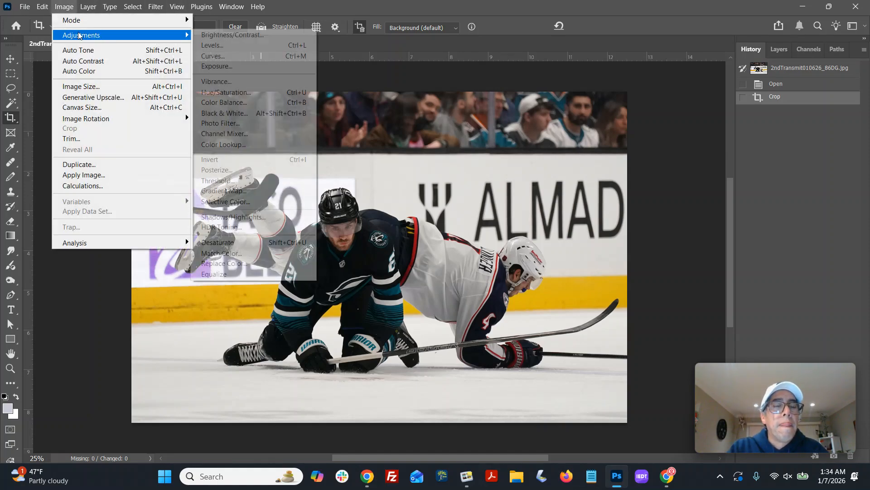
click(233, 217)
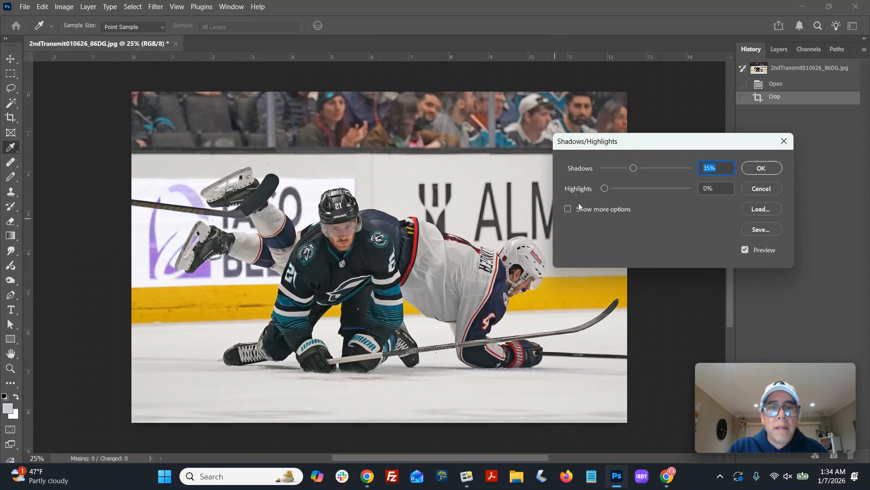
mouse_move(631, 169)
mouse_down()
mouse_move(605, 169)
mouse_move(620, 171)
mouse_up()
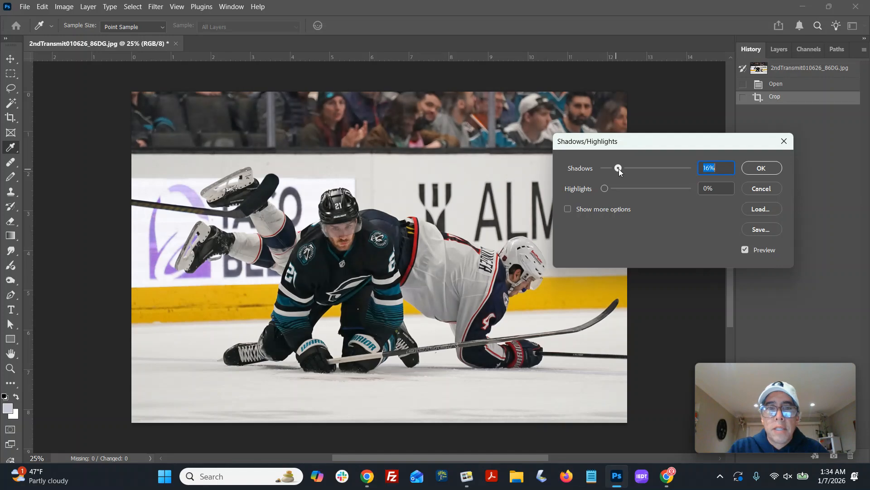
click(743, 168)
- Deepen the blacks slightly by moving the black point of the RGB curve inward with a Curves adjustment
key(ctrl+m)
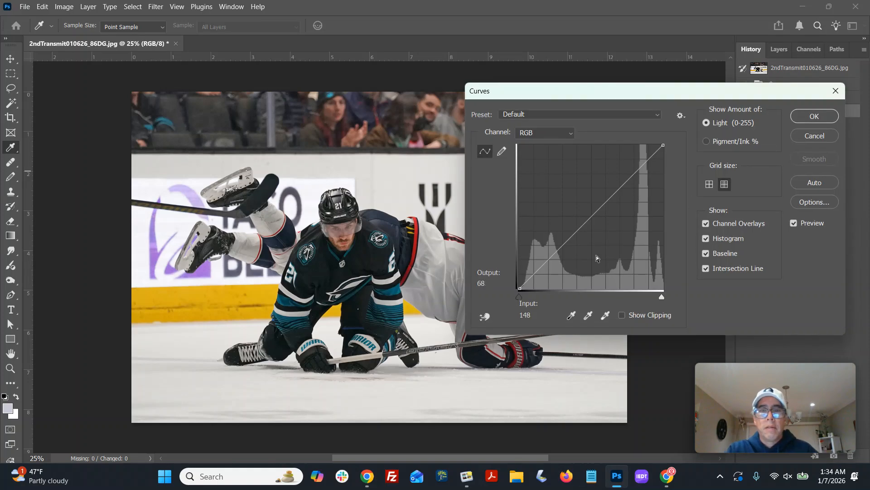
drag(521, 291, 525, 292)
click(805, 118)
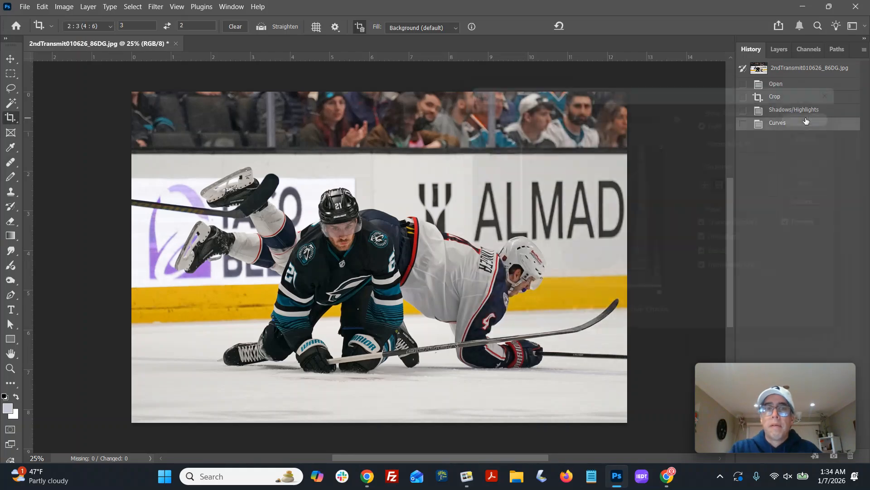
- Save the edited 2ndTransmit010626_86DG over its existing JPEG and close the image
key(ctrl+shift+s)
key(Return)
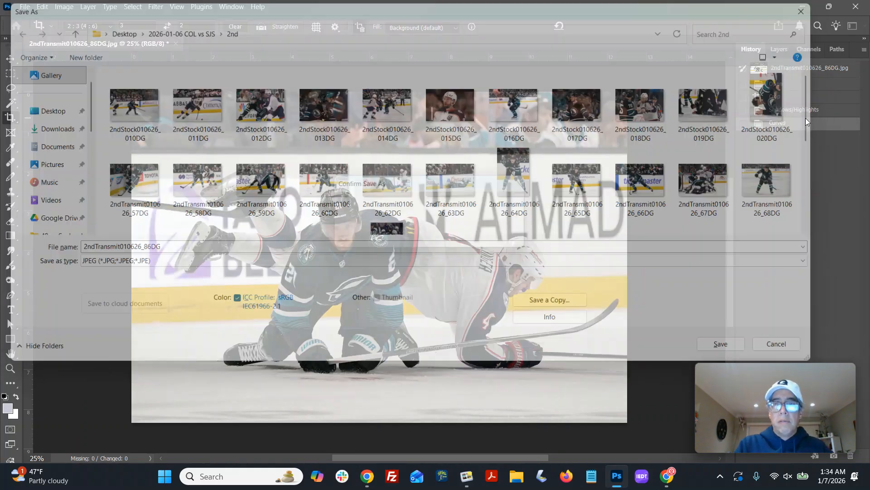
key(Return)
key(ctrl+w)
- Open the seven photos 3rdStock010626_001DG through 3rdStock010626_007DG from the 3rd folder of 2026-01-06 COL vs SJS
click(25, 7)
click(27, 30)
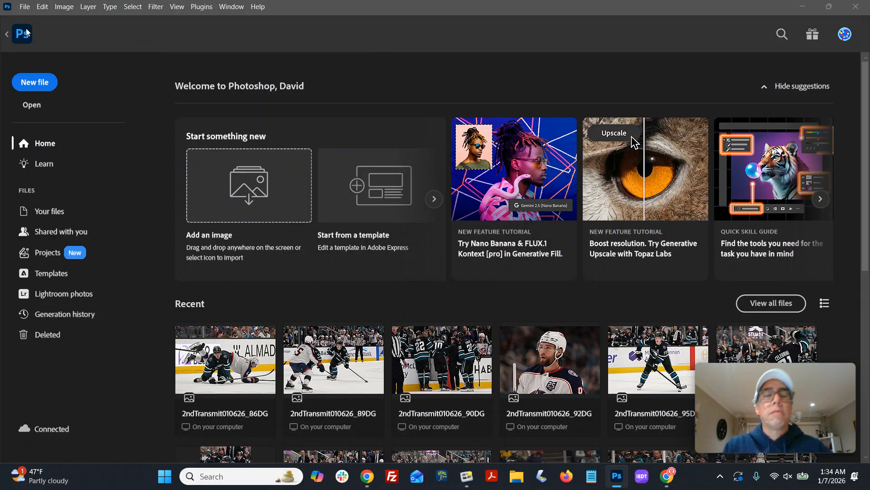
scroll(557, 173, down, 7)
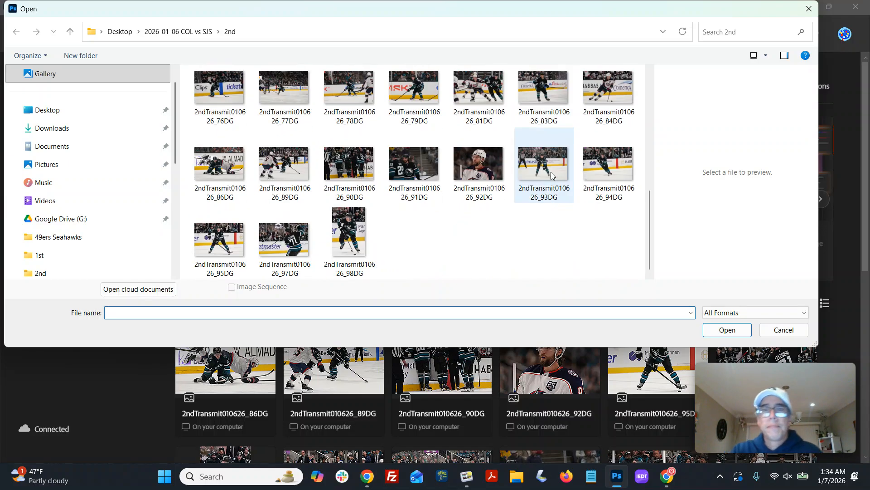
scroll(356, 225, up, 7)
click(178, 31)
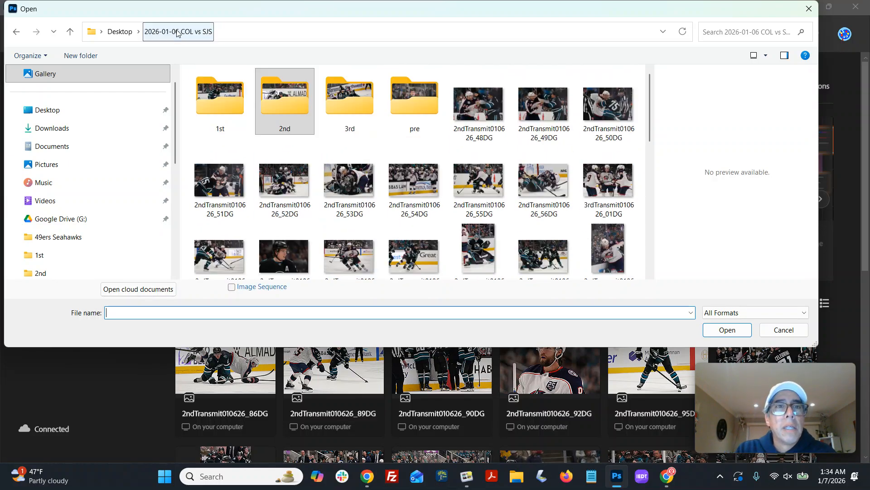
double_click(350, 91)
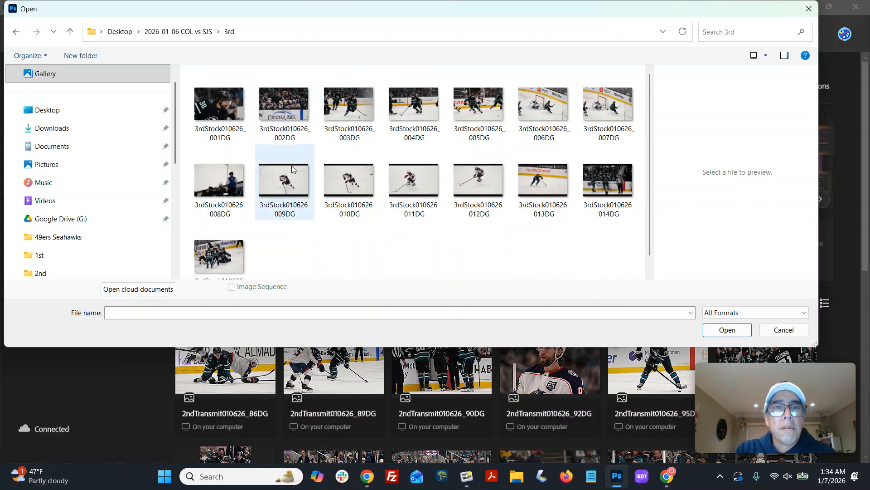
drag(644, 102, 199, 113)
click(727, 330)
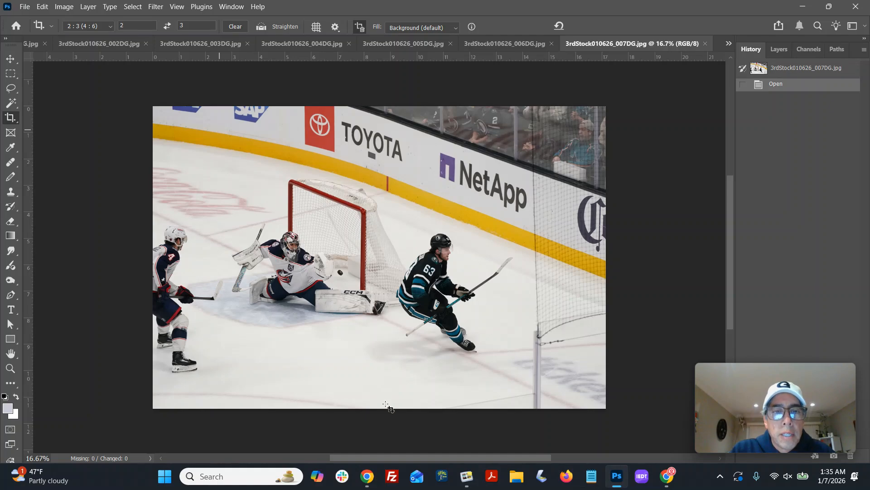
- Crop 3rdStock010626_007DG.jpg to a vertical 2:3 frame around the goalie and the net, leaving out both skaters
drag(219, 130, 382, 371)
drag(367, 336, 375, 337)
drag(228, 372, 219, 386)
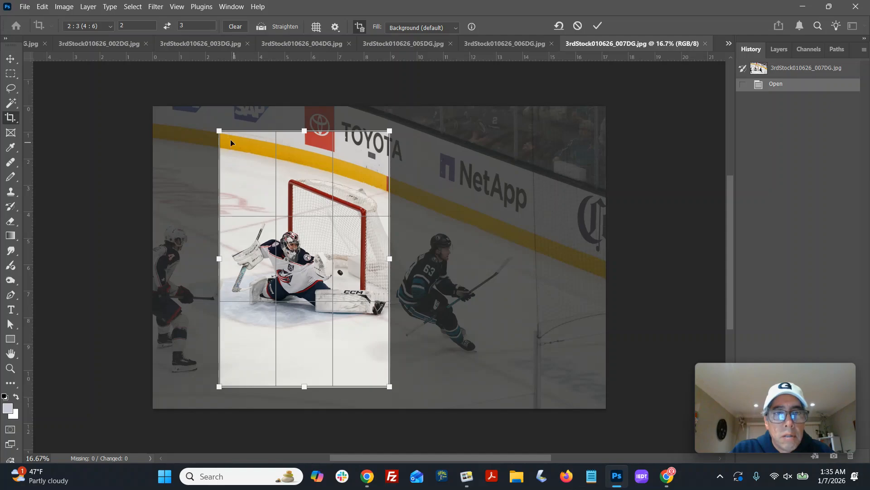
mouse_move(222, 136)
mouse_down()
mouse_move(215, 126)
mouse_move(221, 132)
mouse_up()
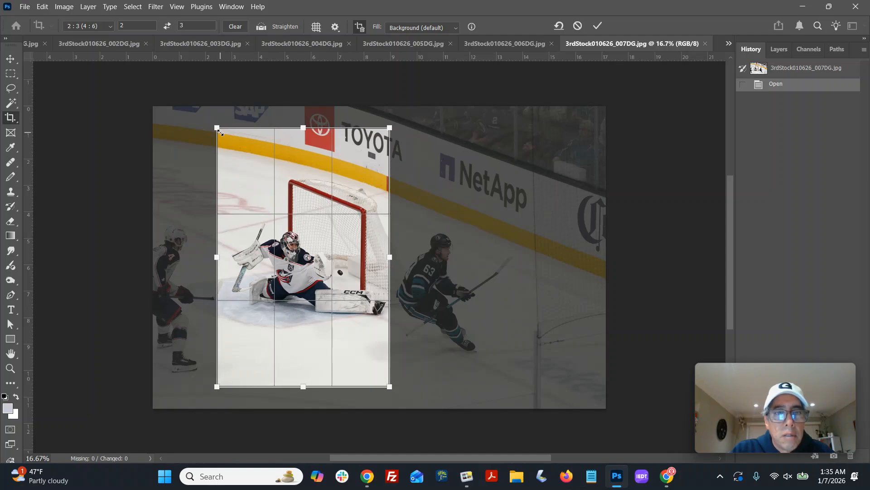
key(Return)
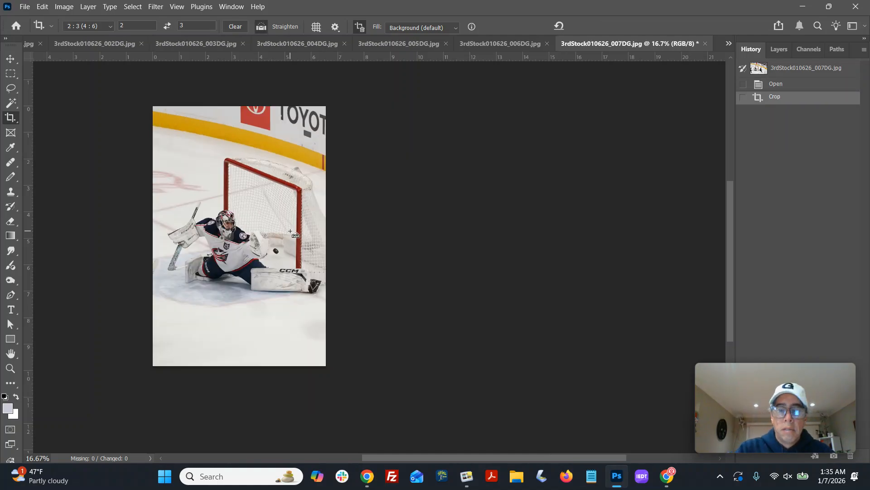
- Brighten the cropped goalie photo's midtones with a Curves adjustment, raising an RGB point to input 109 and output 124
key(ctrl+plus)
key(ctrl+plus)
key(ctrl+plus)
key(ctrl+plus)
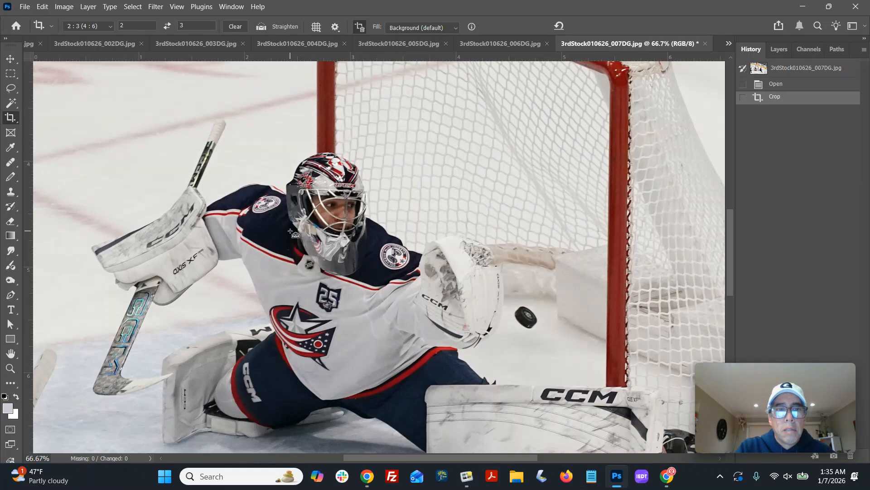
key(ctrl+minus)
key(ctrl+minus)
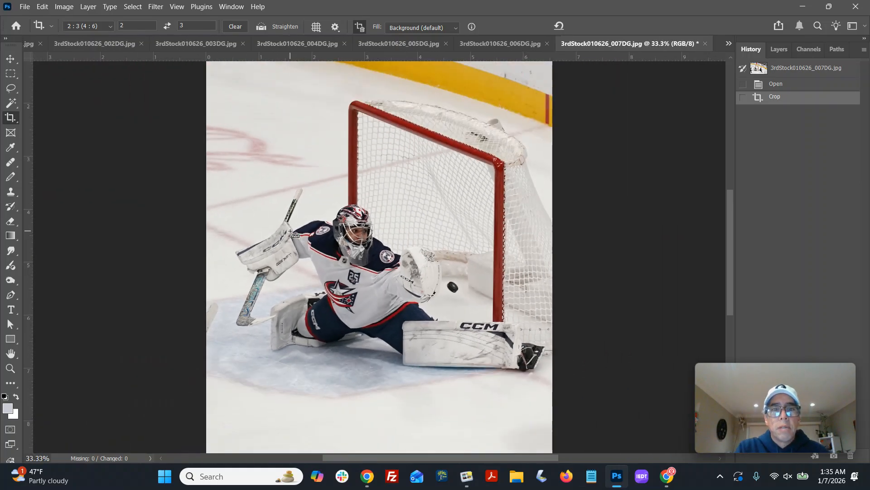
key(ctrl+m)
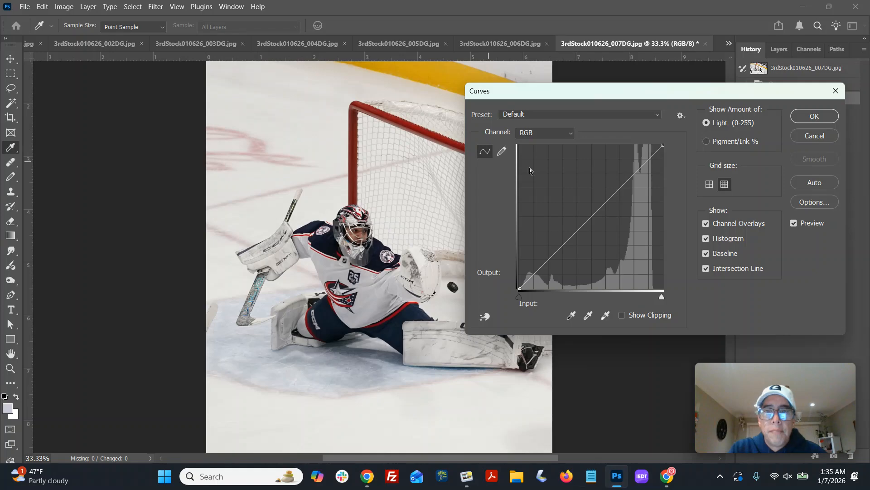
drag(589, 215, 581, 218)
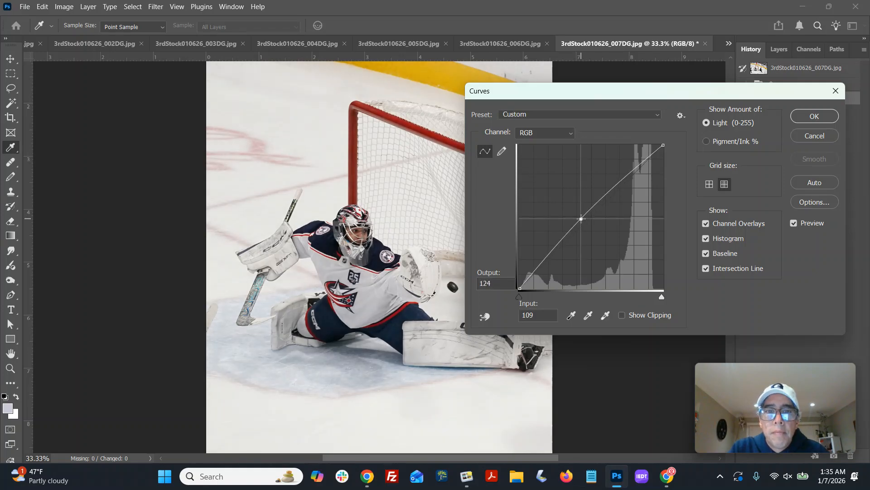
click(814, 116)
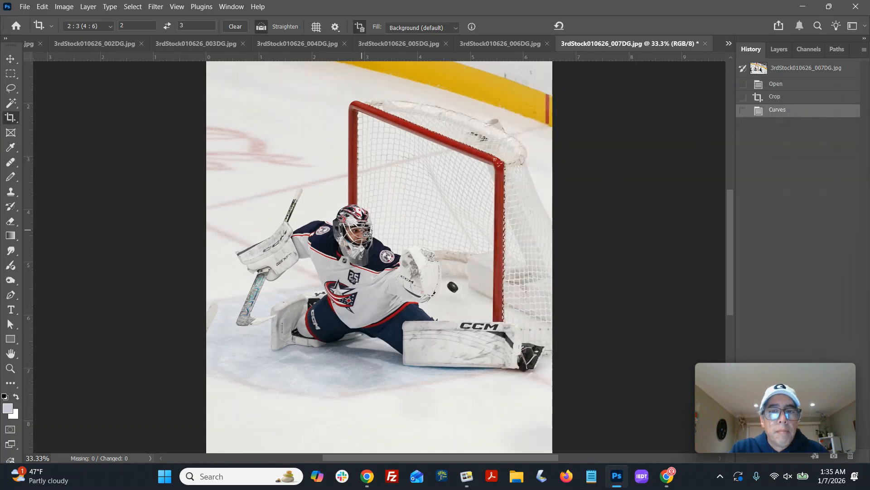
- Save 3rdStock010626_007DG under its own name as a JPEG at quality 10 and close the image
key(ctrl+shift+s)
key(Return)
key(Return)
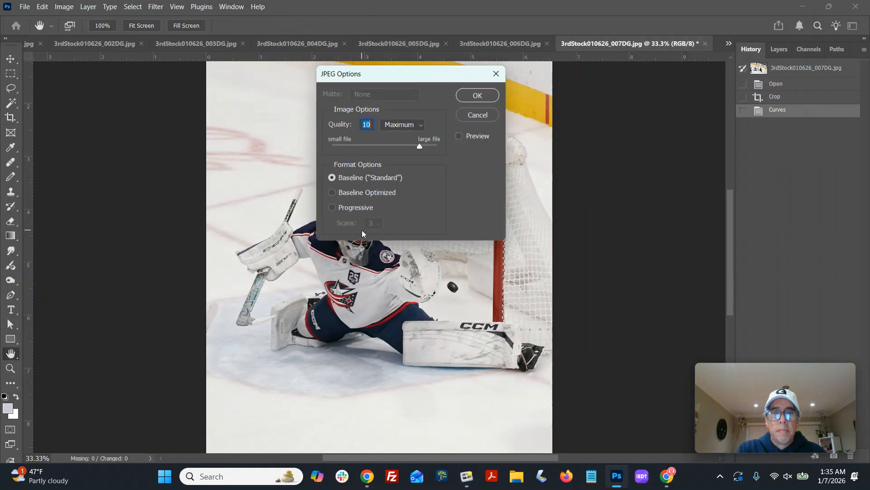
key(Return)
key(ctrl+w)
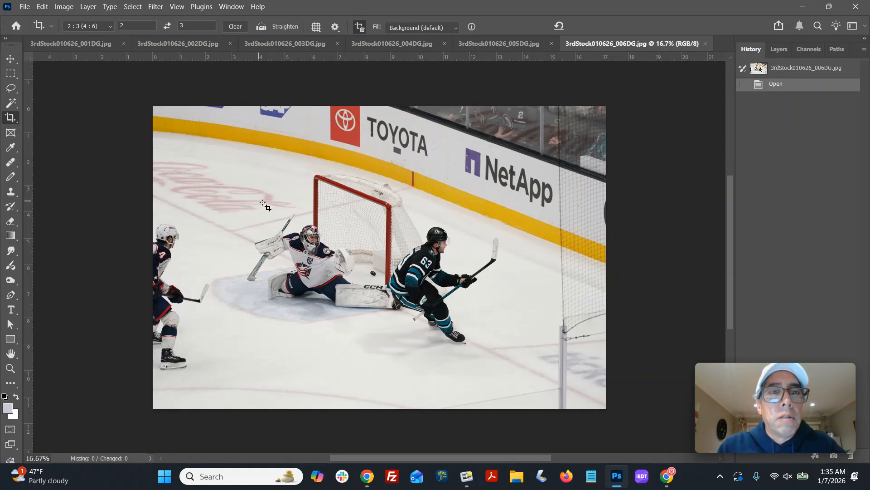
- Try a tight landscape 3:2 crop on the goalie in 3rdStock010626_006DG.jpg, then close the image without saving
click(167, 25)
drag(232, 208, 359, 307)
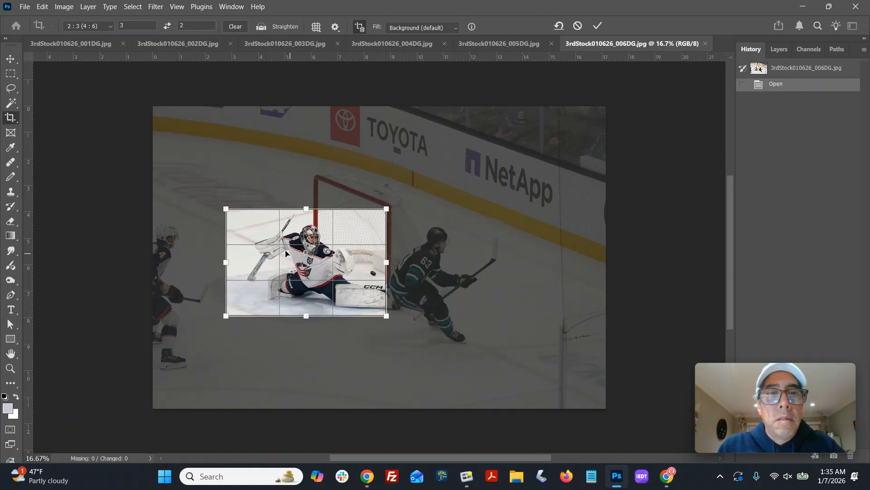
drag(229, 314, 231, 313)
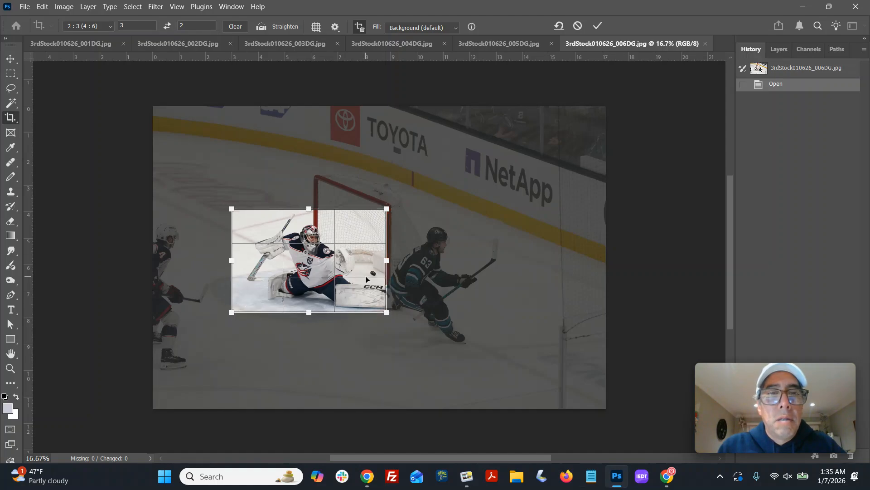
double_click(367, 281)
scroll(366, 280, up, 4)
scroll(366, 279, down, 1)
scroll(366, 278, up, 2)
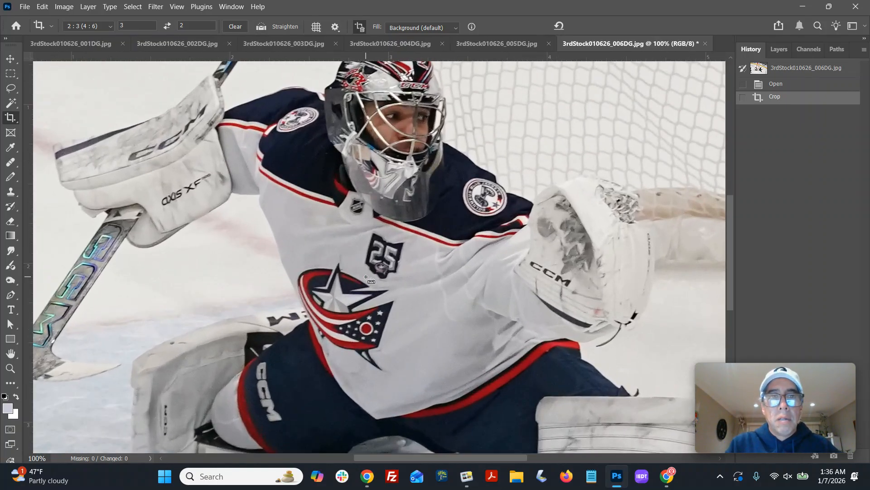
scroll(367, 278, down, 2)
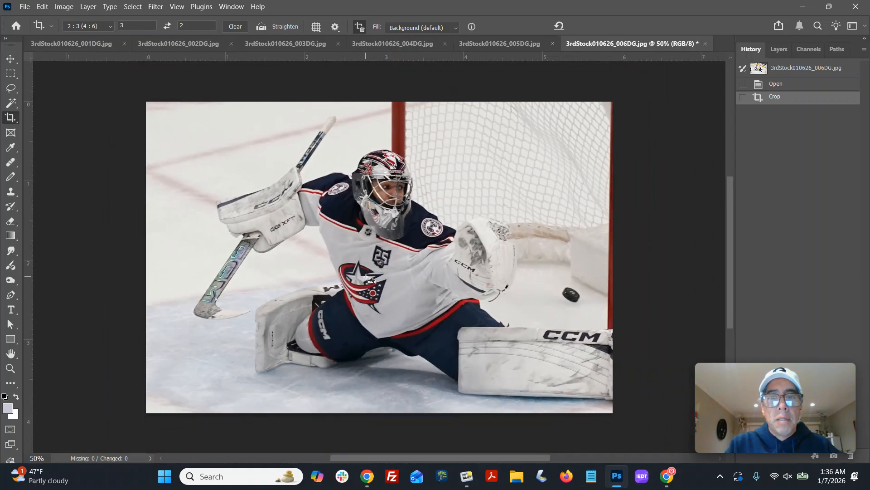
key(ctrl+w)
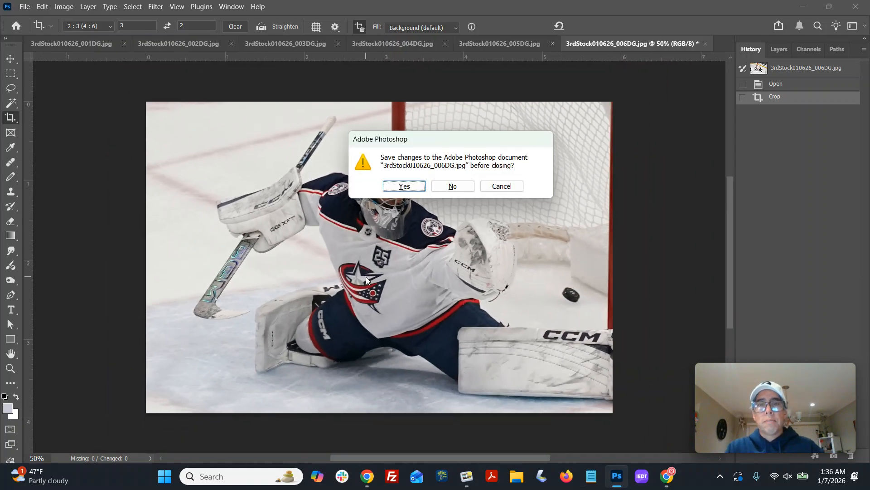
click(443, 189)
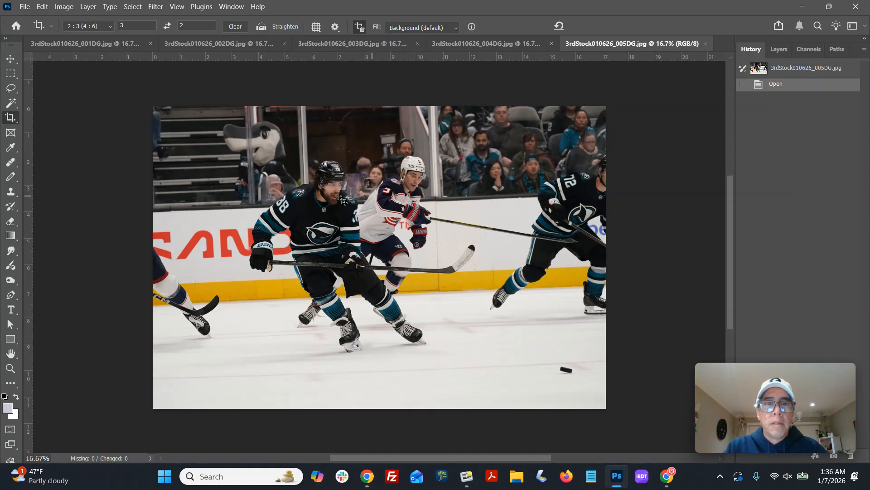
- Try a 3:2 crop around player 38 and the opponent behind him in 3rdStock010626_005DG.jpg, then close it without saving
drag(462, 329, 517, 362)
drag(460, 346, 451, 340)
key(Return)
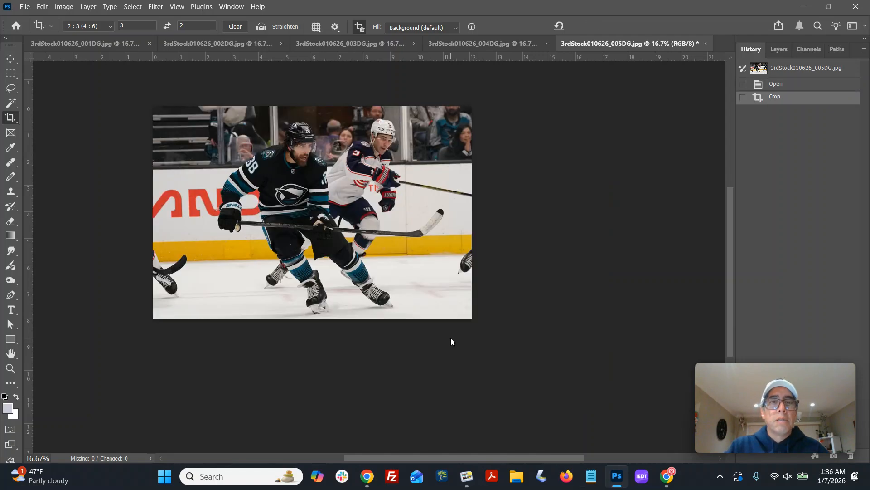
key(ctrl+w)
click(454, 187)
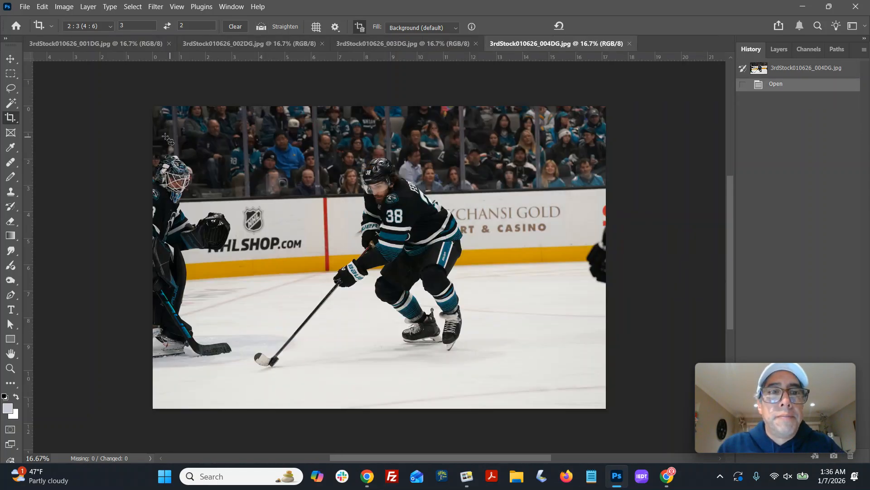
- Crop 3rdStock010626_004DG.jpg at 3:2 around player 38 and the goalie, rotating the frame slightly to level the boards
drag(156, 129, 569, 409)
drag(532, 368, 525, 353)
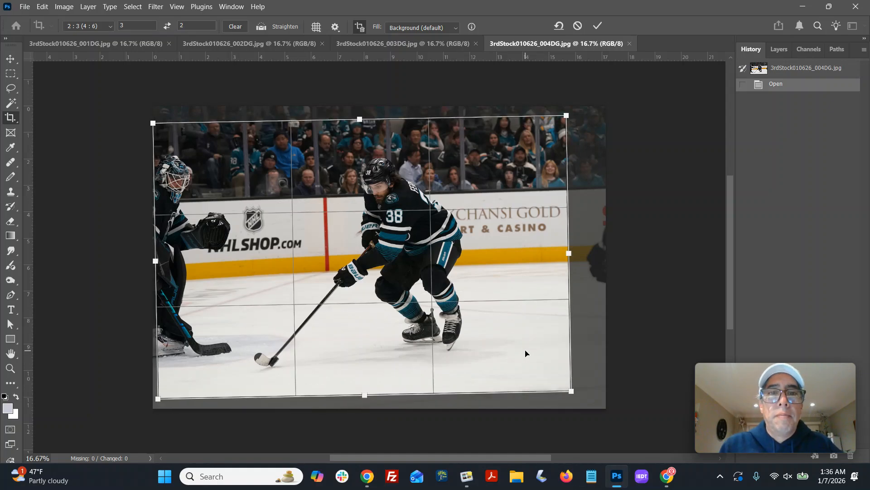
key(Return)
- Lighten the photo of player 38 slightly with a Curves adjustment, placing an RGB point at input 129 and output 136
key(ctrl+m)
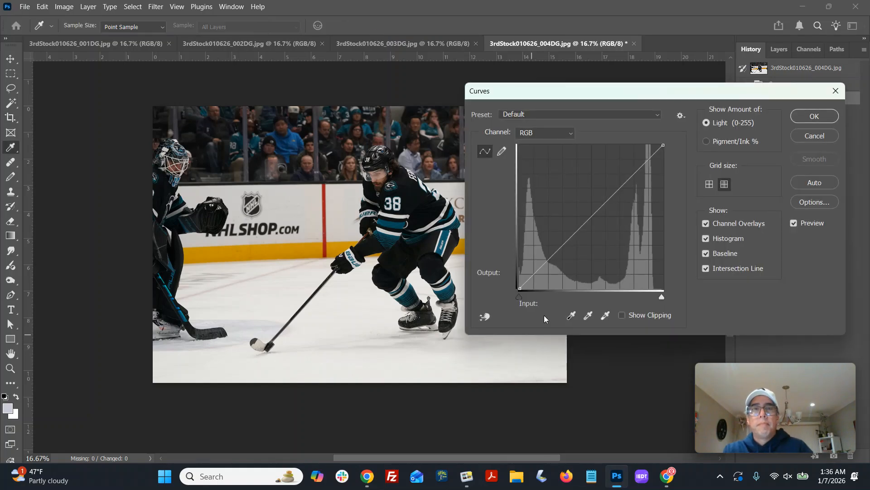
click(592, 212)
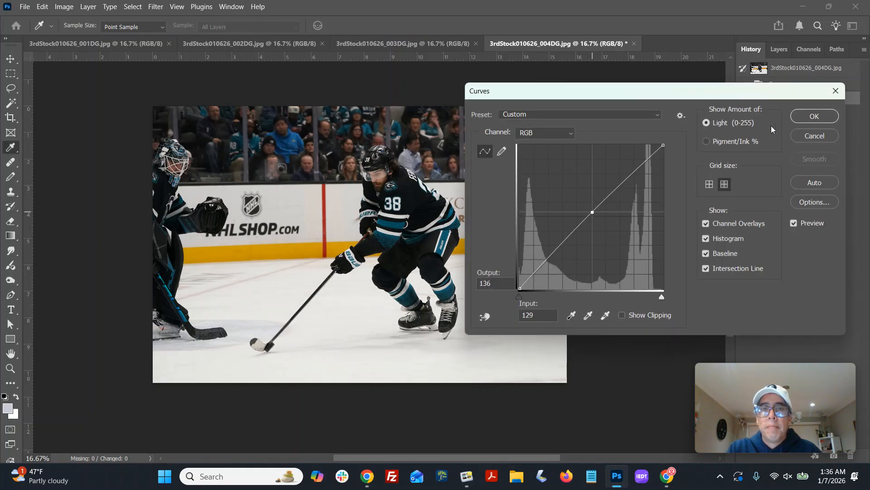
click(798, 117)
- Save the edited 3rdStock010626_004DG under its own name as a JPEG and close the image
key(ctrl+shift+s)
key(Return)
key(Return)
key(Return)
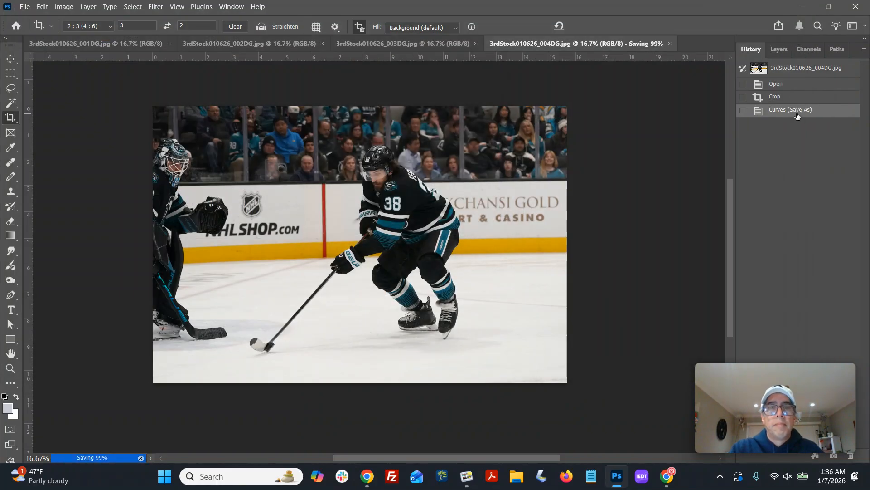
key(ctrl+w)
- Try a 3:2 crop around player 71 in 3rdStock010626_003DG.jpg, check his face up close, and close it without saving
drag(234, 153, 655, 372)
drag(234, 406, 248, 398)
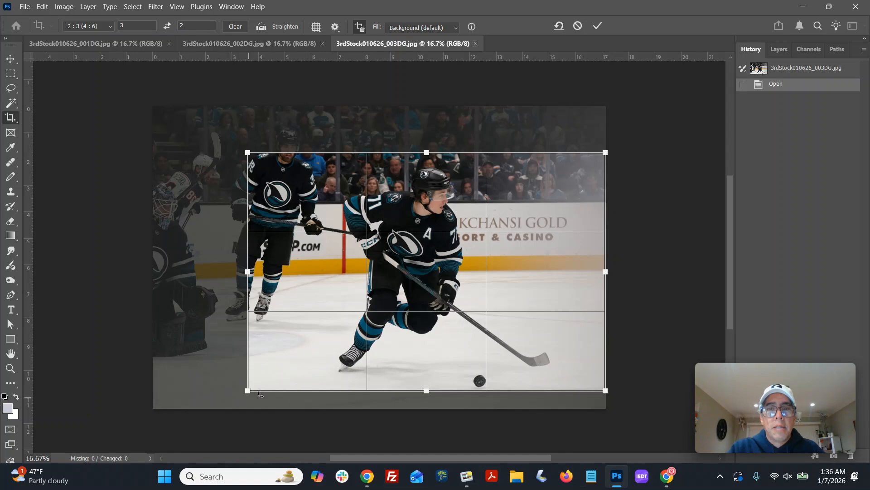
key(Return)
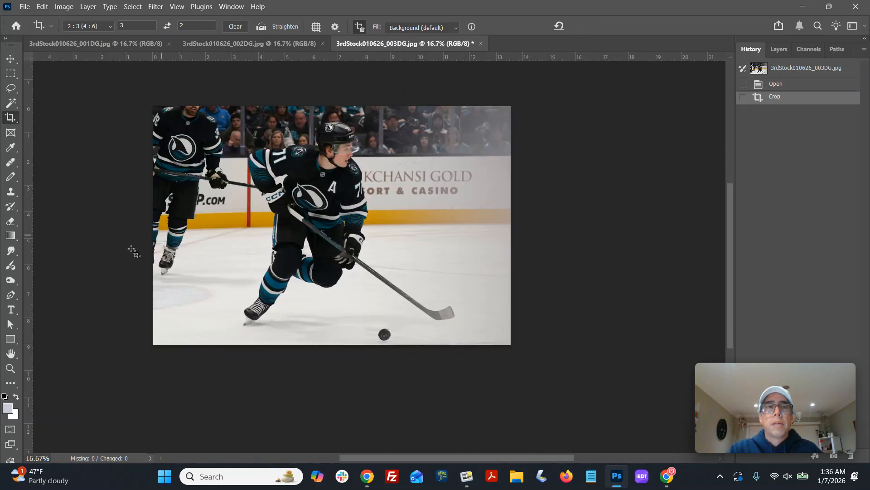
click(10, 369)
click(342, 176)
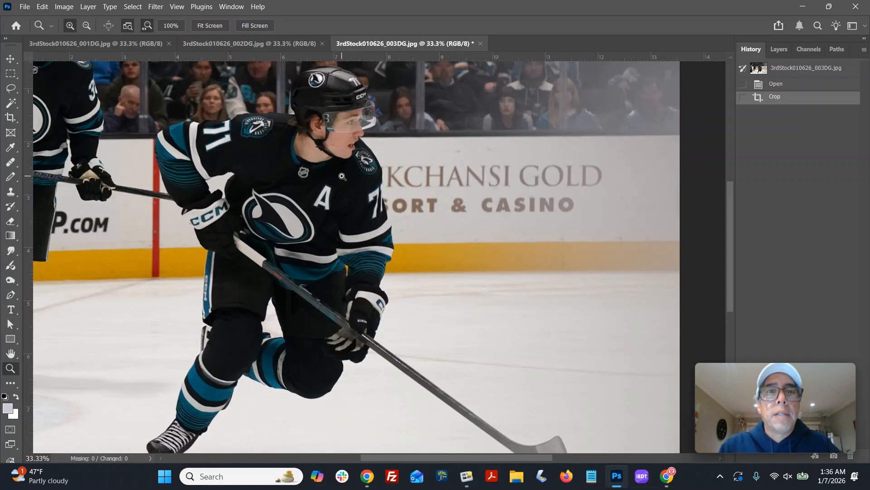
click(342, 177)
click(336, 165)
click(301, 177)
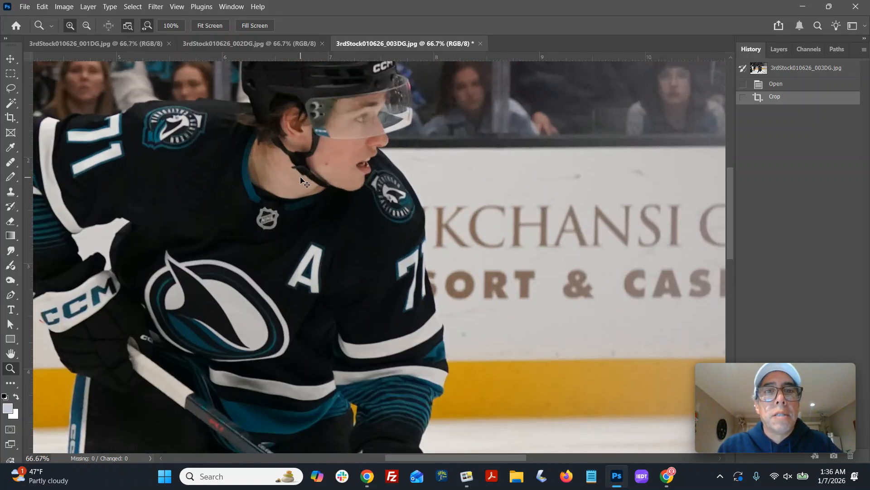
key(ctrl+w)
click(453, 186)
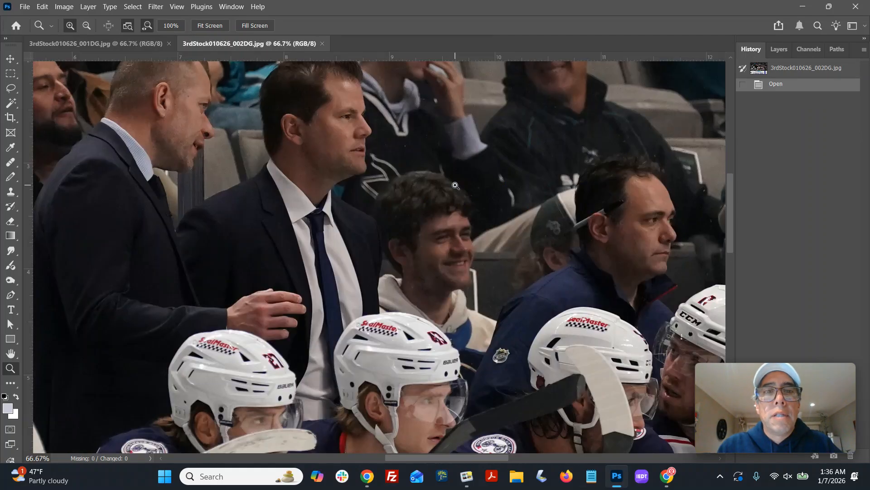
- Crop 3rdStock010626_002DG.jpg at 3:2 around the team bench and Comerica Bank board, rotating the frame slightly to level the boards
key(ctrl+0)
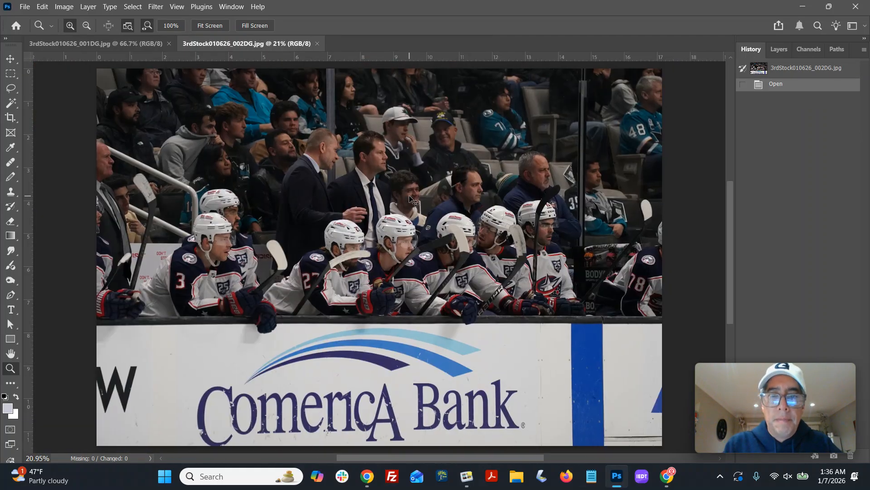
key(ctrl+minus)
click(11, 117)
drag(184, 149, 566, 403)
drag(521, 426, 511, 389)
drag(418, 305, 415, 307)
drag(562, 150, 592, 128)
drag(486, 196, 475, 195)
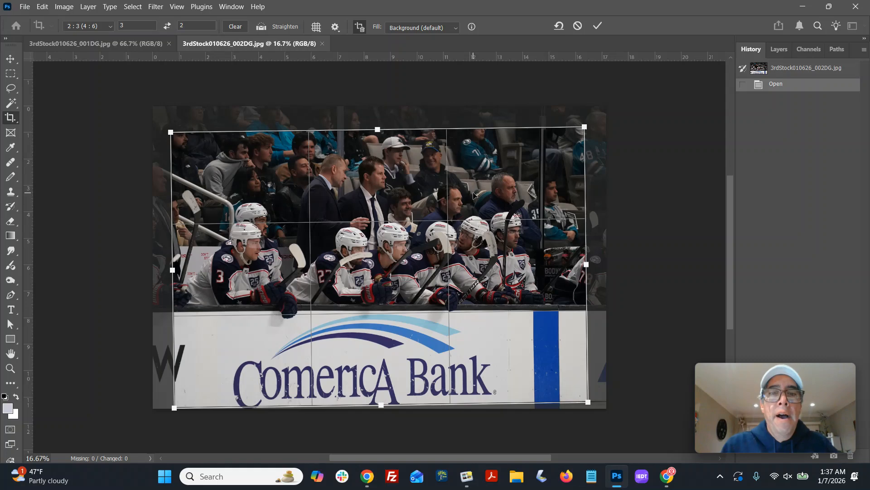
key(Return)
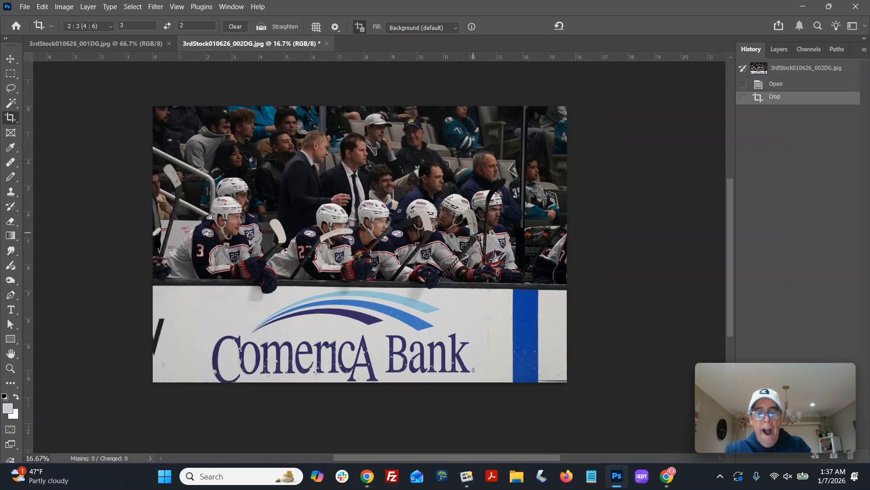
- Brighten the Comerica Bank bench photo with a Curves adjustment, placing an RGB point at input 107 and output 135
key(ctrl+m)
drag(591, 213, 580, 211)
click(814, 116)
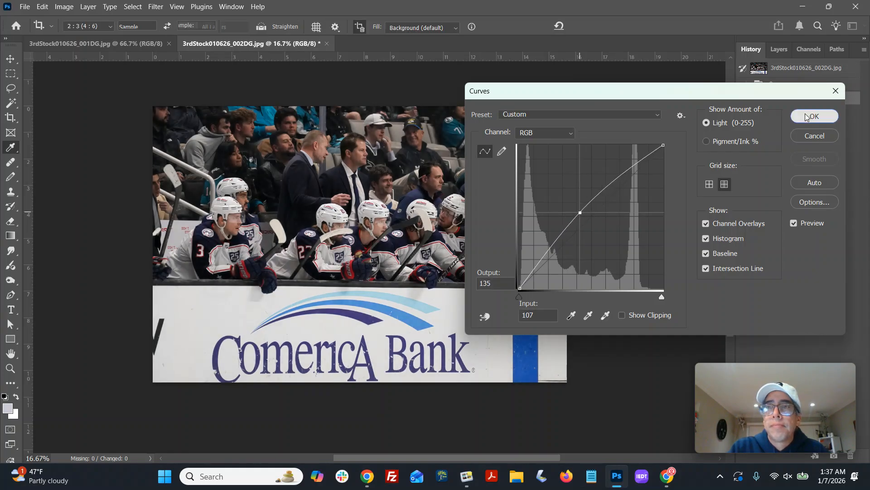
- Save the edited 3rdStock010626_002DG under its own name as a JPEG and close the image
key(ctrl+shift+s)
key(Return)
key(Return)
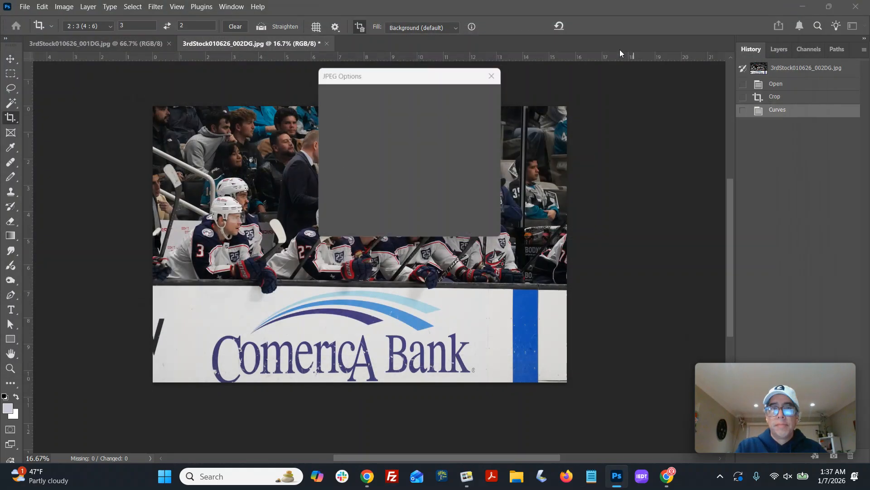
key(Return)
key(ctrl+w)
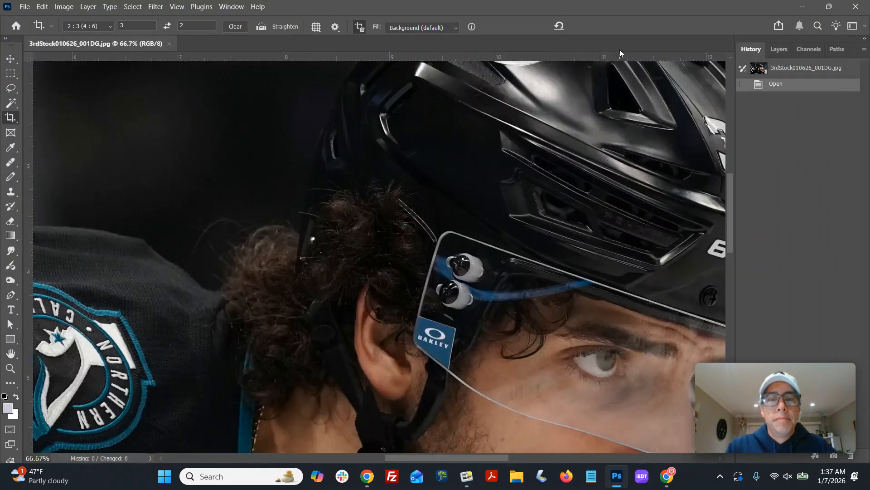
- Crop 3rdStock010626_001DG.jpg at 3:2 tightly around player 38's head and shoulders, with a final slight trim of the edges
key(ctrl+0)
key(ctrl+minus)
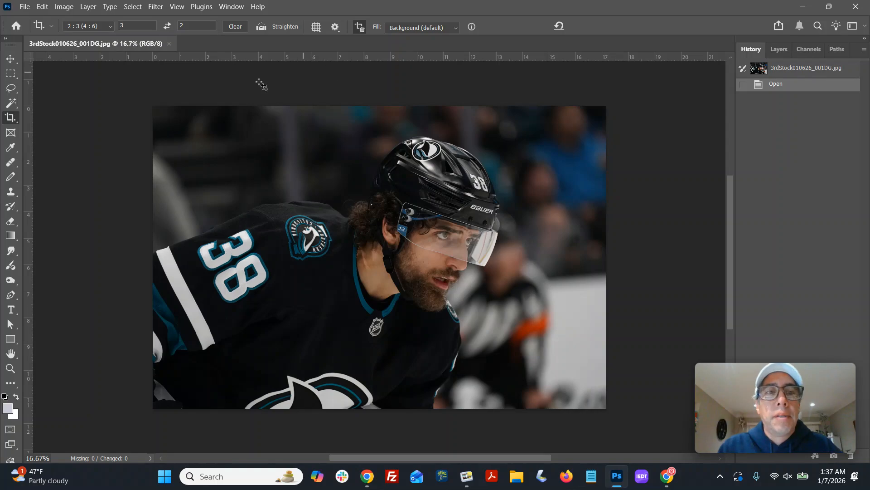
drag(182, 126, 607, 448)
drag(584, 442, 559, 442)
drag(536, 375, 534, 358)
key(Return)
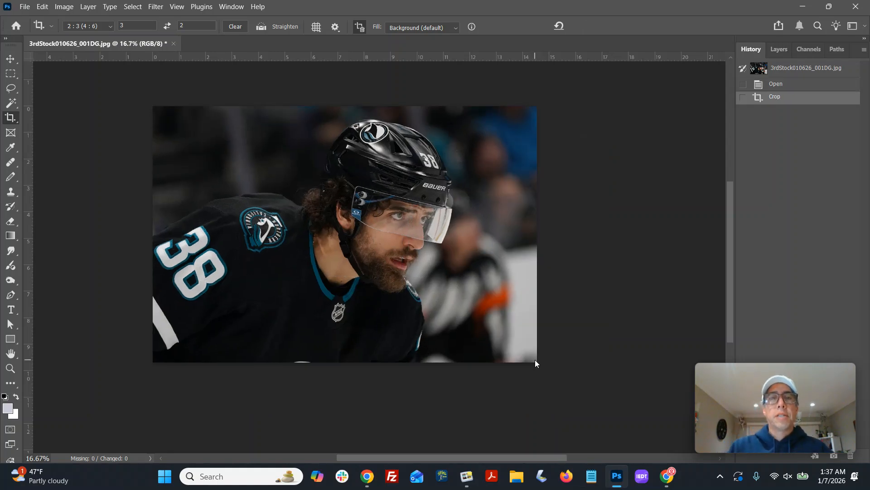
drag(136, 93, 531, 358)
key(Return)
- Back out of saving 3rdStock010626_001DG and undo the last stray crop
key(ctrl+shift+s)
key(Return)
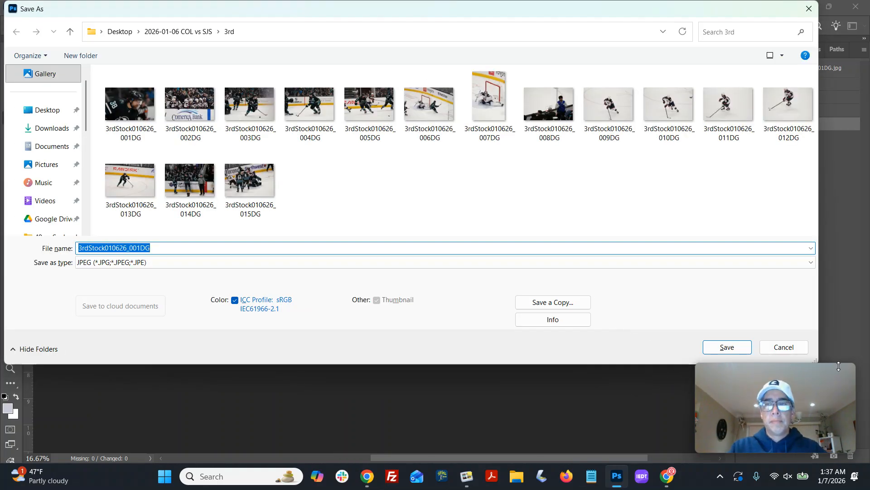
click(791, 349)
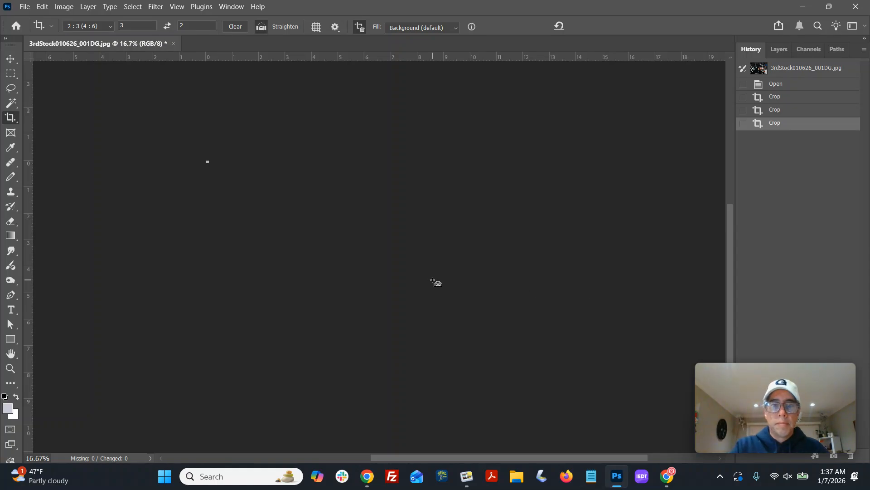
key(ctrl+z)
- Save the cropped 3rdStock010626_001DG under its own name as a JPEG and close the image
key(ctrl+shift+s)
key(Return)
key(Return)
key(Return)
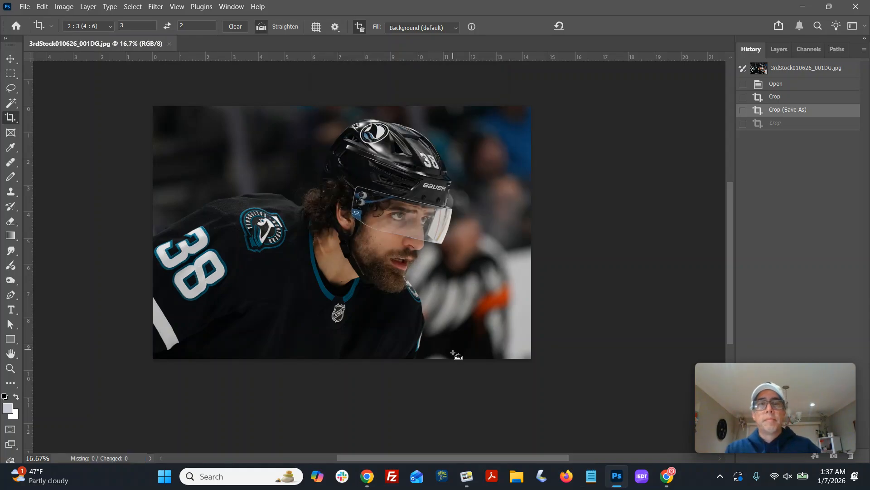
key(ctrl+w)
- Open the photos 3rdStock010626_009DG through 3rdStock010626_015DG together from the 3rd folder, leaving out 008DG
click(25, 7)
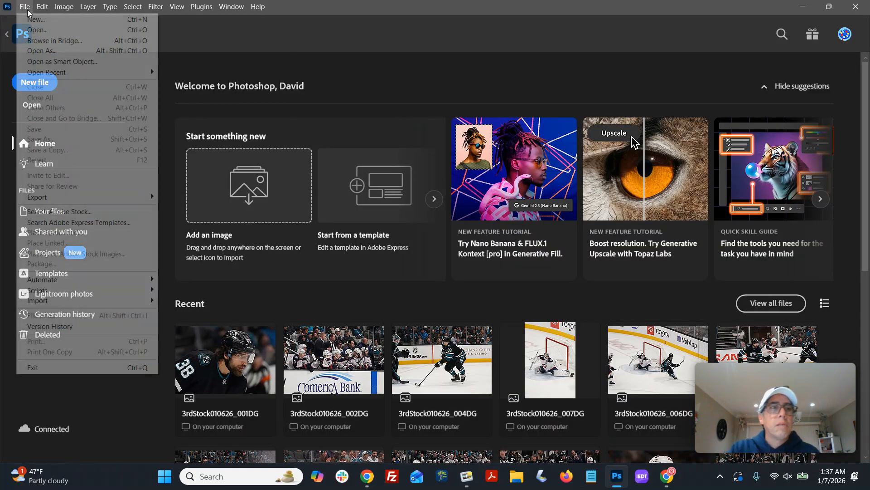
click(50, 30)
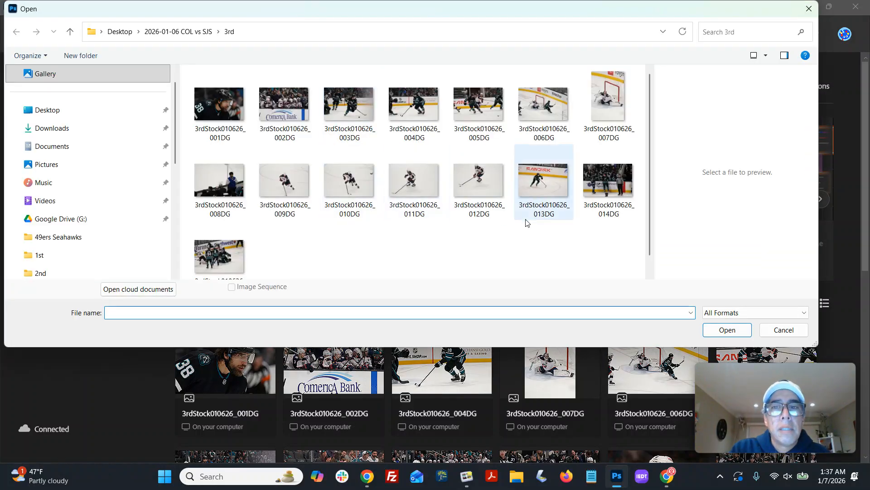
drag(618, 268, 153, 191)
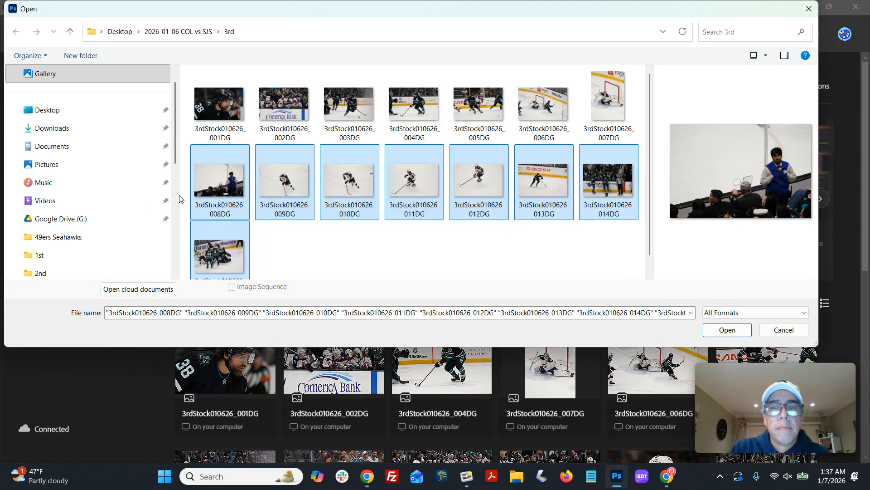
ctrl+click(221, 196)
click(737, 330)
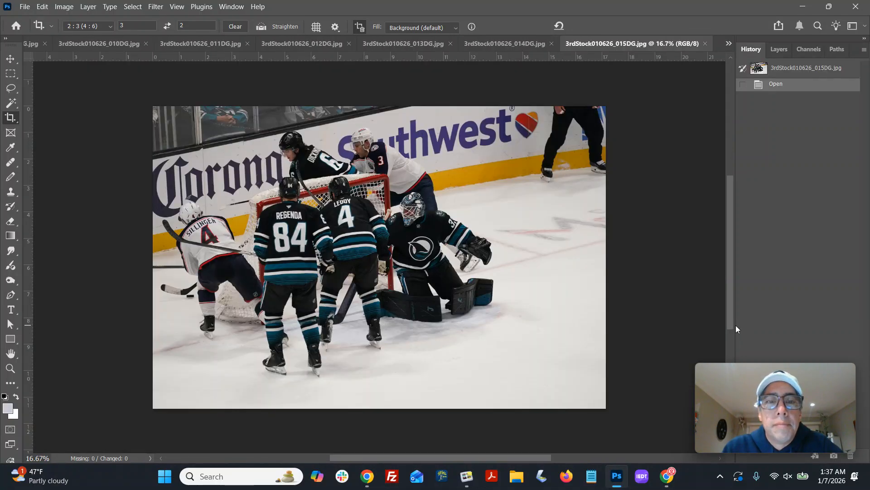
- Crop 3rdStock010626_015DG.jpg at 3:2 around the players and goalie at the net, rotating the frame slightly to straighten the scene
drag(151, 119, 581, 389)
drag(529, 398, 508, 387)
mouse_move(495, 294)
mouse_down()
mouse_move(487, 293)
mouse_move(495, 293)
mouse_up()
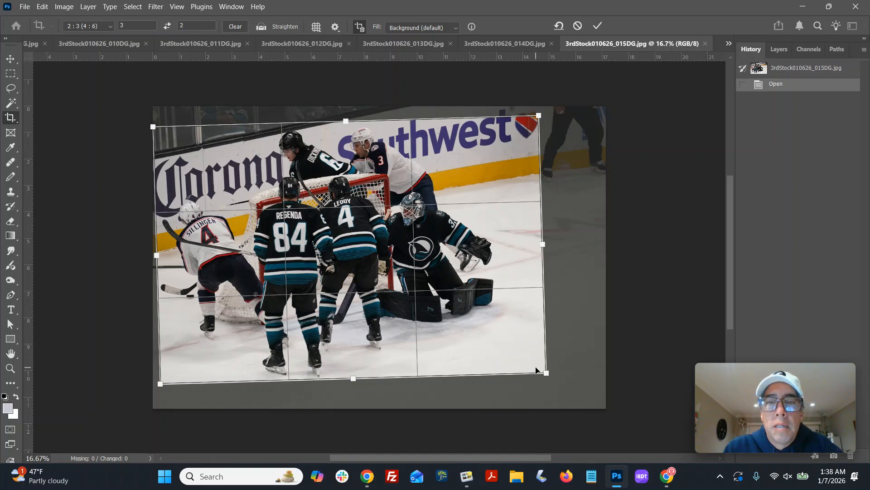
drag(546, 375, 548, 375)
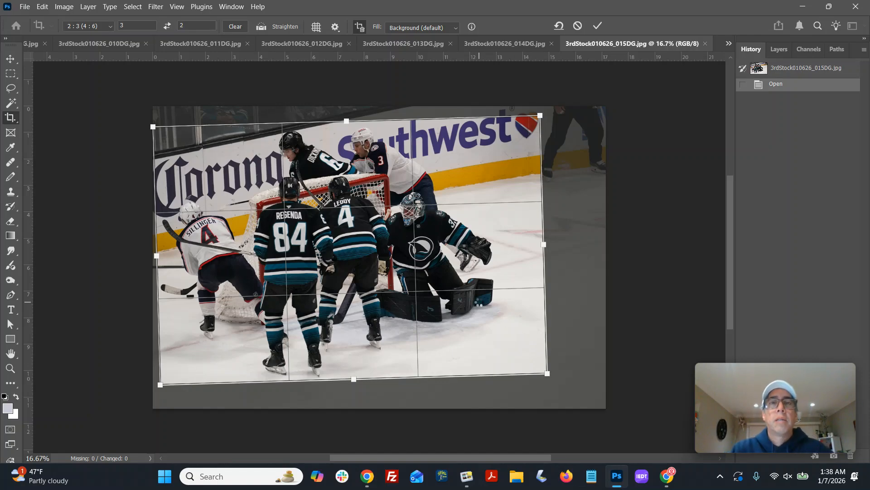
key(Return)
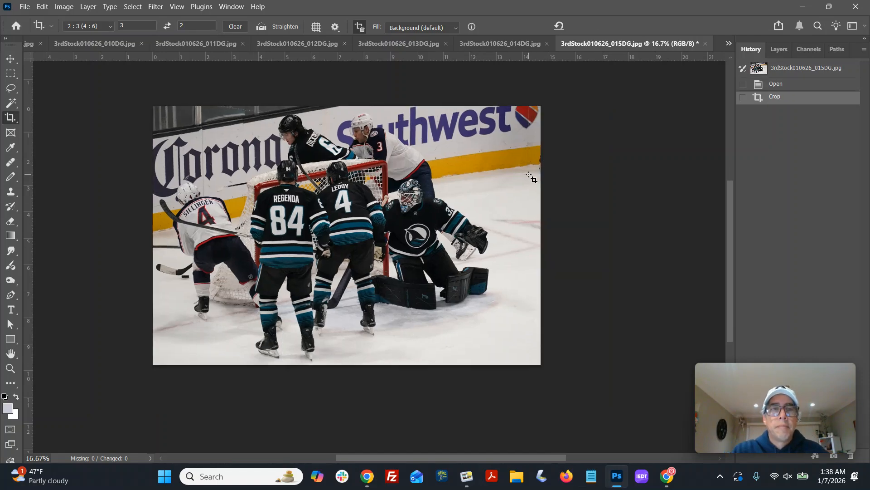
- Brighten the net scene with a Curves adjustment, placing an RGB point at input 103 and output 128
key(ctrl+m)
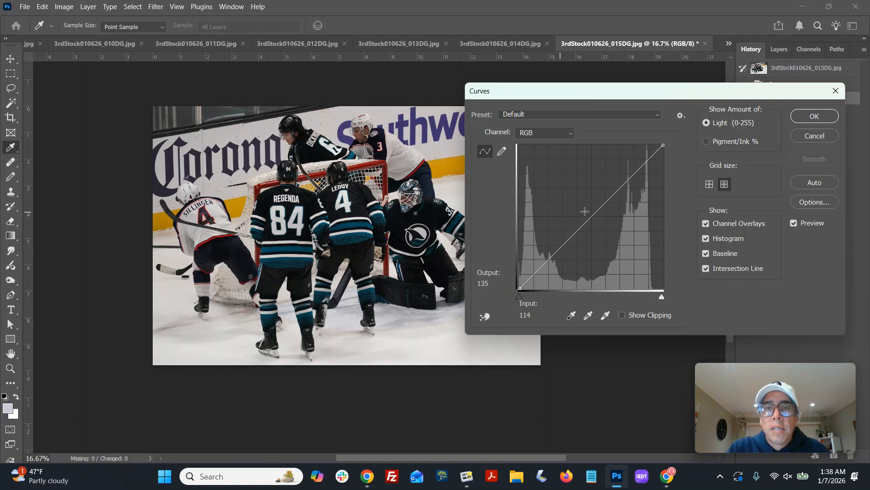
drag(589, 216, 577, 217)
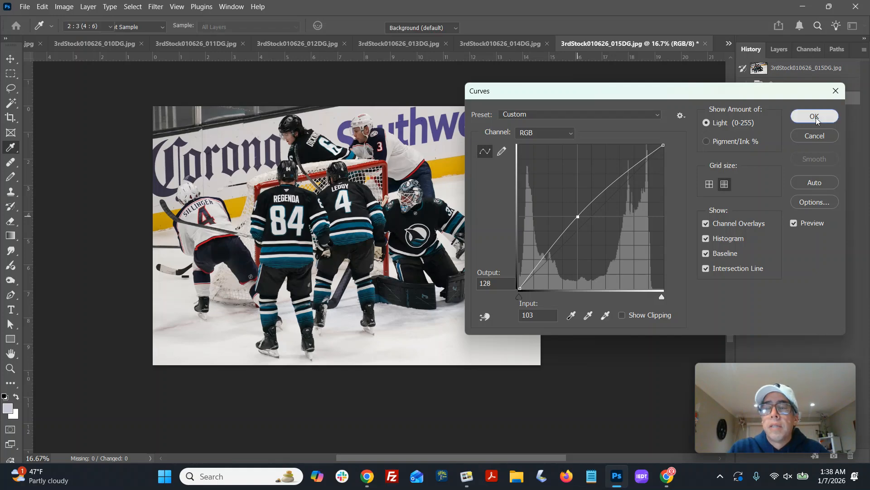
click(814, 116)
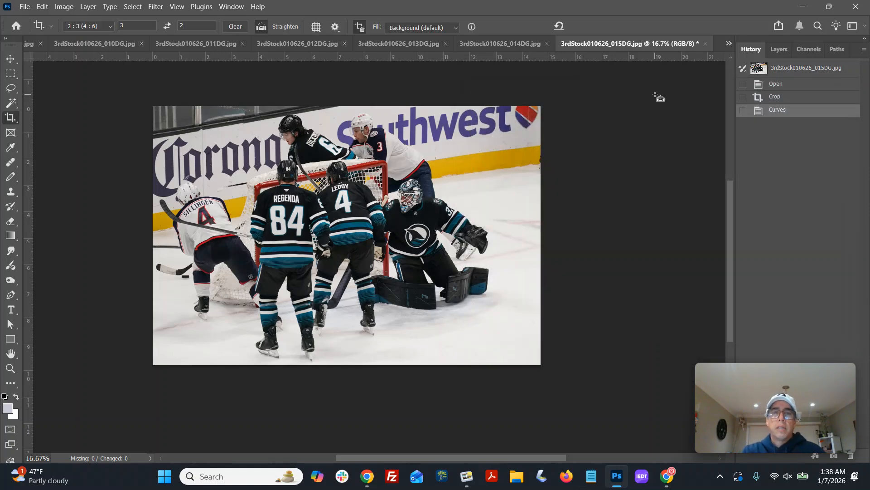
- Save the edited 3rdStock010626_015DG under its own name as a JPEG and close the image
key(ctrl+shift+s)
key(Return)
key(Return)
key(Return)
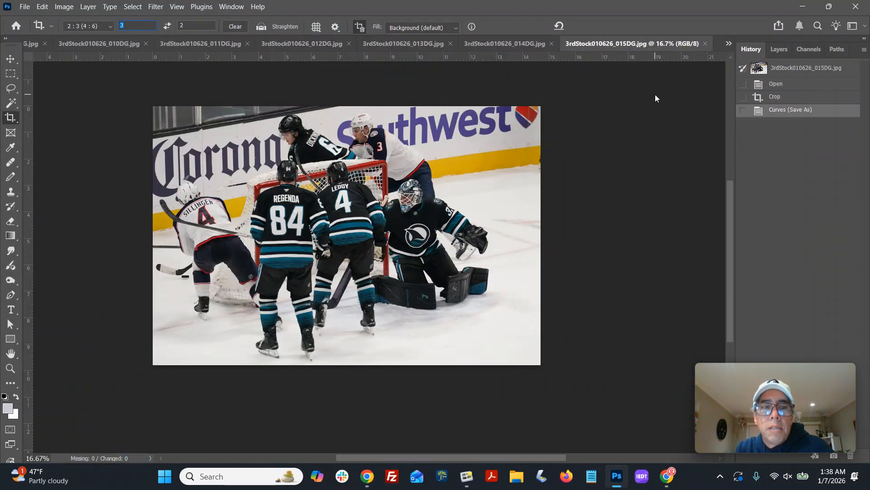
key(ctrl+w)
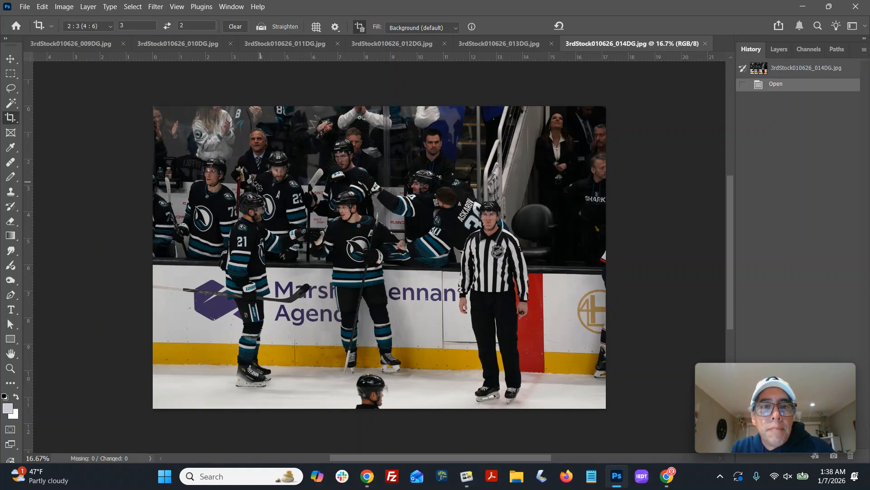
- Crop 3rdStock010626_014DG.jpg at 3:2 around the celebrating bench players and the official, and check the players' faces up close
drag(149, 140, 562, 399)
key(Return)
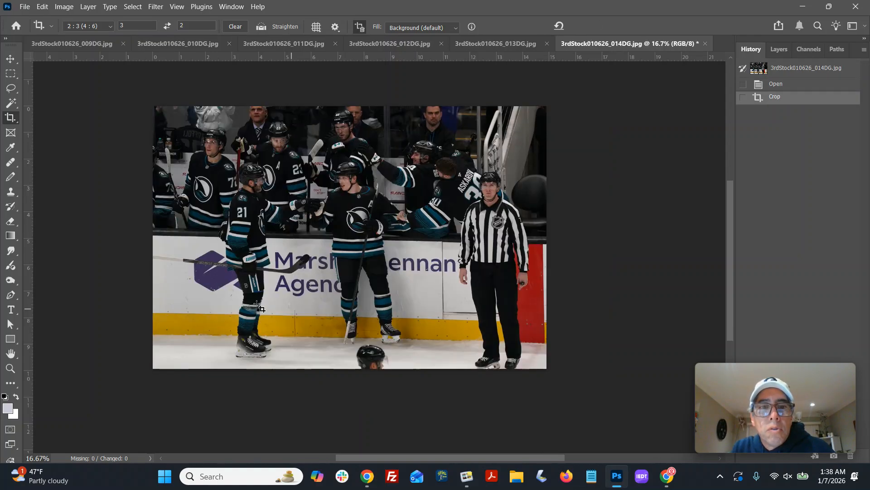
click(11, 367)
click(360, 227)
click(360, 231)
click(360, 233)
scroll(360, 233, up, 2)
alt+click(359, 248)
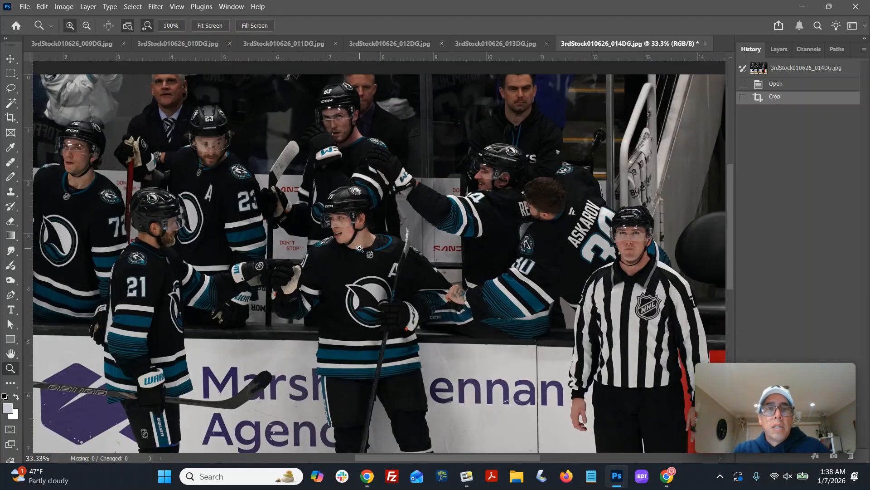
alt+click(346, 316)
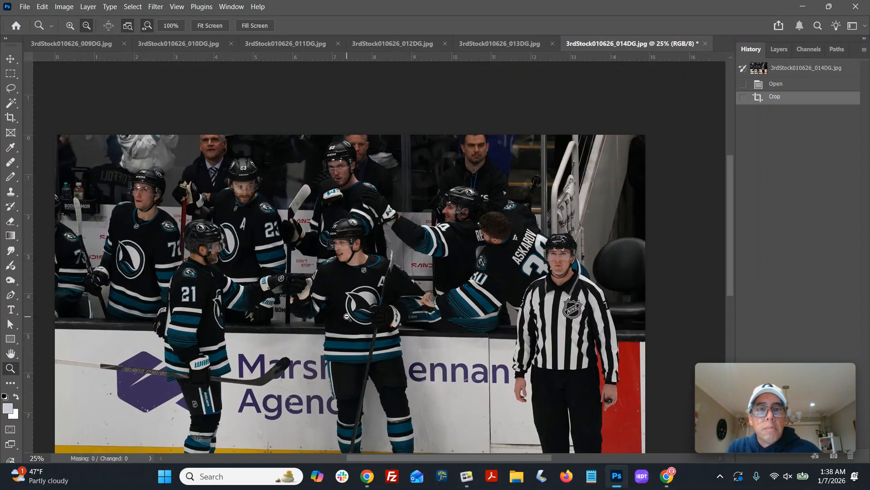
alt+click(347, 316)
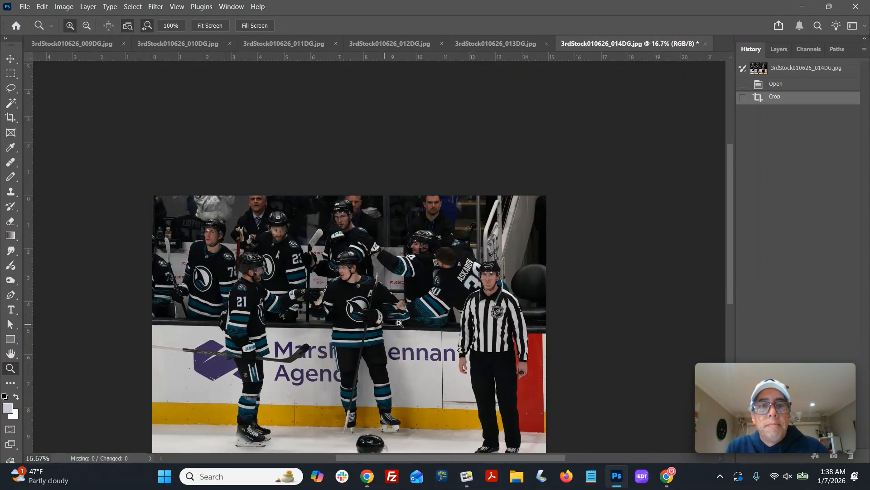
- Tighten the 3:2 crop to the players greeting each other at the bench, cutting out most of the official and the ice
key(c)
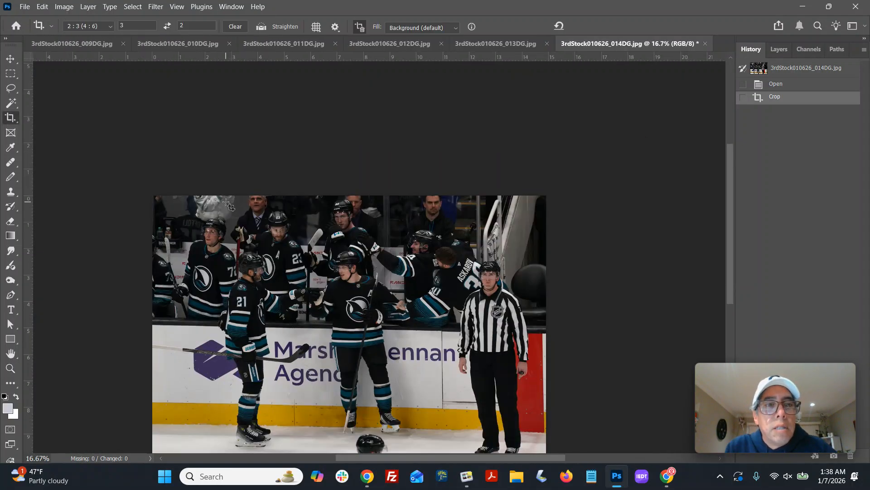
drag(226, 202, 462, 401)
drag(363, 330, 361, 333)
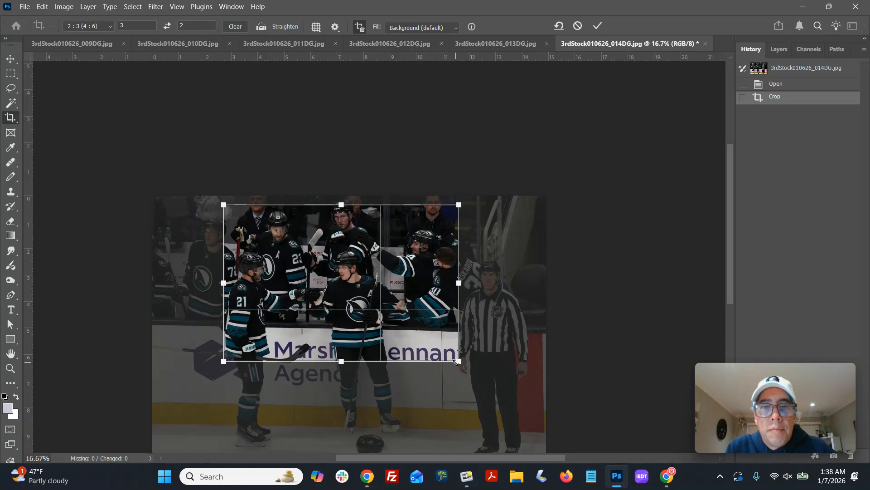
drag(457, 361, 469, 380)
drag(412, 343, 412, 346)
key(Return)
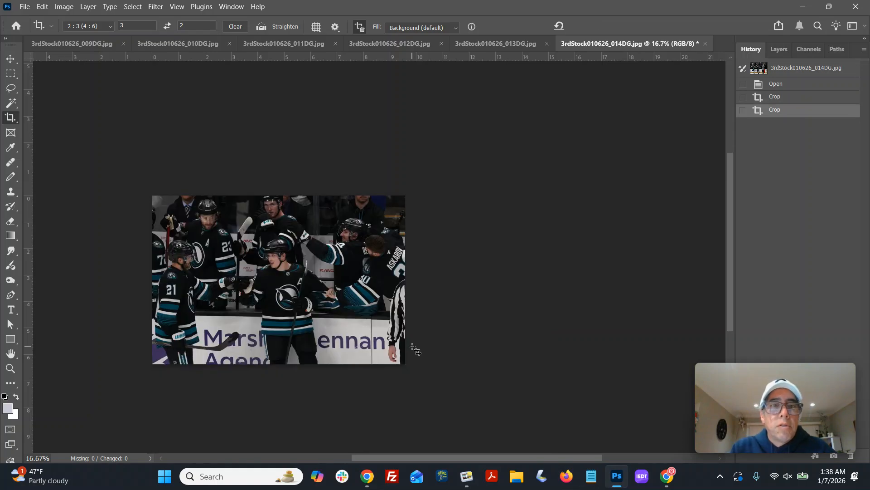
key(ctrl+0)
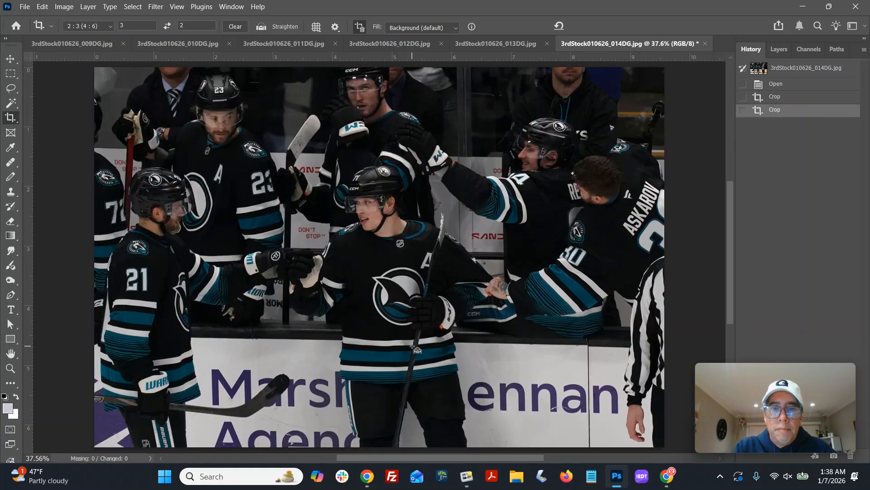
key(ctrl+minus)
click(412, 346)
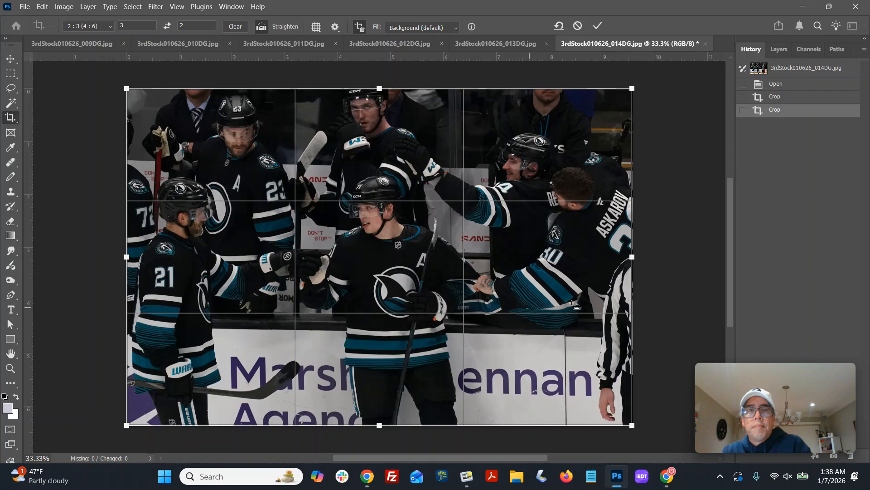
key(Return)
- Lighten the bench celebration photo slightly with a Curves adjustment, placing an RGB point at input 124 and output 131
key(ctrl+m)
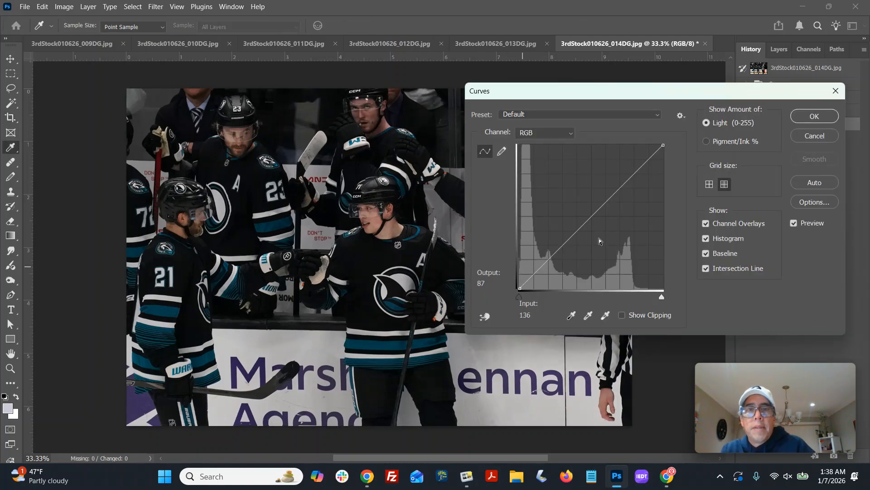
click(590, 215)
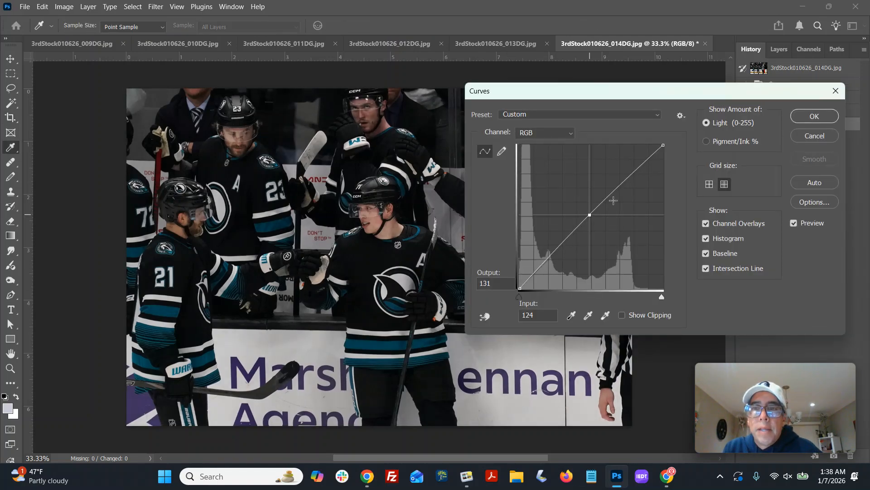
click(815, 117)
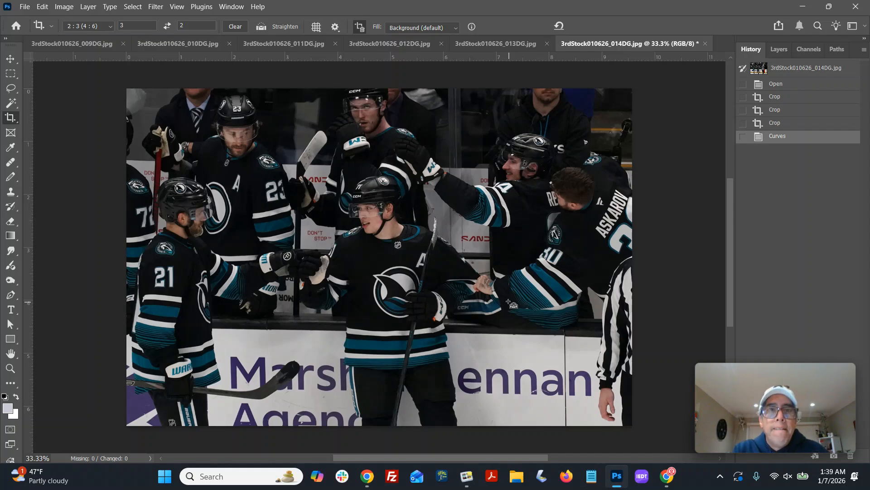
- Save the edited 3rdStock010626_014DG under its own name as a JPEG and close the image
key(ctrl+shift+s)
key(Return)
key(Return)
key(Return)
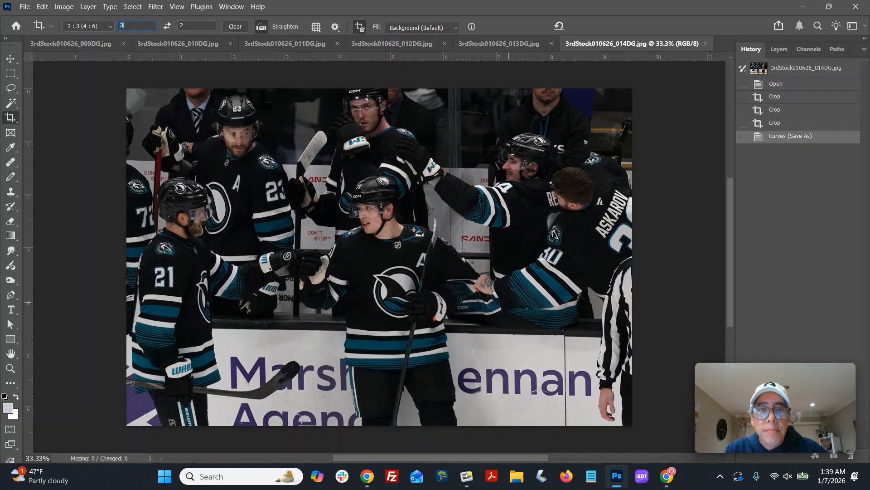
key(ctrl+w)
- Crop 3rdStock010626_013DG.jpg at 3:2 around player 71 and the SanDisk board, rotating the frame slightly to level the boards
drag(190, 165, 537, 386)
drag(469, 400, 463, 408)
drag(519, 172, 501, 183)
drag(428, 245, 426, 246)
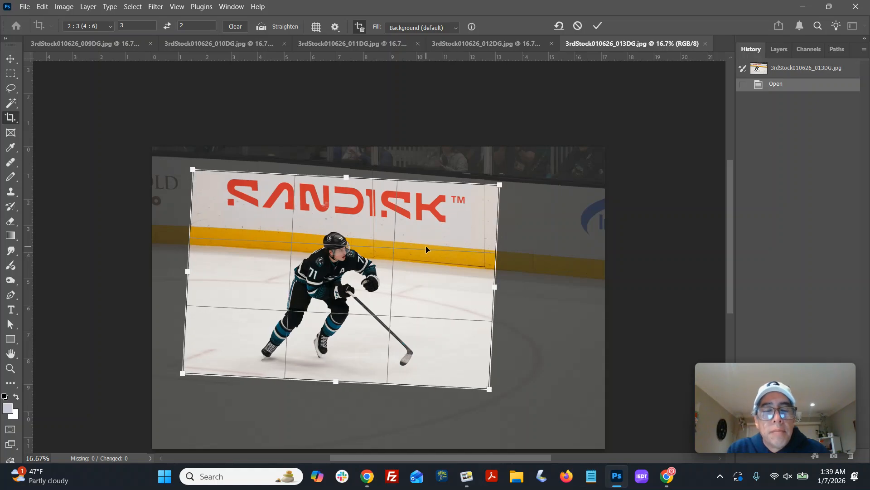
key(Return)
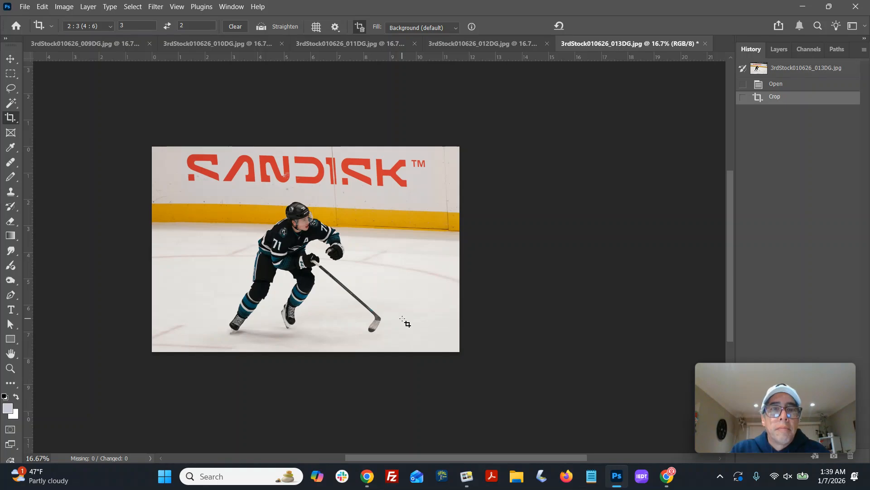
- Replace the crop of 3rdStock010626_013DG with a slightly tighter 3:2 crop around player 71 and the SanDisk lettering, excluding the spectators
key(ctrl+z)
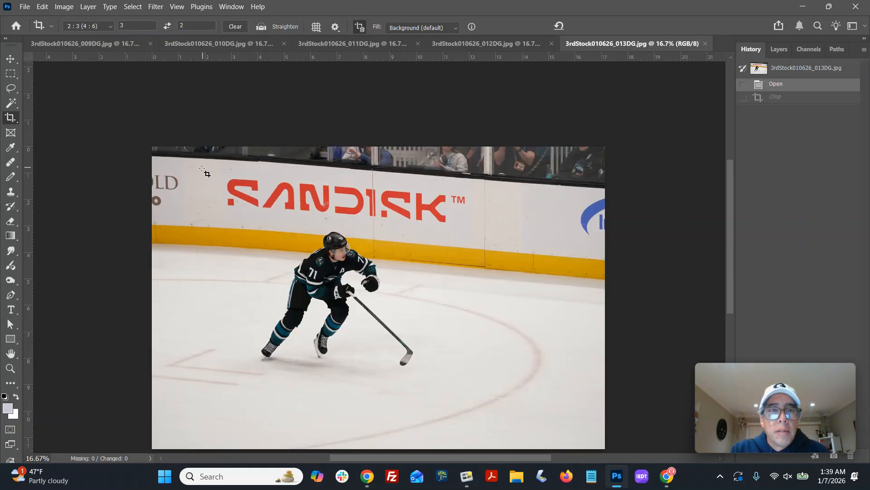
drag(193, 177, 498, 379)
drag(494, 175, 491, 177)
drag(451, 393, 445, 388)
key(Return)
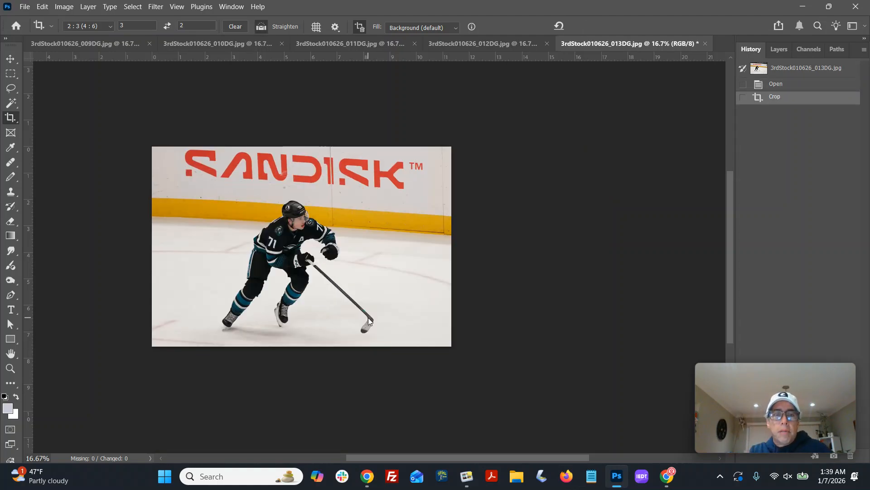
- Save the cropped 3rdStock010626_013DG under its own name as a quality 10 baseline JPEG and close the image
key(ctrl+shift+s)
key(Return)
key(Return)
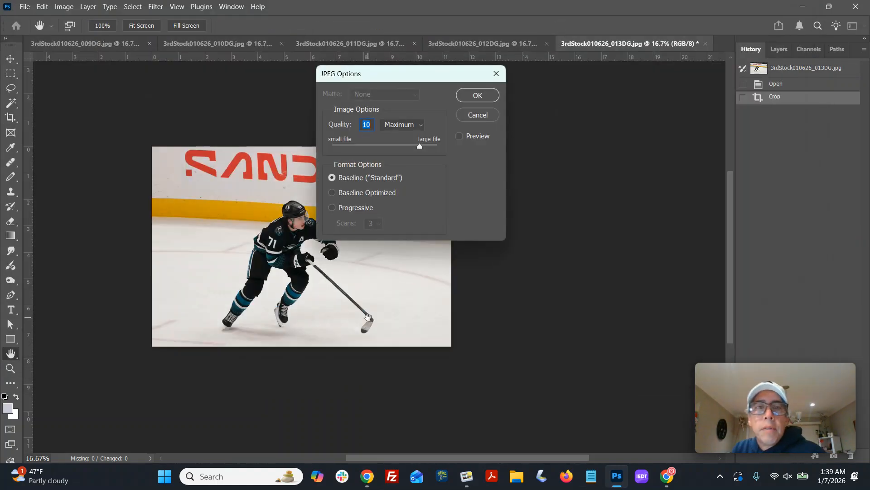
key(Return)
key(ctrl+w)
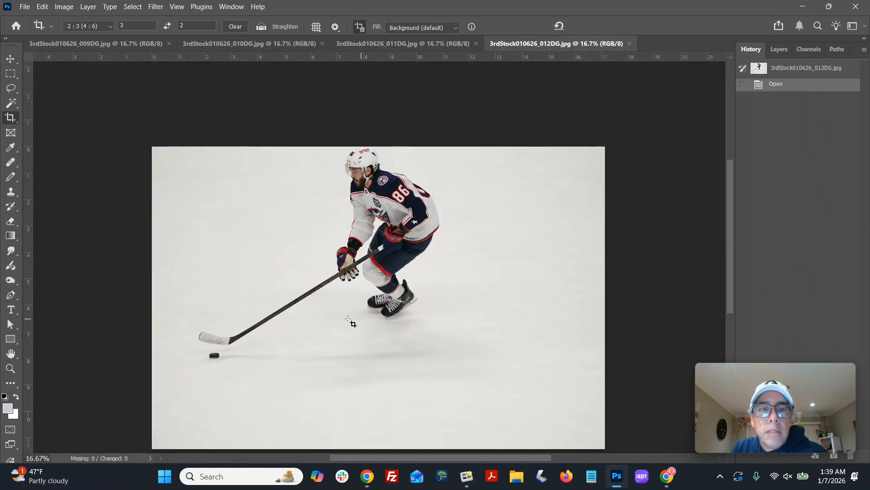
- Try a 3:2 crop of 3rdStock010626_012DG around player 86 with the stick blade close to the frame edge
drag(176, 137, 543, 366)
drag(453, 321, 463, 320)
key(Return)
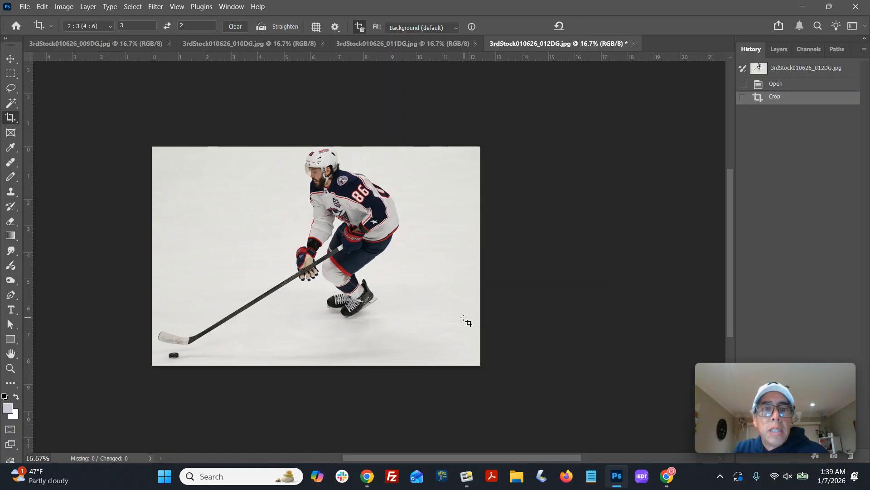
key(ctrl+shift+s)
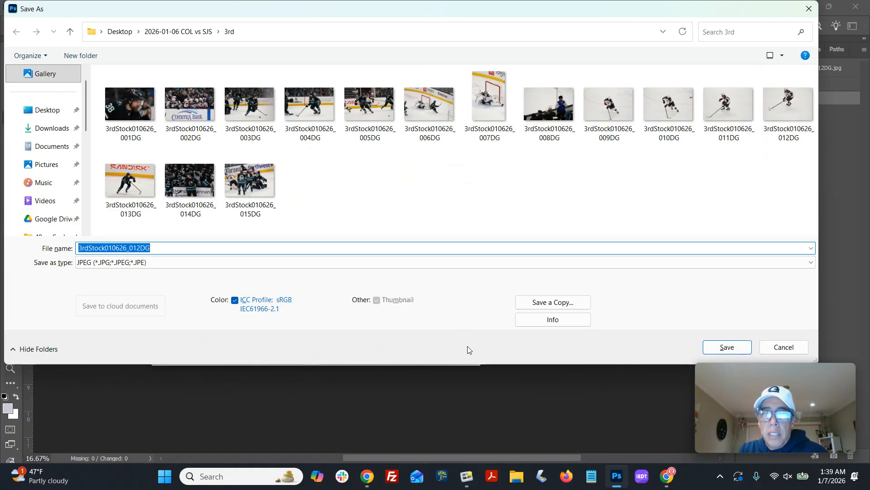
click(777, 351)
key(ctrl+z)
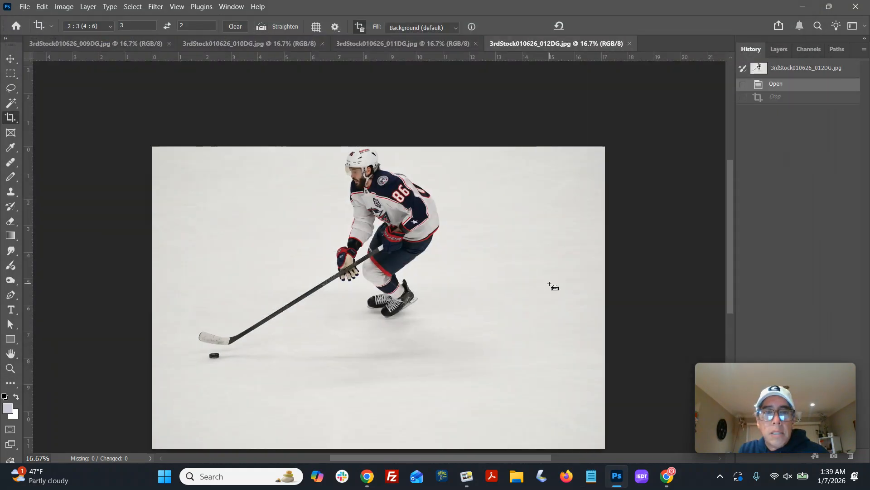
- Crop 3rdStock010626_012DG at 3:2 with more ice ahead of the stick blade and less behind player 86, and save it over the original JPEG
drag(165, 137, 488, 331)
key(Return)
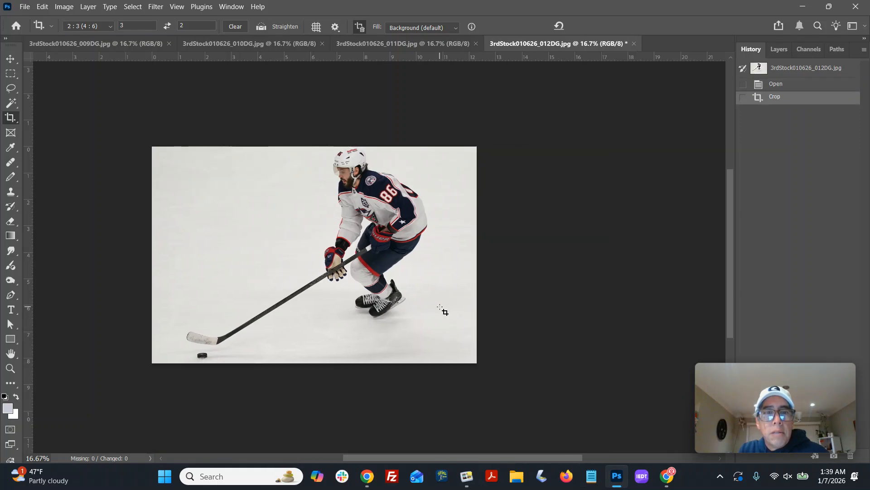
key(ctrl+shift+s)
key(Return)
key(Return)
key(Return)
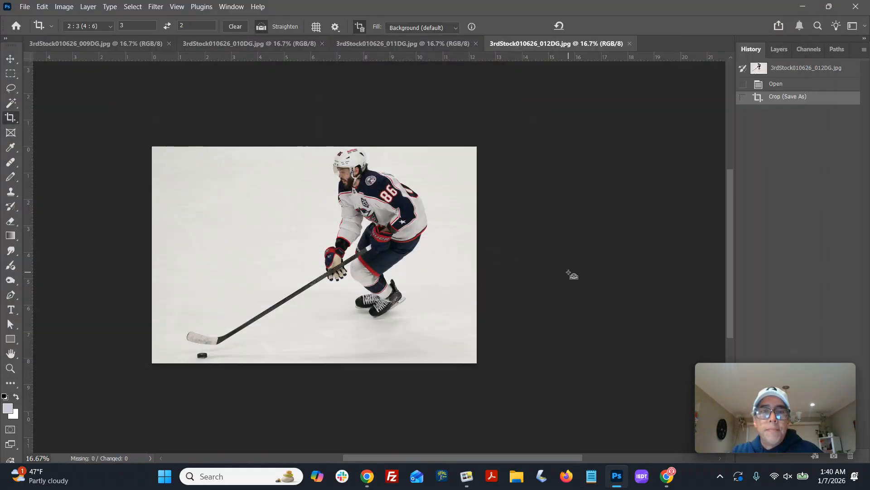
key(ctrl+w)
- Crop 3rdStock010626_011DG.jpg at 3:2 around player 86, keeping the whole stick and trimming the empty ice behind him
drag(144, 184, 507, 426)
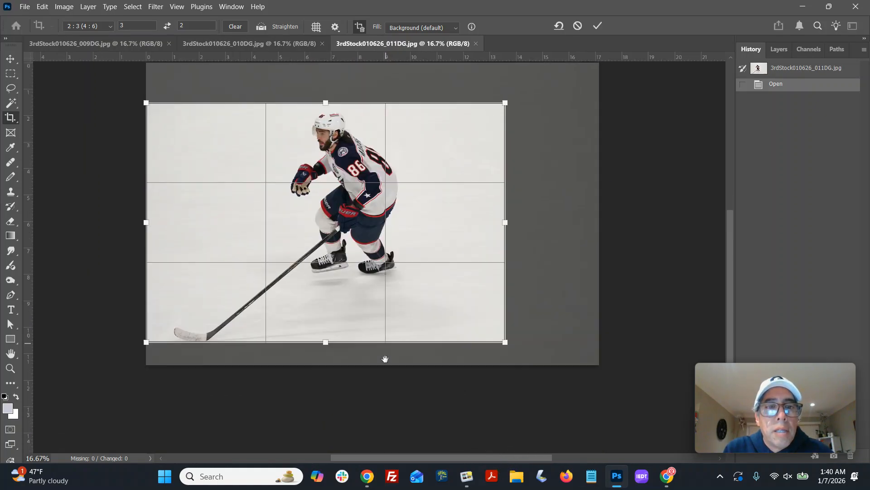
drag(506, 368, 511, 375)
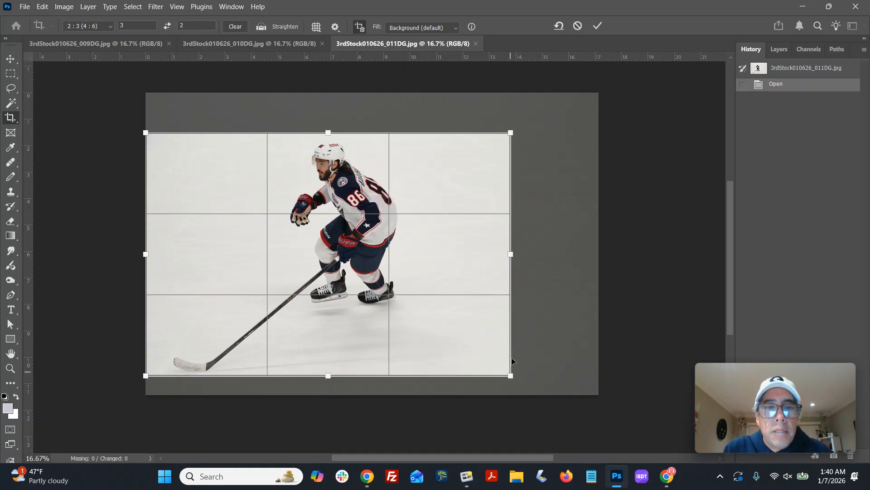
drag(511, 133, 548, 107)
key(Return)
- Save the cropped 3rdStock010626_011DG over the existing JPEG and close the image
key(ctrl+shift+s)
key(Return)
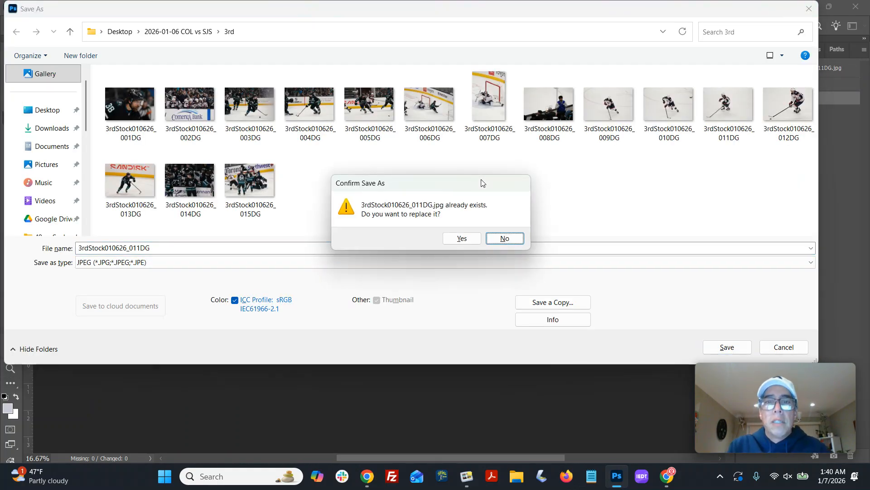
key(y)
key(Return)
key(ctrl+w)
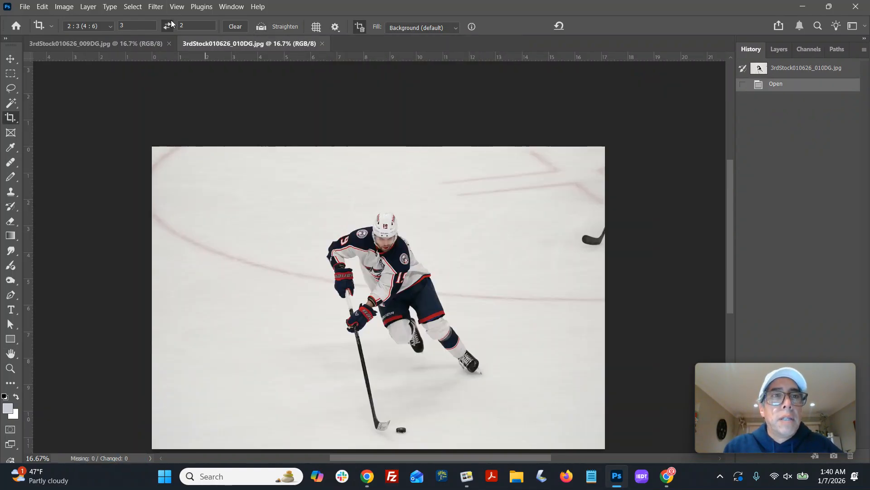
- Crop 3rdStock010626_010DG.jpg to a vertical 2:3 frame around player 19, keeping his skates, stick and the puck
drag(290, 176, 470, 166)
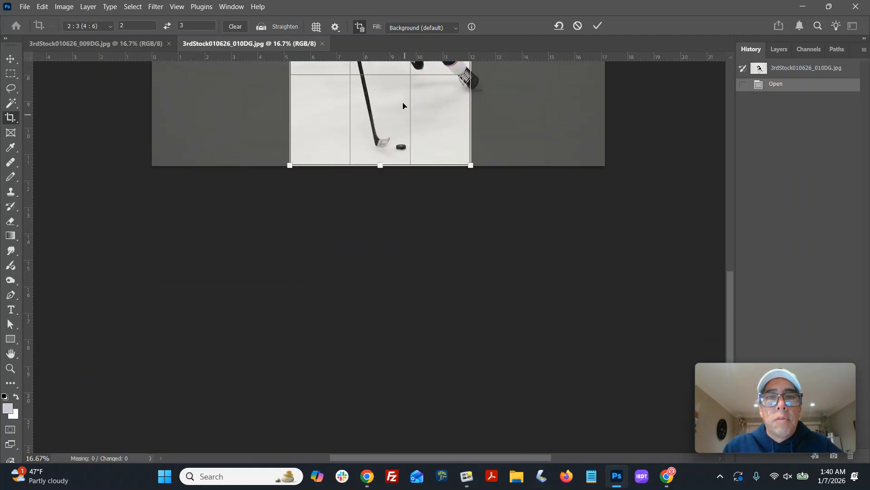
drag(444, 244, 450, 219)
key(Return)
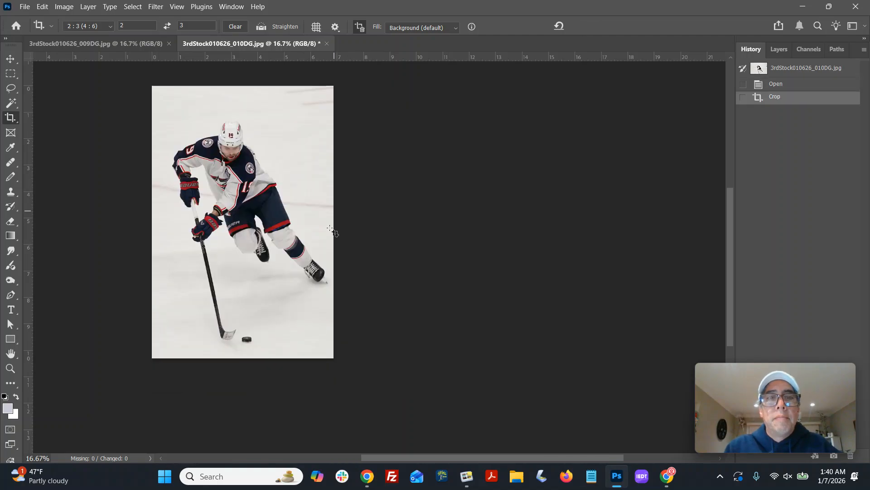
- Save the cropped 3rdStock010626_010DG over the existing JPEG and close the image
key(ctrl+shift+s)
key(Return)
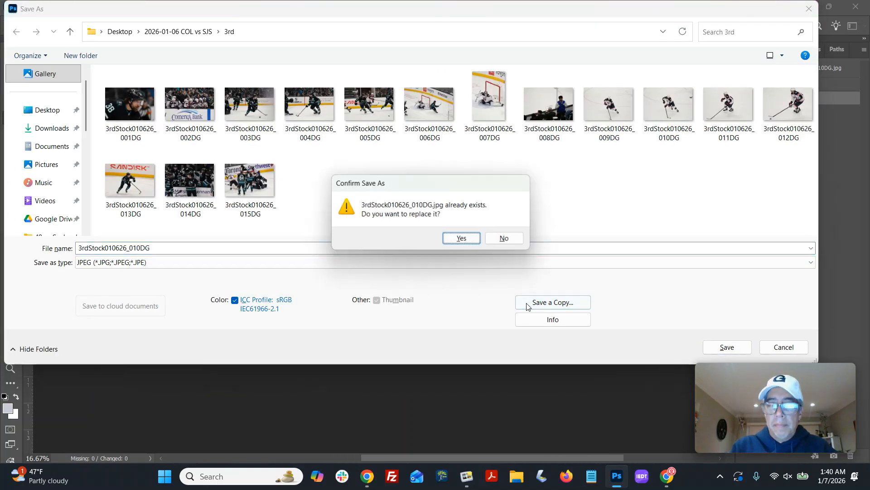
key(Return)
key(Return)
key(ctrl+w)
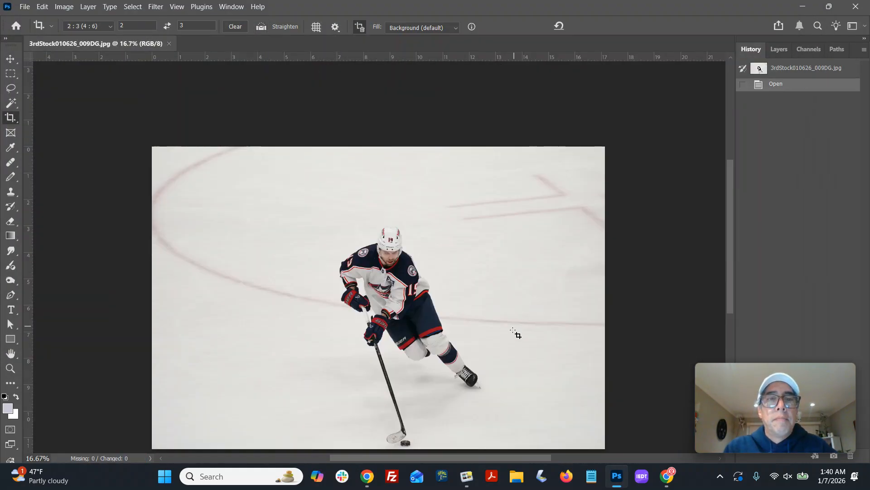
- Crop 3rdStock010626_009DG.jpg to a vertical 2:3 frame around player 19, with the stick blade and puck near the lower edge
scroll(454, 277, down, 2)
drag(326, 165, 489, 347)
drag(391, 281, 388, 278)
key(Return)
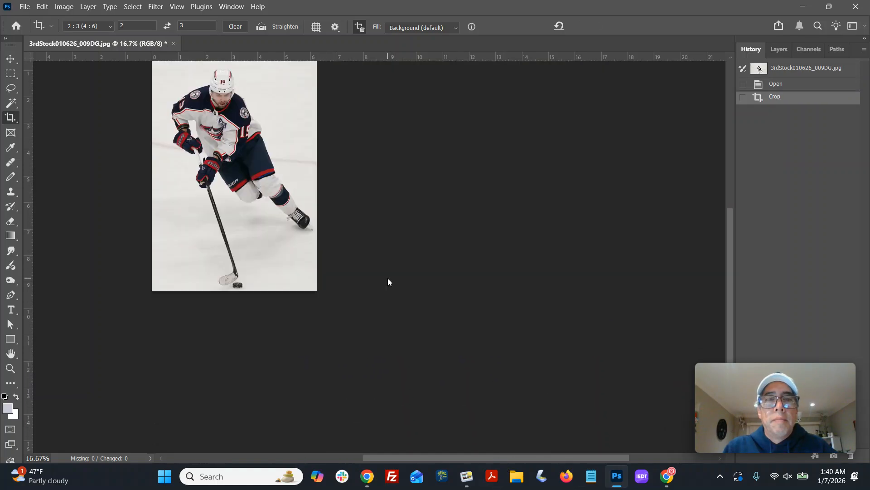
key(ctrl)
key(ctrl+plus)
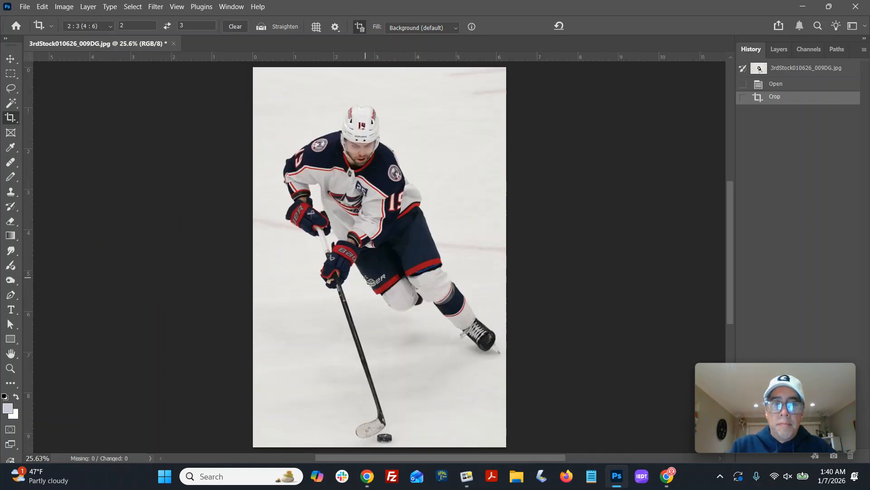
- Save the cropped 3rdStock010626_009DG over the existing JPEG and close the image
key(ctrl+shift+s)
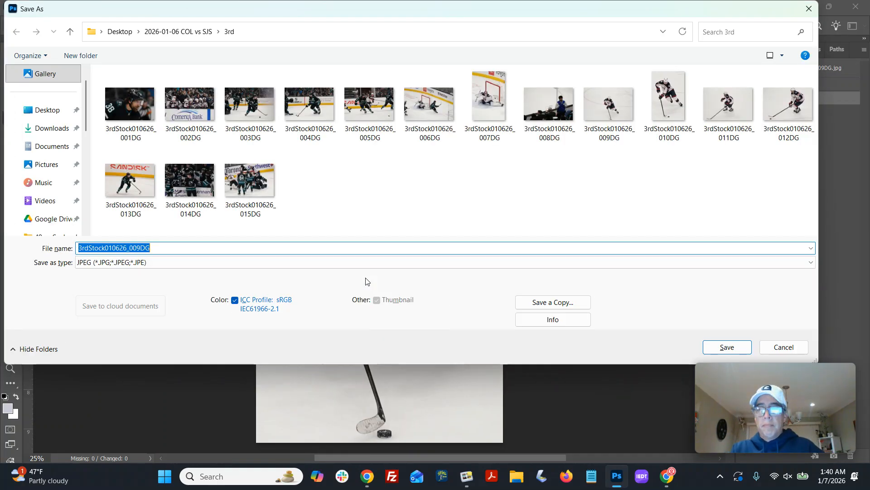
key(Return)
key(Return)
key(Return)
key(ctrl+w)
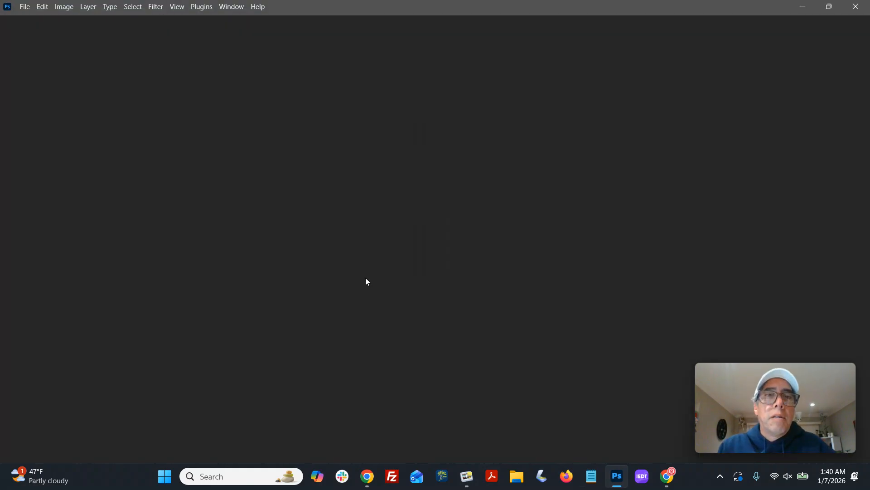
- Open images PreStock010626_001DG to 007DG from the pre folder of 2026-01-06 COL vs SJS
click(24, 7)
click(28, 22)
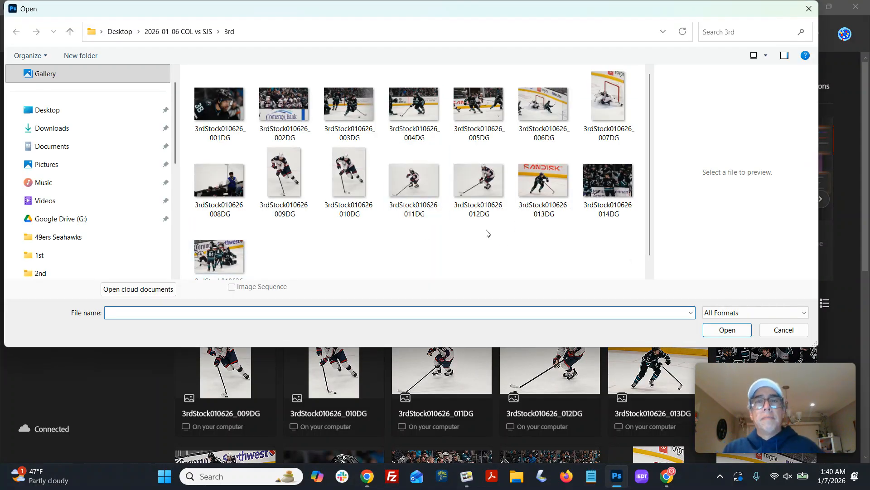
click(786, 335)
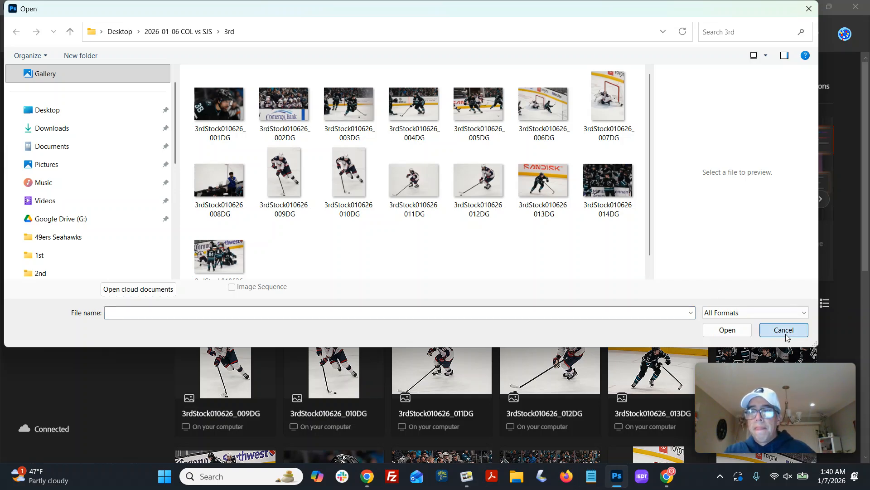
click(179, 31)
double_click(392, 102)
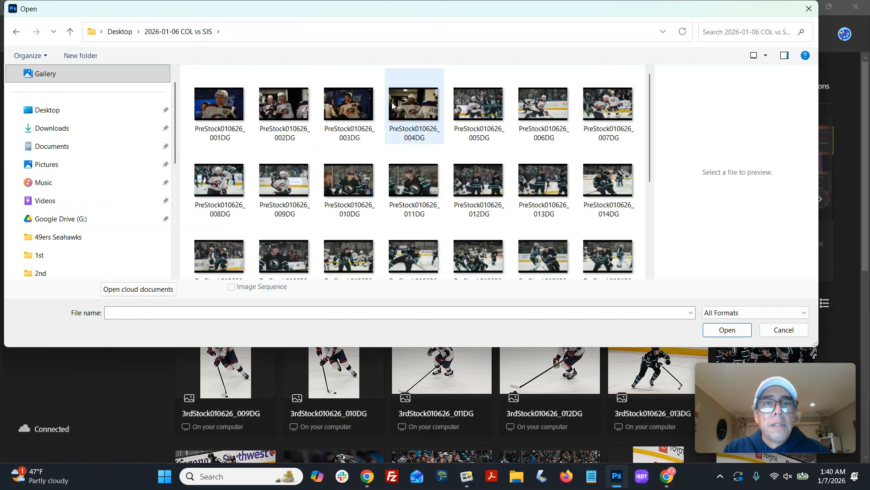
scroll(358, 193, down, 3)
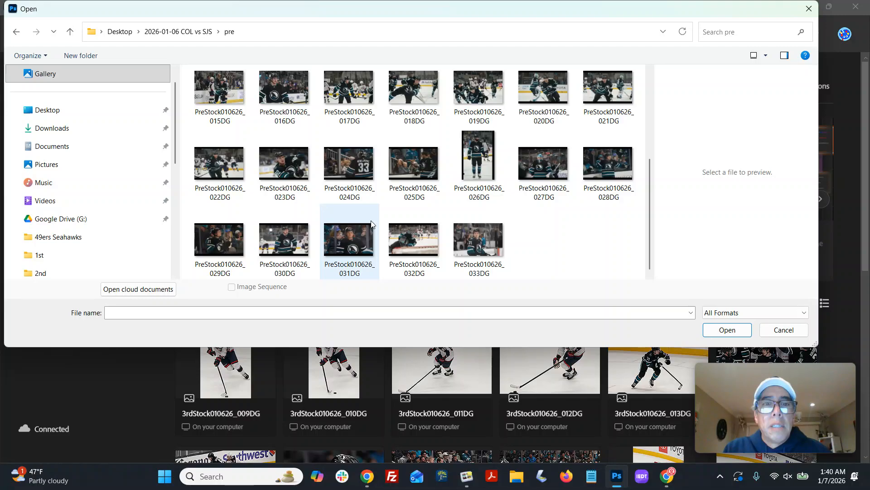
scroll(371, 222, up, 3)
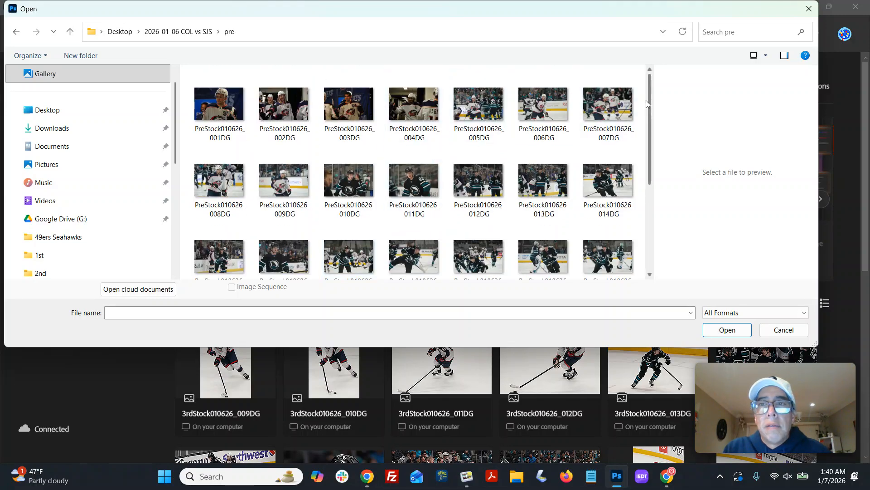
drag(643, 99, 233, 113)
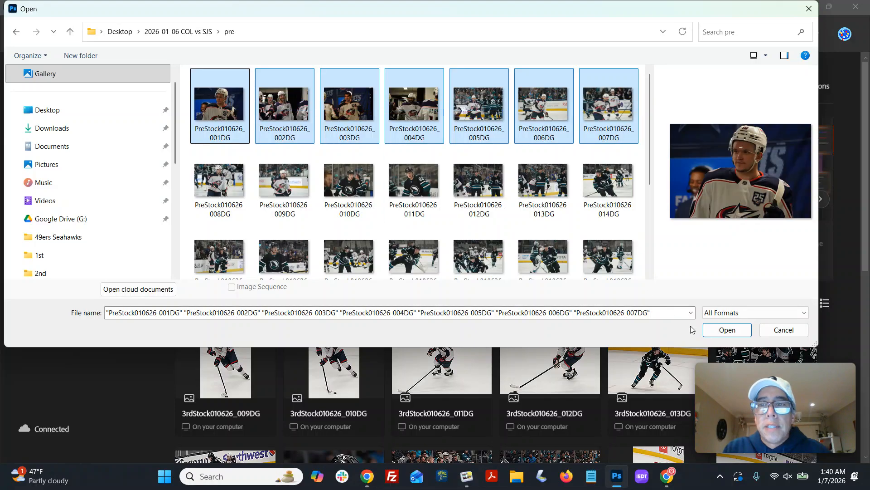
click(726, 333)
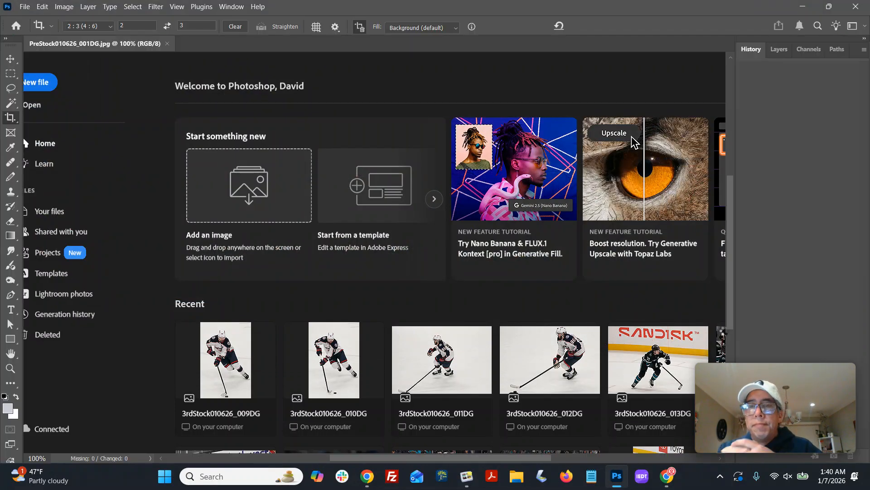
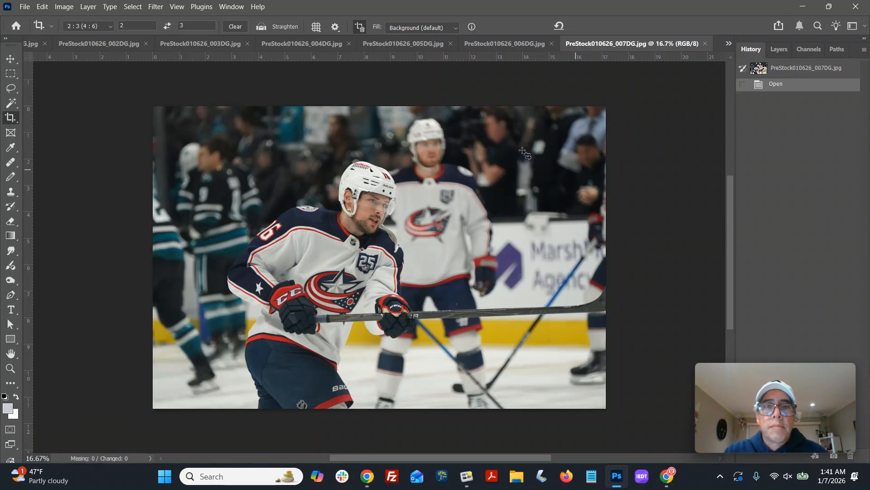
drag(189, 149, 323, 351)
key(Return)
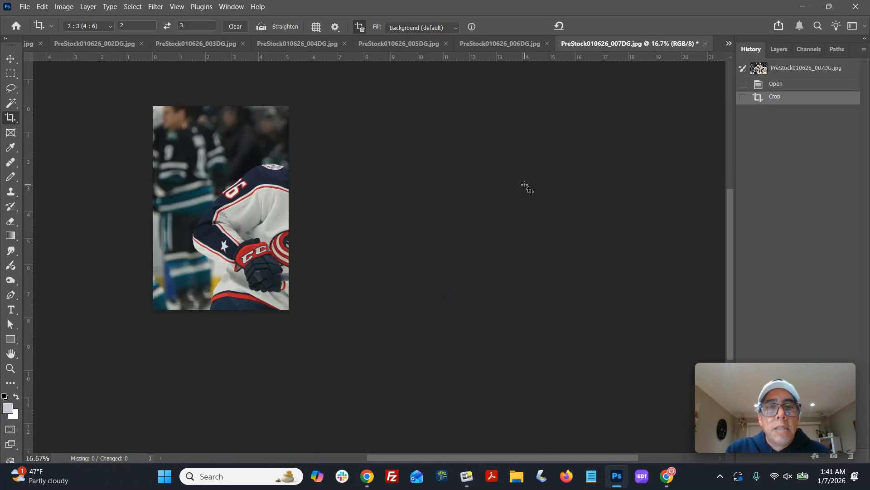
key(ctrl+z)
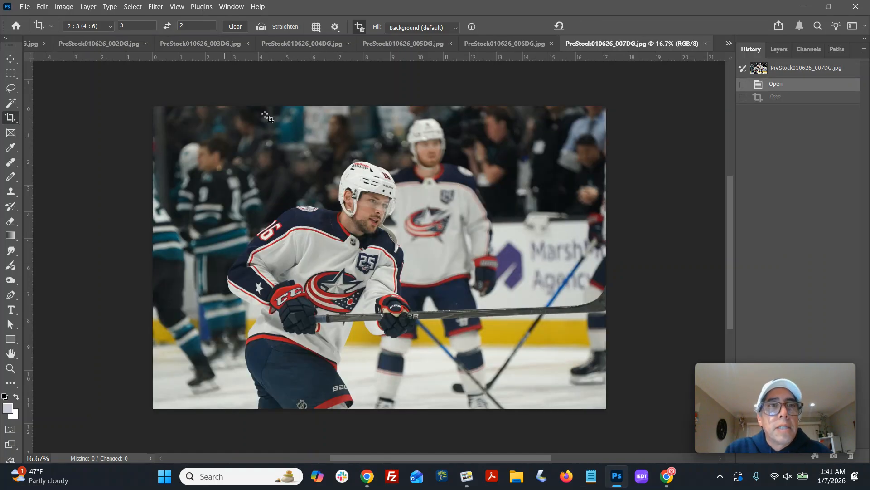
- Crop PreStock010626_007DG.jpg at horizontal 3:2 around player 16, cutting off the background teammate's head, and trim the frame slightly tighter
drag(188, 145, 485, 373)
mouse_move(417, 310)
mouse_down()
mouse_move(427, 314)
mouse_move(422, 304)
mouse_move(425, 313)
mouse_up()
key(Return)
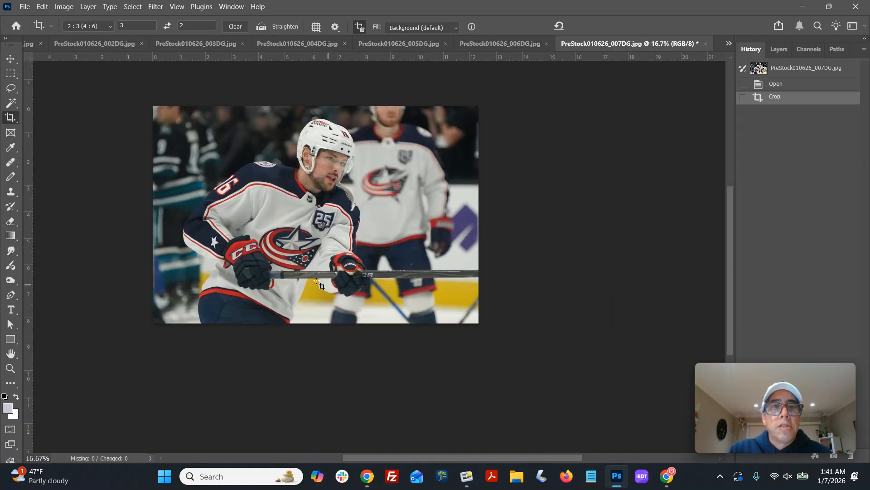
click(486, 364)
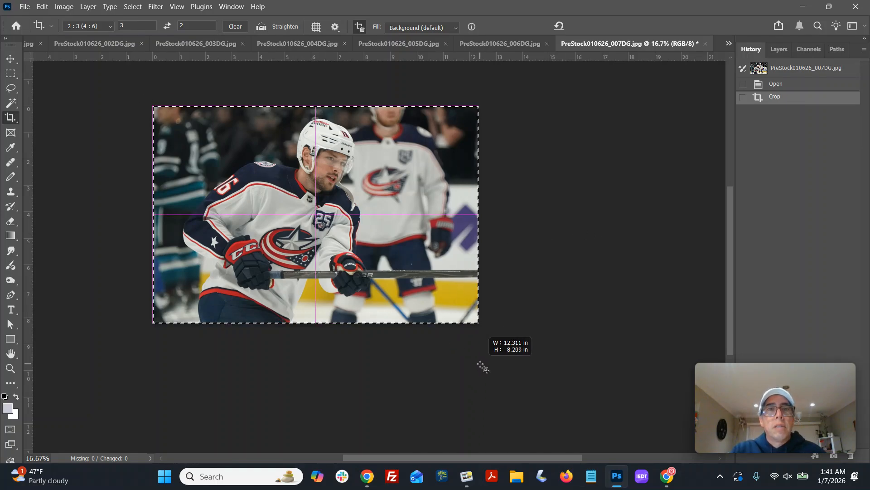
drag(477, 322, 473, 320)
key(Return)
- Save the cropped PreStock010626_007DG under its own name as a JPEG and close the image
key(ctrl+shift+s)
key(Return)
key(Return)
key(Return)
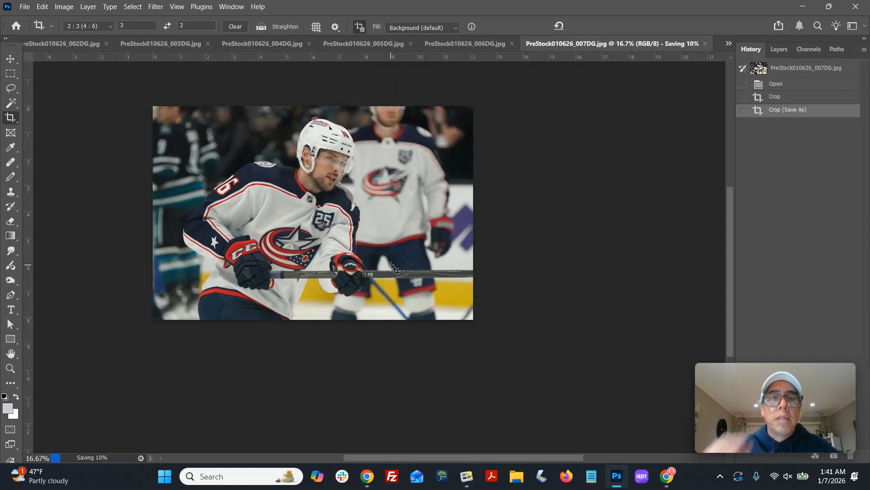
key(ctrl+w)
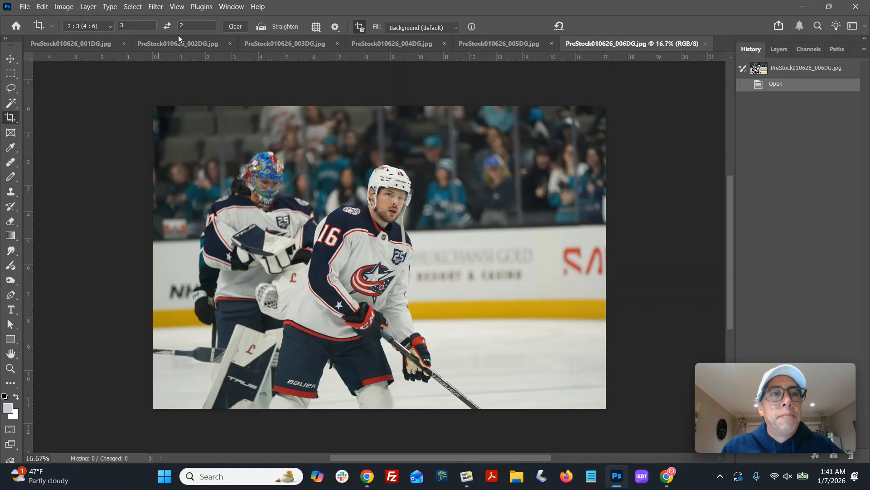
- Crop PreStock010626_006DG.jpg to a vertical 2:3 frame around player 16, cutting out the goalie behind him
drag(285, 145, 398, 328)
key(Return)
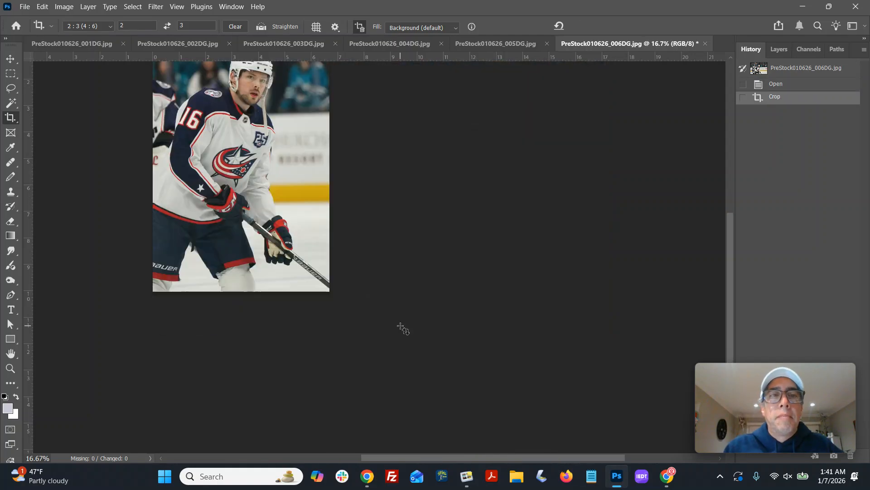
key(ctrl+0)
key(ctrl+minus)
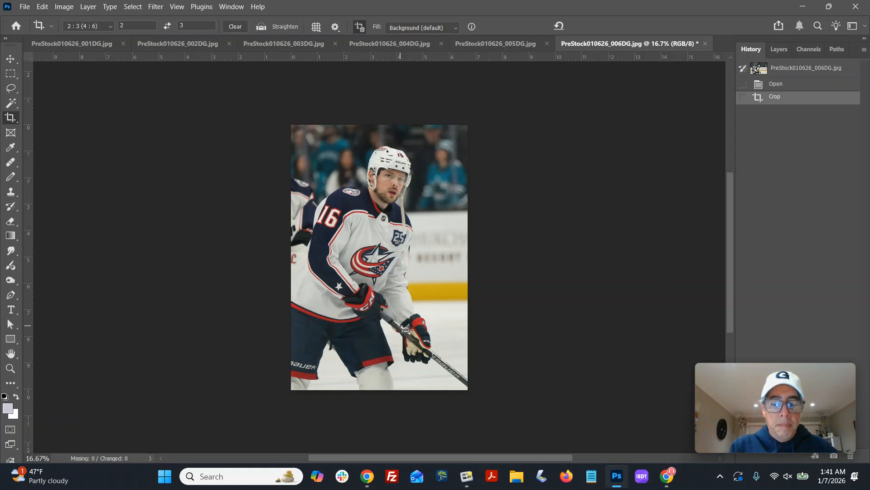
- Check player 16's face and helmet strap up close, and apply a Color Balance correction to the cropped PreStock010626_006DG
click(11, 367)
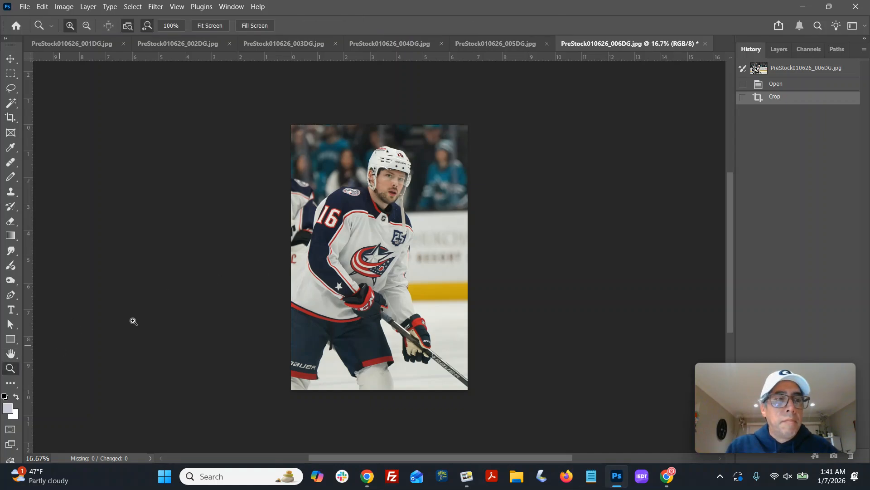
click(404, 198)
click(404, 199)
click(404, 199)
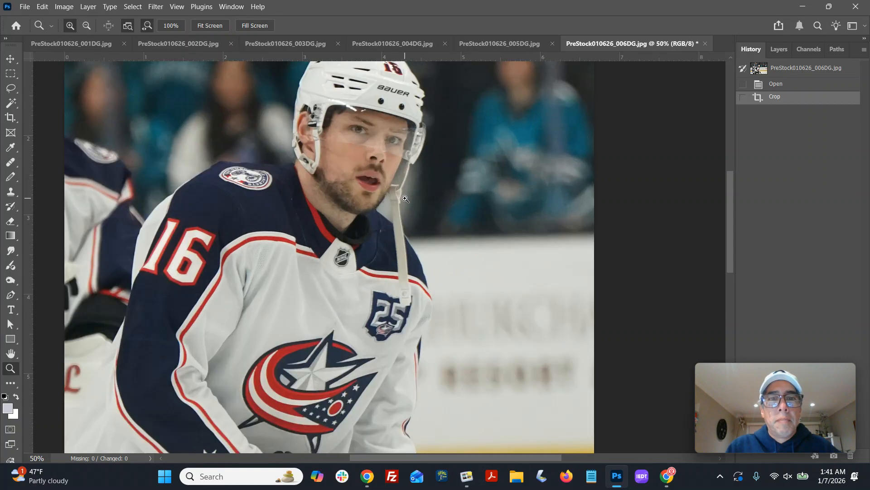
key(ctrl+minus)
key(ctrl+minus)
key(ctrl+minus)
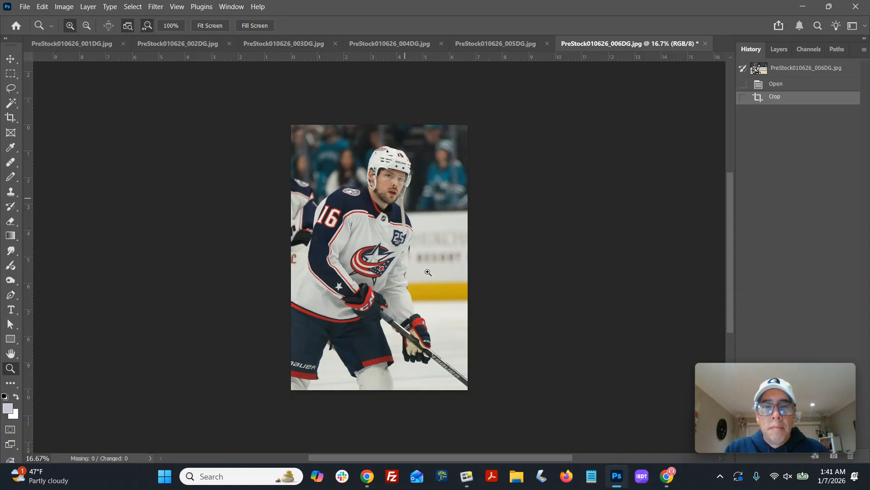
key(ctrl+b)
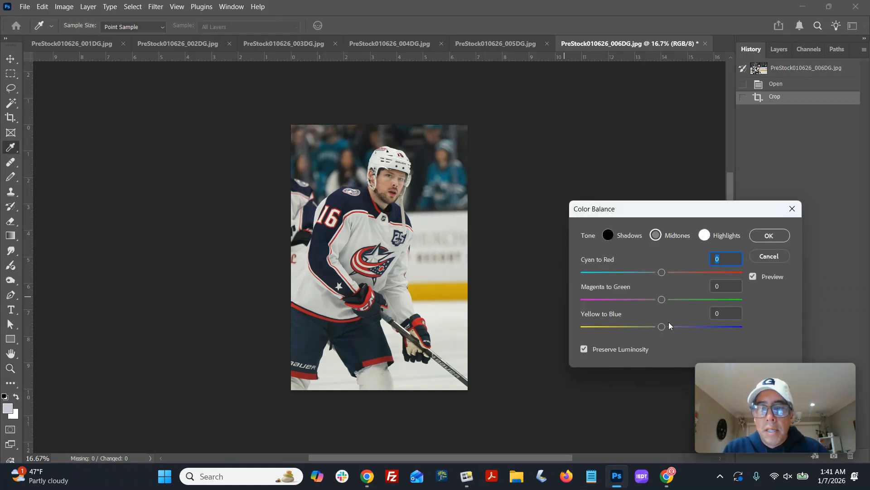
click(756, 236)
- Save PreStock010626_006DG over the existing JPEG in the pre folder and close the image
key(ctrl+shift+s)
key(Return)
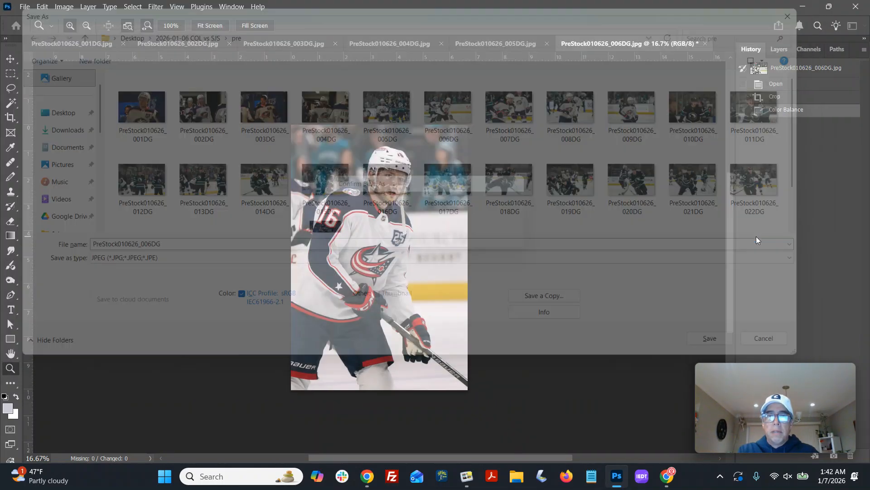
key(Return)
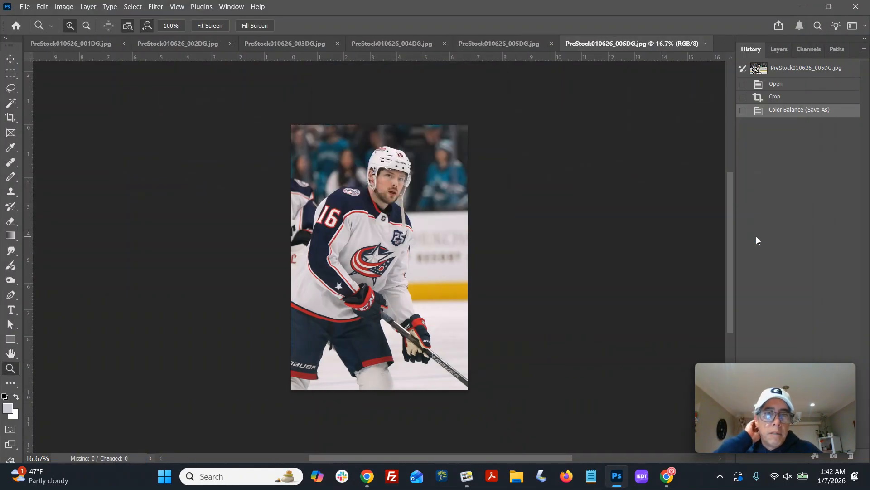
key(ctrl+w)
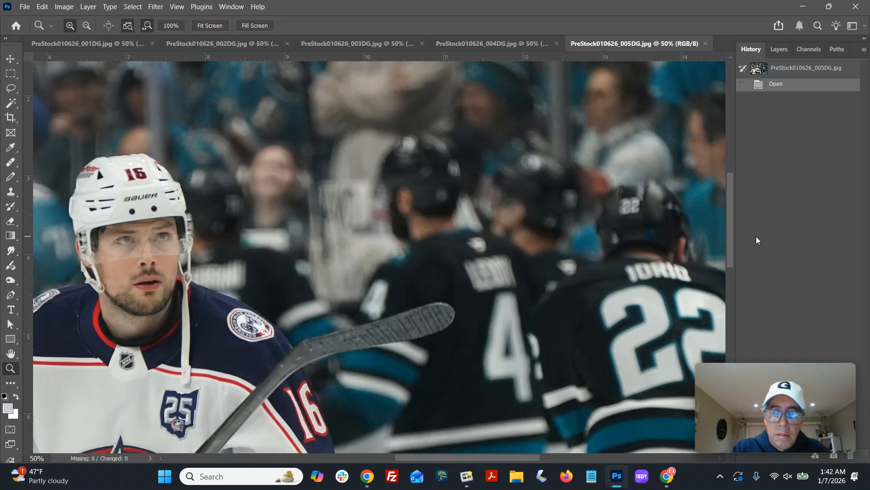
- Sharpen PreStock010626_005DG.jpg with Unsharp Mask at an amount of 126% and activate the Crop tool
key(ctrl+0)
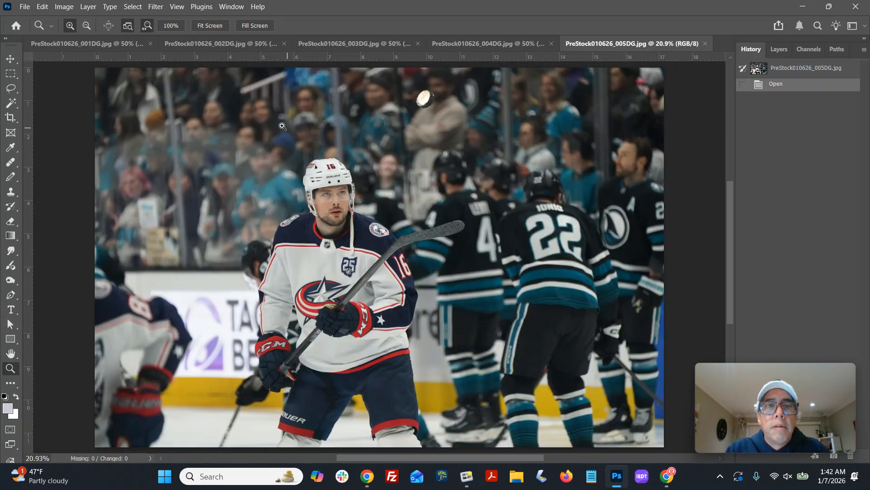
click(157, 6)
mouse_move(178, 215)
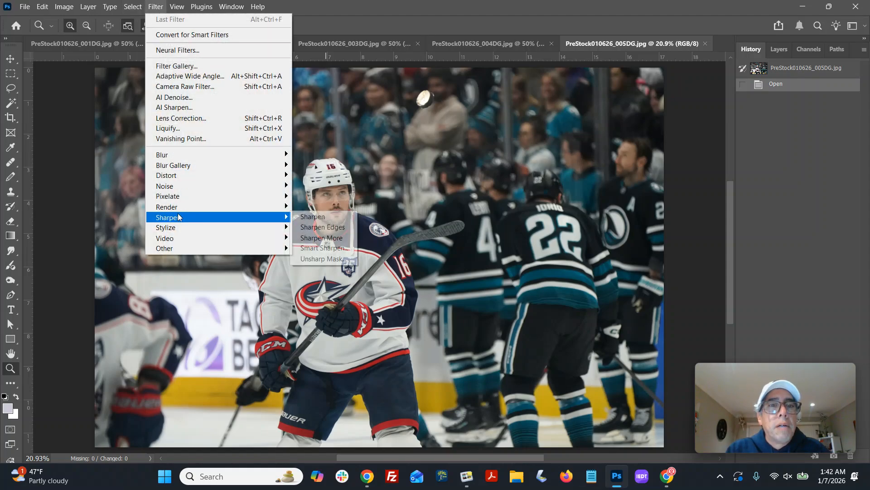
click(316, 258)
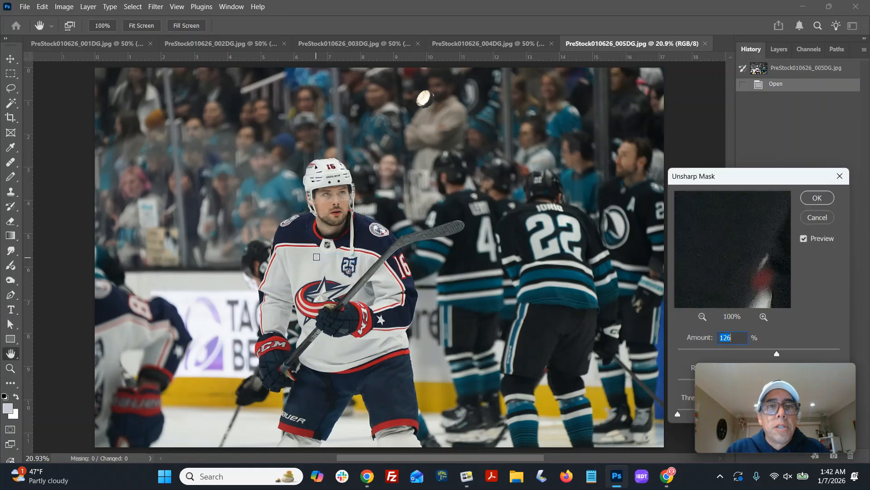
click(812, 199)
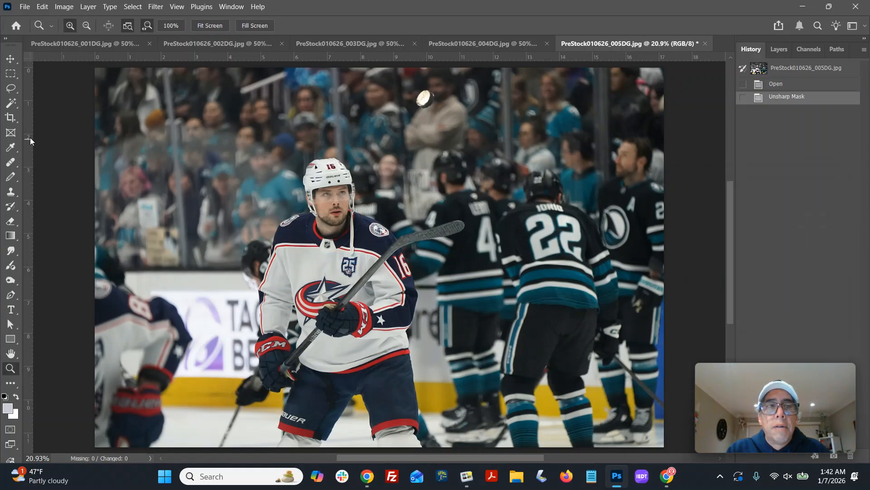
click(10, 117)
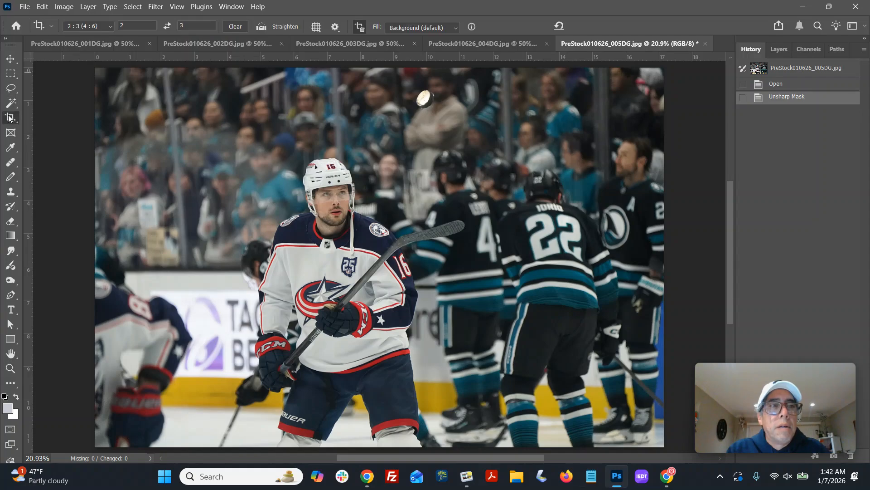
drag(96, 85, 320, 422)
key(Return)
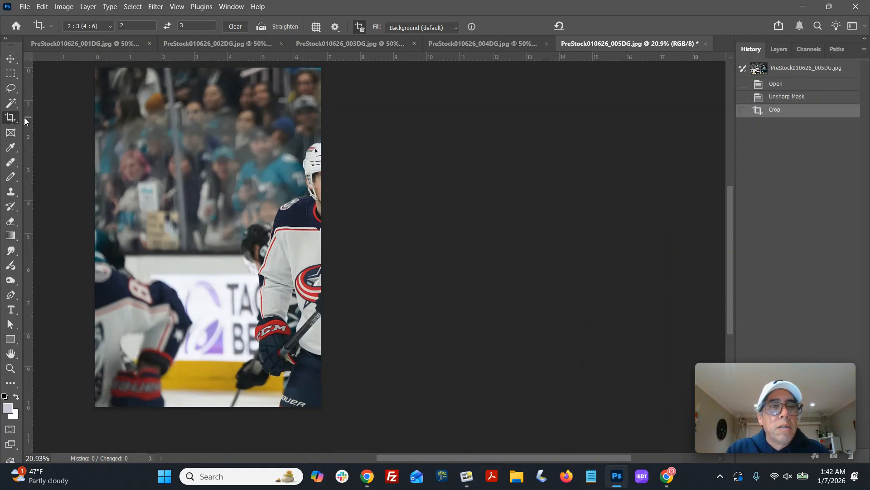
key(ctrl+z)
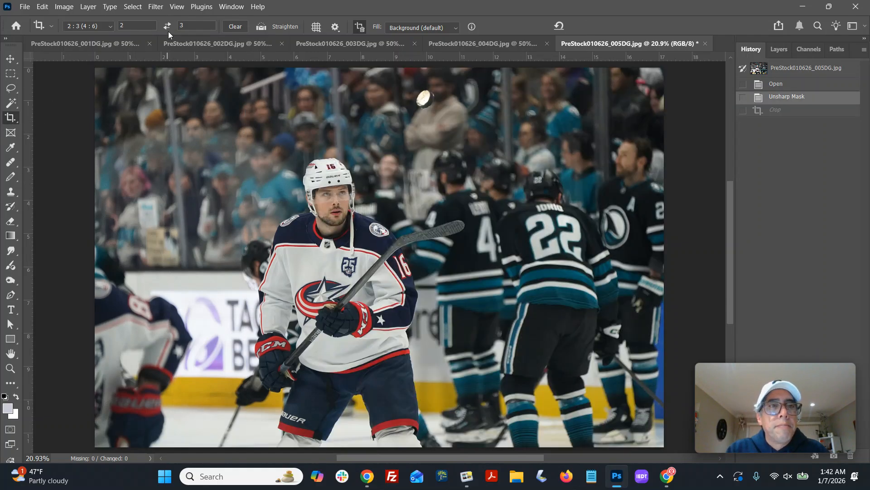
- Crop PreStock010626_005DG at horizontal 3:2 around player 16, excluding the opponent beyond number 22, and apply a Color Balance correction
drag(96, 86, 640, 408)
drag(474, 341, 484, 341)
key(Return)
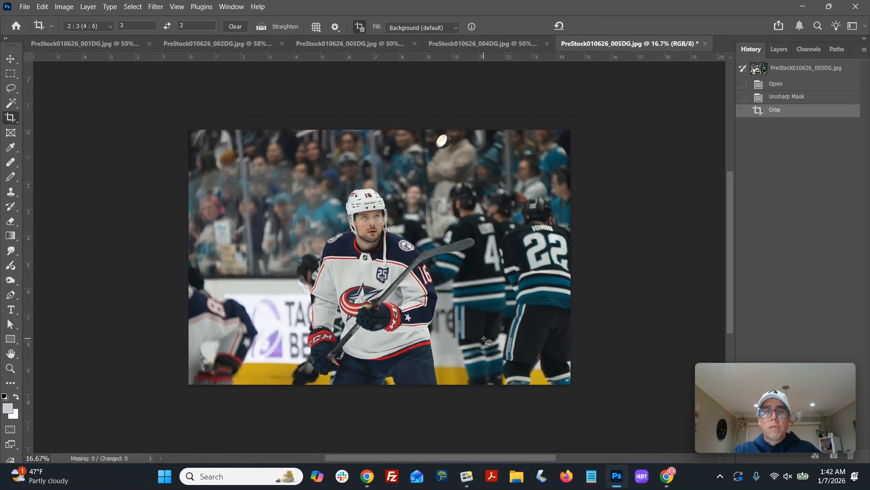
key(ctrl+b)
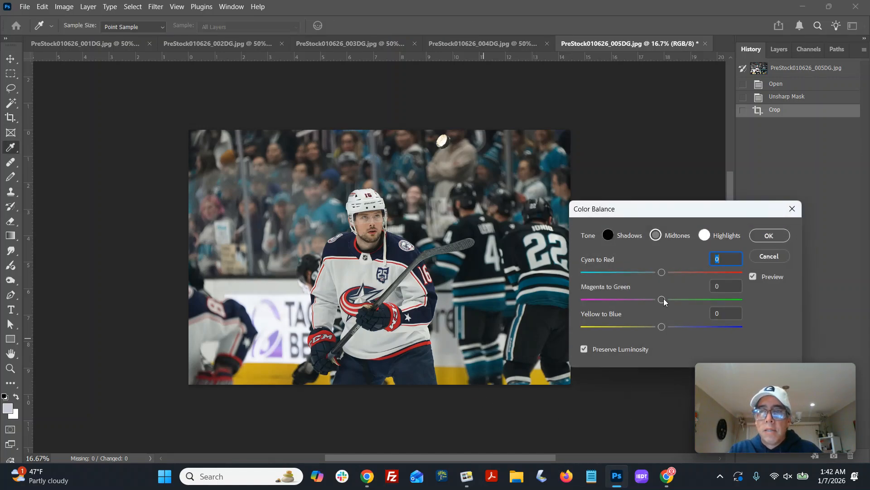
click(761, 236)
- Save PreStock010626_005DG under its own name as a JPEG and close the image
key(ctrl+shift+s)
key(Return)
key(Return)
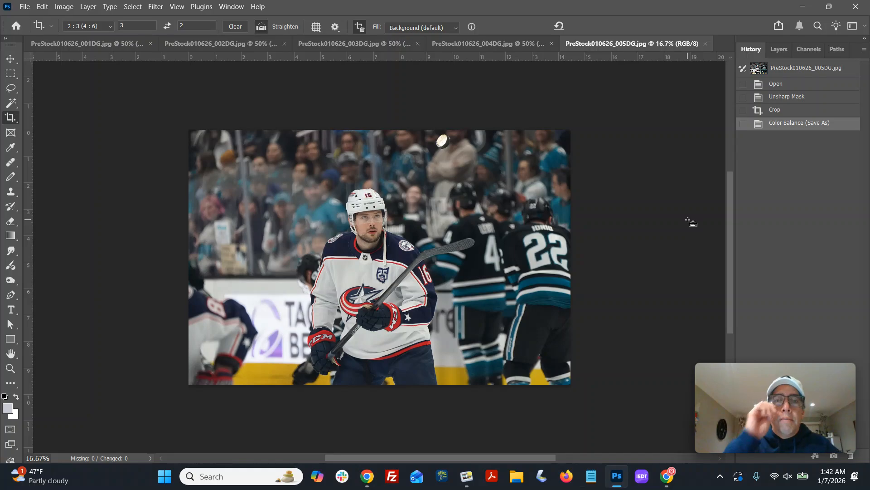
key(ctrl+w)
- Brighten PreStock010626_004DG.jpg with a Curves point on the RGB channel at input 83, output 132
key(ctrl+minus)
key(ctrl+minus)
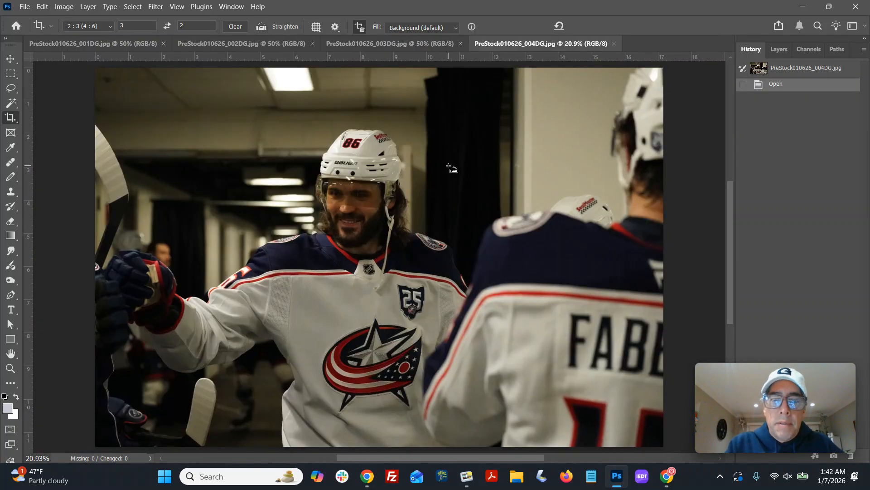
key(ctrl+minus)
key(i)
key(ctrl+m)
drag(584, 217, 566, 214)
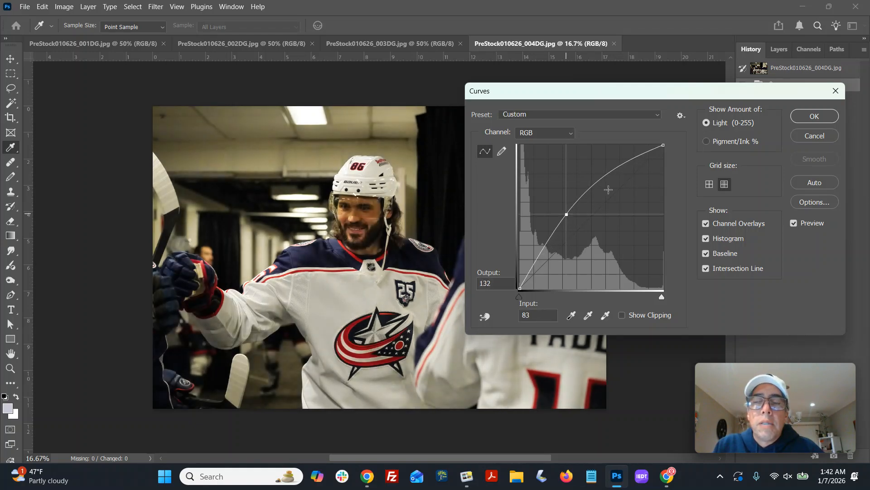
click(811, 118)
- Color-balance the highlights of PreStock010626_004DG to Cyan-Red -3, Magenta-Green -9 and Yellow-Blue +9
key(ctrl+b)
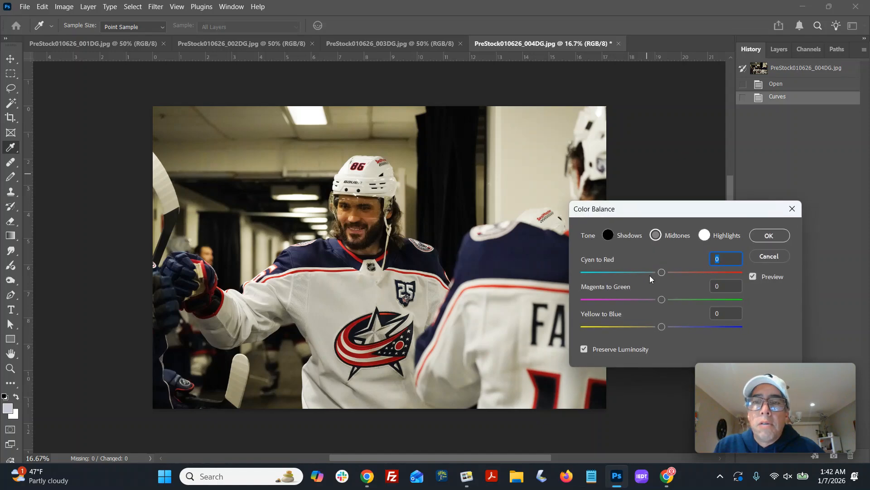
drag(663, 300, 671, 326)
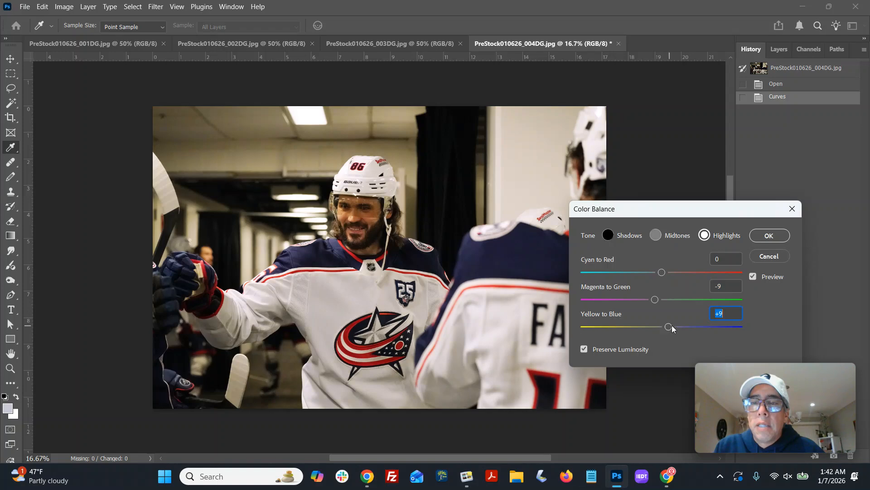
drag(663, 276, 662, 275)
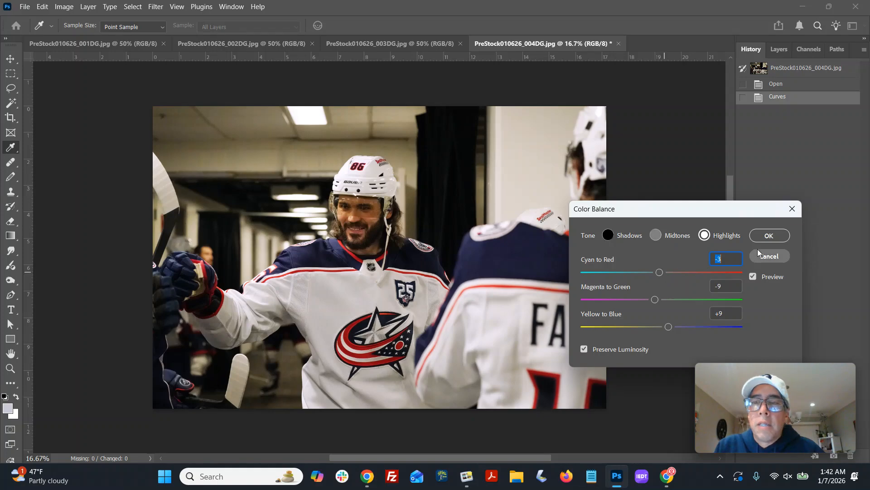
click(771, 236)
- Crop PreStock010626_004DG at horizontal 3:2 around player 86, trimming the ceiling and the foreground teammate's head
key(c)
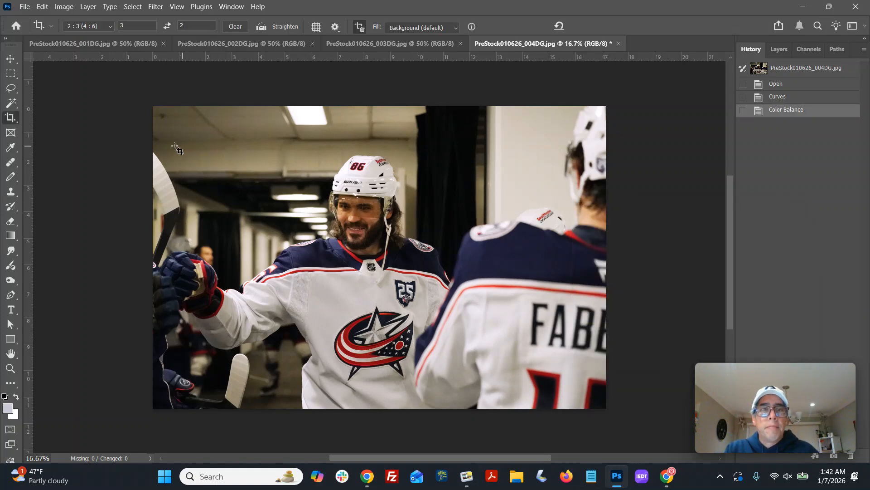
drag(153, 133, 569, 408)
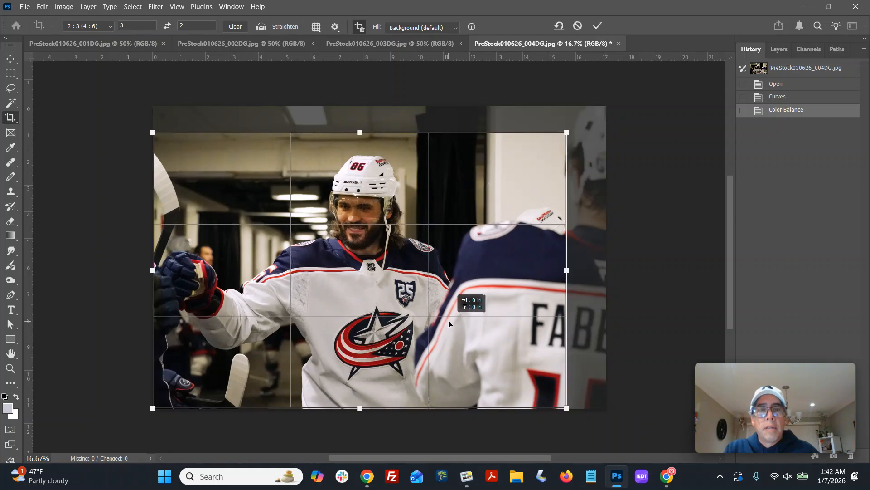
key(Return)
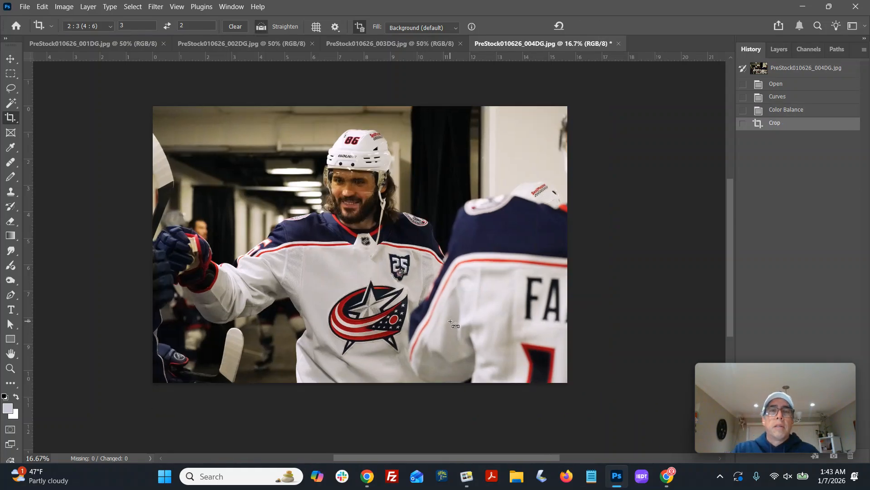
- Save the cropped PreStock010626_004DG over its existing JPEG and close the image
key(ctrl+shift+s)
key(Return)
key(Return)
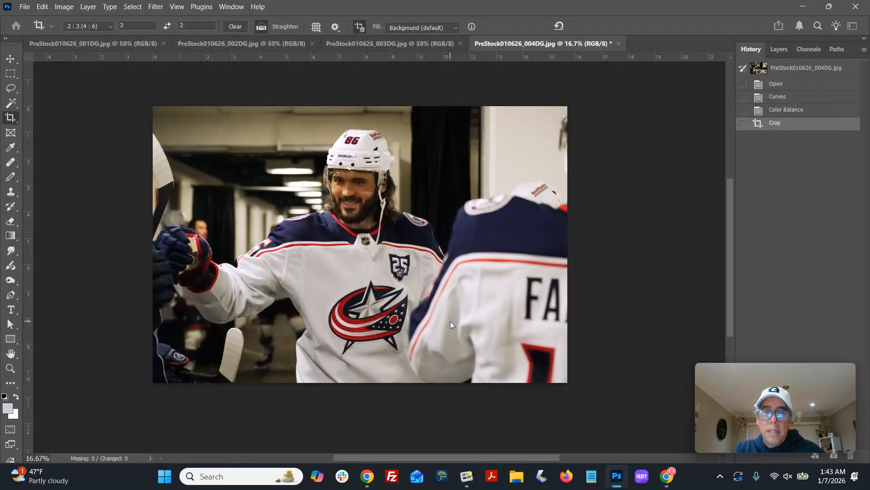
key(Return)
key(ctrl+w)
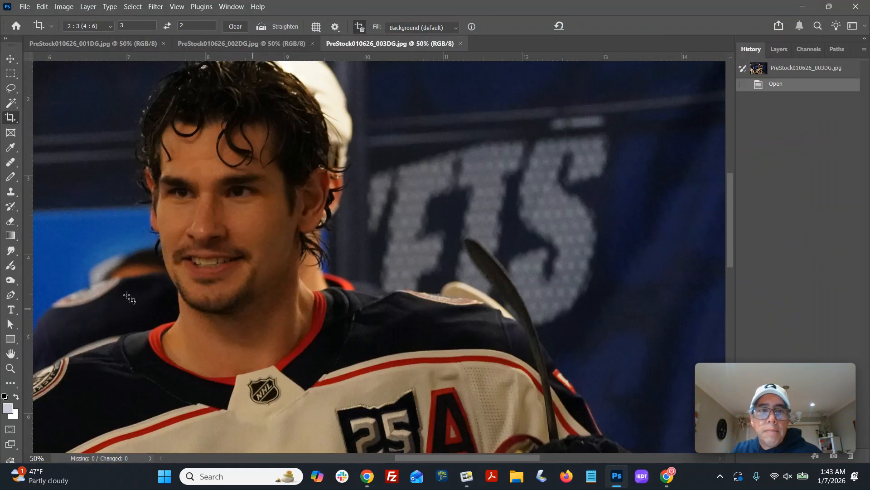
- Brighten PreStock010626_003DG.jpg with a Curves point on the RGB channel at input 73, output 132
key(ctrl+0)
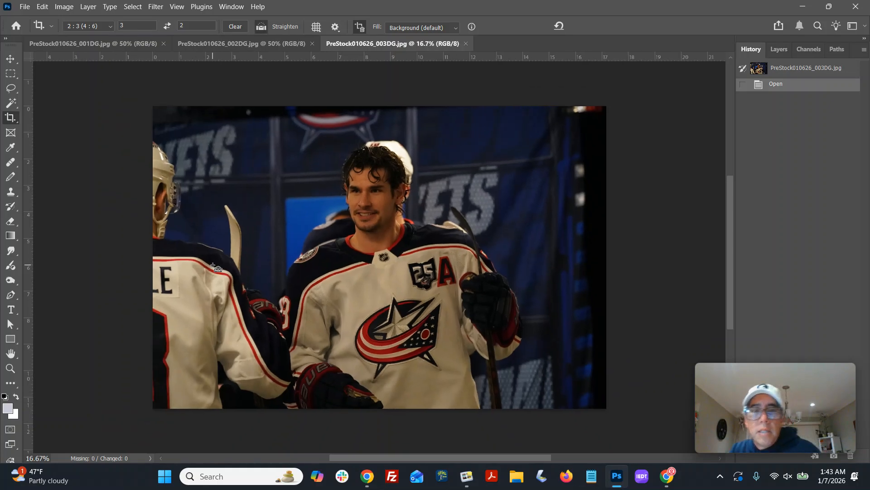
key(ctrl+m)
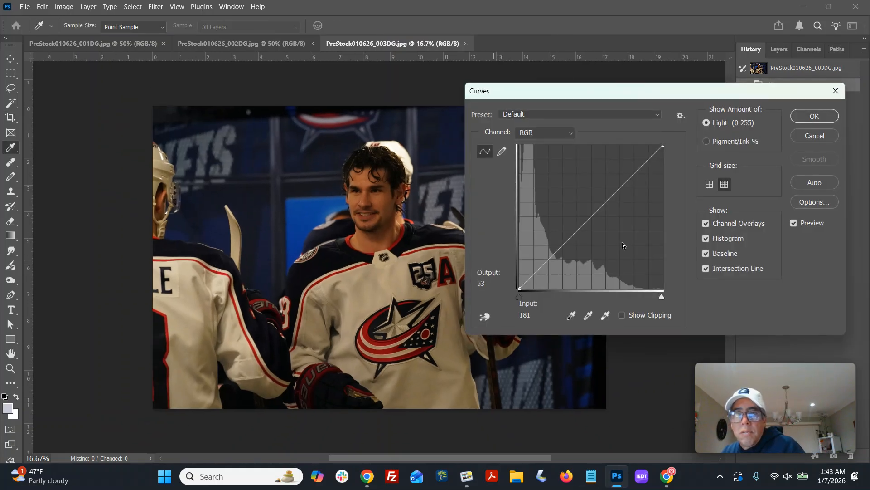
drag(589, 214, 561, 214)
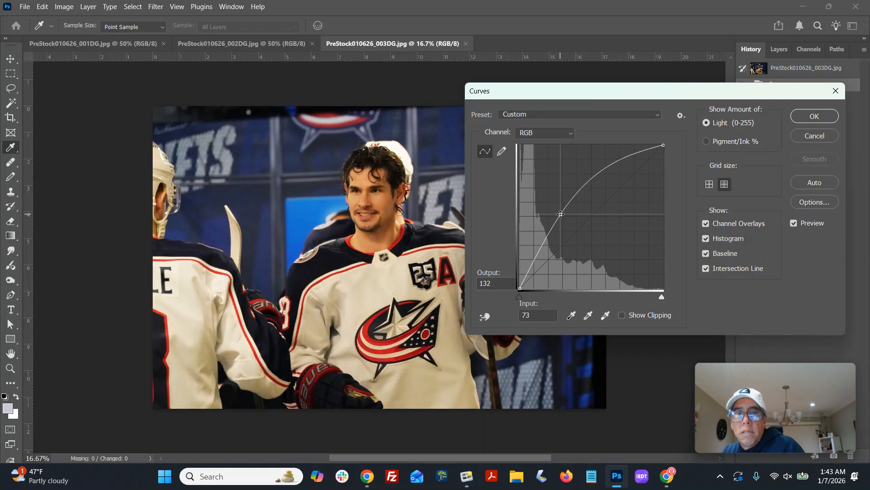
click(816, 116)
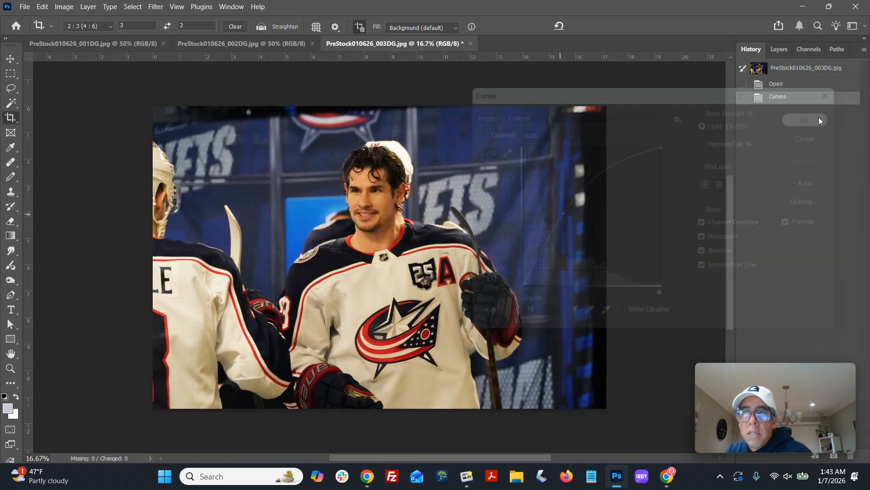
- Color-balance PreStock010626_003DG, adding blue to the highlights and setting midtones to Cyan-Red -24, Magenta-Green -7 and Yellow-Blue +19
key(ctrl+b)
click(715, 235)
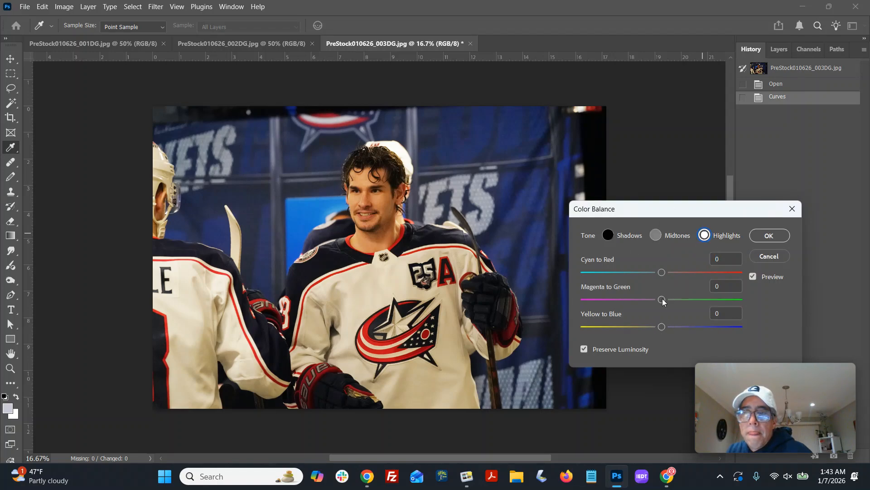
drag(660, 329, 679, 328)
click(678, 235)
drag(659, 273, 638, 271)
mouse_move(661, 299)
mouse_down()
mouse_move(651, 298)
mouse_move(660, 298)
mouse_up()
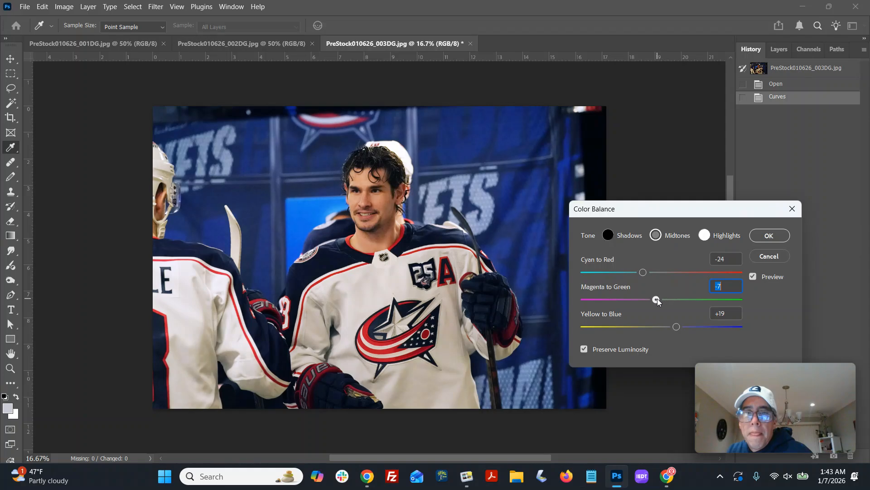
click(769, 235)
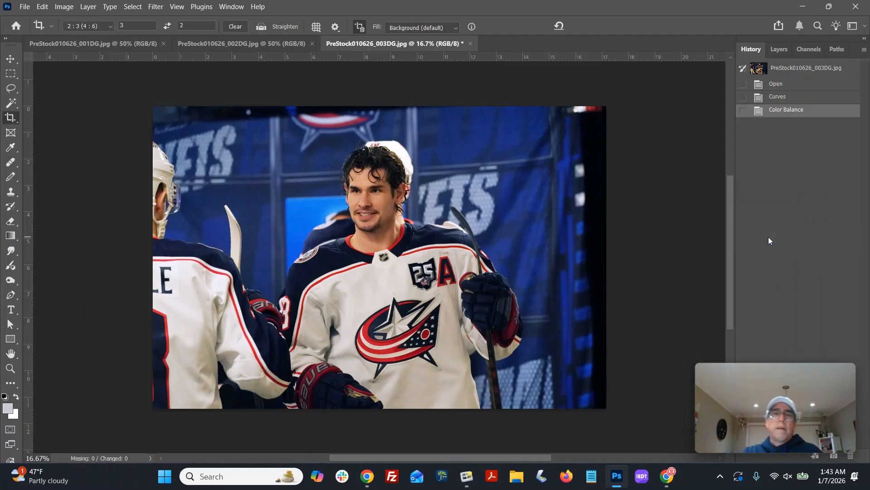
- Save the toned, uncropped PreStock010626_003DG over its existing JPEG
key(ctrl+shift+s)
key(Return)
key(Return)
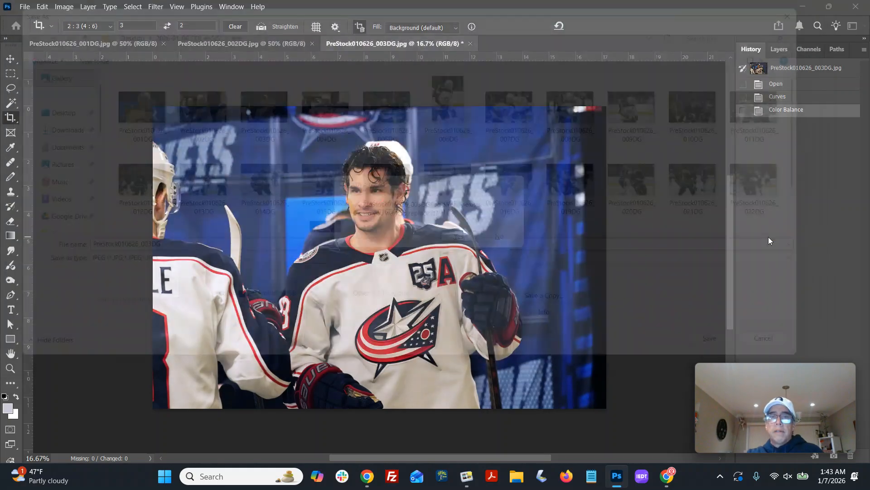
key(Return)
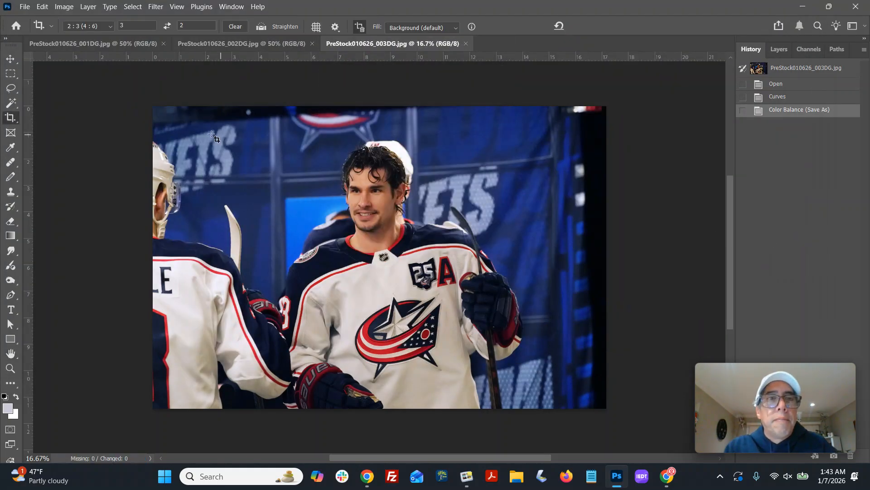
- Crop PreStock010626_003DG at horizontal 3:2 around the smiling player, trimming the top strip and the dark right edge
mouse_move(157, 127)
mouse_down()
mouse_move(618, 410)
mouse_move(580, 408)
mouse_up()
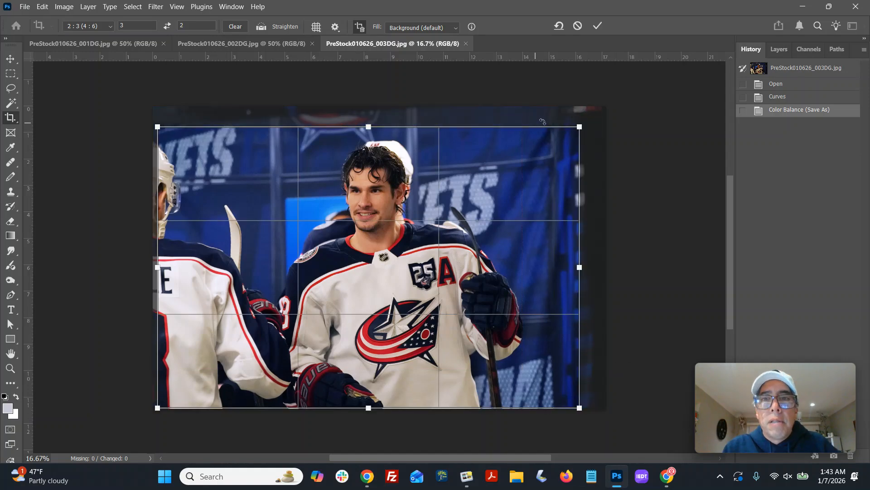
drag(578, 128, 574, 131)
drag(409, 222, 412, 222)
key(Return)
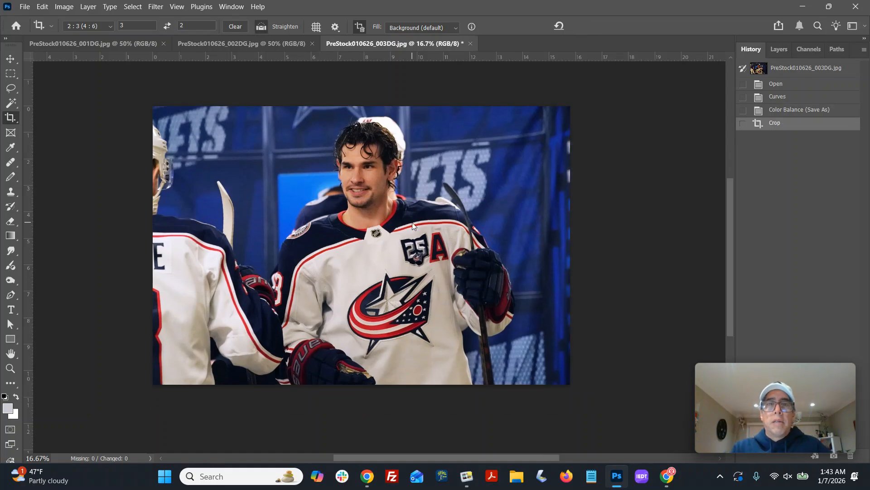
- Save the cropped PreStock010626_003DG over its existing JPEG and close the image
key(ctrl+shift+s)
key(Return)
key(Return)
key(Return)
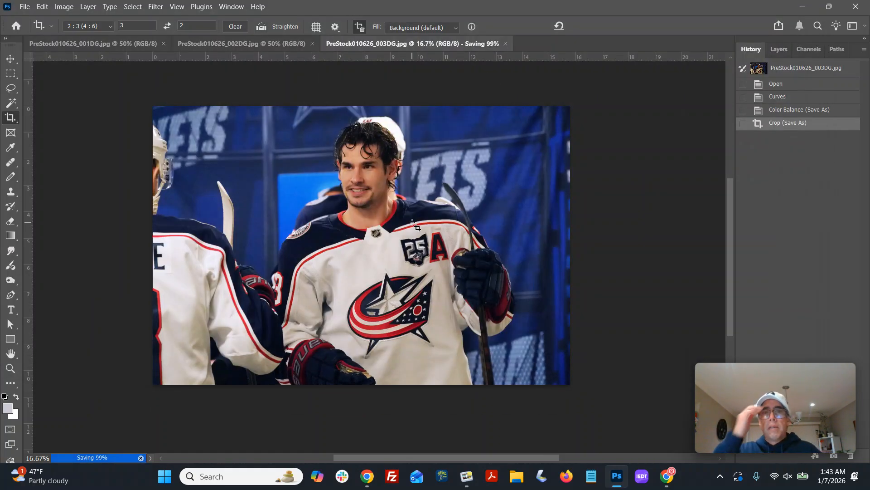
key(ctrl+w)
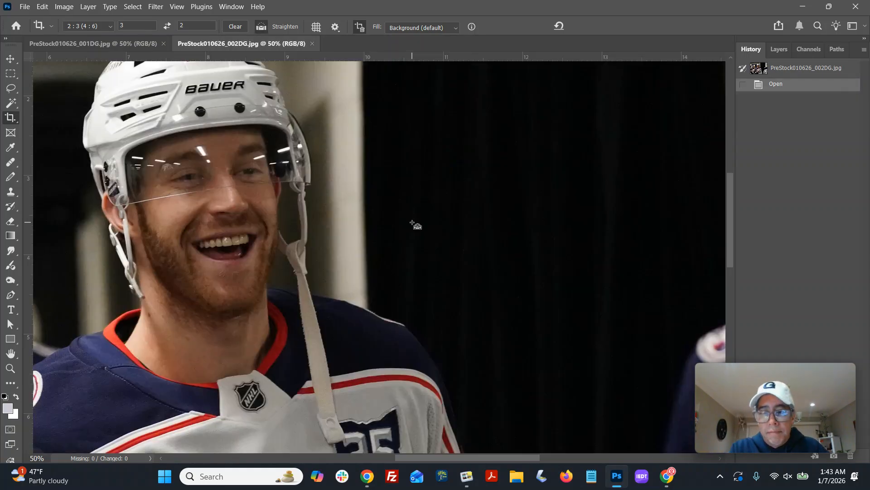
- Brighten PreStock010626_002DG with a Curves point on the RGB channel at input 102, output 142
key(ctrl+0)
key(ctrl+m)
drag(577, 231, 577, 208)
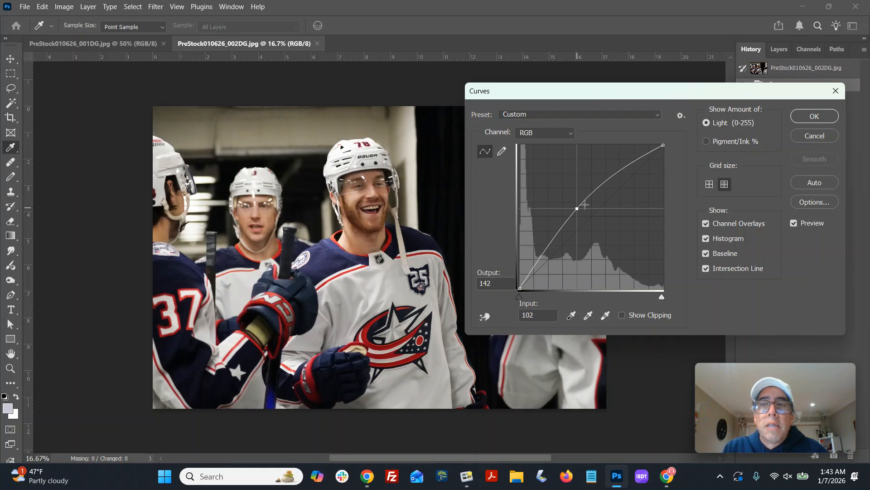
click(796, 119)
- Crop PreStock010626_002DG at horizontal 3:2 around player 78 and his teammates, trimming the strip above the helmets
key(c)
drag(154, 124, 624, 456)
drag(401, 184, 346, 431)
mouse_move(352, 337)
mouse_down()
mouse_move(365, 326)
mouse_move(356, 321)
mouse_up()
key(Return)
- Color-balance the highlights of PreStock010626_002DG to Magenta-Green -6
key(ctrl+b)
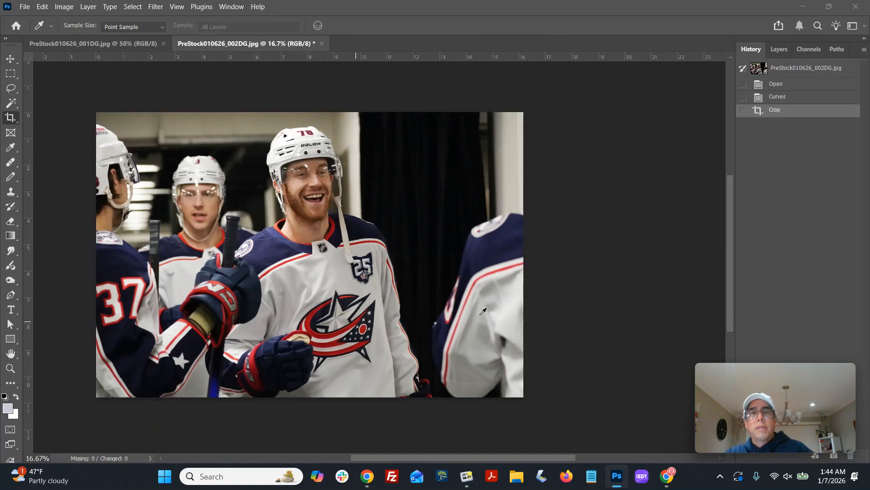
click(704, 236)
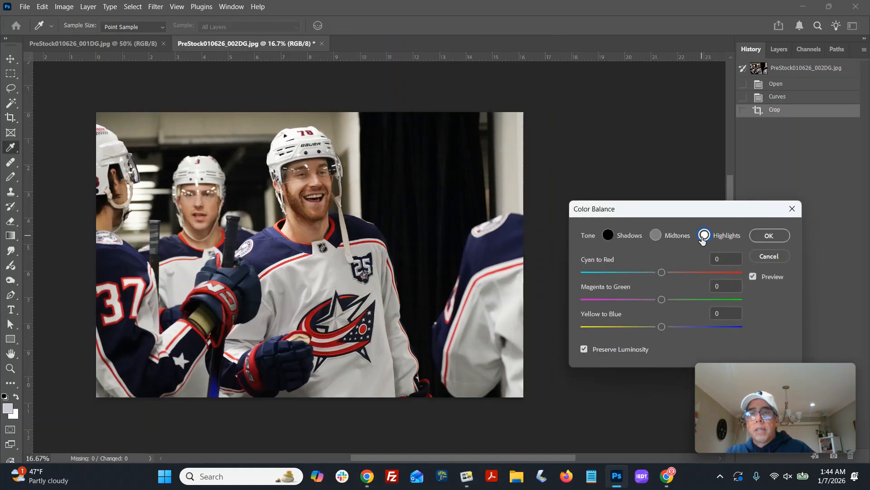
drag(661, 300, 659, 299)
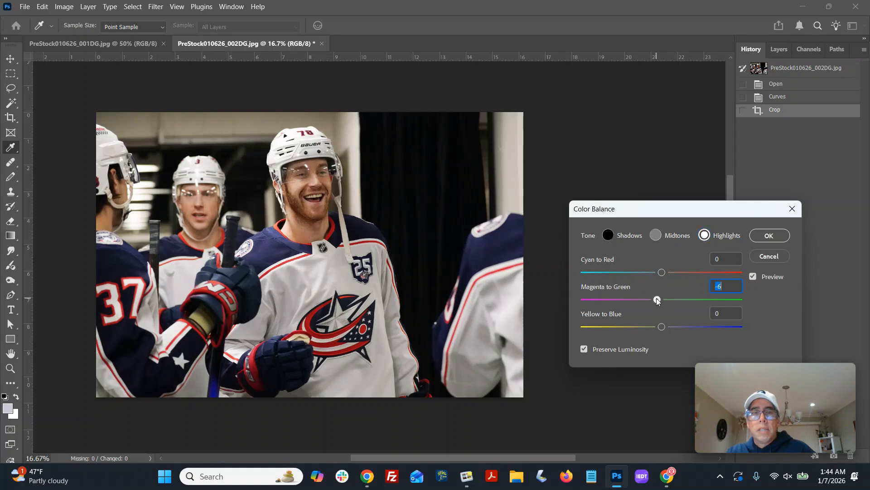
click(776, 235)
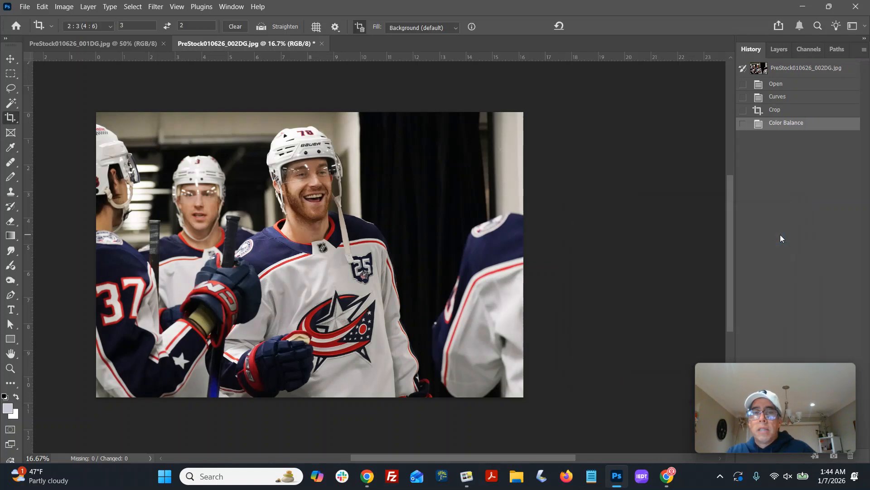
- Save PreStock010626_002DG over its existing JPEG and close the image
key(ctrl+shift+s)
key(Return)
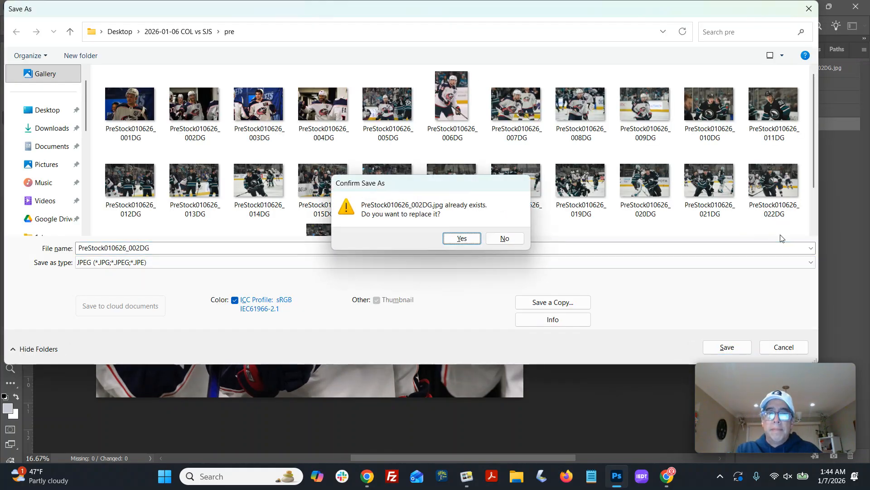
key(y)
key(Return)
key(ctrl+w)
- Try a horizontal 3:2 crop of PreStock010626_001DG that trims the left side and the jersey's lower crest, and undo it
key(c)
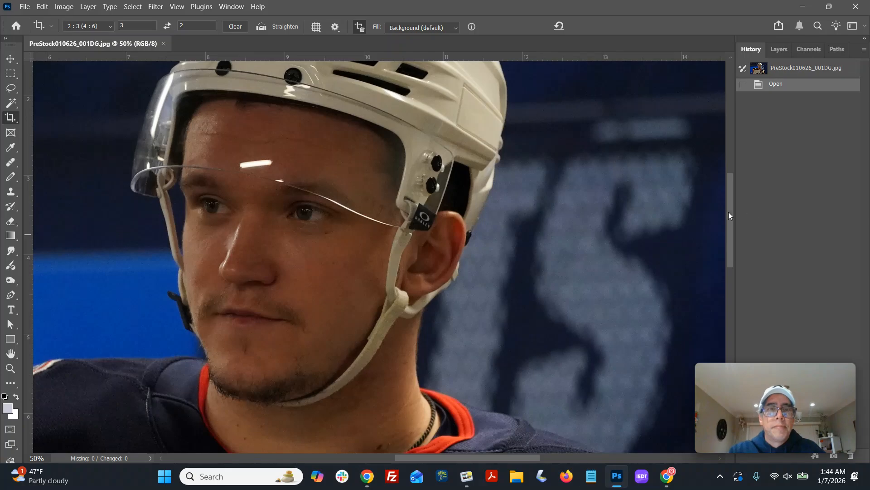
key(ctrl+minus)
key(ctrl+minus)
key(ctrl+minus)
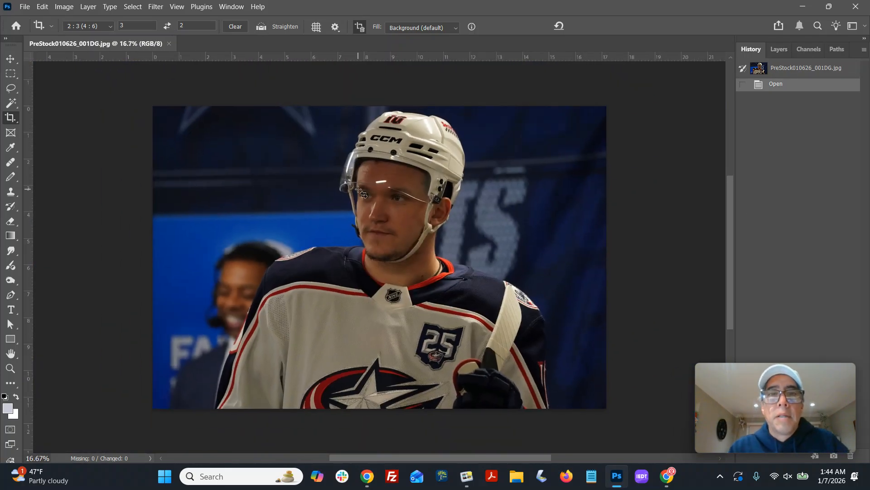
drag(220, 99, 685, 372)
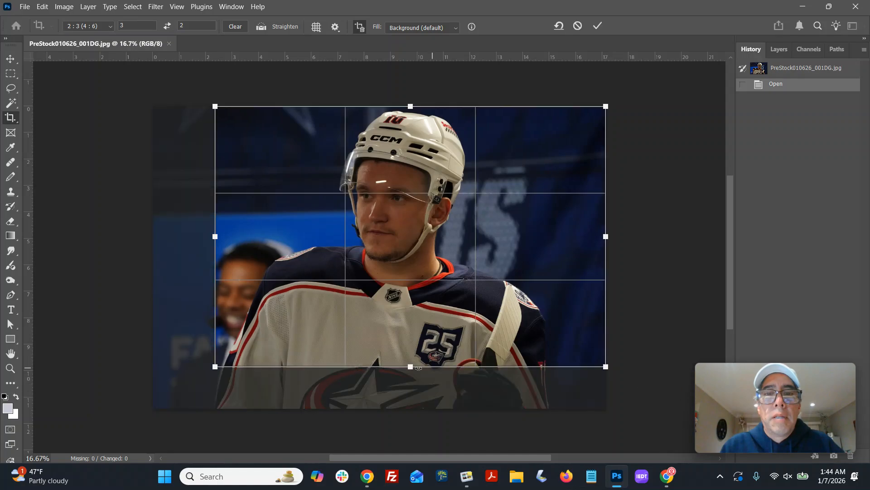
drag(216, 372, 201, 377)
key(Return)
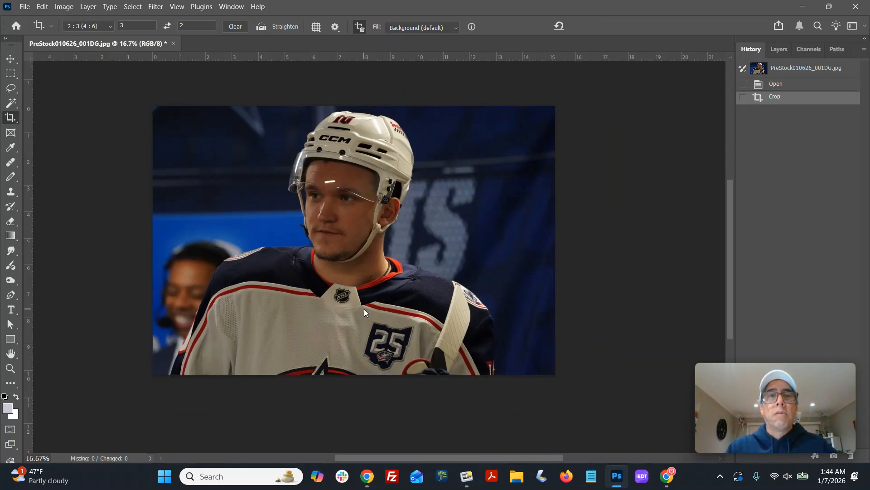
key(ctrl+z)
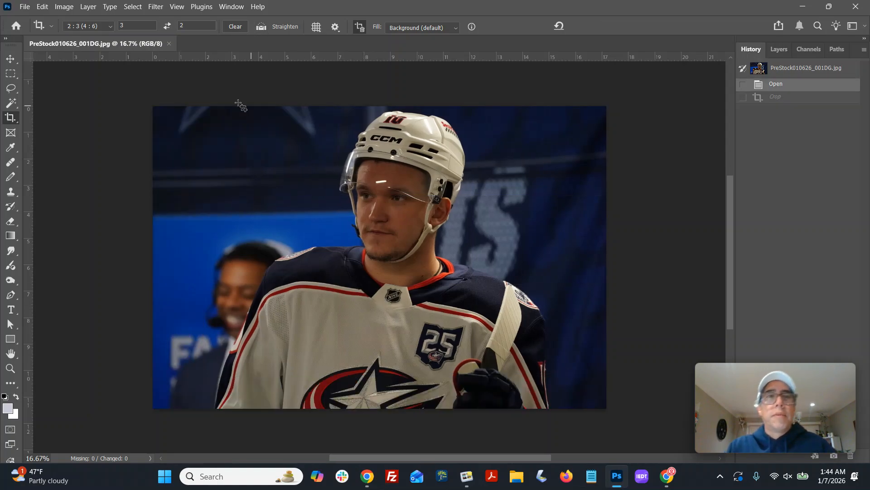
- Crop PreStock010626_001DG at horizontal 3:2 around the player, trimming both sides and most of the jersey crest, and tighten it with a second crop
drag(171, 107, 687, 377)
drag(487, 321, 500, 320)
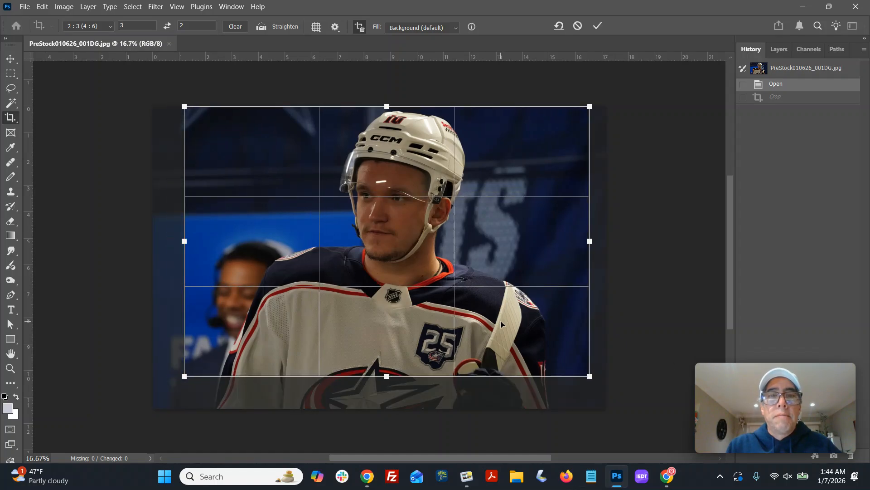
key(Return)
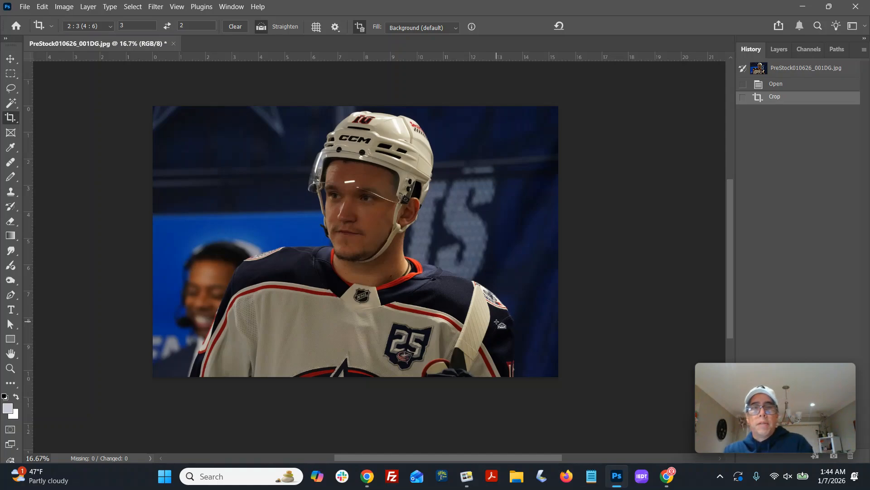
drag(165, 104, 609, 379)
key(Return)
- Brighten PreStock010626_001DG with a Curves point on the RGB channel at input 71, output 125
key(ctrl+m)
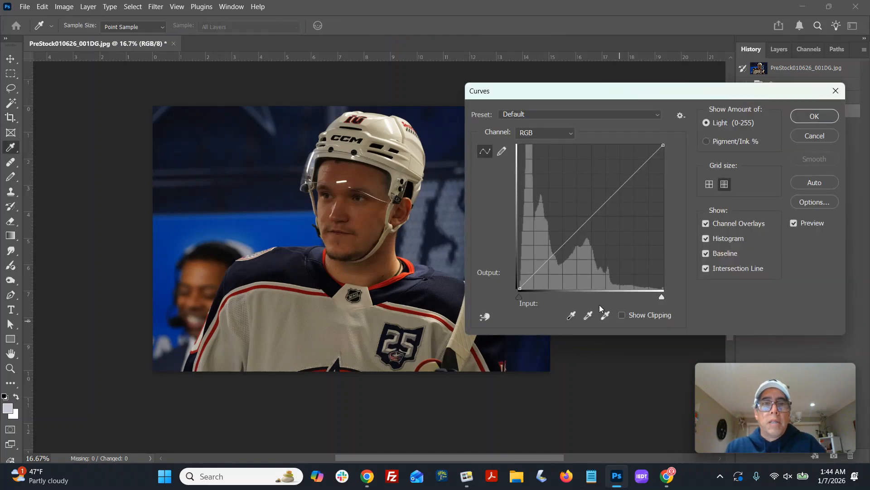
drag(588, 221, 560, 218)
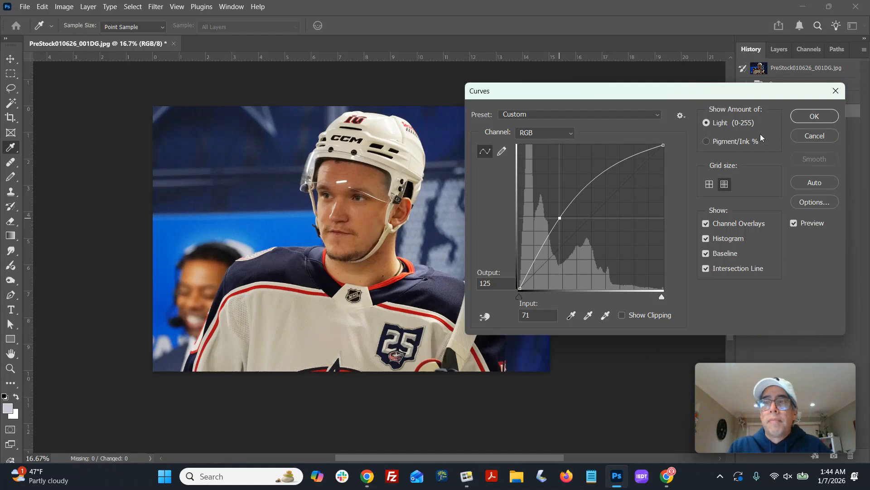
click(815, 116)
- Color-balance PreStock010626_001DG with highlights at Yellow-Blue +26 and midtones at Magenta-Green +4 and Yellow-Blue +4
key(ctrl+b)
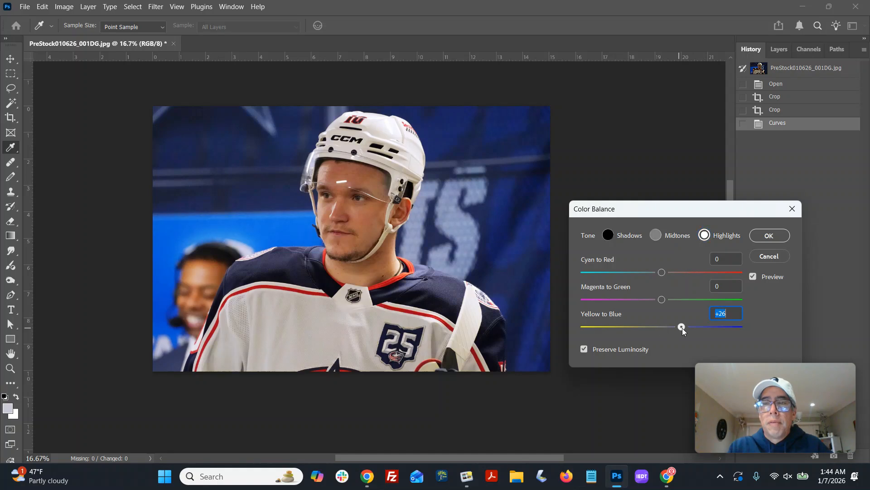
click(656, 234)
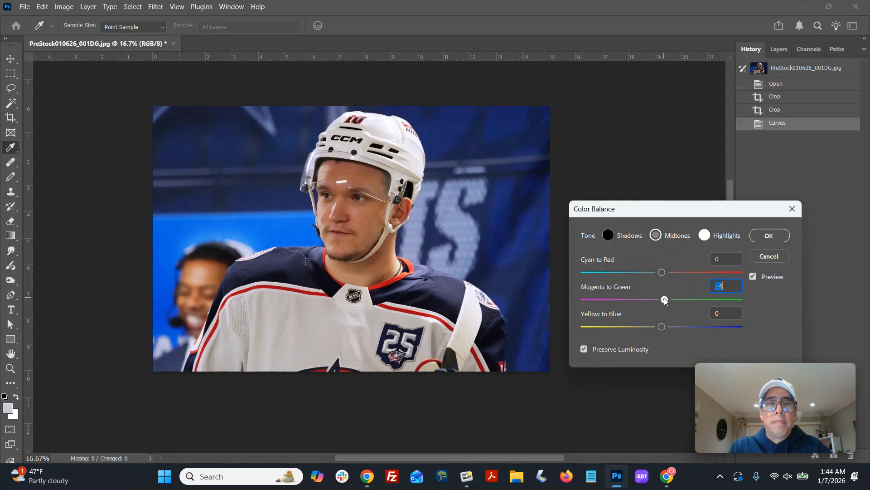
click(664, 326)
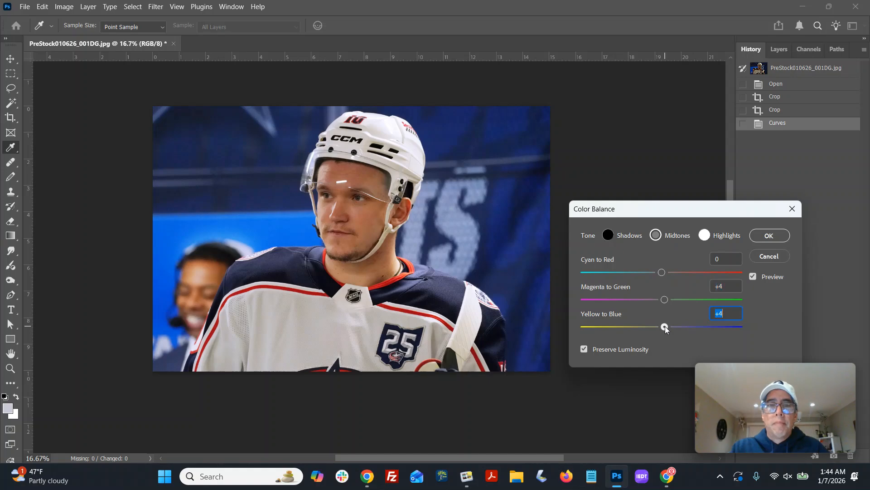
click(769, 236)
key(c)
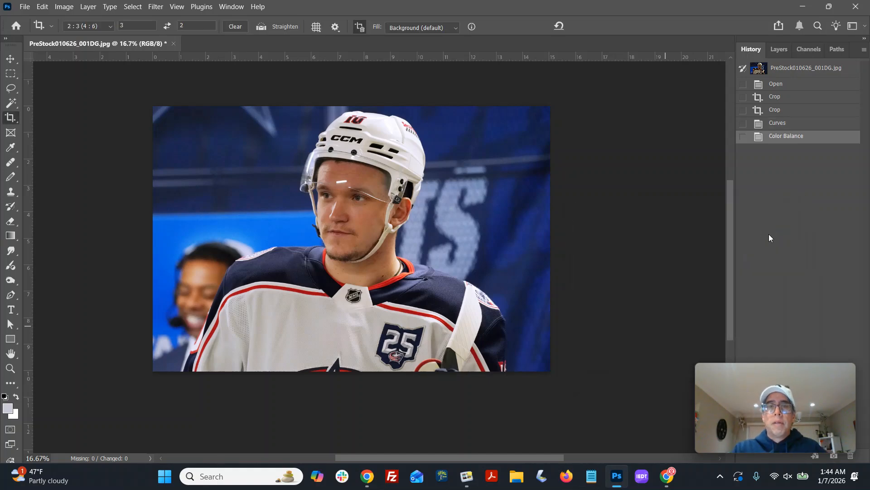
- Save PreStock010626_001DG over its existing JPEG at quality 10
key(ctrl+shift+s)
key(Return)
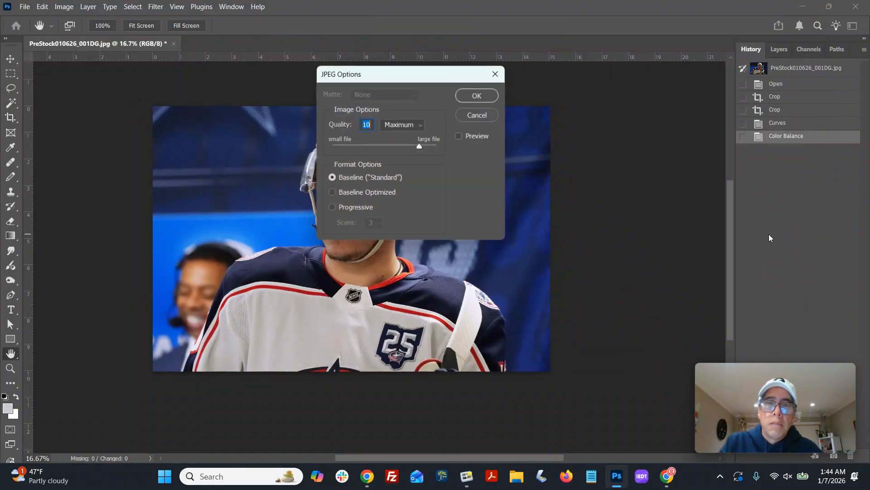
key(Return)
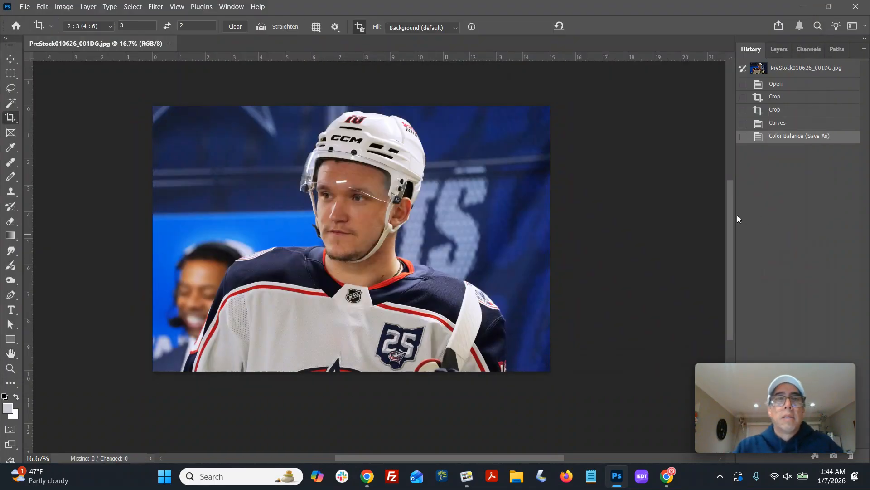
- Compare PreStock010626_001DG's first crop with its final color-balanced history state, restore the final state, save again and close the image
click(776, 97)
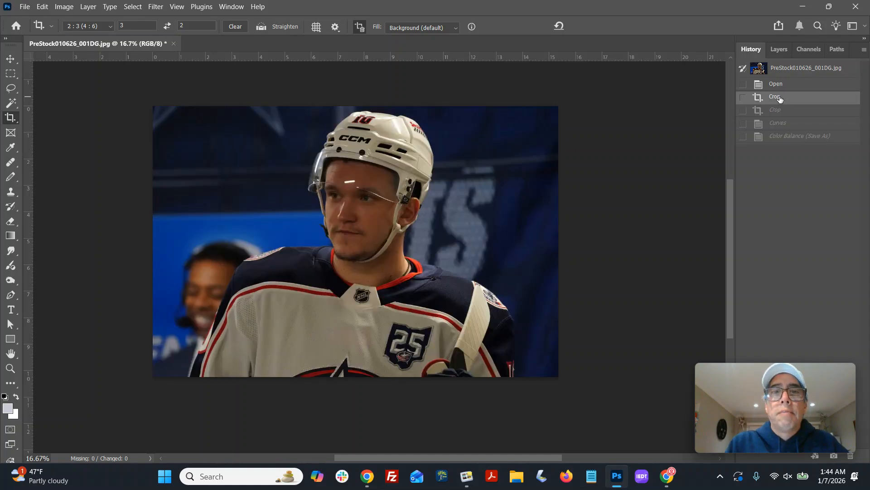
click(787, 136)
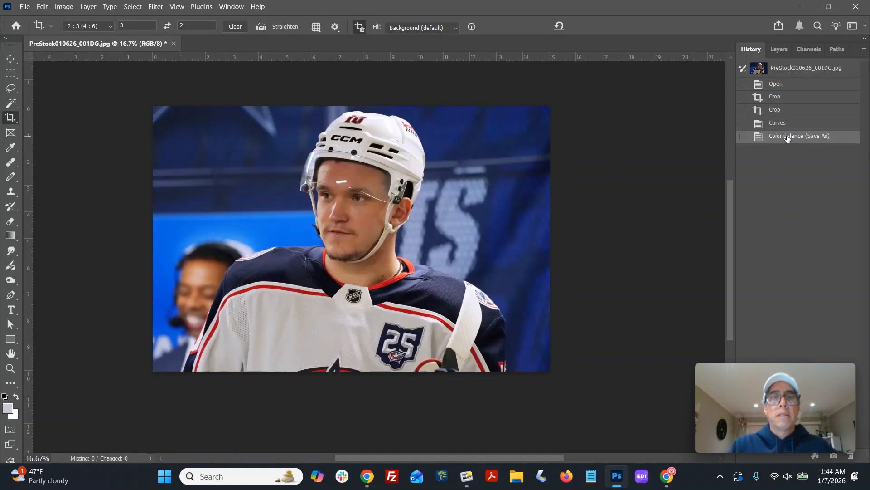
key(ctrl+s)
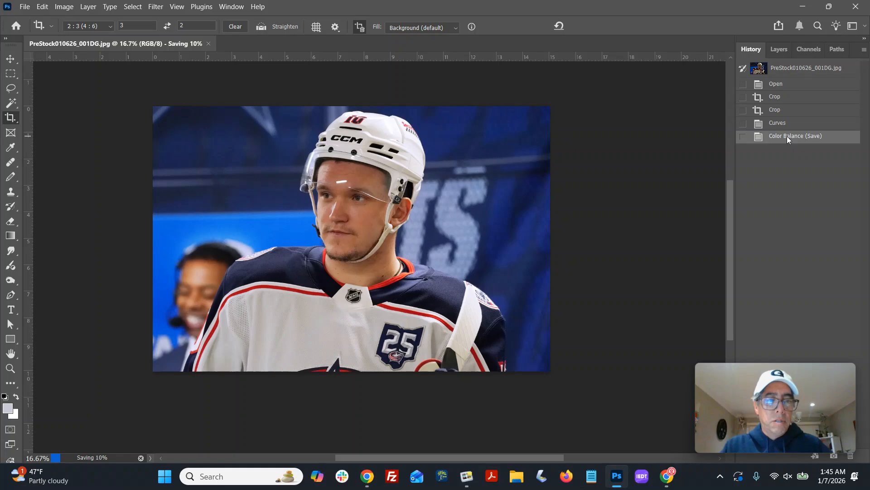
key(ctrl+w)
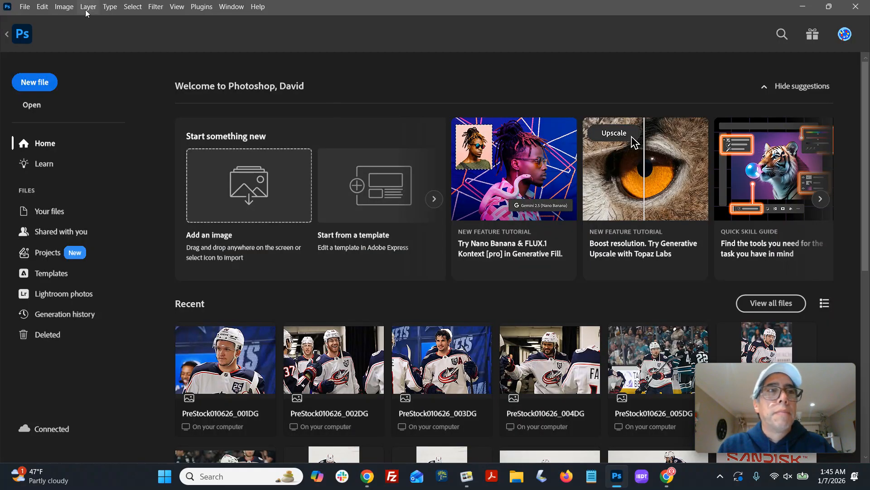
- Open PreStock010626_008DG through PreStock010626_014DG from the pre folder
click(24, 7)
click(28, 30)
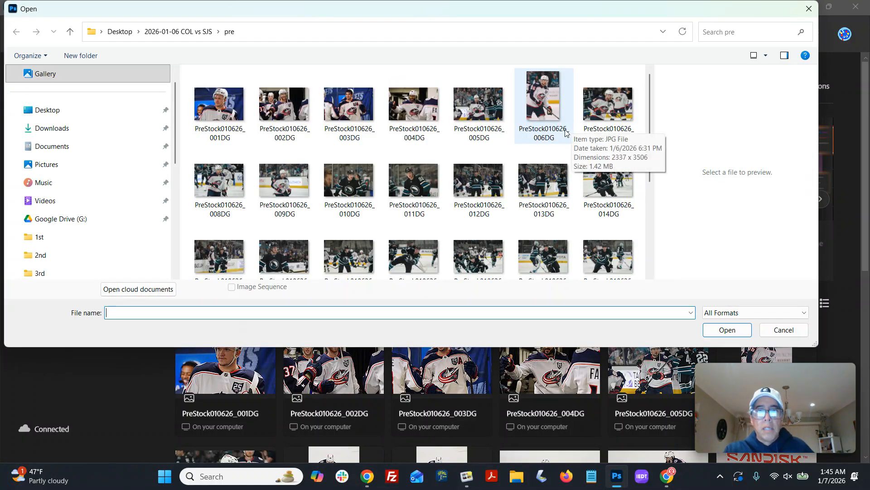
scroll(433, 204, down, 3)
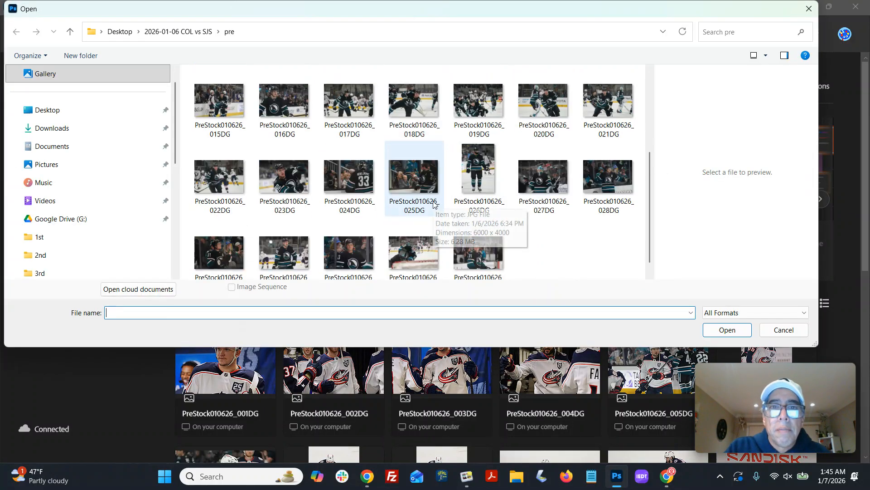
scroll(547, 249, up, 3)
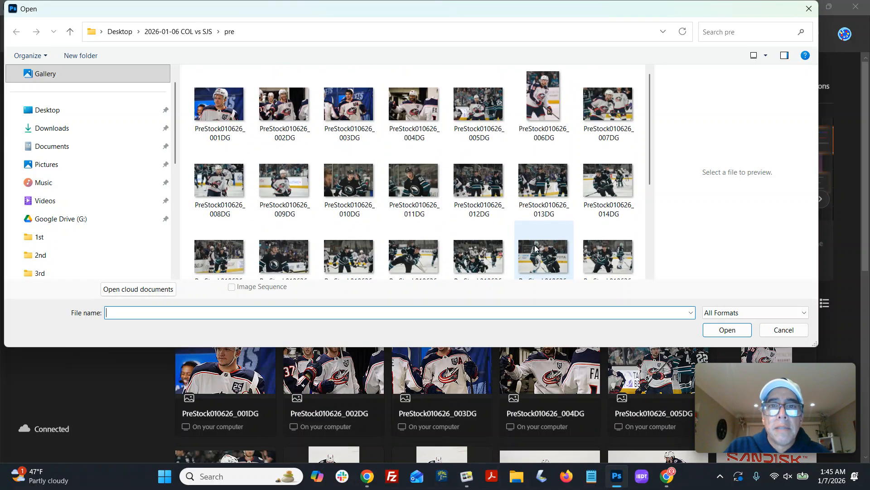
drag(645, 180, 272, 217)
click(726, 330)
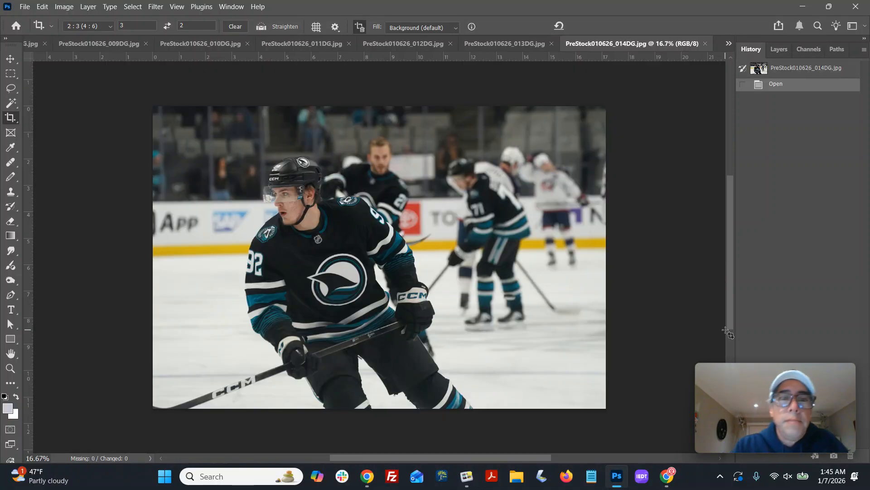
- Try a slightly rotated 3:2 crop around the number 92 player in PreStock010626_014DG and undo it
drag(153, 150, 498, 435)
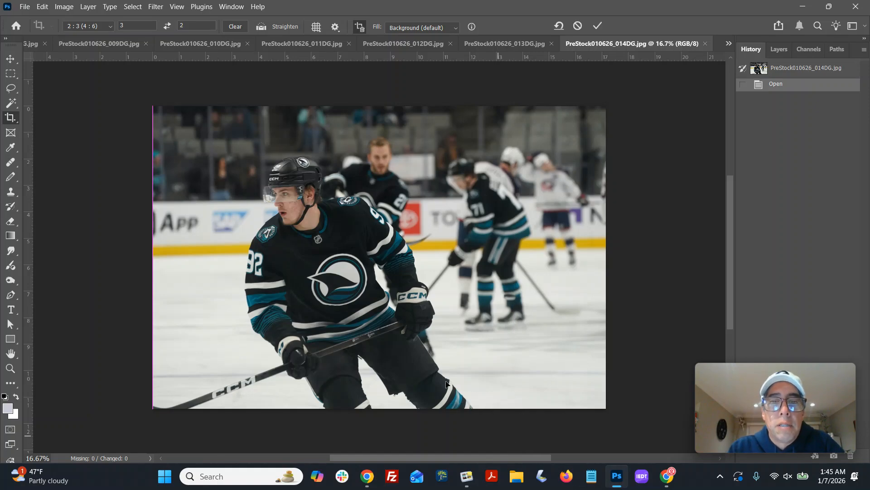
drag(448, 396, 474, 367)
drag(376, 261, 376, 263)
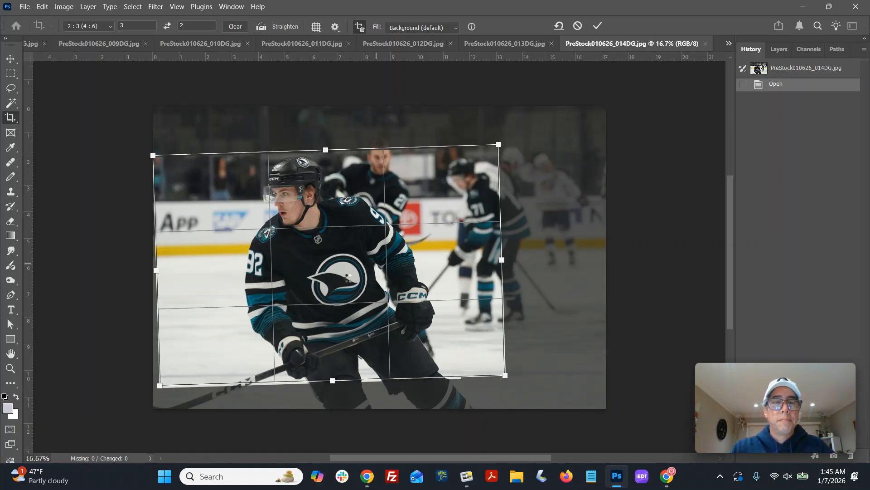
key(Return)
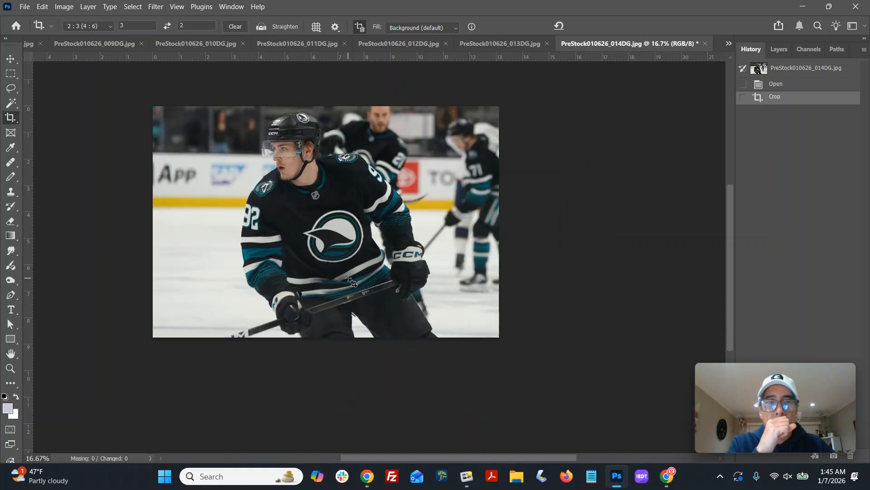
key(ctrl)
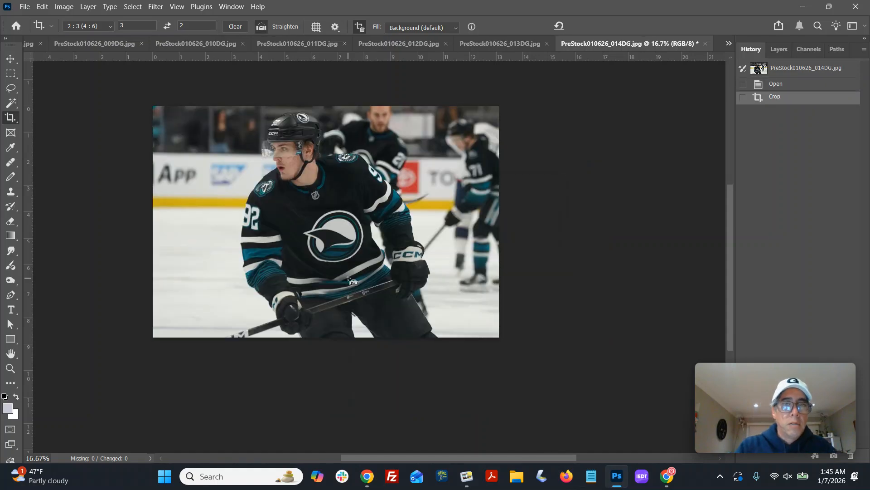
key(ctrl+z)
- Crop PreStock010626_014DG to a slightly rotated 3:2 landscape frame around the number 92 player
drag(153, 147, 479, 401)
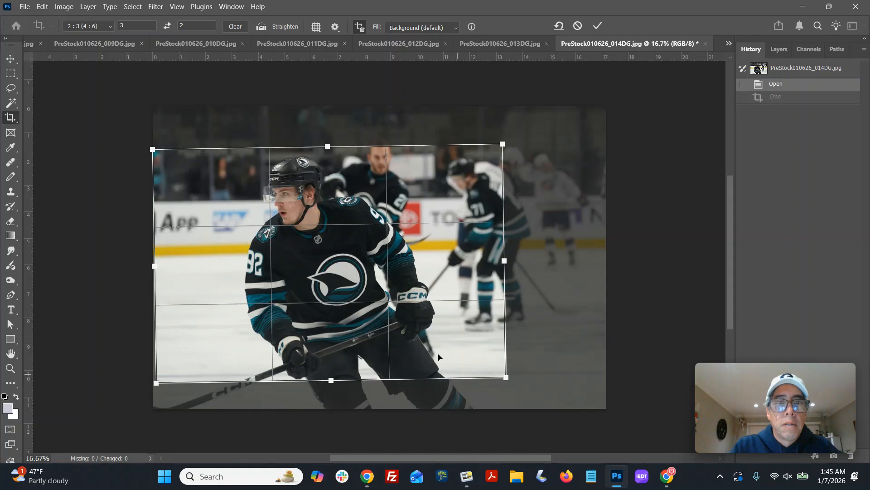
key(Return)
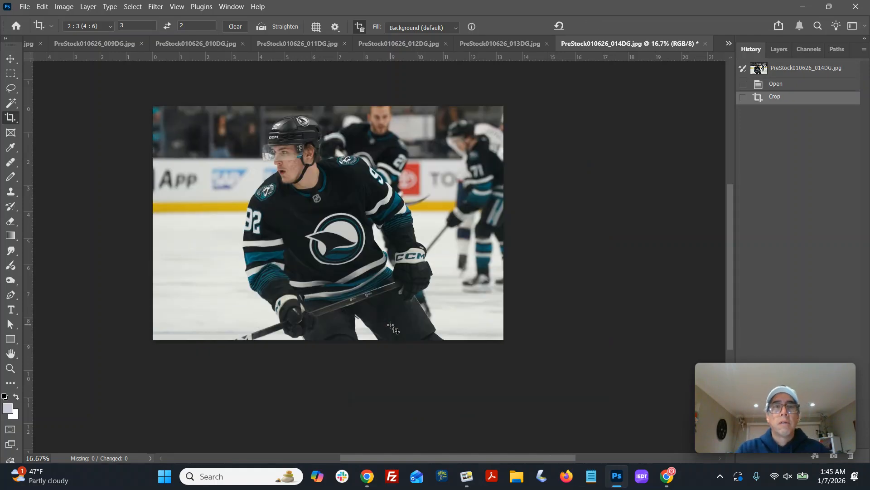
- Save PreStock010626_014DG over its existing JPEG and close the image
key(ctrl+shift+s)
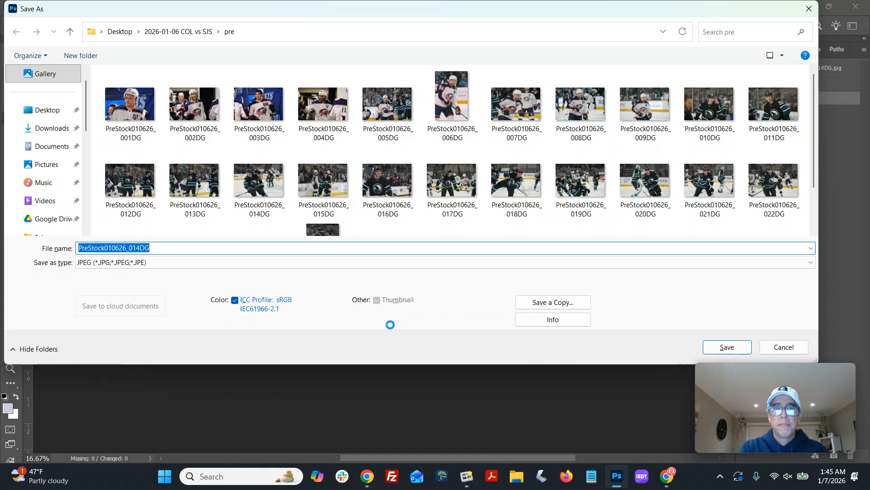
key(Return)
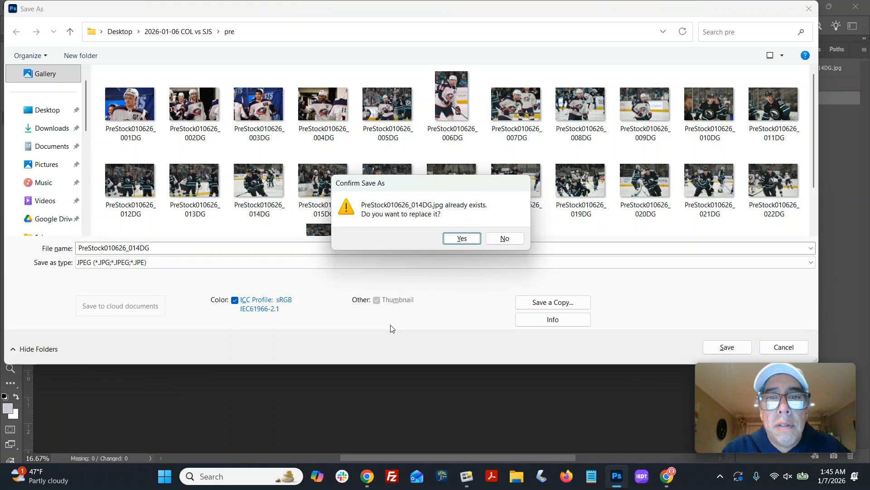
key(Return)
key(Return)
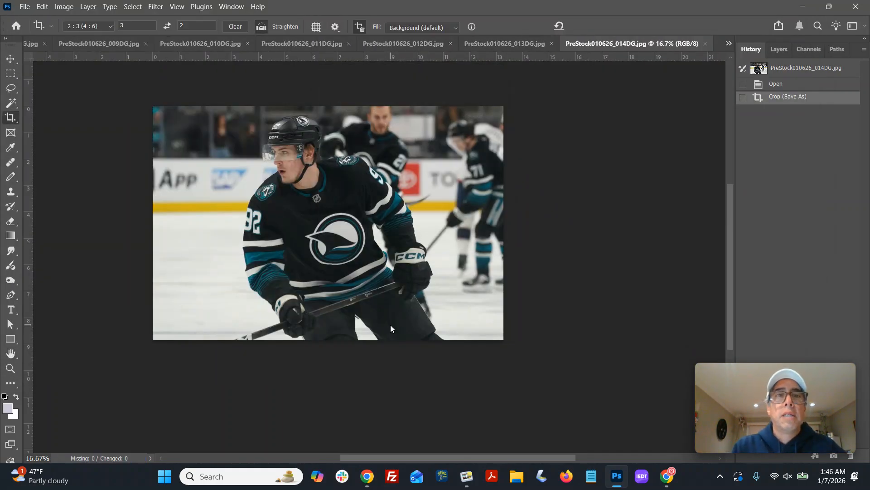
key(ctrl+w)
- Crop PreStock010626_013DG to a 3:2 landscape frame around the number 54 player, from above the helmet to below the gloves
drag(221, 134, 501, 351)
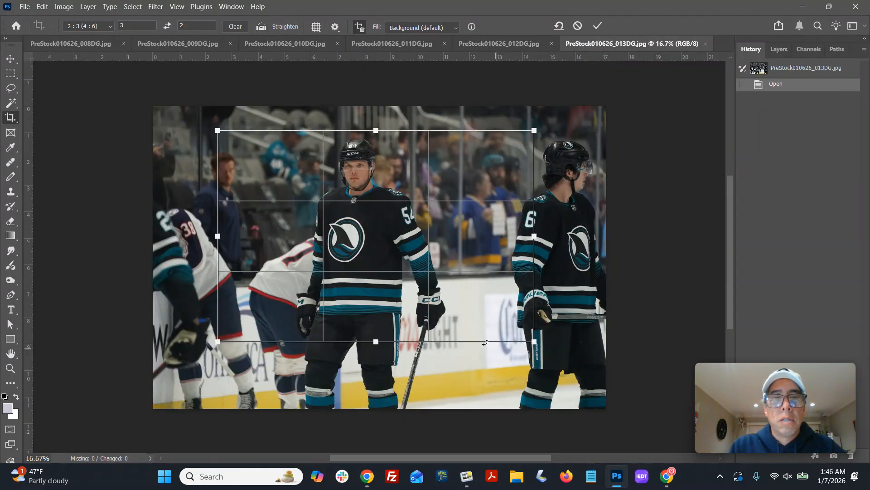
drag(405, 304, 392, 302)
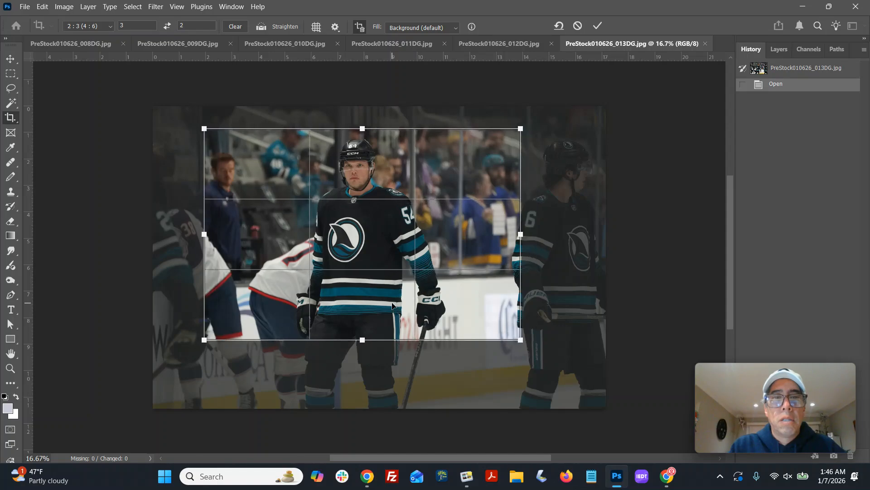
key(Return)
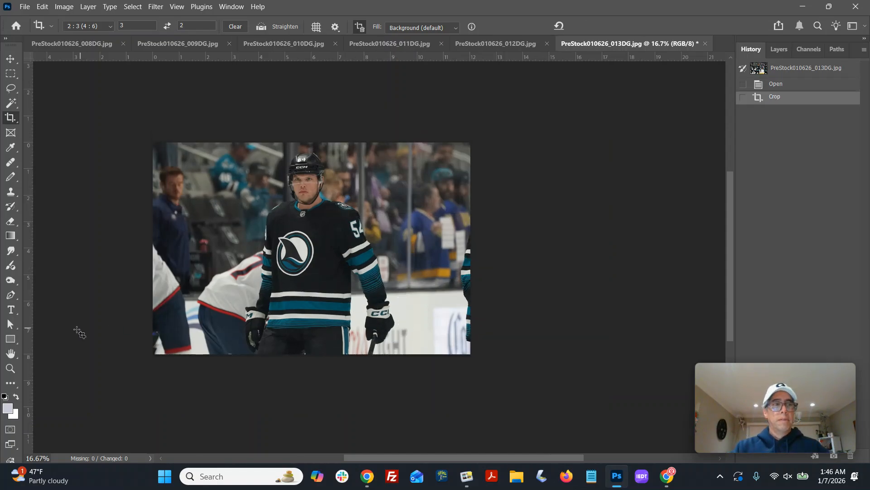
- Color-balance PreStock010626_013DG with midtones at Magenta-Green -2
click(10, 368)
click(327, 189)
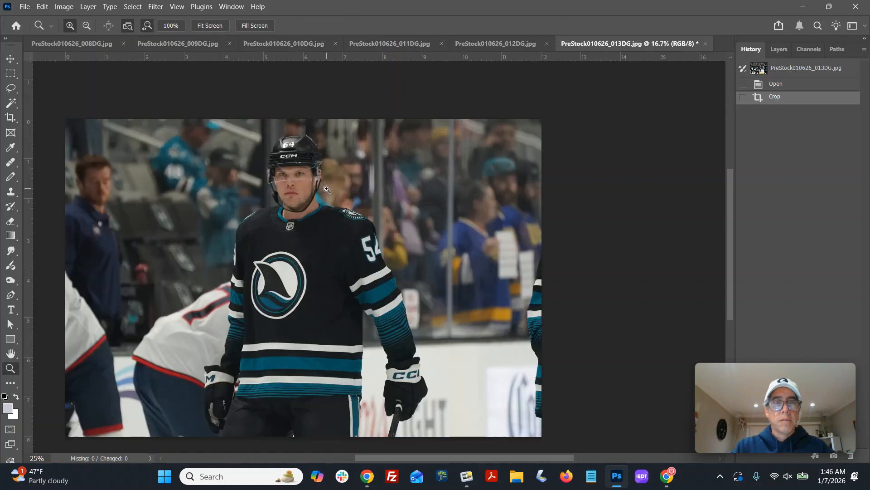
click(328, 189)
key(ctrl+b)
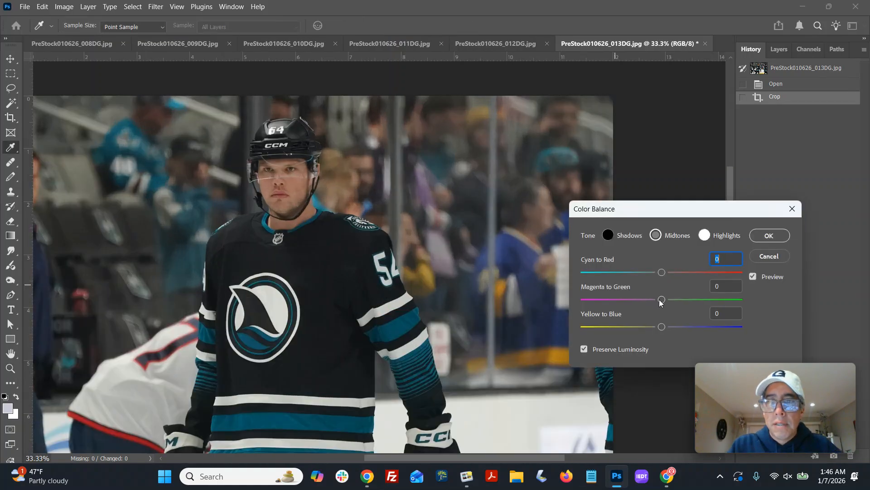
click(760, 237)
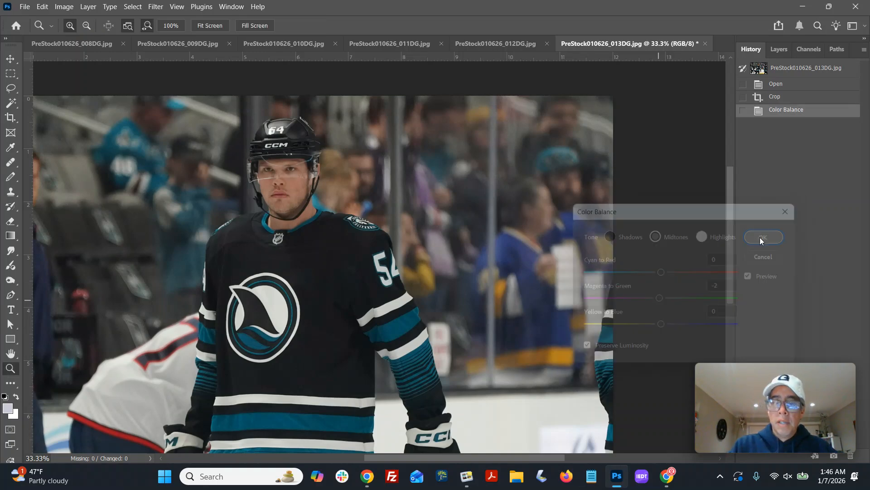
- Save PreStock010626_013DG over its existing JPEG and close the image
key(ctrl+minus)
key(ctrl+shift+s)
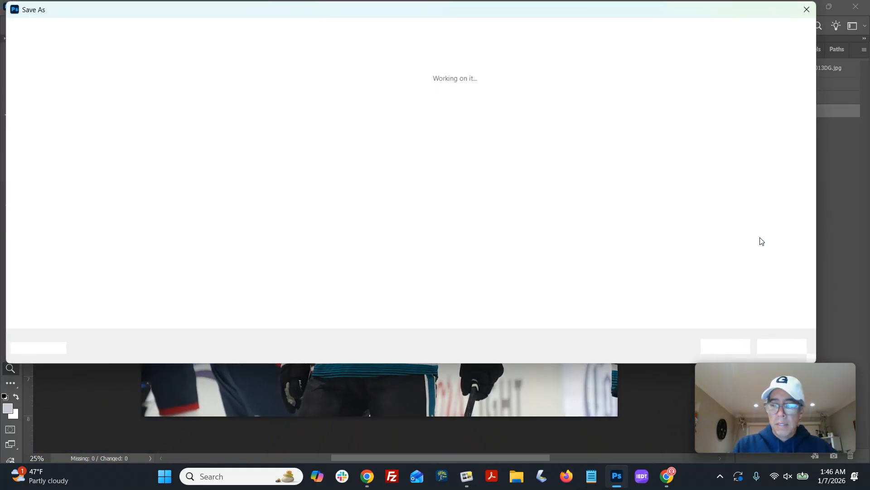
key(Return)
key(Return)
key(Return)
key(ctrl+w)
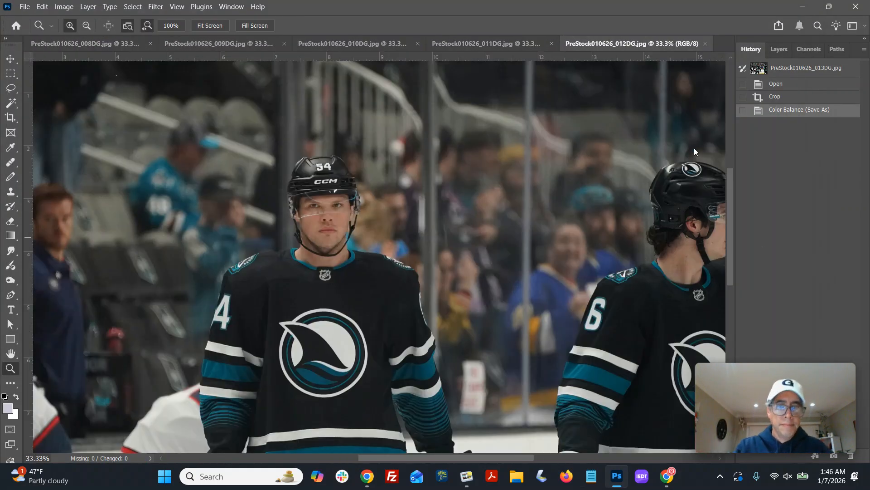
- Swap the Crop tool's ratio to a portrait 2 by 3 for PreStock010626_012DG
key(ctrl+minus)
key(ctrl+minus)
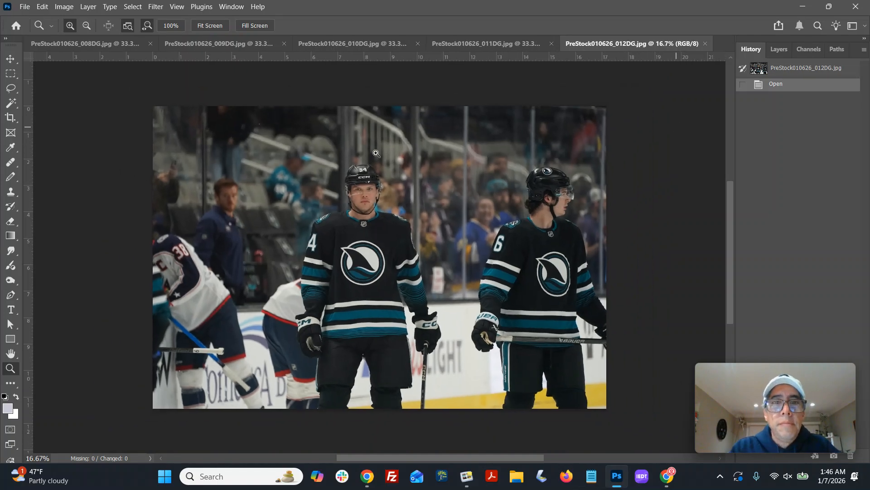
click(10, 121)
click(9, 121)
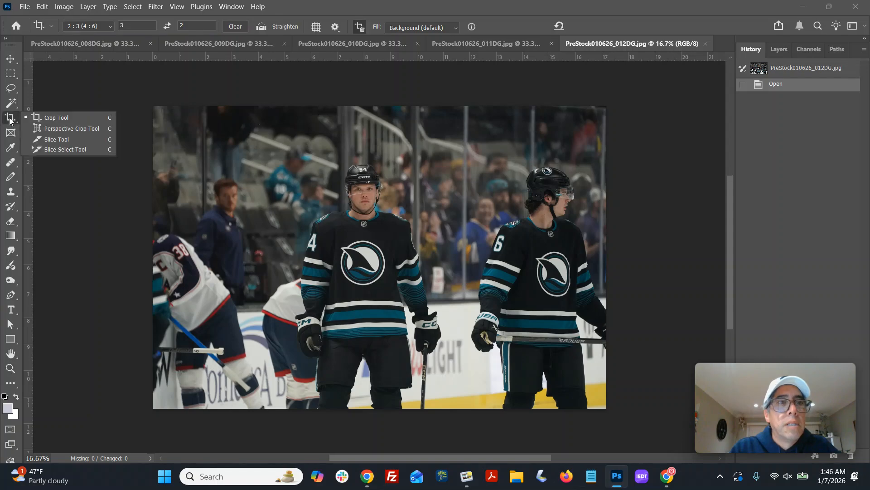
click(167, 28)
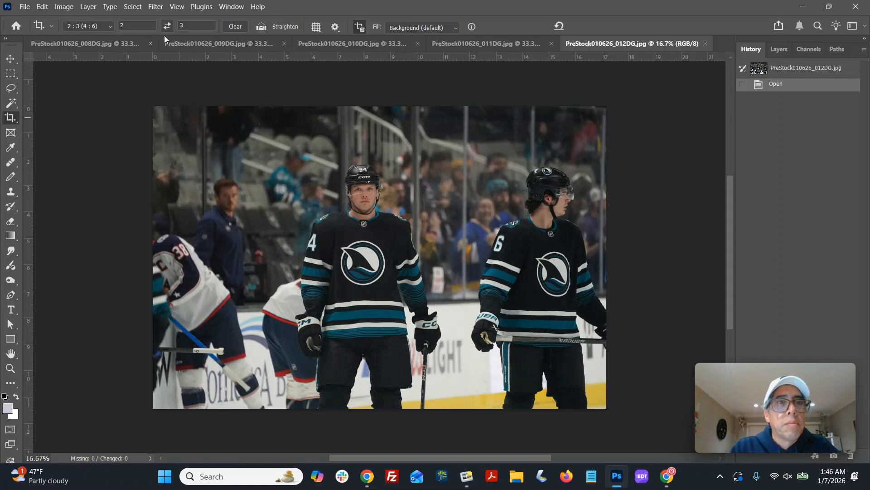
- Try a tight 2:3 portrait crop around the number 54 player in PreStock010626_012DG and undo it
drag(292, 140, 448, 373)
drag(410, 341, 408, 341)
key(Return)
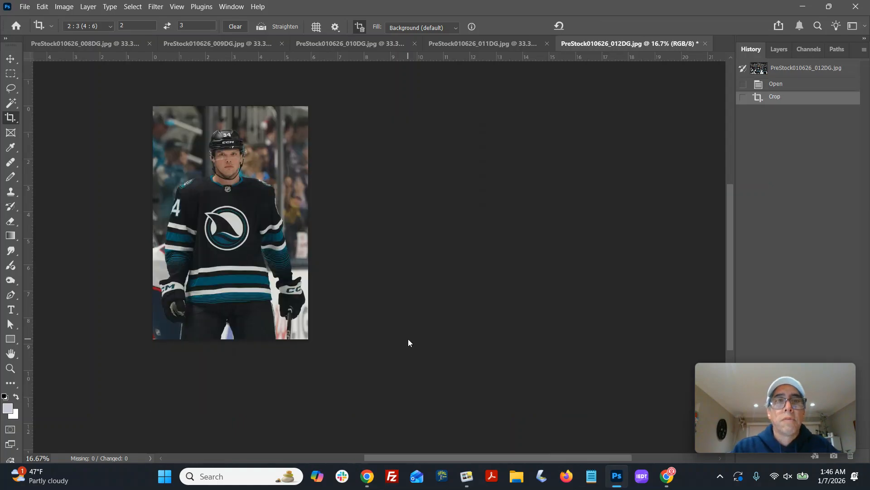
key(ctrl+z)
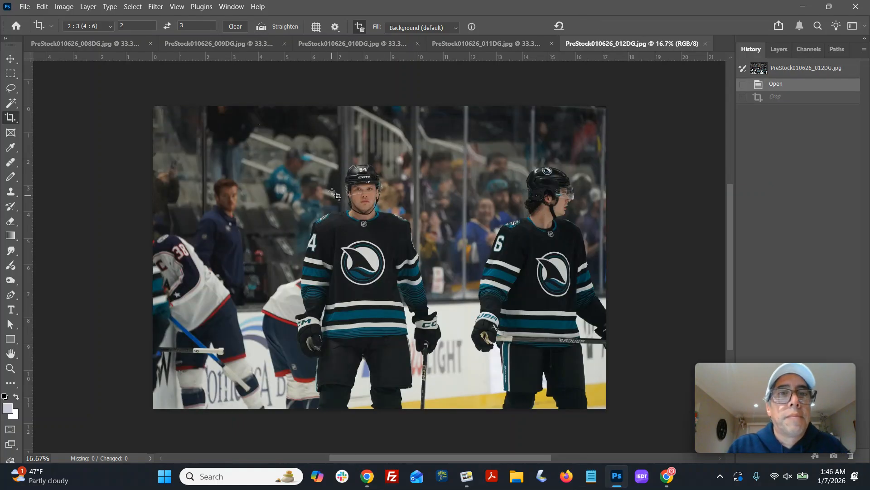
- Crop PreStock010626_012DG to a 2:3 portrait frame around the number 54 player with a little more room at the sides
drag(283, 149, 442, 386)
drag(408, 353, 410, 347)
key(Return)
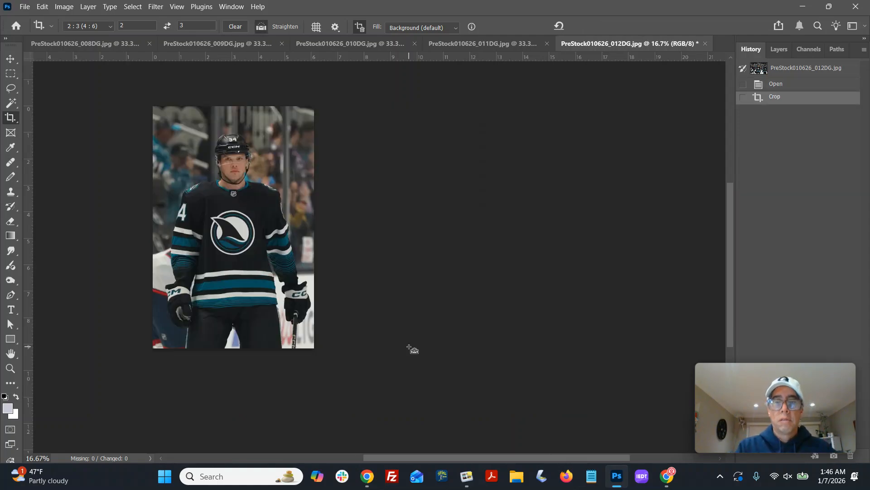
- Check PreStock010626_012DG's sharpness up close on the jersey and face, and reapply the last Unsharp Mask filter
key(ctrl+0)
key(ctrl+plus)
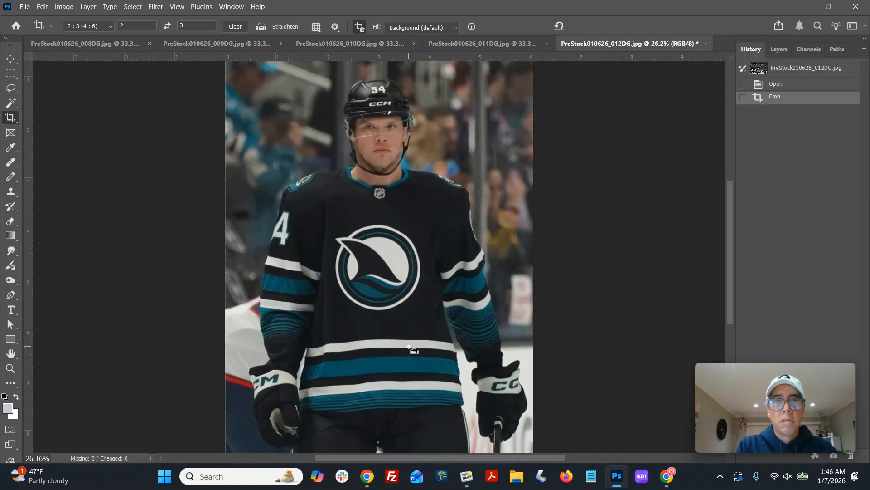
key(ctrl+plus)
key(ctrl+plus)
key(ctrl+plus)
key(ctrl+minus)
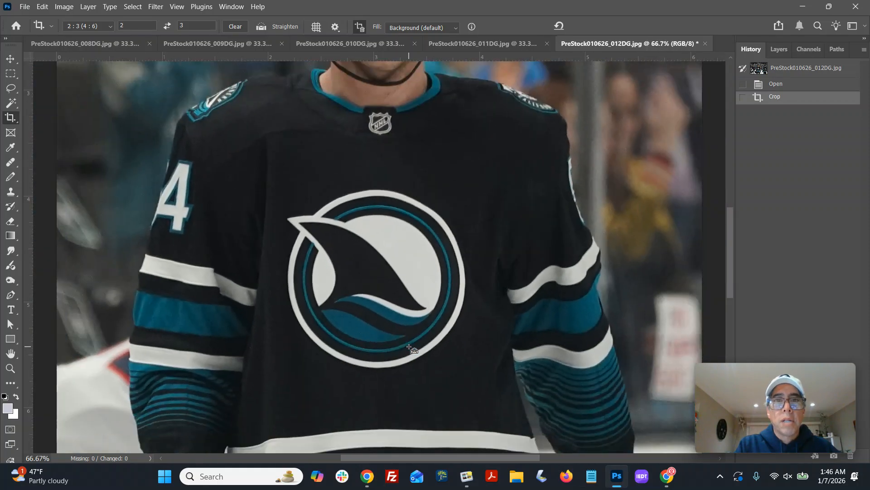
key(ctrl+minus)
drag(405, 353, 398, 418)
click(157, 7)
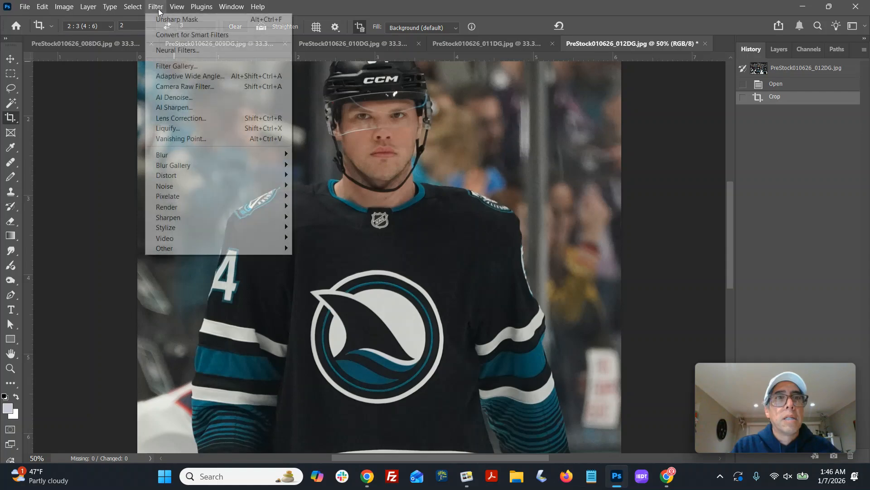
click(159, 20)
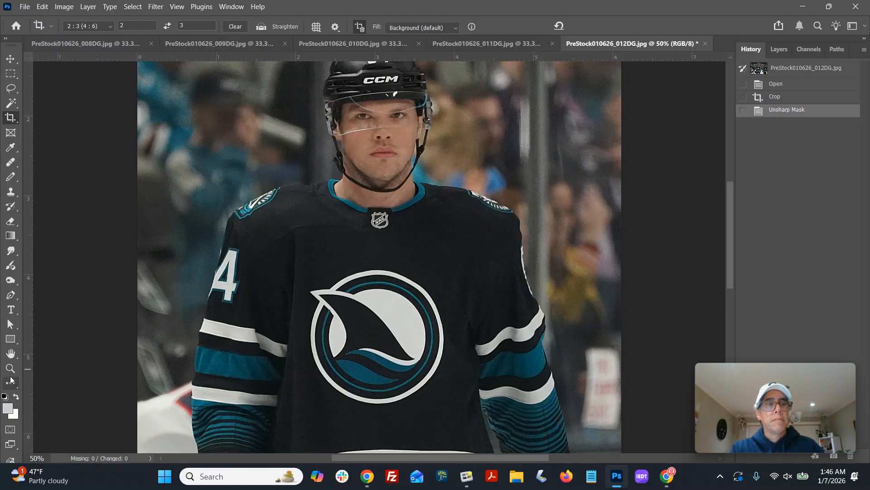
- Color-balance PreStock010626_012DG with midtones at Magenta-Green -4
key(z)
alt+click(411, 287)
alt+click(412, 287)
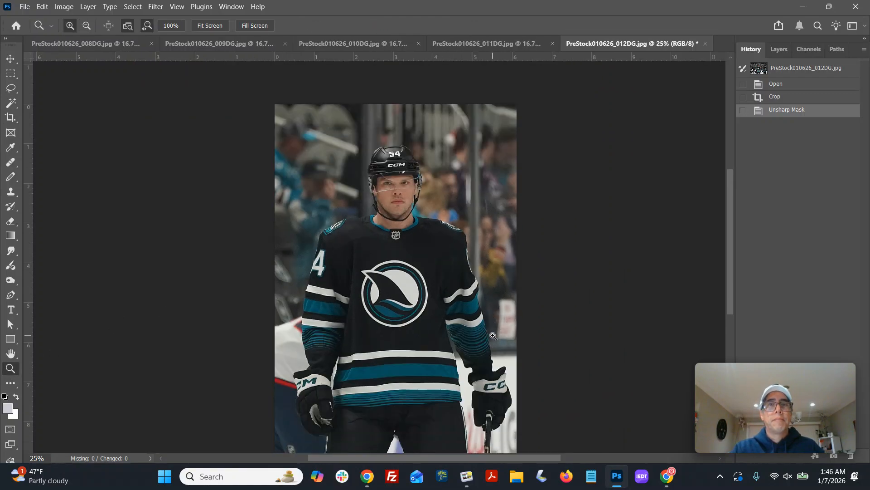
alt+click(447, 309)
key(i)
key(ctrl+b)
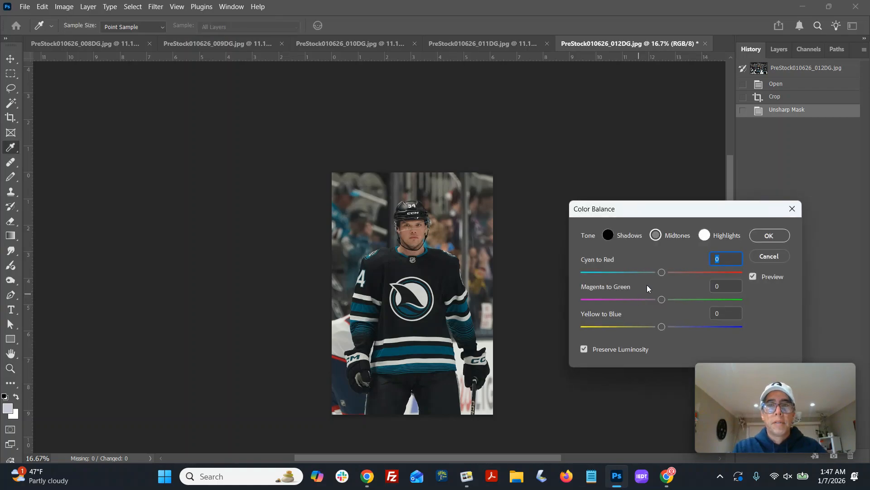
drag(661, 299, 659, 299)
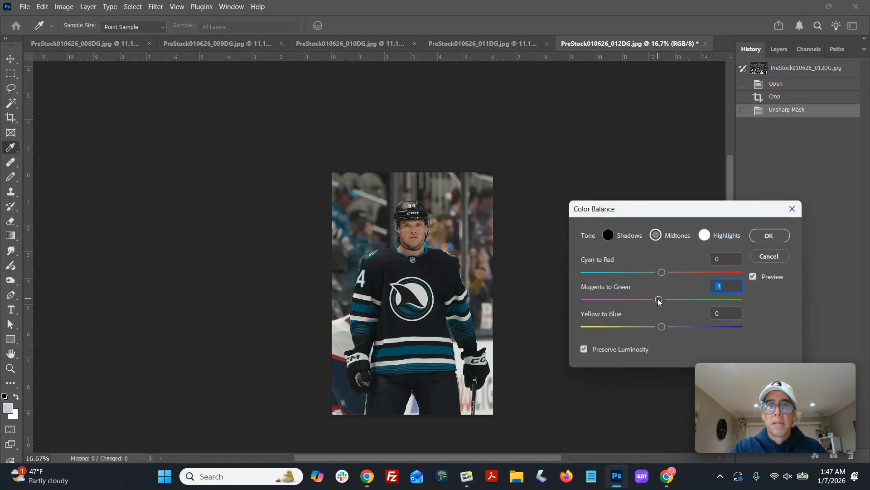
click(761, 235)
- Save the color-balanced PreStock010626_012DG as a new JPEG, close it, and close PreStock010626_011DG unedited
key(ctrl+shift+s)
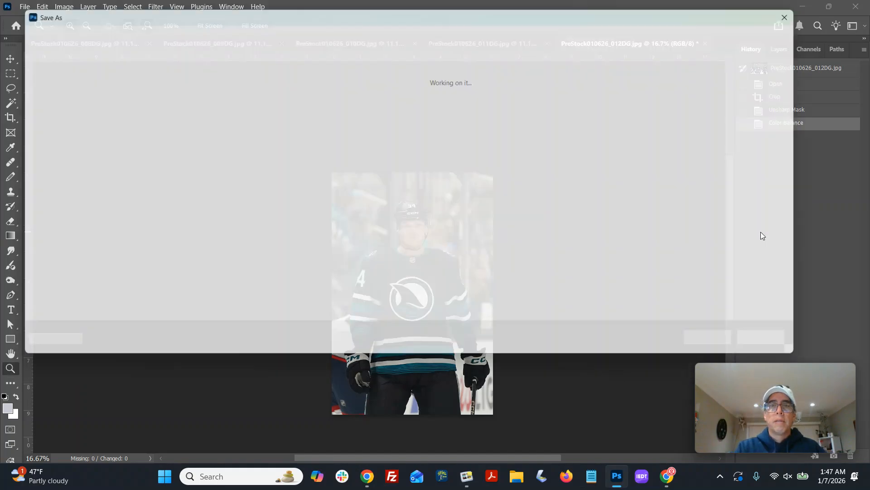
key(Return)
key(Return)
key(Return)
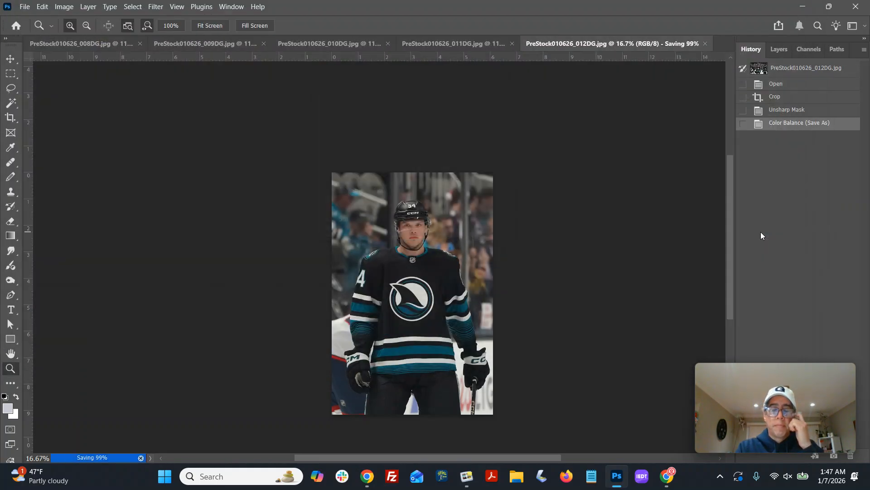
key(ctrl+w)
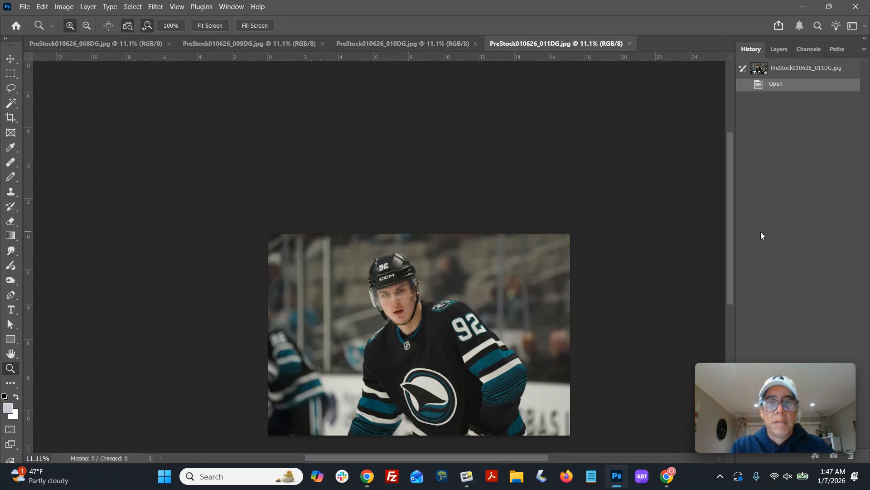
click(402, 330)
key(ctrl+w)
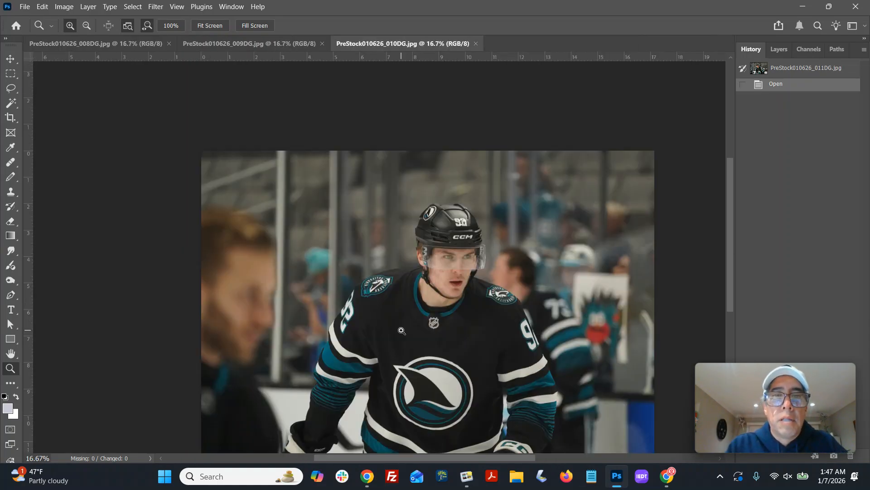
- Check the focus on the number 92 player's face in PreStock010626_010DG up close
click(464, 246)
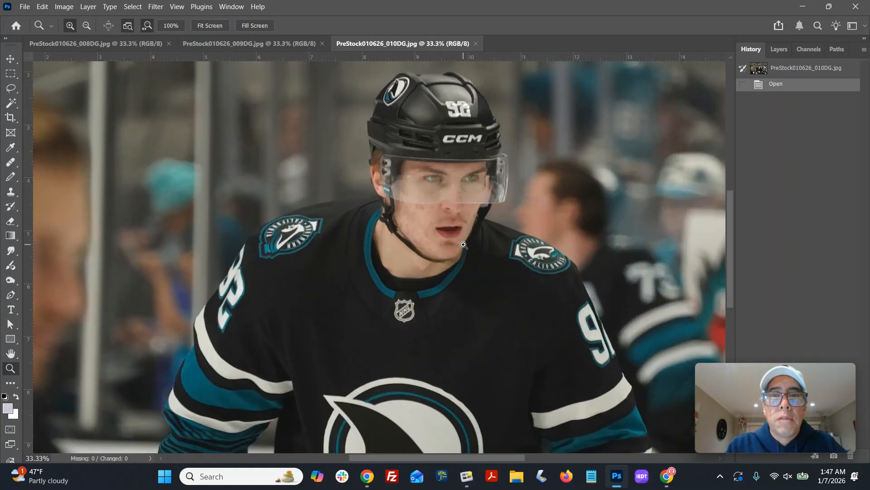
click(464, 245)
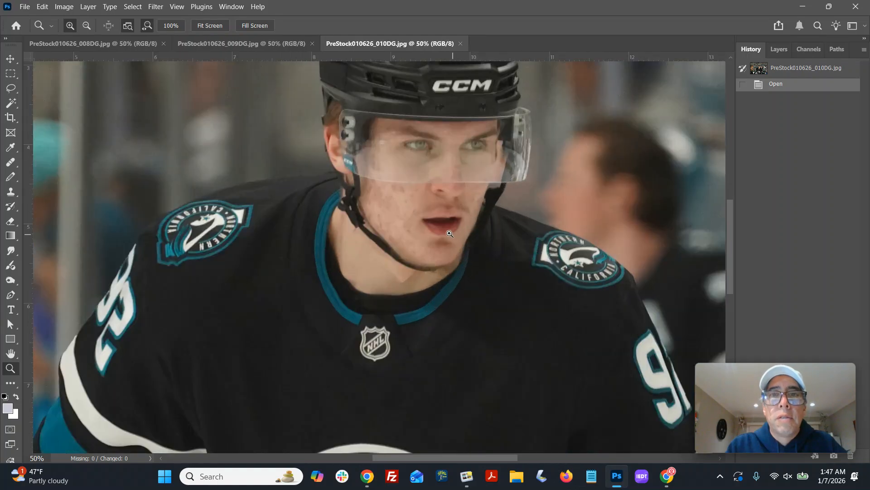
alt+click(432, 270)
alt+click(432, 271)
alt+click(432, 271)
alt+click(433, 271)
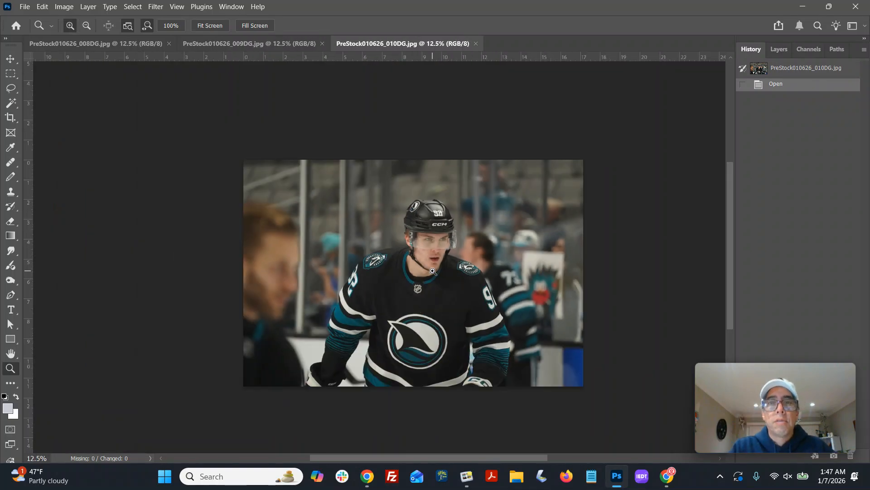
click(10, 117)
drag(324, 193, 535, 290)
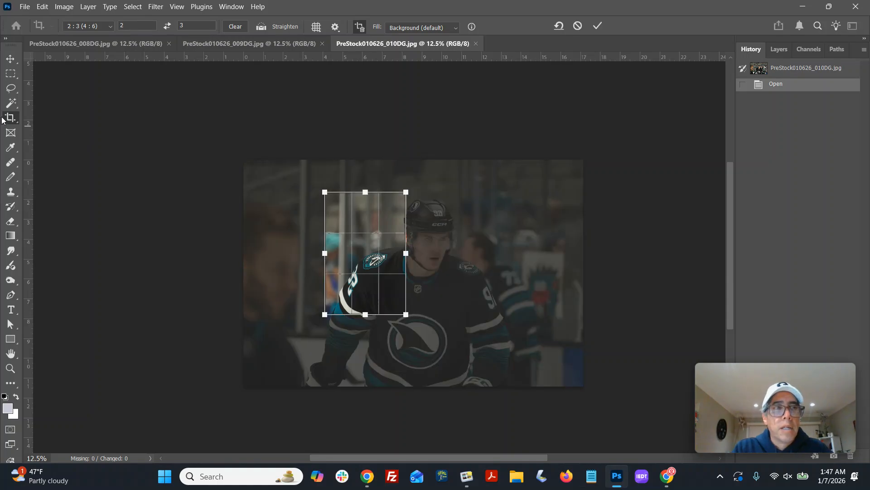
key(Return)
key(ctrl+z)
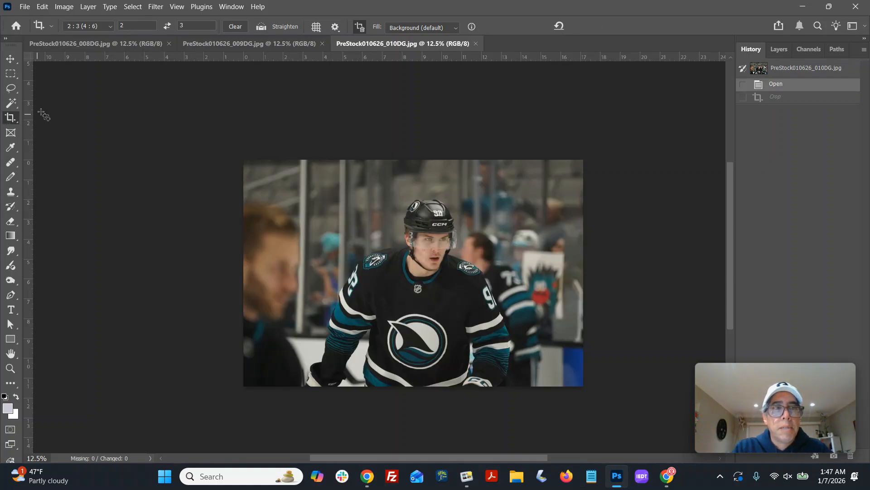
- Crop PreStock010626_010DG to a 3:2 landscape head-and-shoulders frame around the number 92 player
click(168, 28)
drag(347, 194, 508, 297)
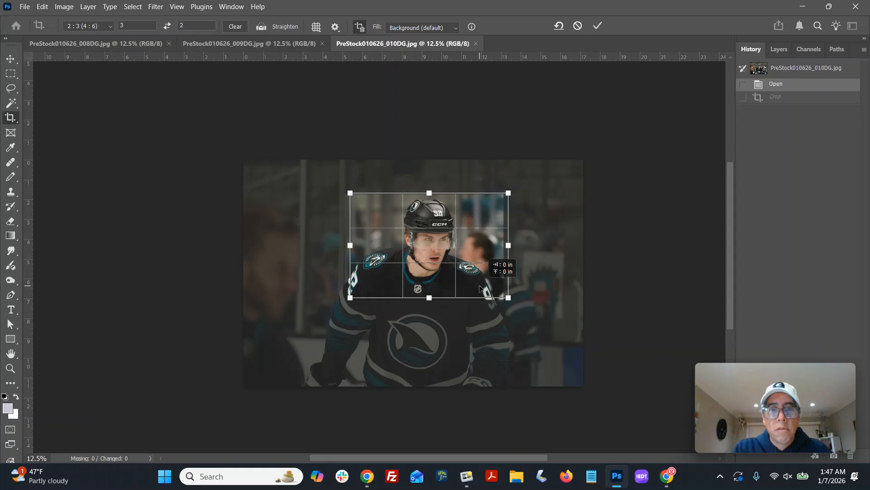
key(Return)
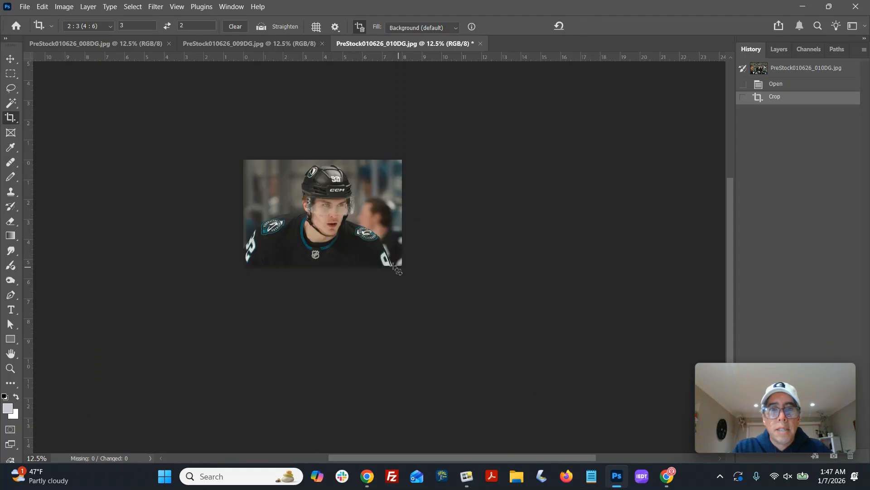
- Inspect the cropped face in PreStock010626_010DG up close and close the photo without saving
click(10, 368)
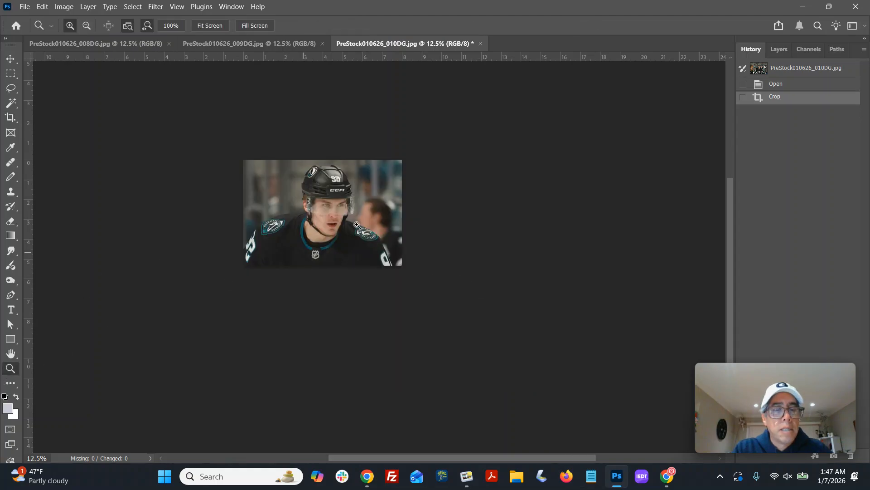
click(360, 222)
click(360, 222)
click(360, 221)
click(360, 222)
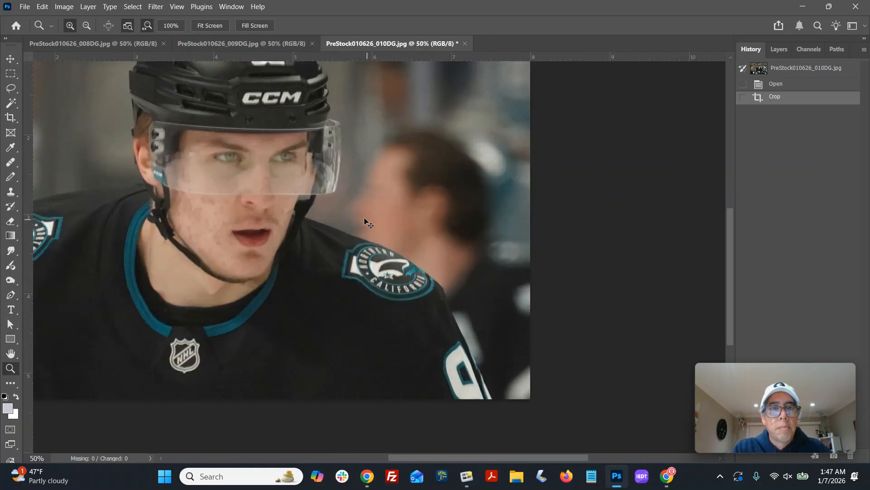
key(ctrl+w)
click(451, 187)
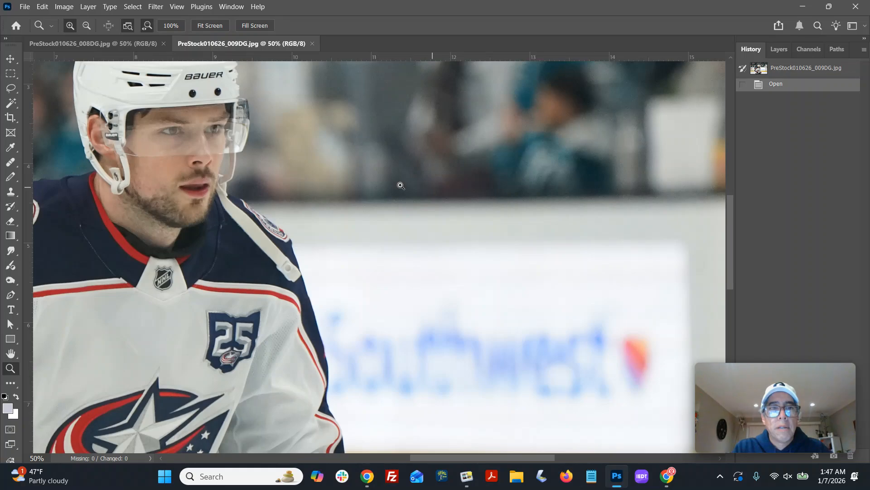
- Crop PreStock010626_009DG to a tighter 3:2 landscape frame around the number 16 player
key(ctrl+0)
key(ctrl+minus)
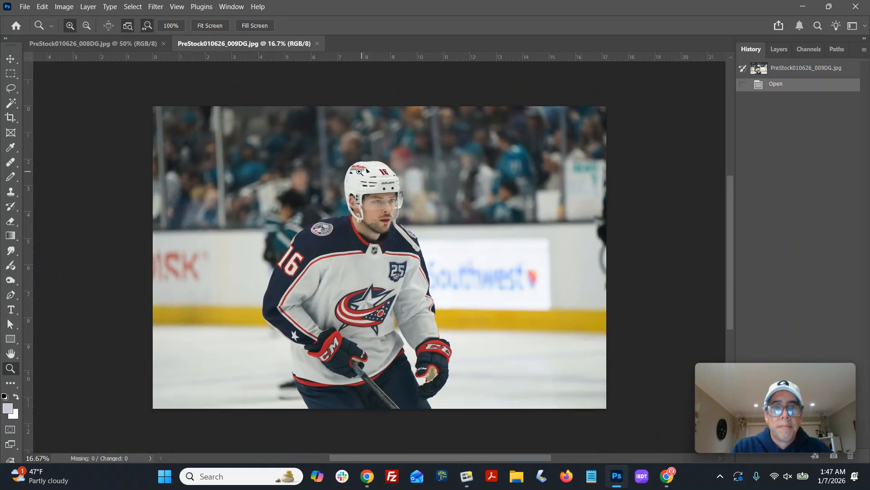
click(5, 120)
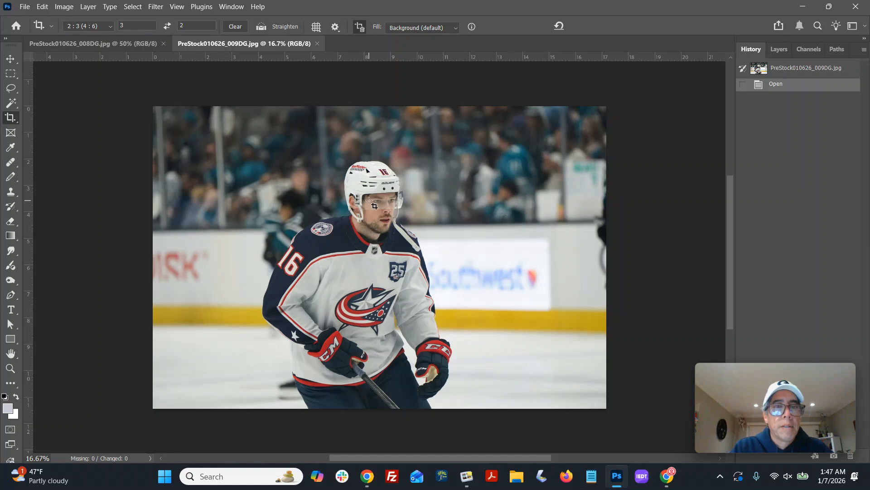
drag(172, 142, 651, 425)
drag(554, 424, 558, 420)
drag(463, 368, 467, 368)
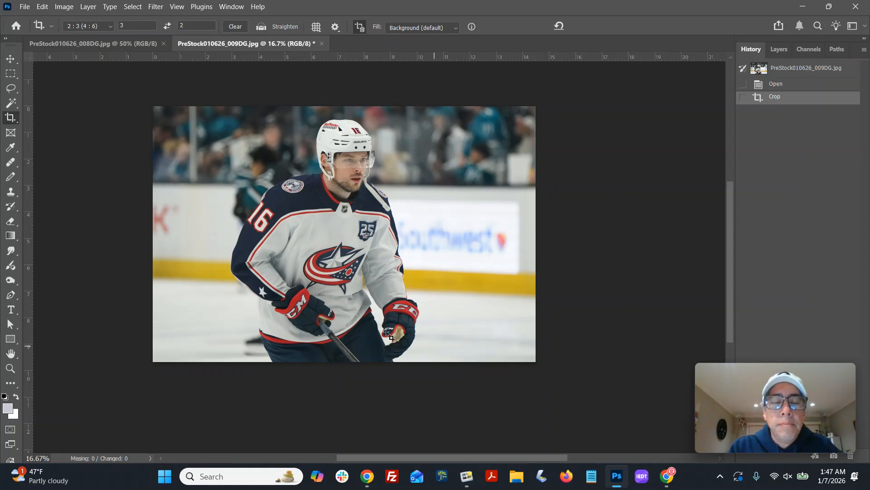
- Check the player's face in PreStock010626_009DG up close and color-balance the photo's highlights
click(10, 369)
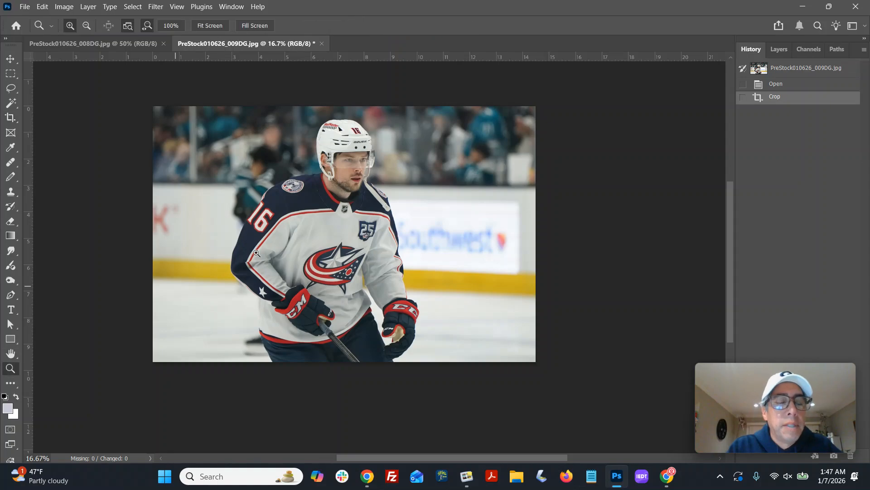
click(361, 170)
click(361, 170)
click(361, 171)
key(ctrl+minus)
key(ctrl+minus)
key(ctrl+minus)
key(ctrl+b)
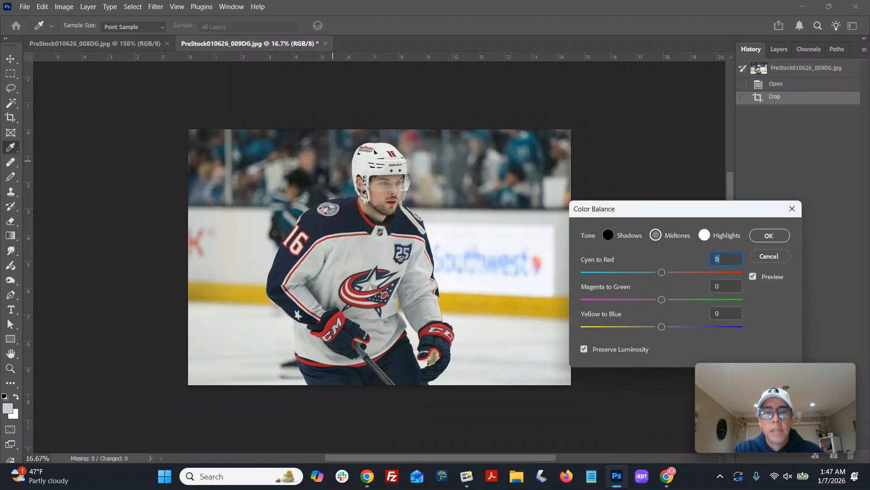
click(706, 235)
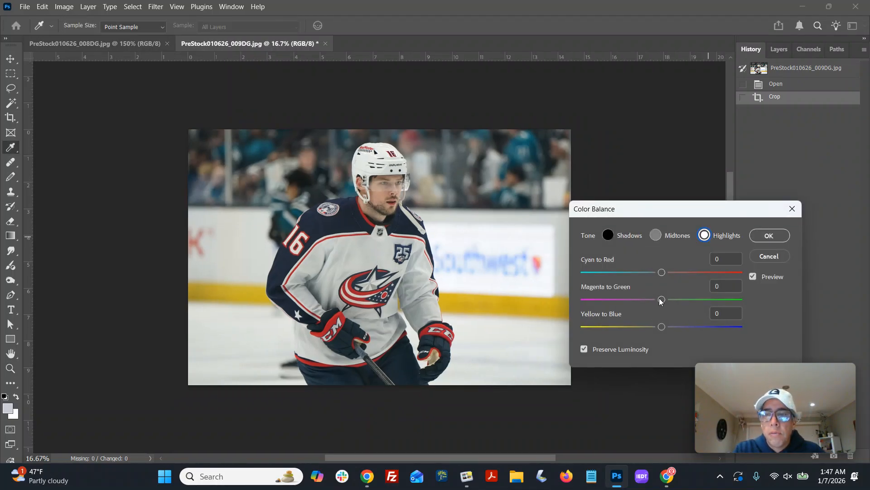
click(763, 235)
- Save the edited PreStock010626_009DG as a new JPEG with the offered options and close it
key(ctrl+shift+s)
key(Return)
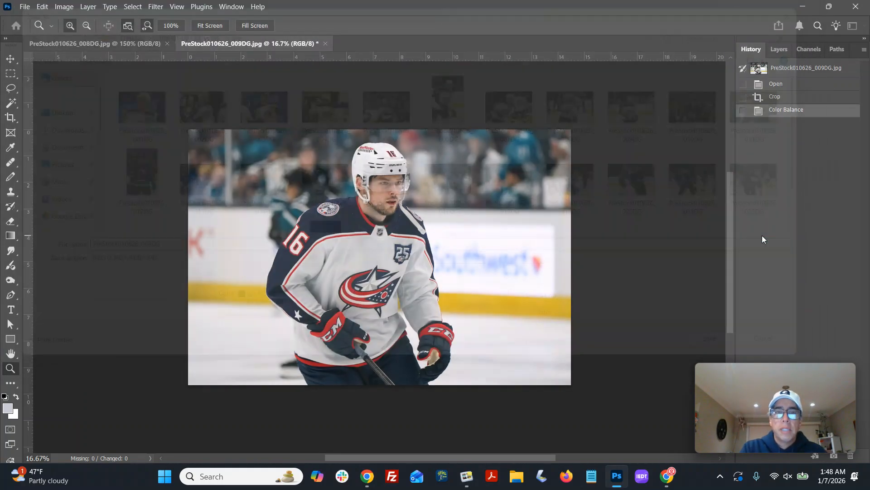
key(Return)
key(ctrl+w)
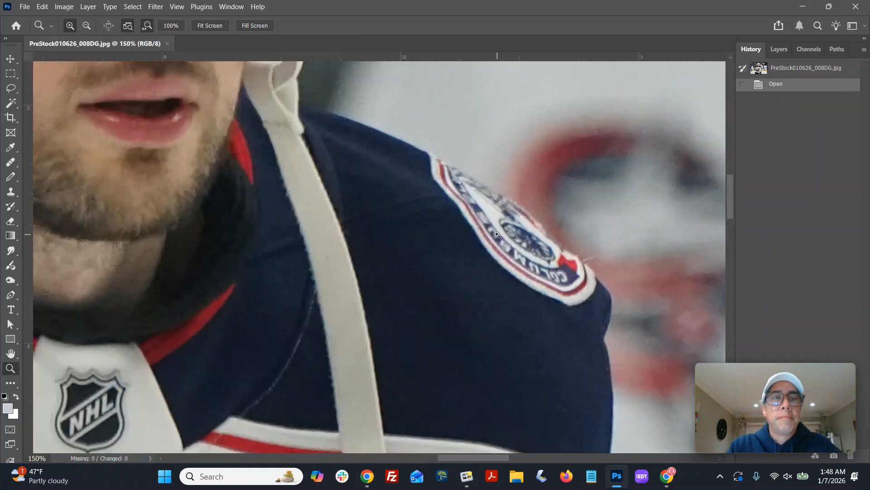
- Crop PreStock010626_008DG to a slightly rotated, full-height 2:3 portrait frame around the number 16 player
key(ctrl+0)
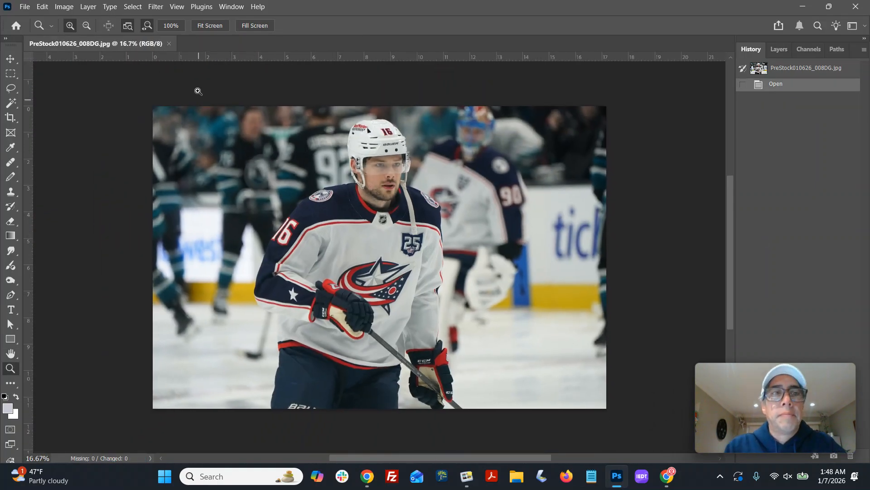
click(12, 117)
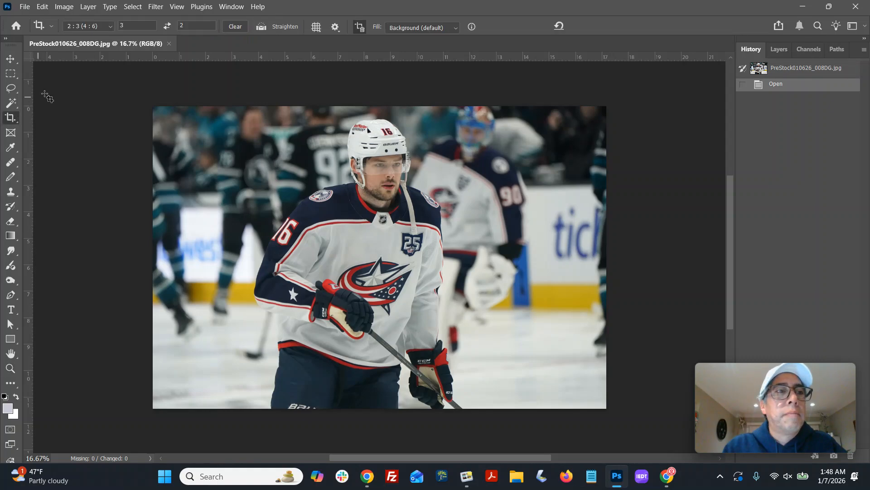
click(167, 27)
drag(268, 105, 430, 420)
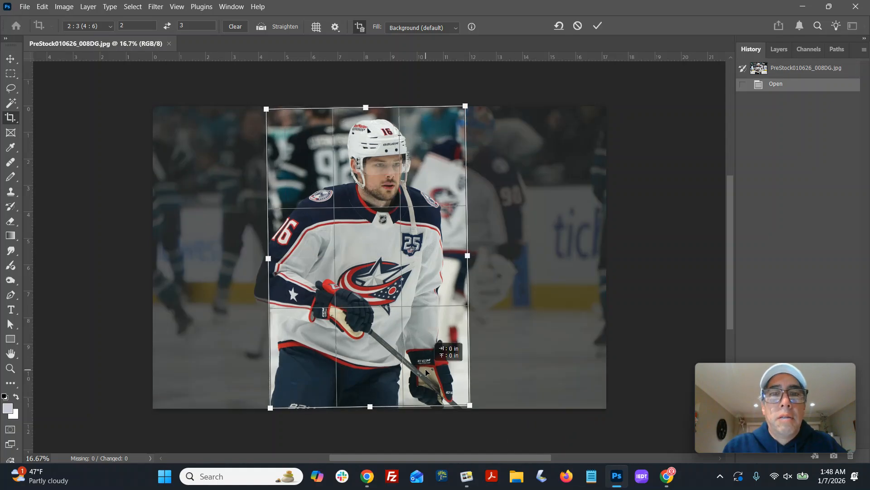
key(Return)
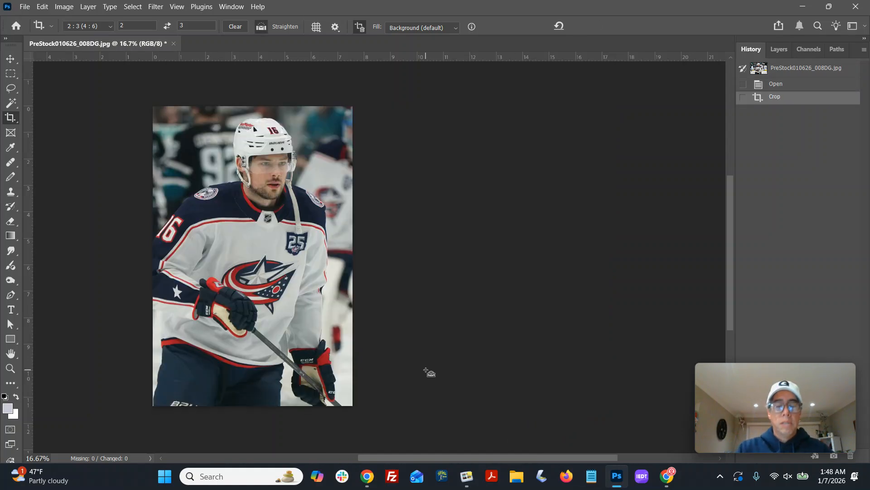
- Color-balance PreStock010626_008DG's midtones with Yellow-Blue at +11 and Magenta-Green at -5
key(ctrl+b)
drag(667, 330, 655, 300)
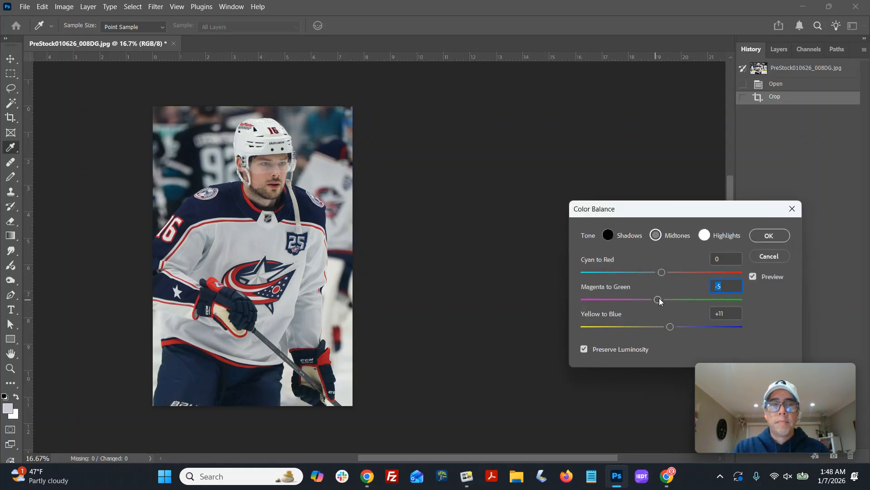
click(778, 237)
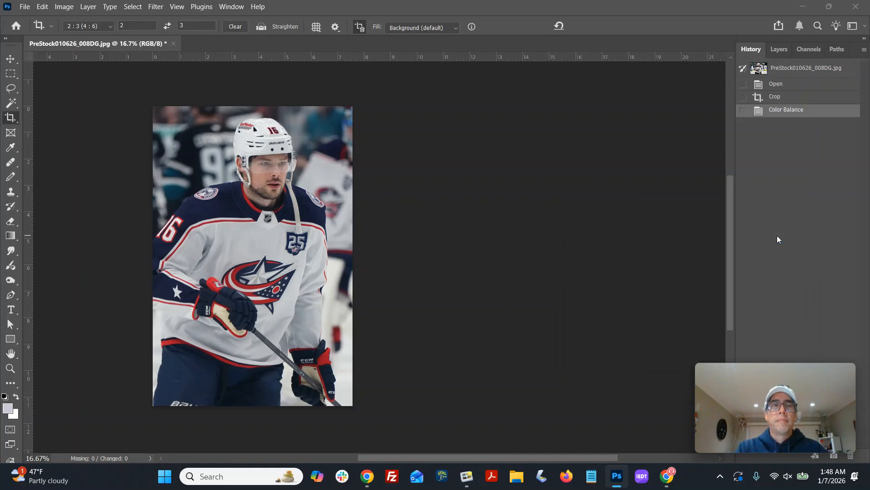
- Save the edited PreStock010626_008DG as a new JPEG with the offered options and close it
key(ctrl+shift+s)
key(Return)
key(Return)
key(Return)
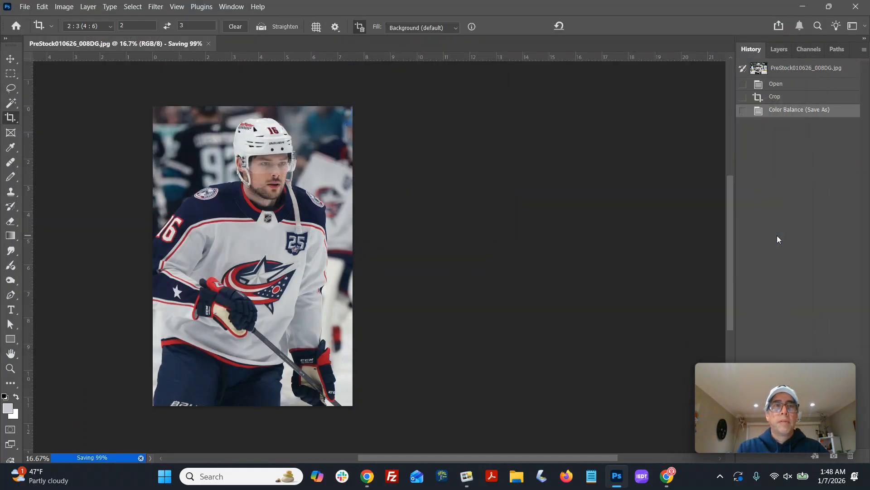
key(ctrl+w)
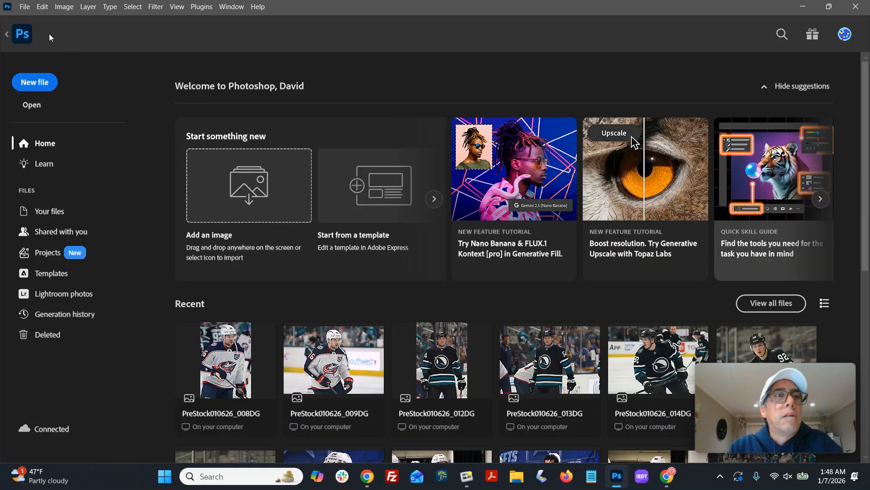
- Open PreStock010626_015DG through PreStock010626_021DG together from the pre folder
click(24, 6)
click(28, 30)
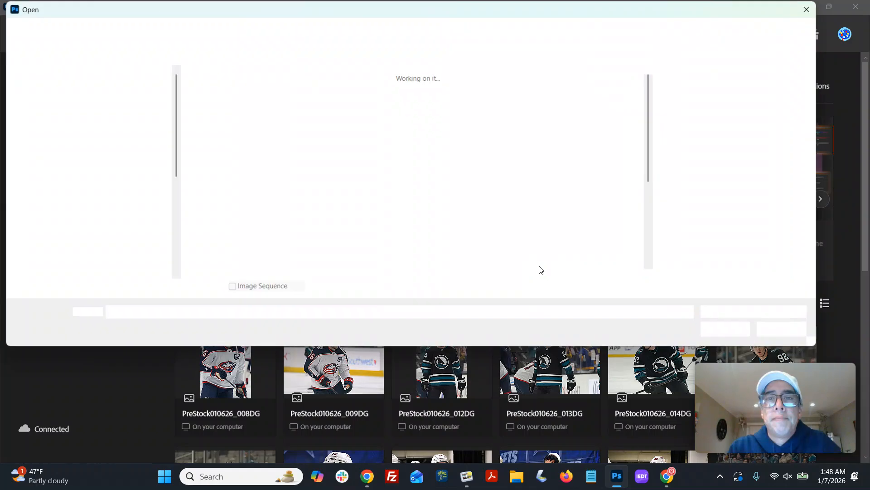
drag(651, 132, 676, 205)
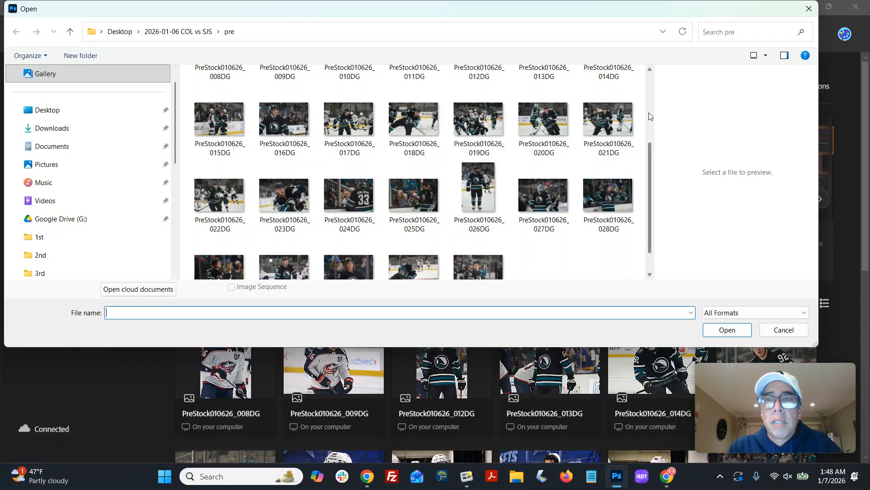
click(625, 119)
shift+click(219, 119)
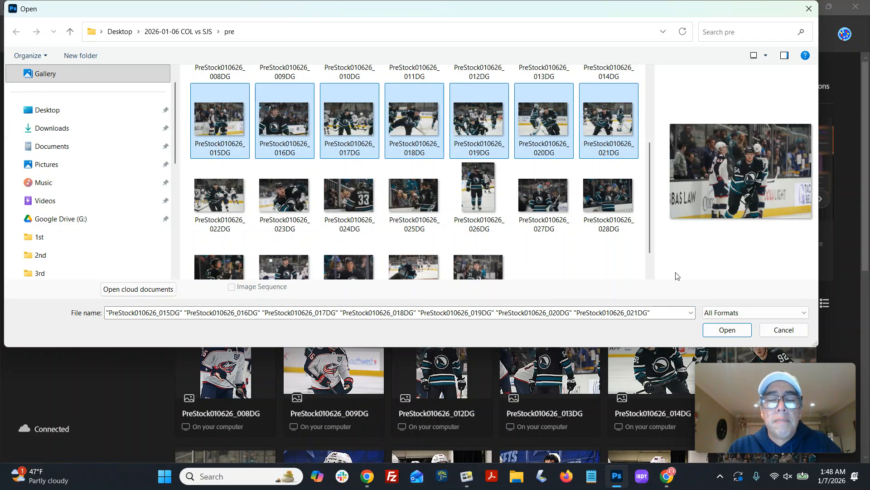
click(725, 328)
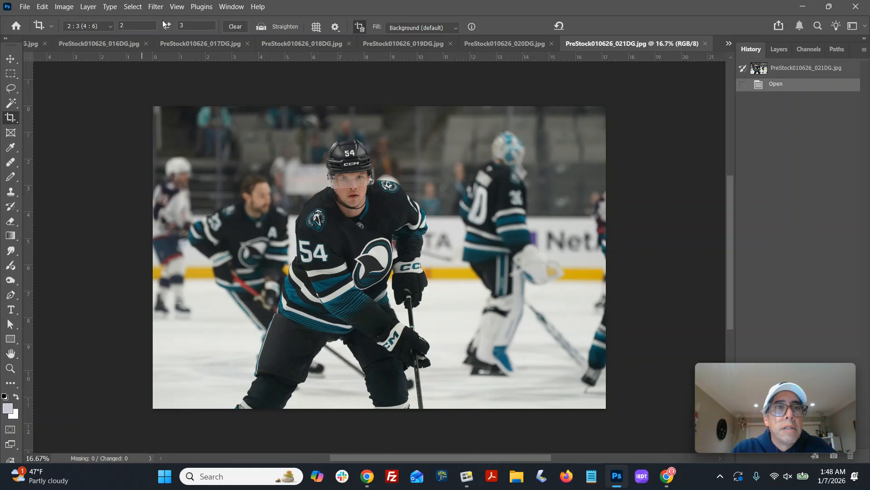
- Crop PreStock010626_021DG to a slightly straightened 3:2 landscape frame around the number 54 player, cutting off his lower legs
drag(172, 130, 539, 389)
drag(481, 403, 484, 399)
drag(458, 339, 458, 338)
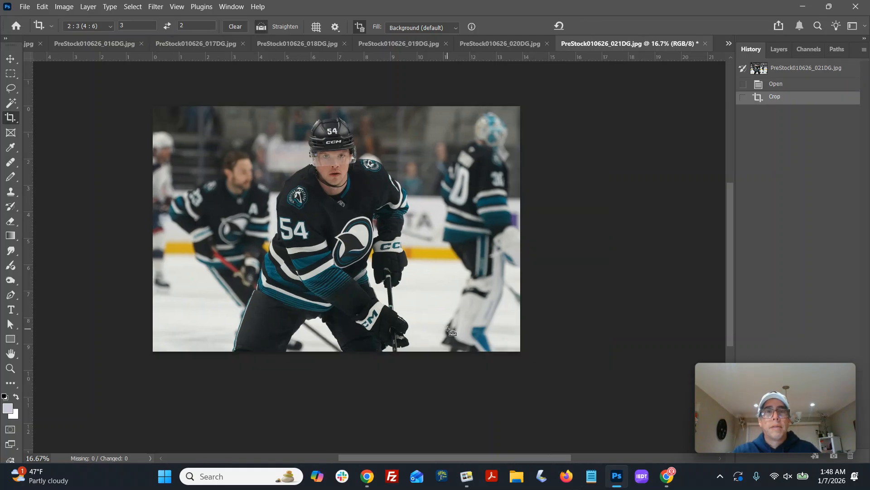
- Save the cropped PreStock010626_021DG over its existing JPEG with the offered options and close it
key(ctrl+shift+s)
key(Return)
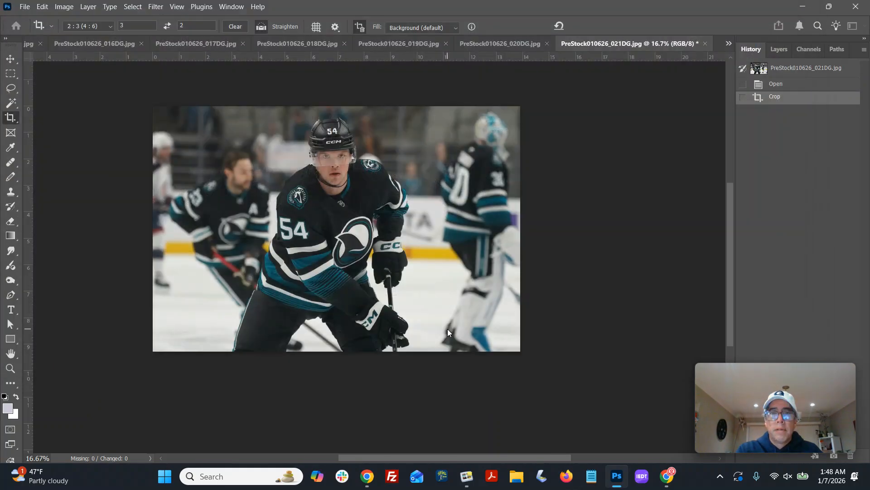
key(Return)
key(ctrl+w)
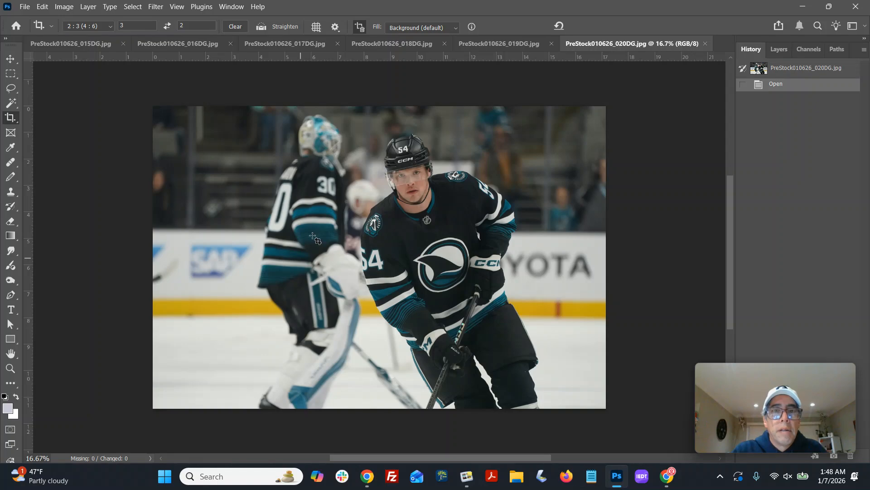
- Crop PreStock010626_020DG to a tight 3:2 landscape frame around the number 54 player from helmet to waist, keeping the goalie behind him
drag(254, 116, 605, 350)
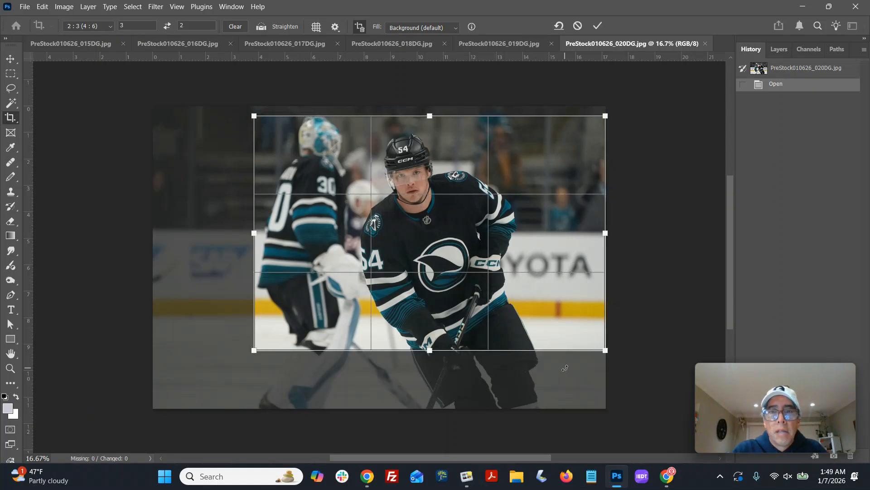
drag(605, 115, 569, 141)
drag(276, 339, 293, 310)
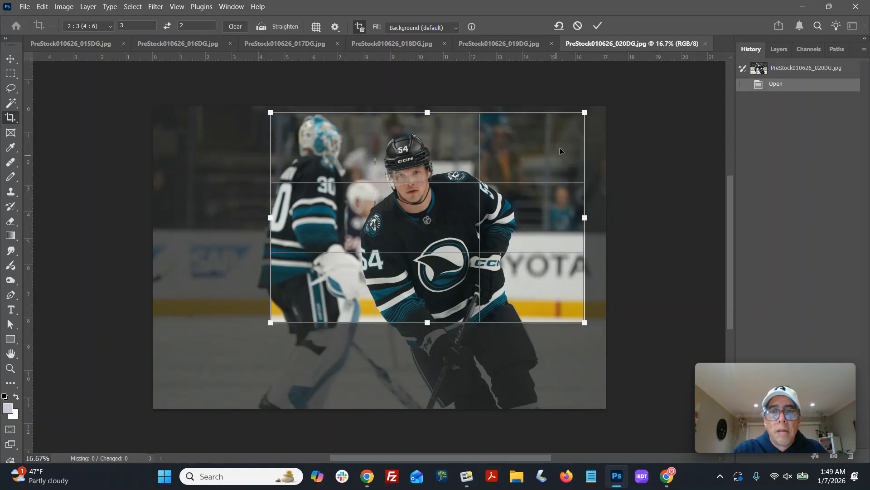
drag(585, 119, 564, 127)
drag(449, 245, 448, 241)
key(Return)
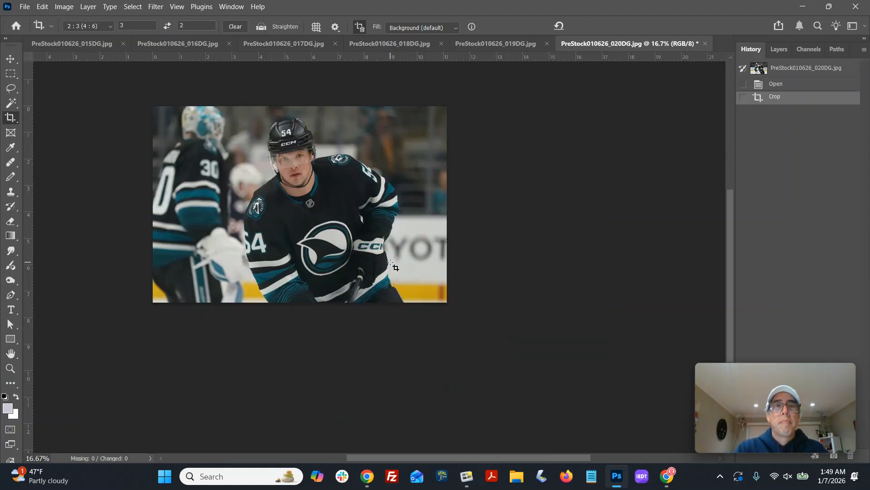
- Save PreStock010626_020DG over its existing JPEG with the offered options and close it
key(ctrl+shift+s)
key(Return)
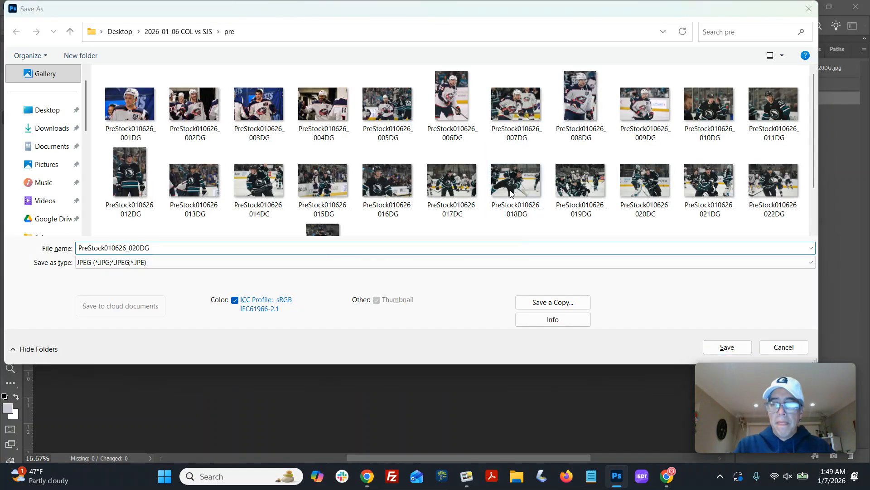
key(y)
key(Return)
key(ctrl+w)
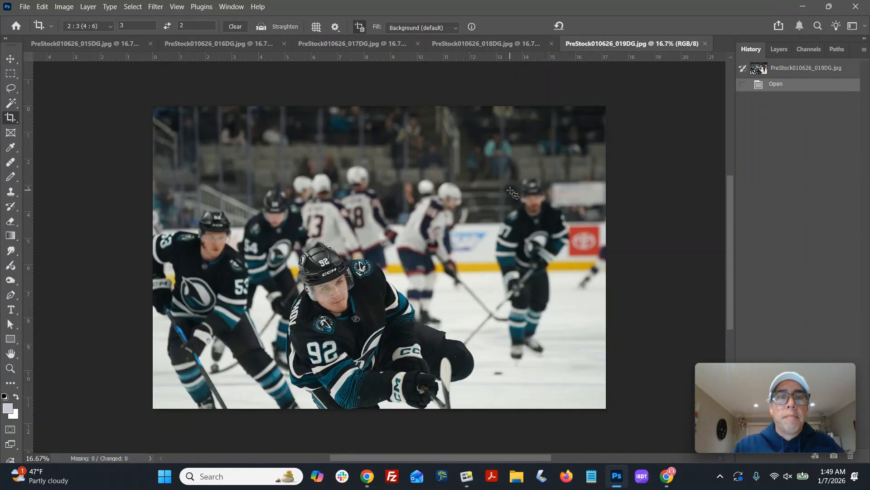
- Crop PreStock010626_019DG to a 3:2 landscape frame closely around the number 92 player and his stick
drag(217, 240, 450, 399)
drag(393, 217, 401, 216)
key(Return)
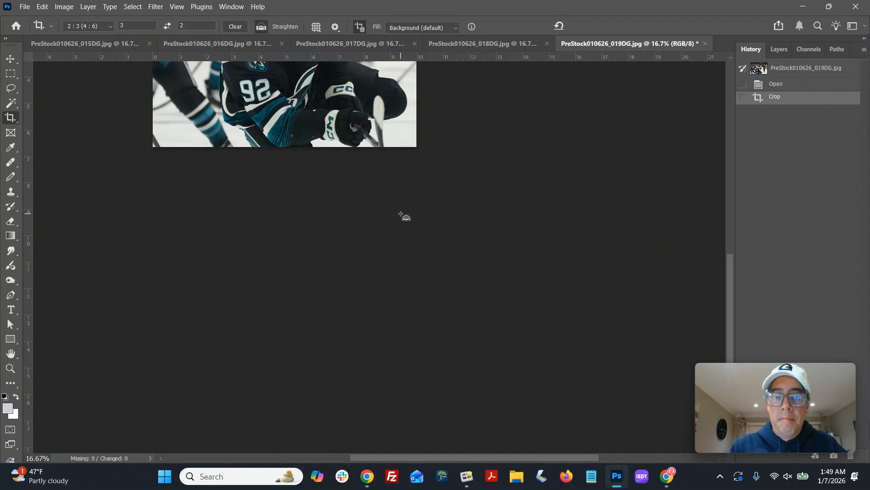
- Sharpen PreStock010626_019DG by repeating the last Unsharp Mask filter
key(ctrl+0)
key(ctrl+plus)
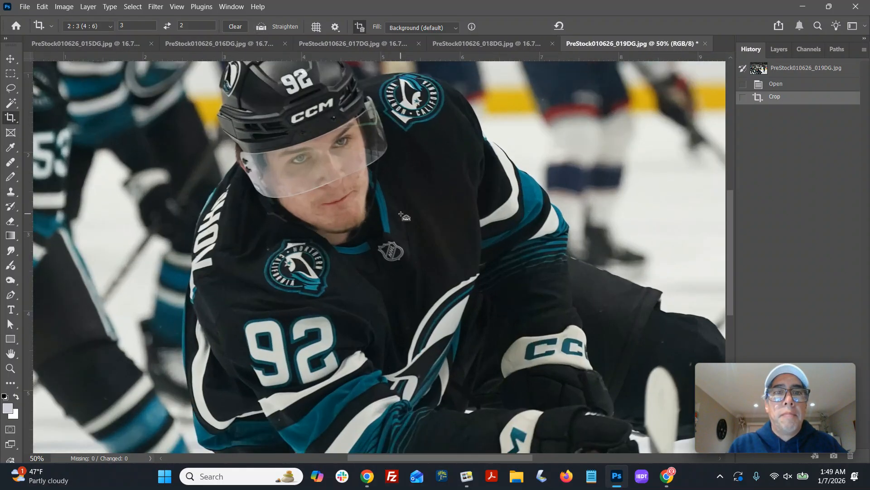
click(155, 7)
click(153, 19)
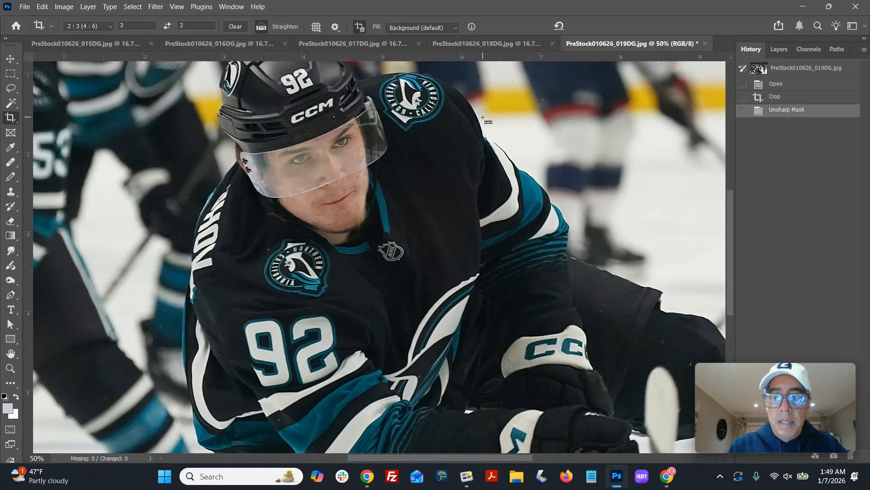
- Color-balance PreStock010626_019DG's midtones with Yellow-Blue at +6
key(ctrl+minus)
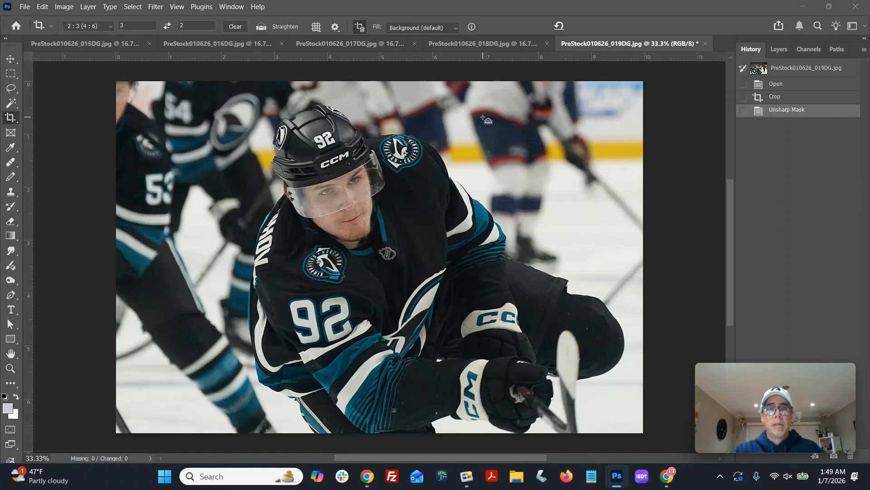
key(ctrl+b)
drag(665, 327, 669, 325)
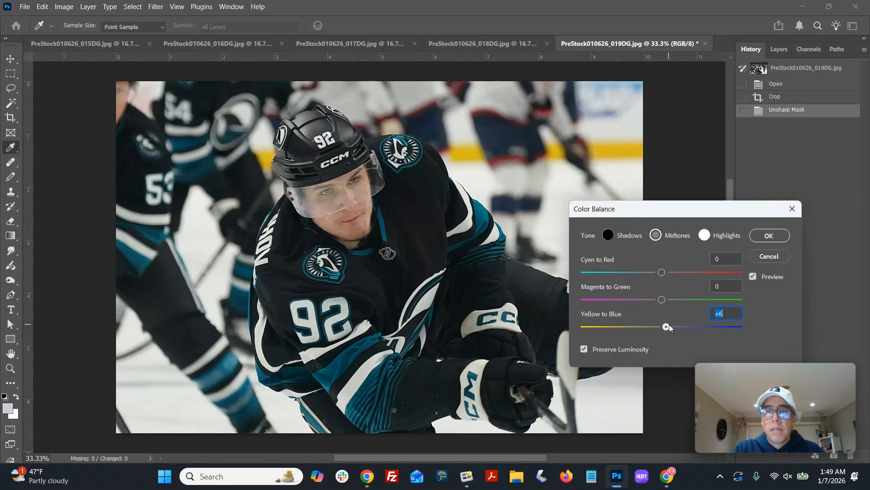
click(763, 234)
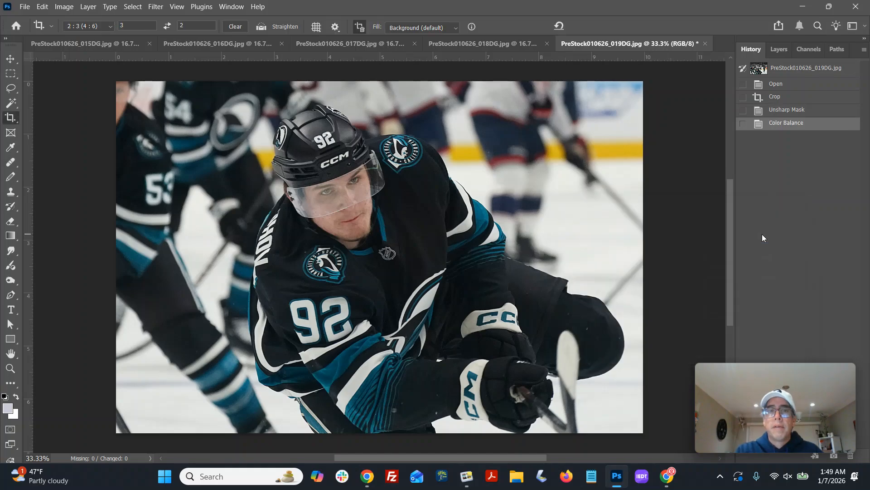
- Save the edited PreStock010626_019DG over its existing JPEG and close it
key(ctrl+shift+s)
key(Return)
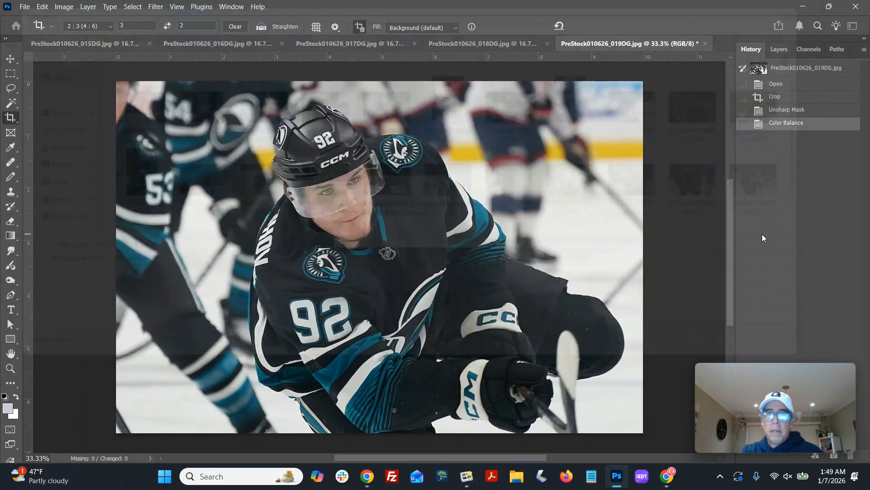
key(ctrl+w)
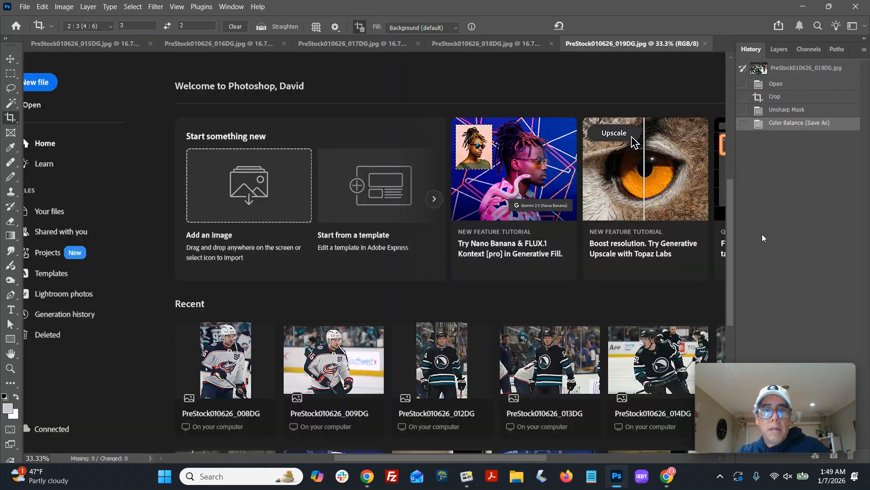
- Crop PreStock010626_018DG to a 3:2 landscape frame around the shooting number 63 player, keeping his whole stick blade
mouse_move(202, 145)
mouse_down()
mouse_move(666, 370)
mouse_move(684, 400)
mouse_up()
drag(484, 356, 469, 357)
key(Return)
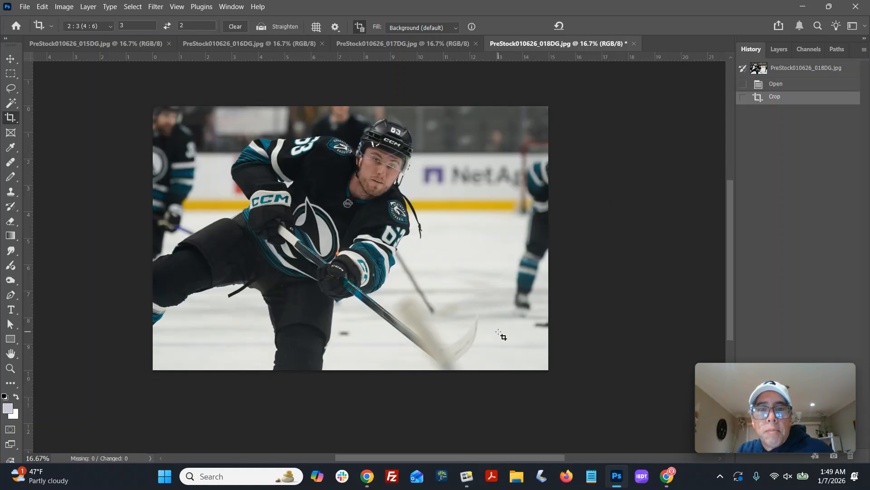
- Sharpen PreStock010626_018DG by repeating the last Unsharp Mask filter, checking the player's face up close
click(10, 371)
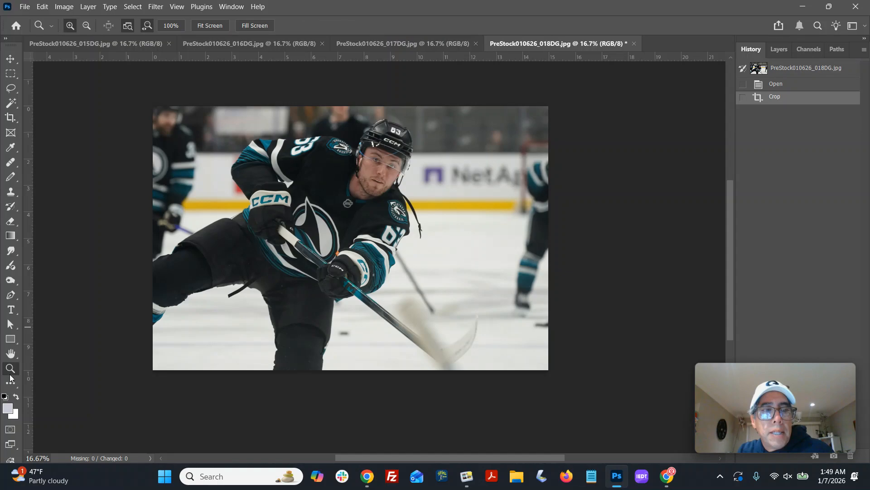
click(379, 169)
click(378, 168)
click(379, 169)
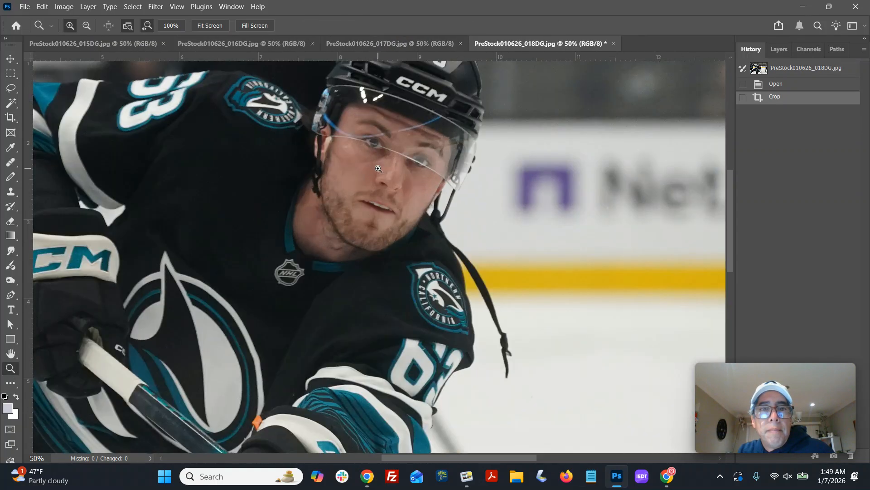
click(156, 7)
click(156, 19)
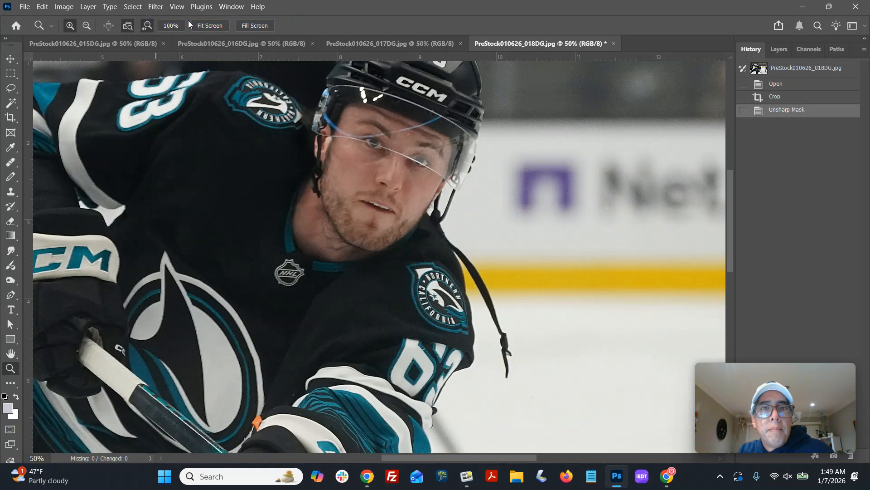
- Save the sharpened PreStock010626_018DG over its existing JPEG with the offered options and close it
key(ctrl+minus)
key(ctrl+minus)
key(ctrl+minus)
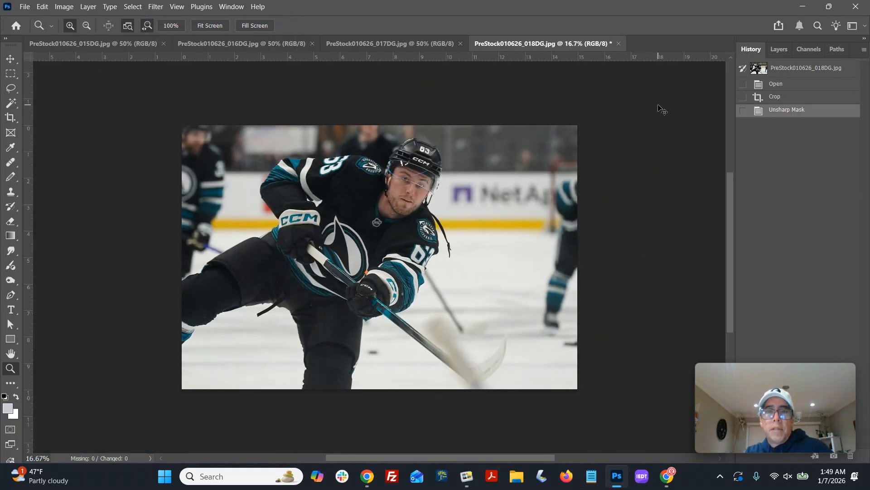
key(ctrl+shift+s)
key(Return)
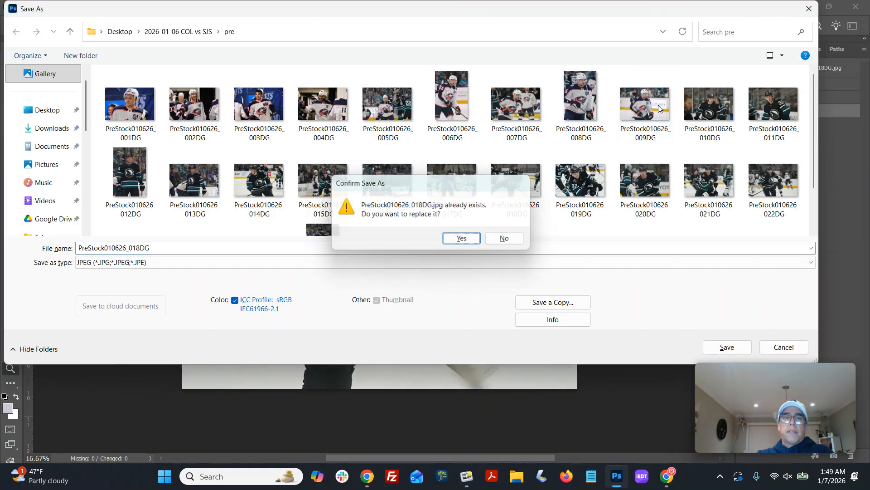
key(Return)
key(Return)
key(ctrl+w)
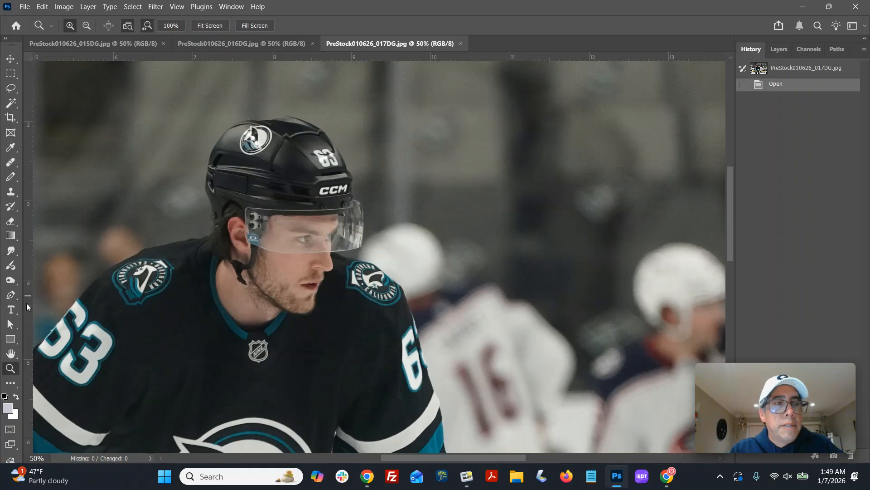
- Try cropping PreStock010626_017DG to a 3:2 landscape frame around the number 63 player holding his stick across his thighs
alt+click(88, 362)
drag(145, 321, 306, 249)
drag(342, 361, 358, 278)
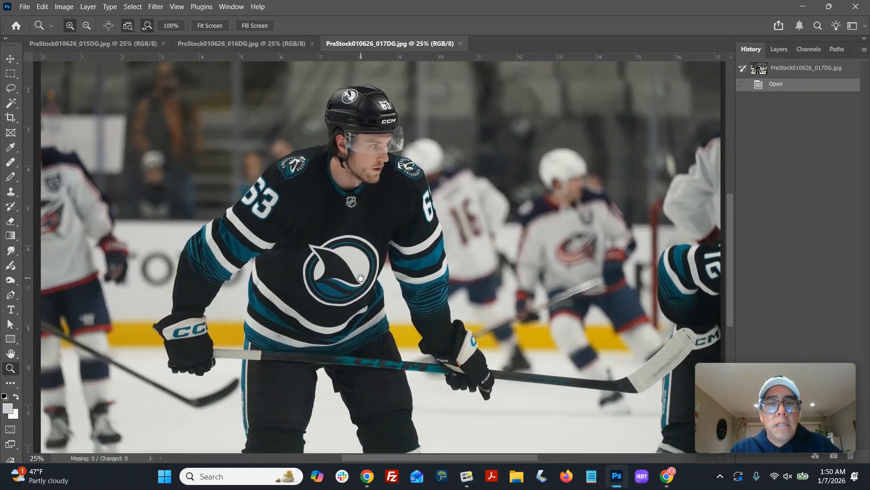
alt+click(400, 304)
click(10, 117)
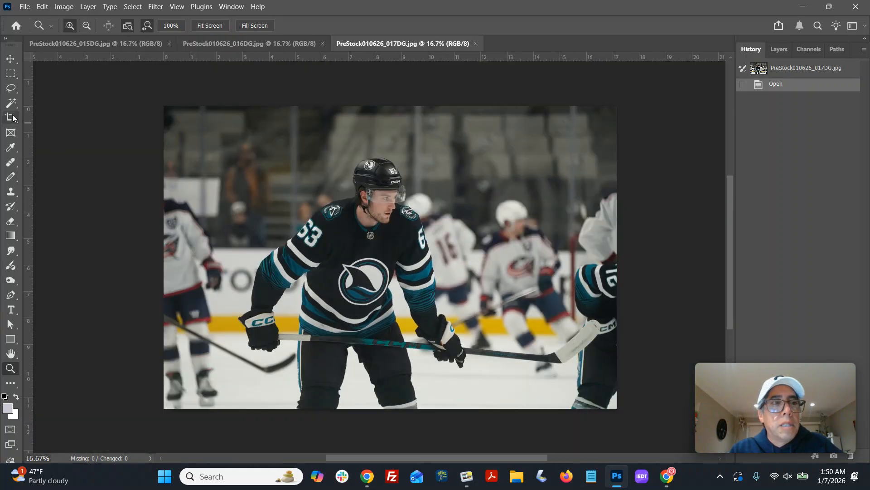
drag(211, 144, 627, 412)
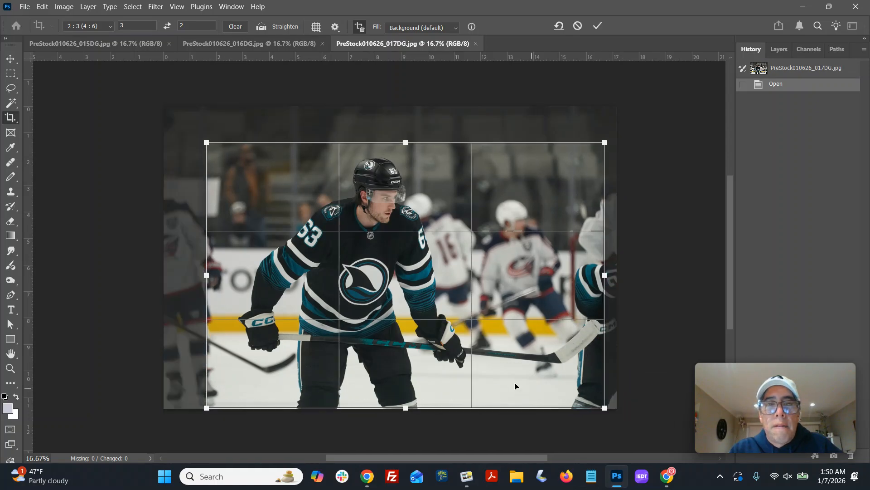
drag(557, 418, 562, 391)
key(Return)
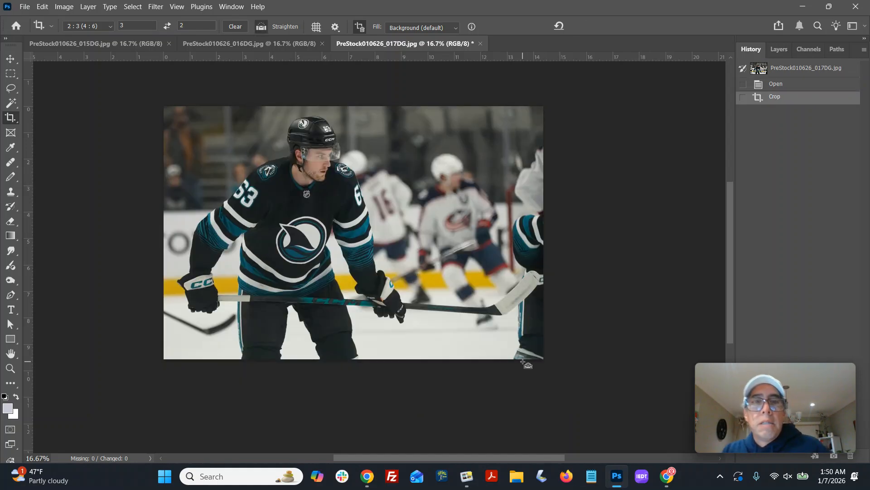
- Close PreStock010626_017DG without saving its changes
key(ctrl+w)
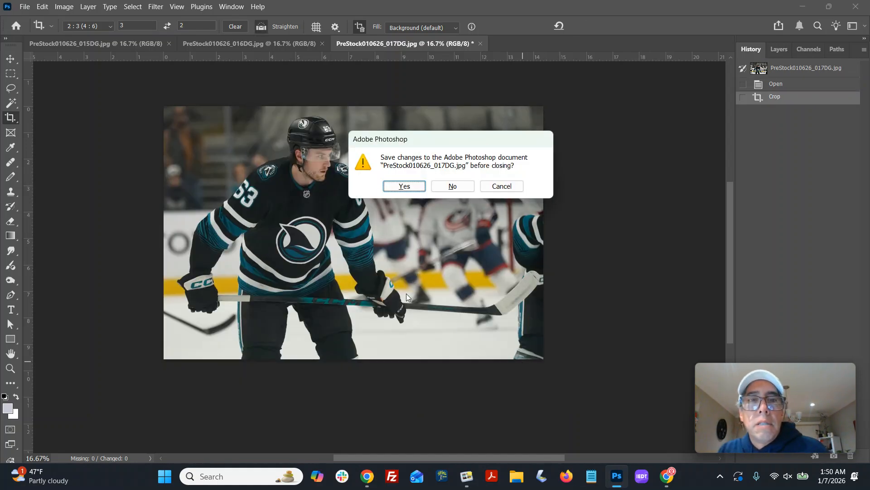
click(450, 186)
- Crop PreStock010626_016DG to a 3:2 landscape frame of the number 6 player from the chest up, trimming the edges tighter
drag(135, 71, 446, 273)
key(Return)
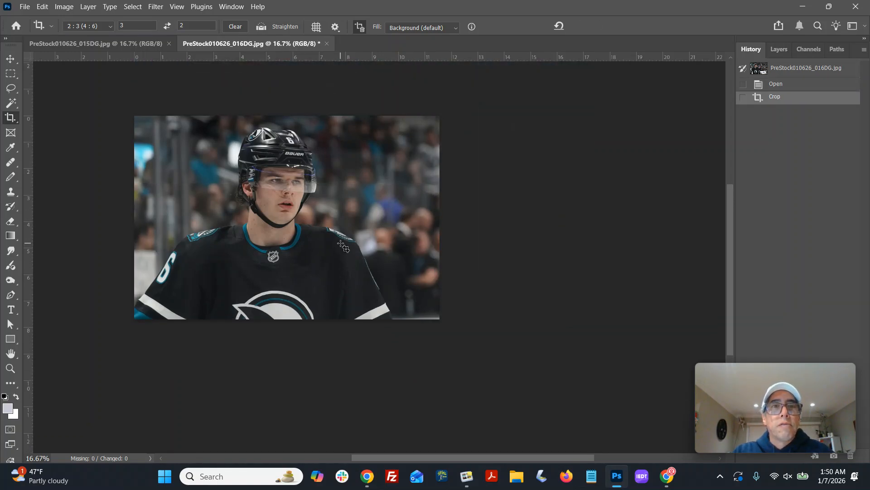
drag(134, 116, 433, 314)
key(Return)
- Save PreStock010626_016DG over its existing JPEG with the offered options and close it
key(ctrl+shift+s)
key(Return)
key(y)
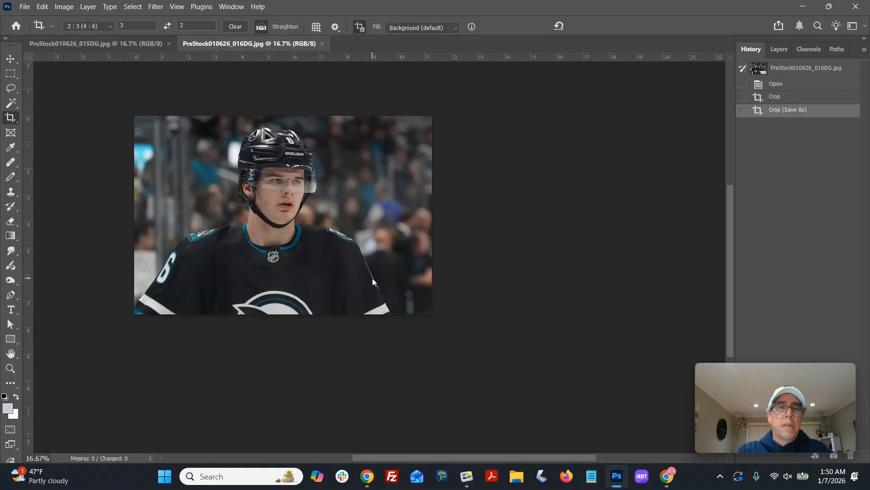
key(ctrl+w)
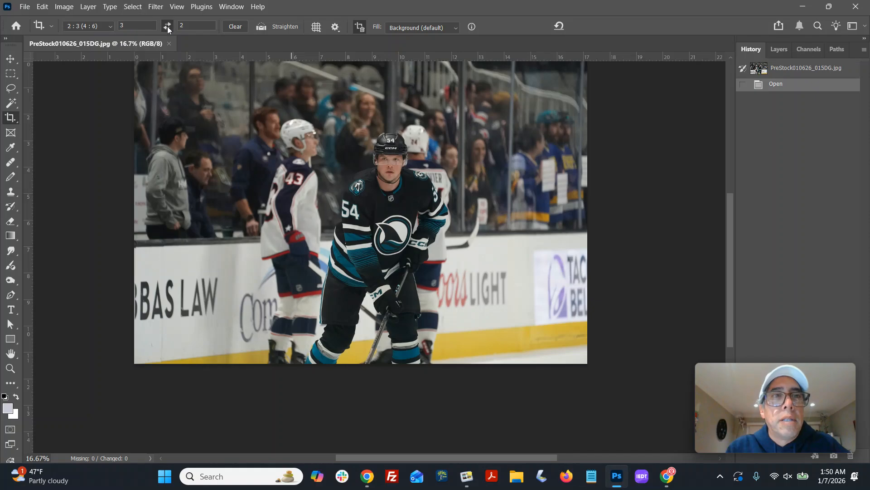
- Crop PreStock010626_015DG to a 2:3 portrait frame around the number 54 player, cutting off his lower legs
drag(317, 124, 458, 345)
drag(397, 319, 399, 312)
key(Return)
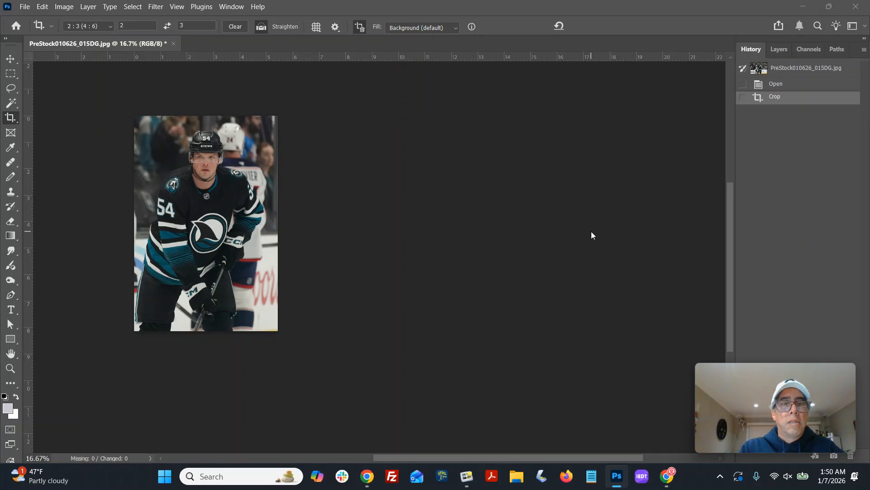
- Save PreStock010626_015DG over its existing JPEG with the offered options and close it
key(ctrl+shift+s)
key(Return)
key(Return)
key(Return)
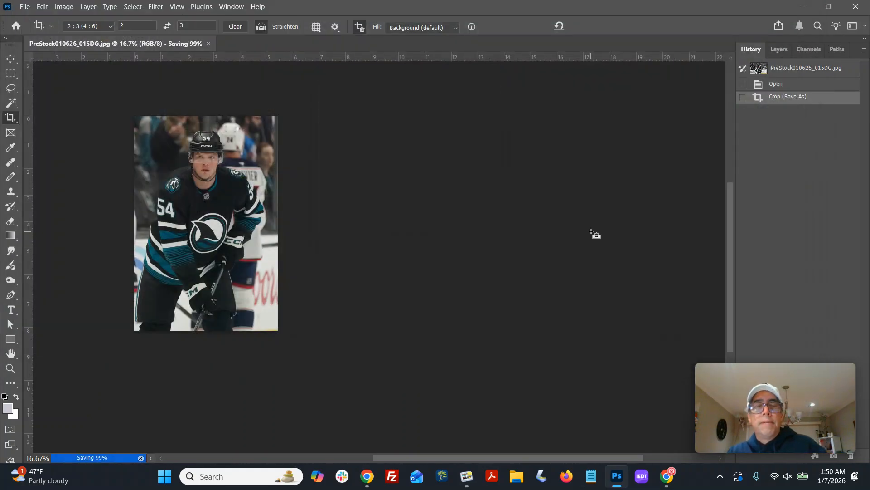
key(ctrl+w)
- Open PreStock010626_022DG through PreStock010626_033DG together from the pre folder
click(25, 6)
click(31, 26)
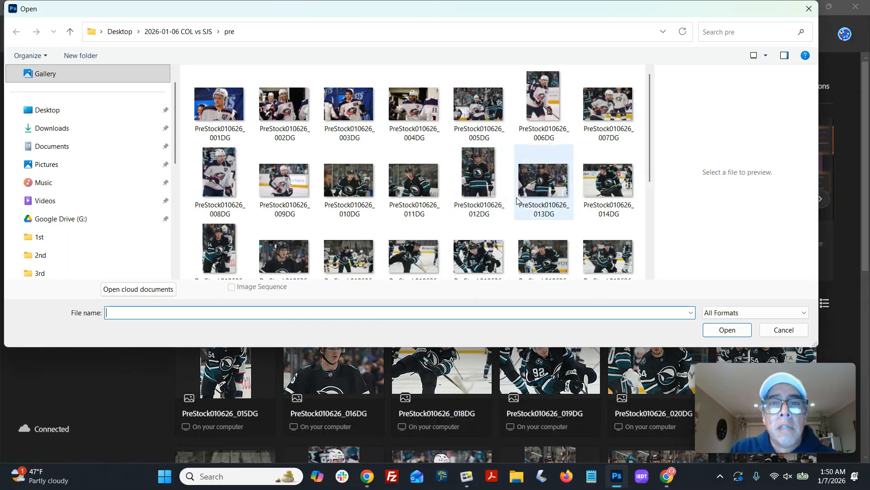
scroll(599, 240, down, 3)
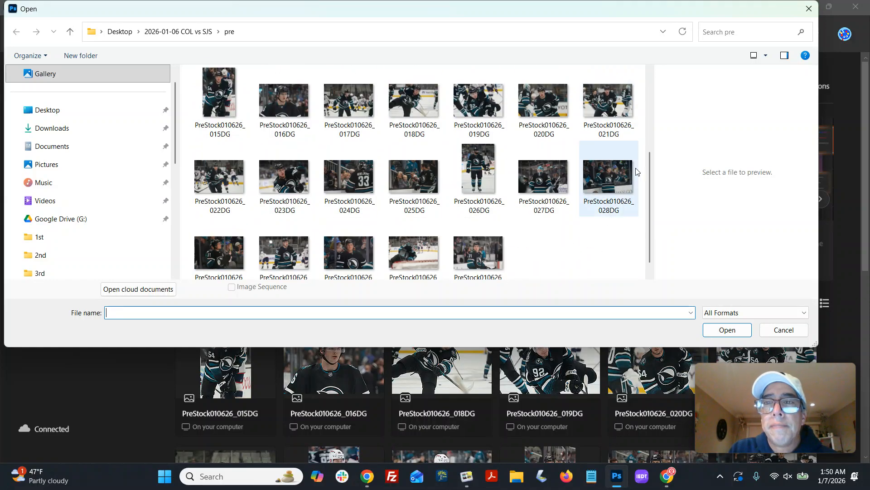
drag(641, 168, 223, 275)
click(715, 330)
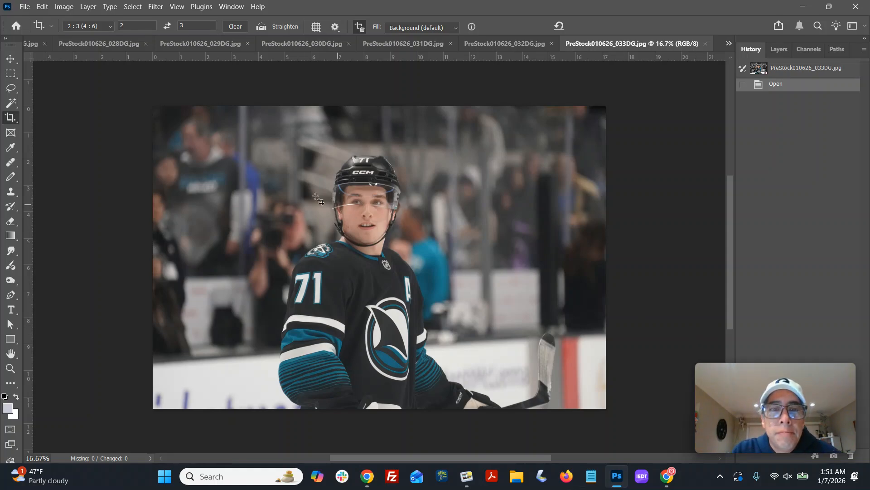
drag(186, 143, 617, 444)
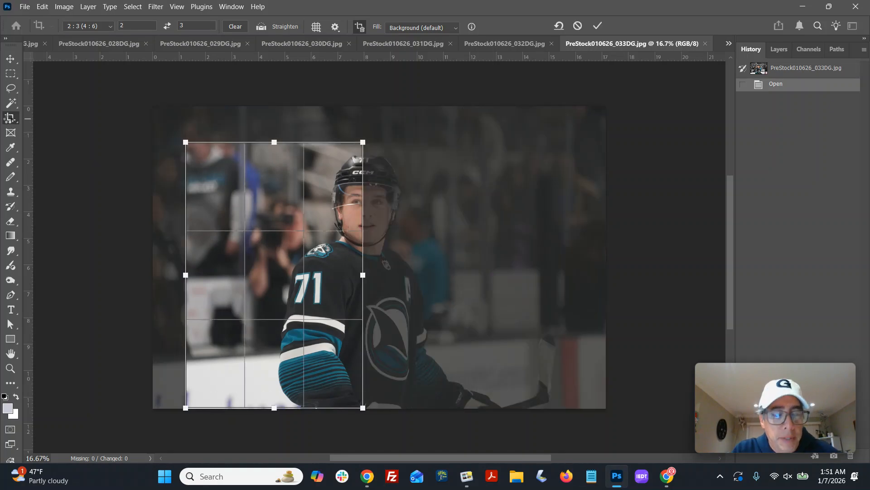
key(Return)
key(ctrl+z)
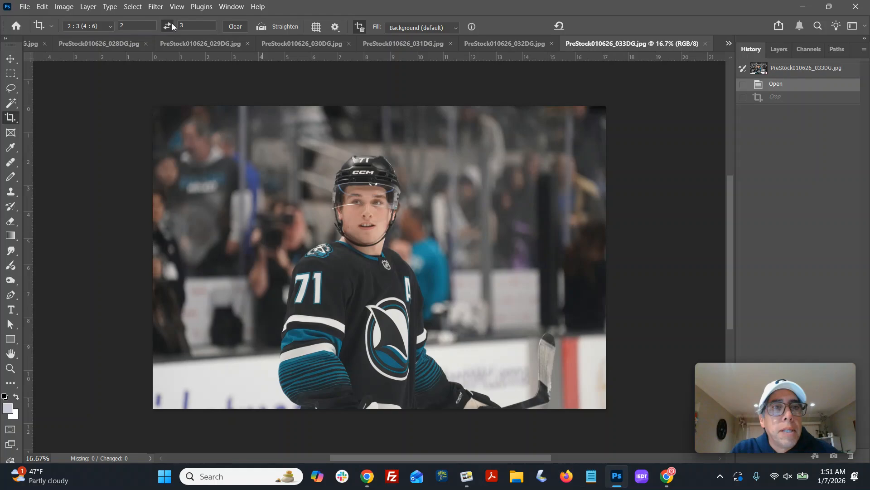
- Crop PreStock010626_033DG to a 3:2 landscape frame around the number 71 player, trimming the upper edge and both sides
drag(186, 139, 673, 441)
drag(432, 338, 414, 337)
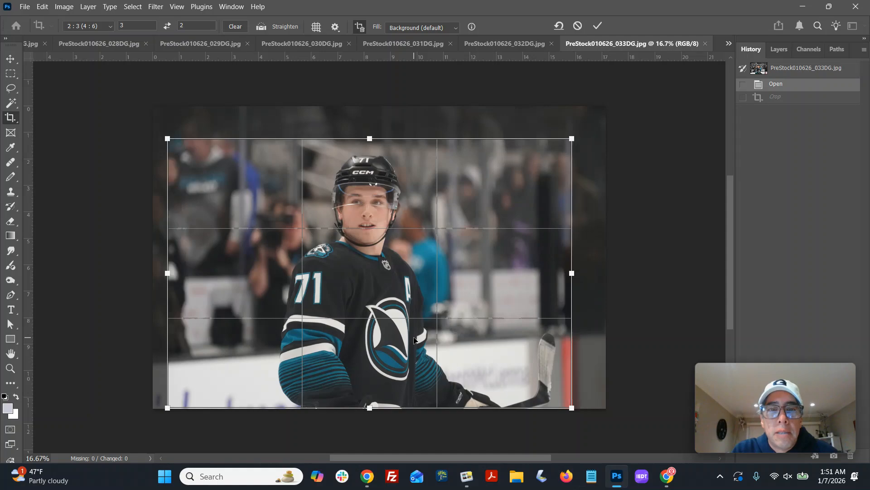
key(Return)
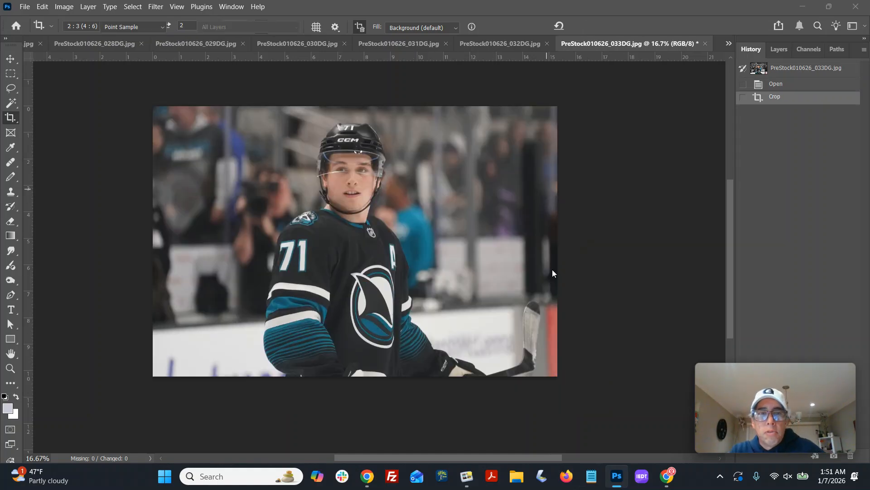
- Darken the shadows of PreStock010626_033DG with Curves, moving the RGB black point to input 8, output 0
key(ctrl+m)
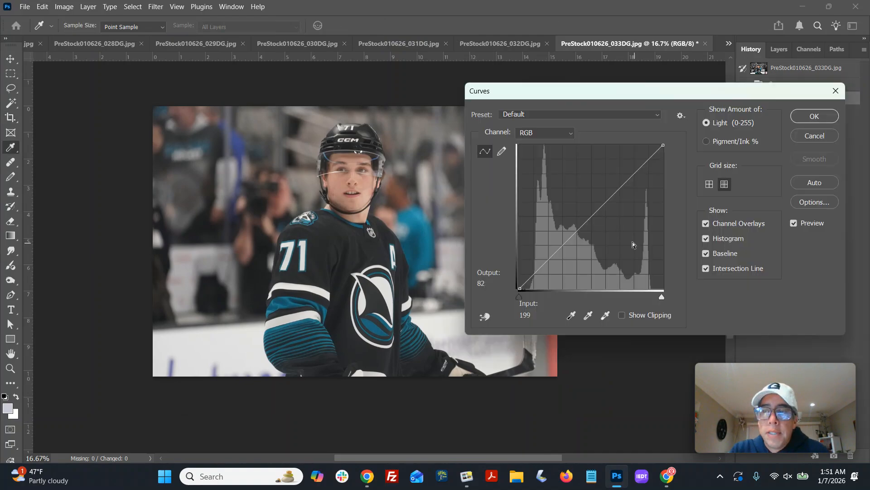
click(588, 314)
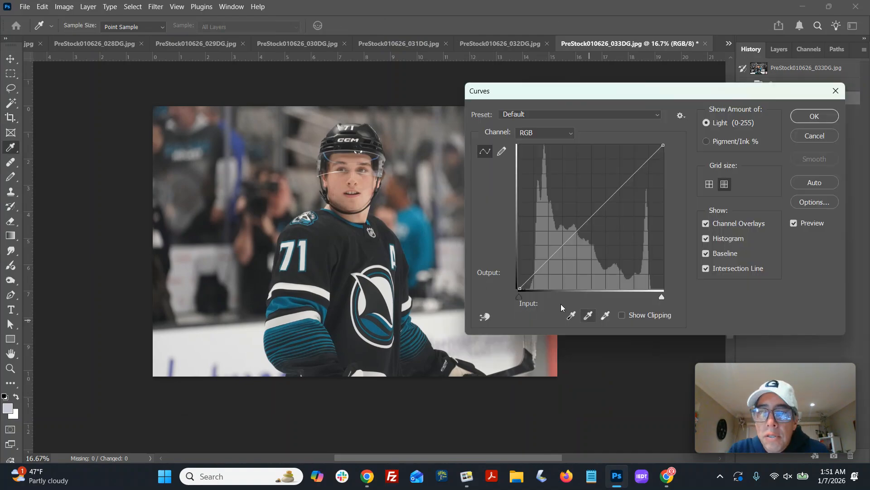
drag(521, 290, 527, 293)
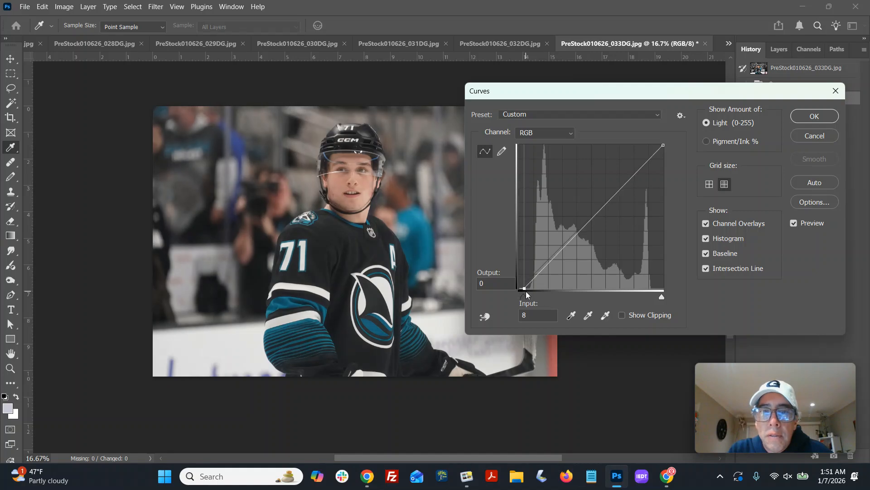
click(807, 117)
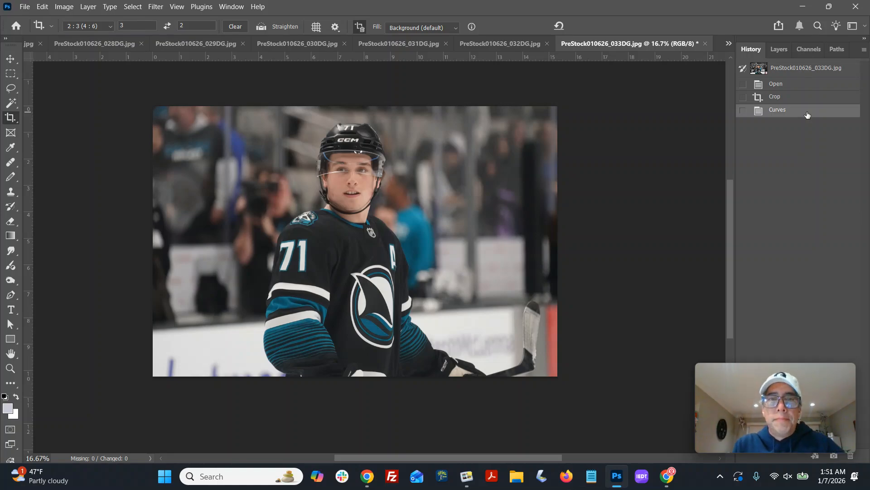
- Save PreStock010626_033DG over its existing JPEG at quality 10, Baseline ("Standard"), and close it
key(ctrl+shift+s)
key(Return)
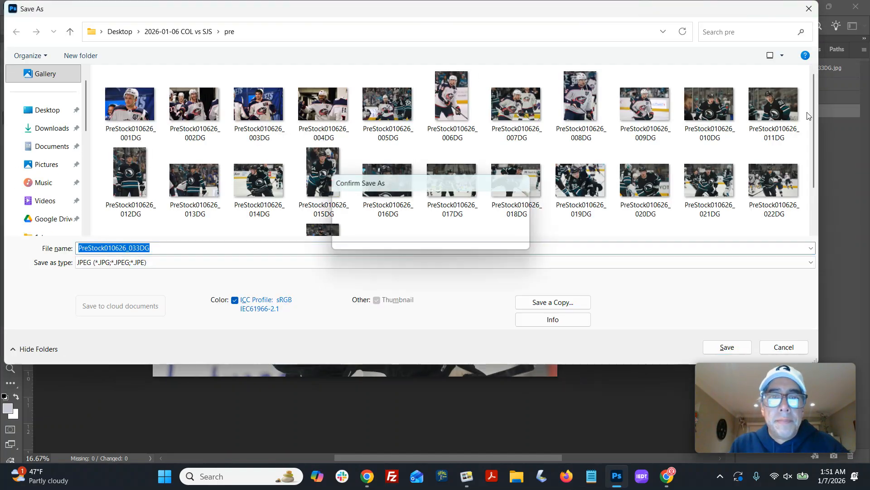
key(Return)
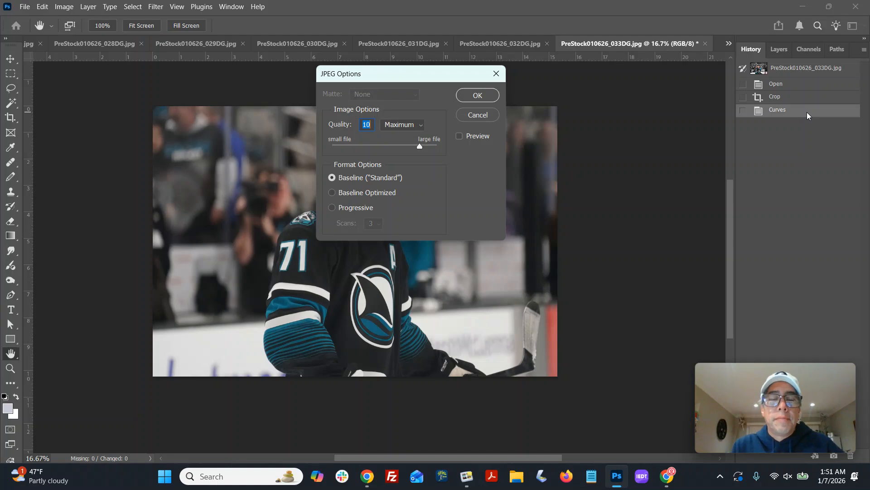
key(Return)
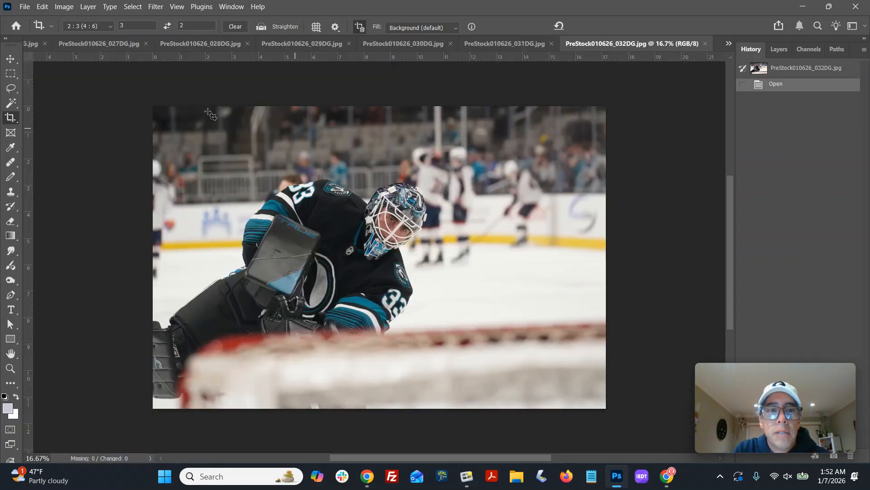
drag(202, 164, 482, 380)
drag(446, 331, 454, 327)
key(Return)
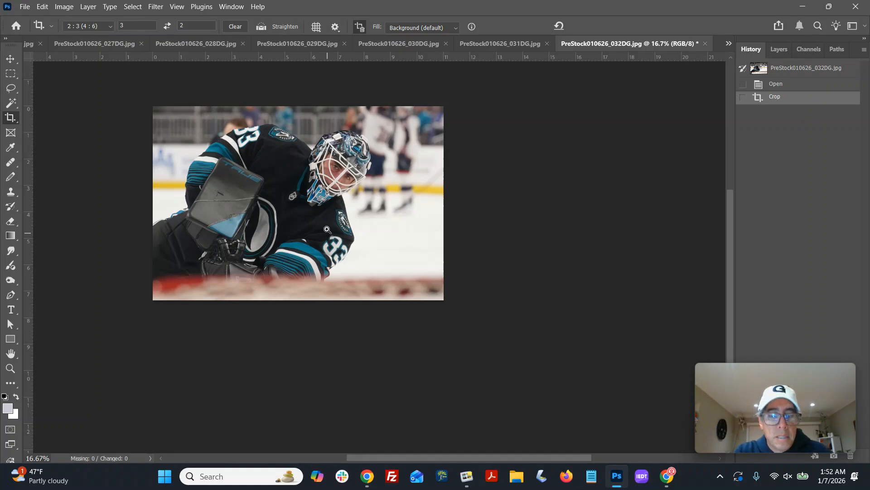
key(z)
key(ctrl+z)
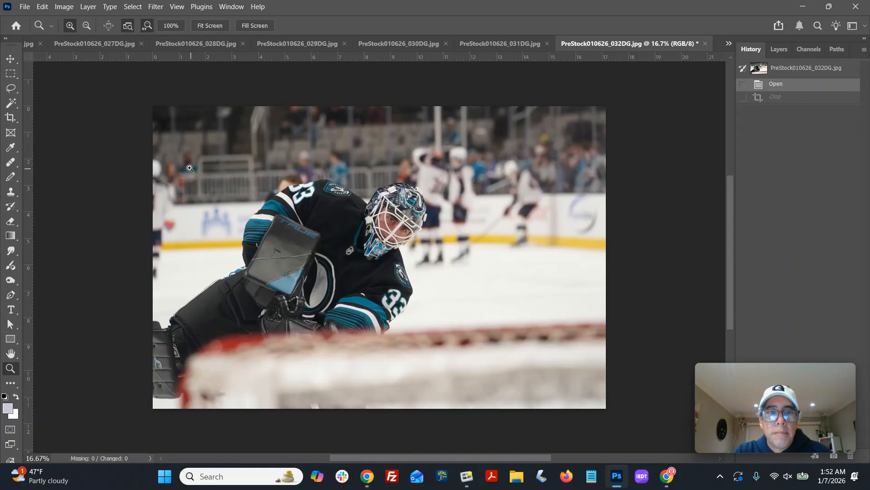
drag(156, 145, 224, 199)
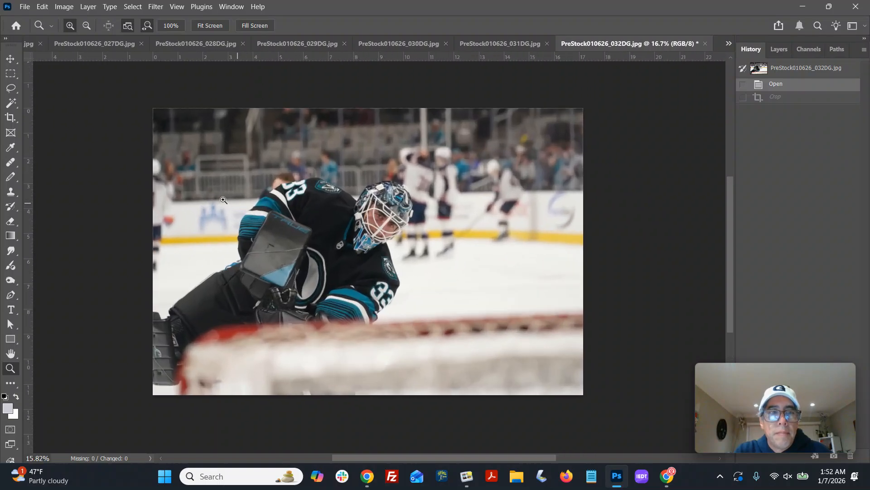
- Crop PreStock010626_032DG to a 3:2 landscape frame around the number 33 goalie, and trim it slightly tighter along the right and lower edges
click(9, 120)
drag(147, 143, 455, 371)
drag(410, 318, 420, 328)
key(Return)
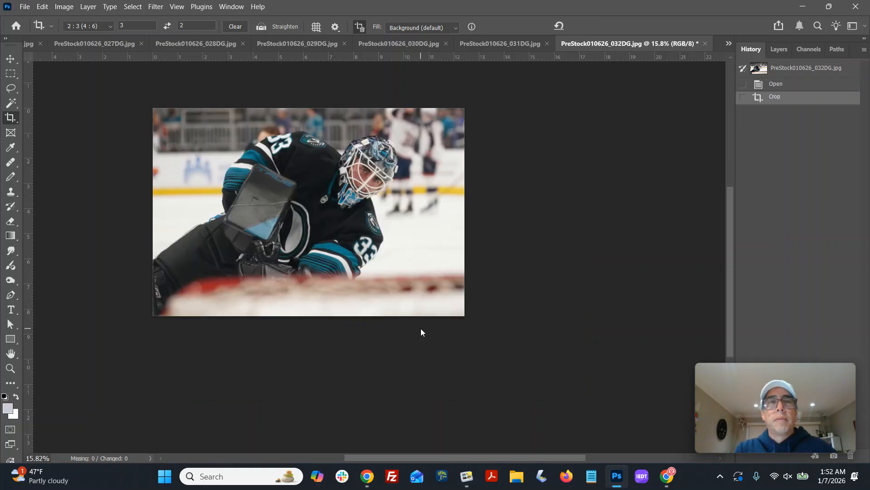
drag(154, 109, 453, 310)
key(Return)
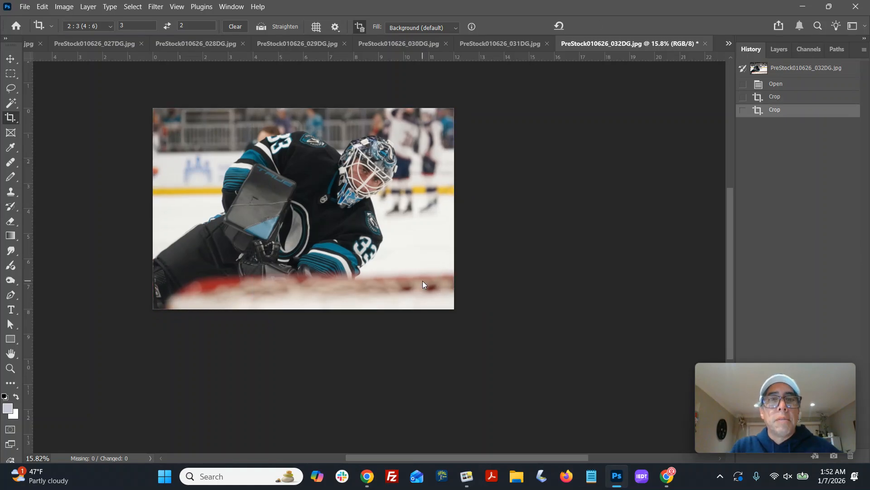
- Check the cropped PreStock010626_032DG up close, save it over its existing JPEG with the offered options and close it
key(ctrl+0)
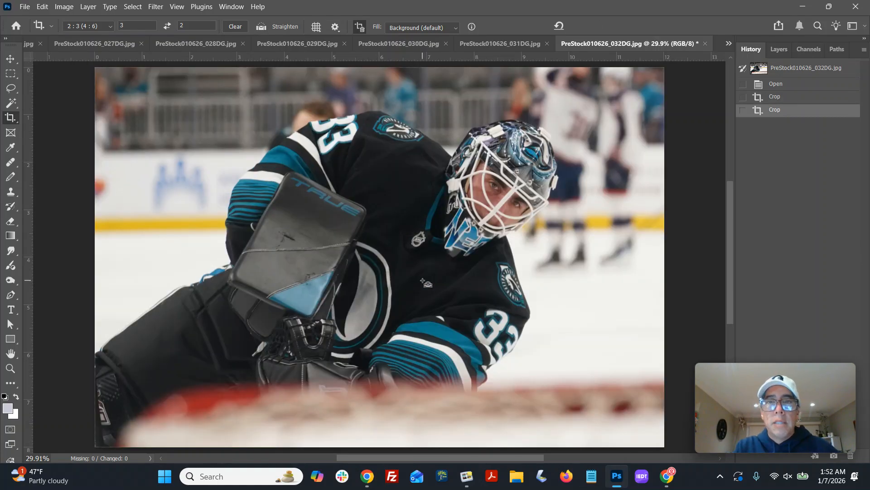
key(ctrl+plus)
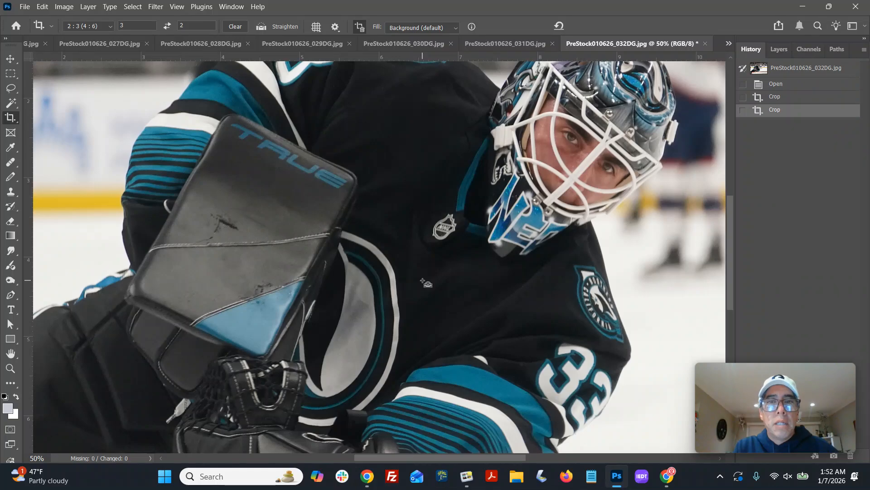
key(ctrl+minus)
key(ctrl+minus)
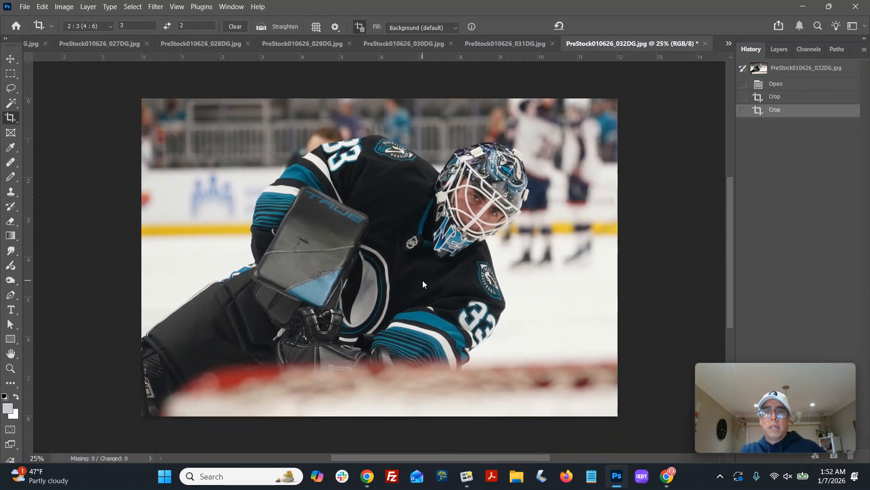
key(ctrl+shift+s)
key(Return)
key(Return)
key(Return)
key(ctrl+w)
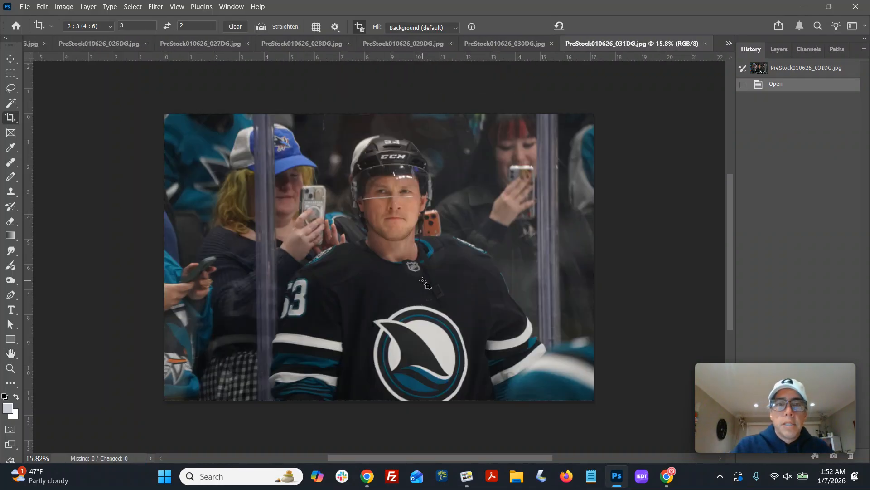
- Try Unsharp Mask on PreStock010626_031DG, and close that photo without saving along with the unedited PreStock010626_030DG
click(156, 6)
click(157, 17)
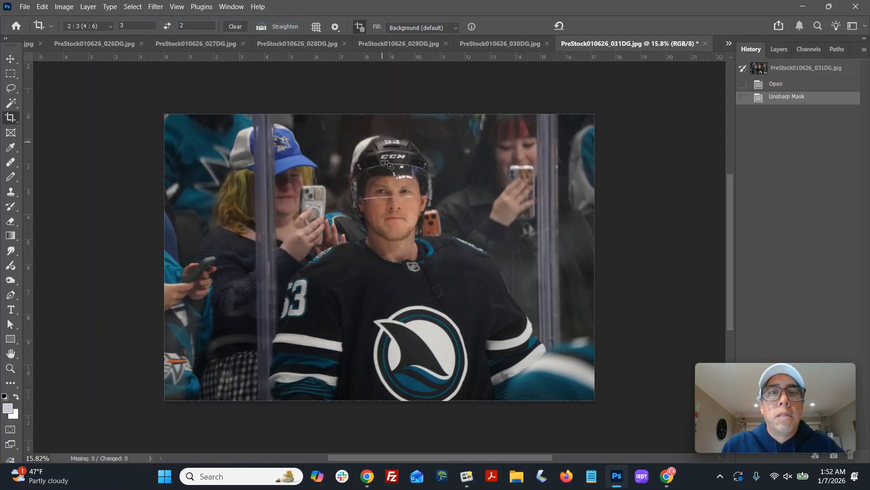
key(ctrl+w)
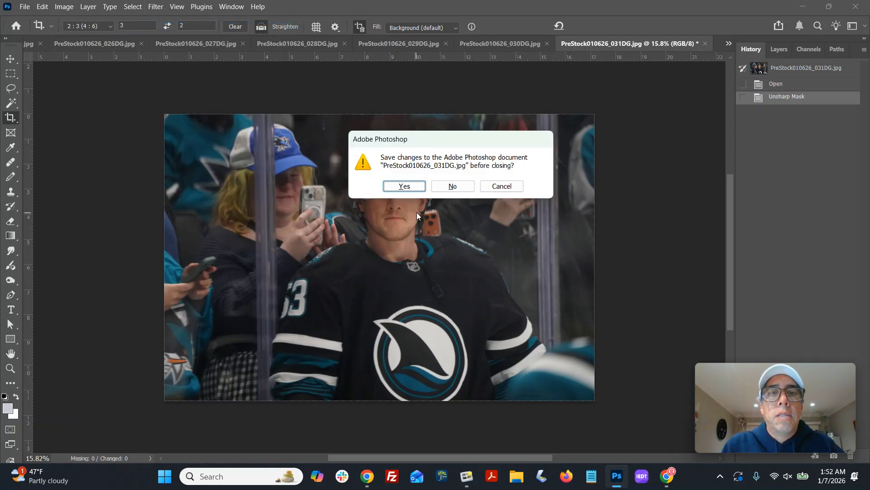
click(446, 187)
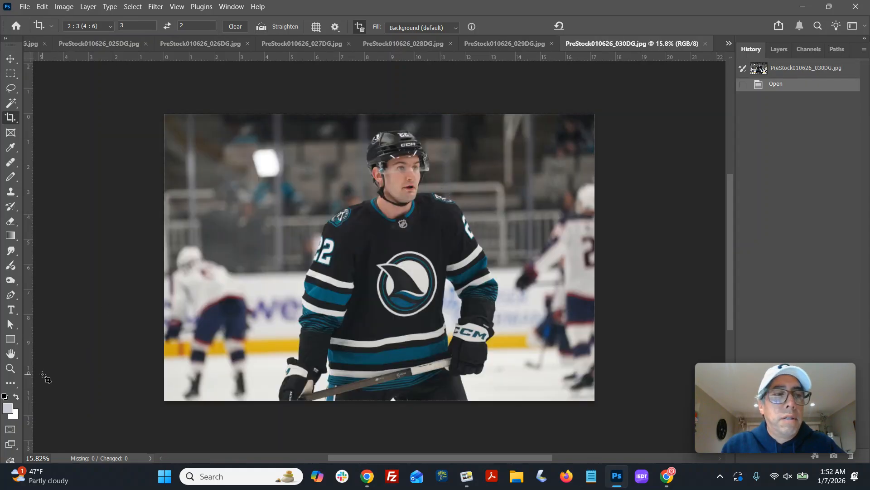
key(ctrl+w)
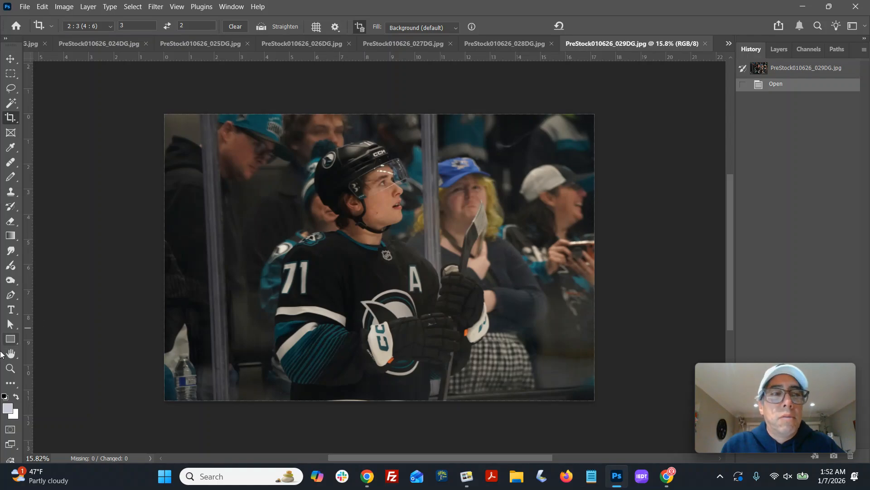
- Inspect the number 71 player's face in PreStock010626_029DG at 50% zoom, and close the photo unedited
click(10, 368)
click(401, 248)
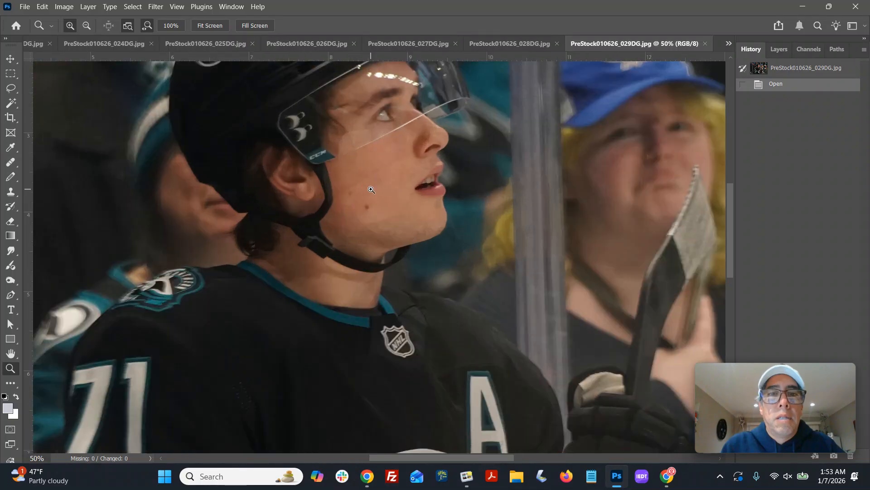
key(alt)
alt+click(393, 253)
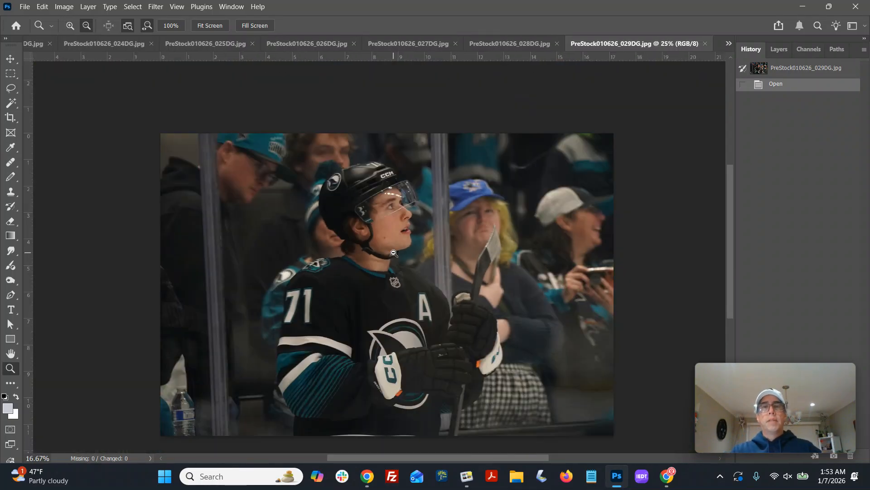
alt+click(393, 253)
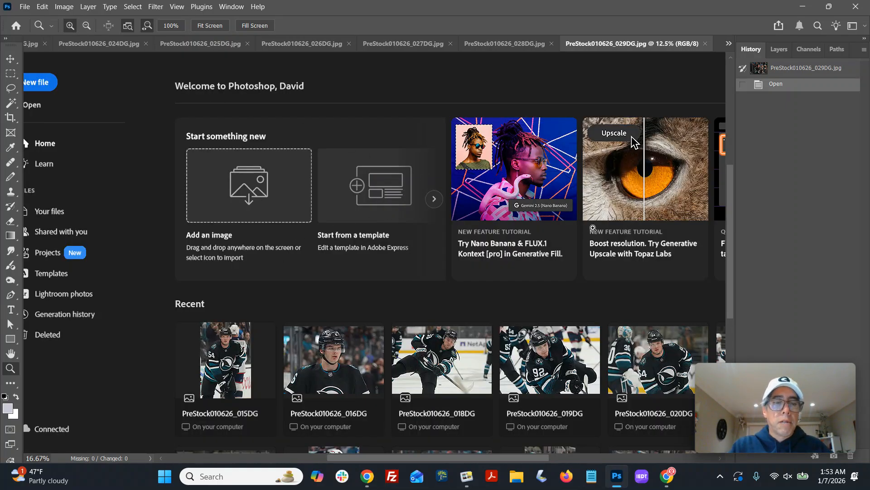
click(587, 50)
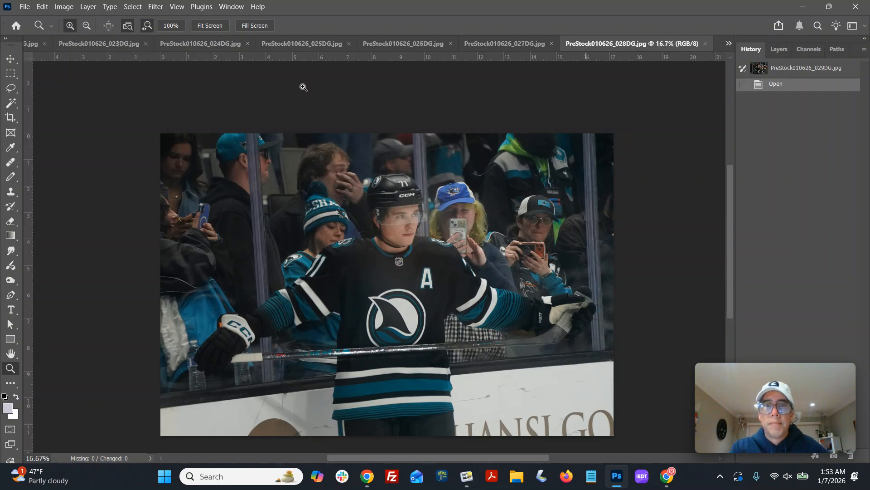
- Crop PreStock010626_028DG to a 3:2 landscape frame around the number 71 player, keeping both gloves and the whole stick
click(12, 119)
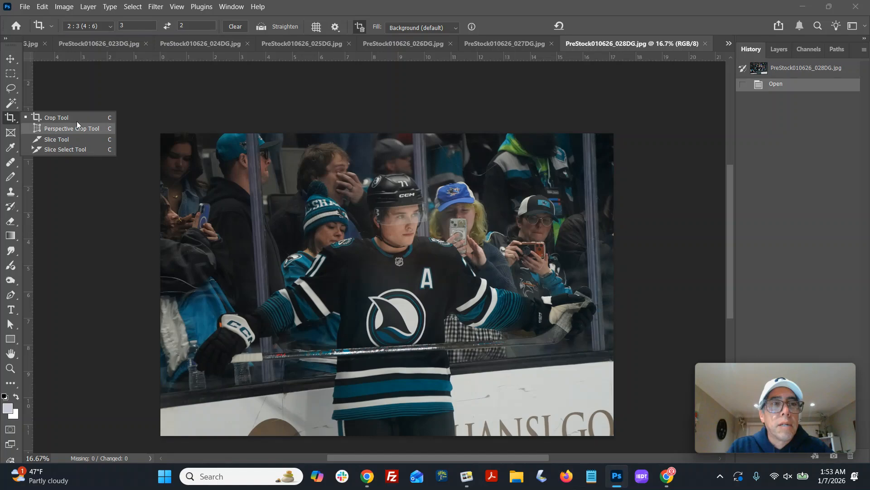
click(58, 117)
drag(184, 145, 620, 416)
drag(582, 448, 588, 444)
drag(547, 379, 544, 371)
key(Return)
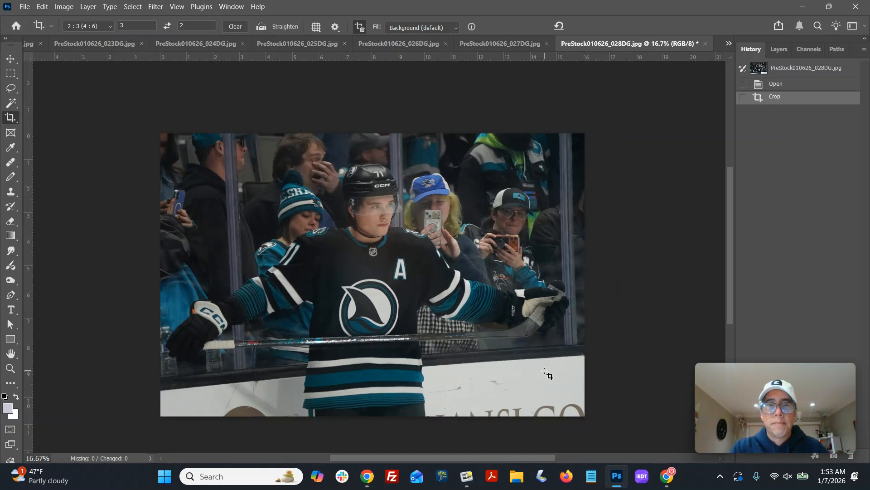
- Sharpen PreStock010626_028DG with Unsharp Mask and move its RGB Curves black point to input 5, output 0
click(155, 7)
click(159, 18)
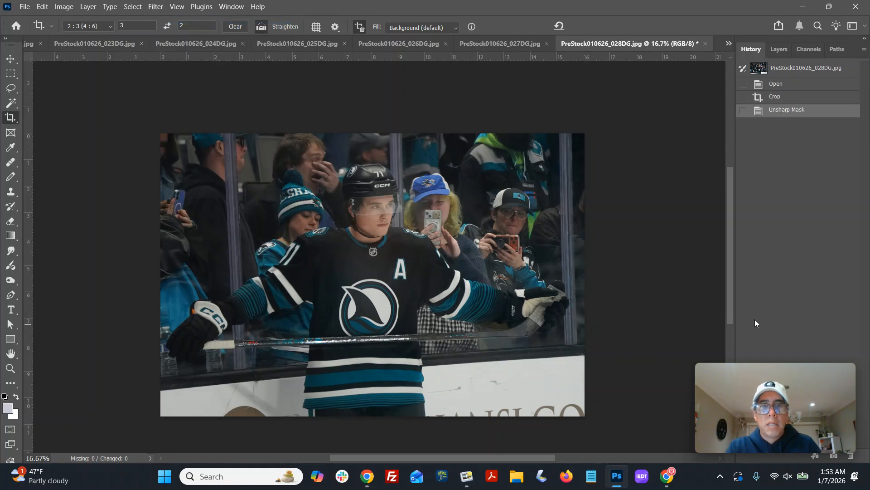
key(ctrl+m)
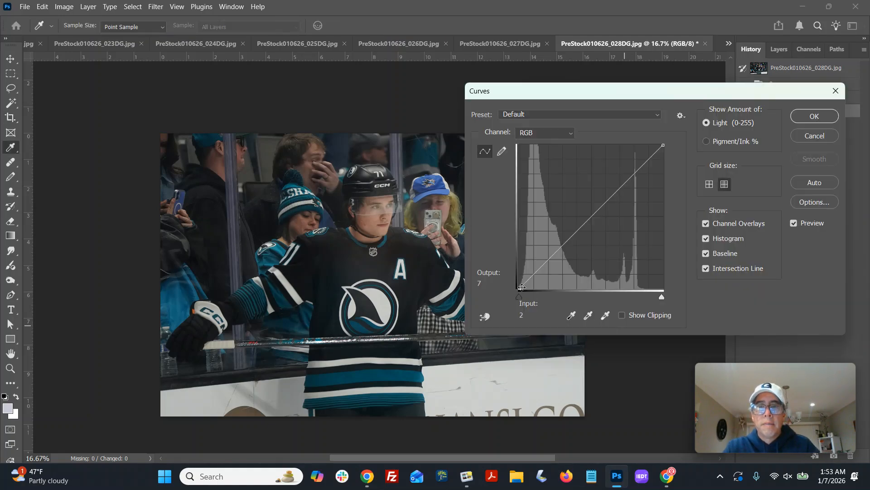
click(522, 288)
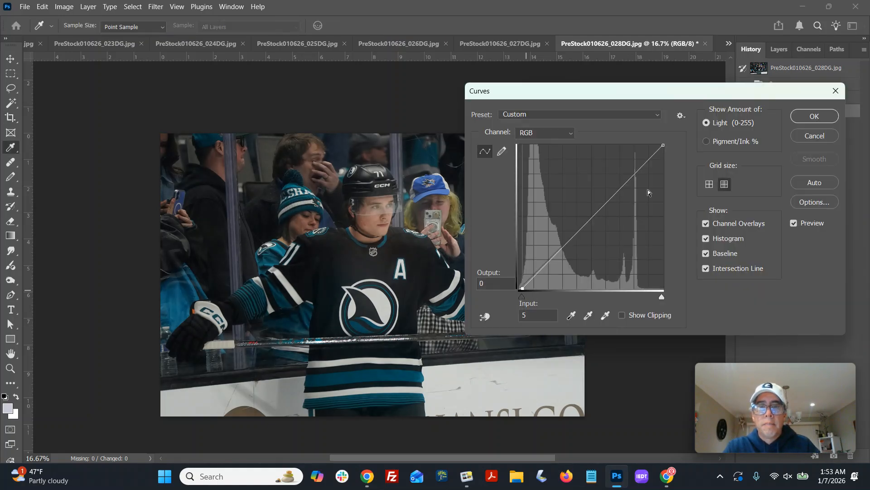
click(830, 119)
- Shift the midtones of PreStock010626_028DG toward blue with Color Balance, preserving luminosity
key(ctrl+b)
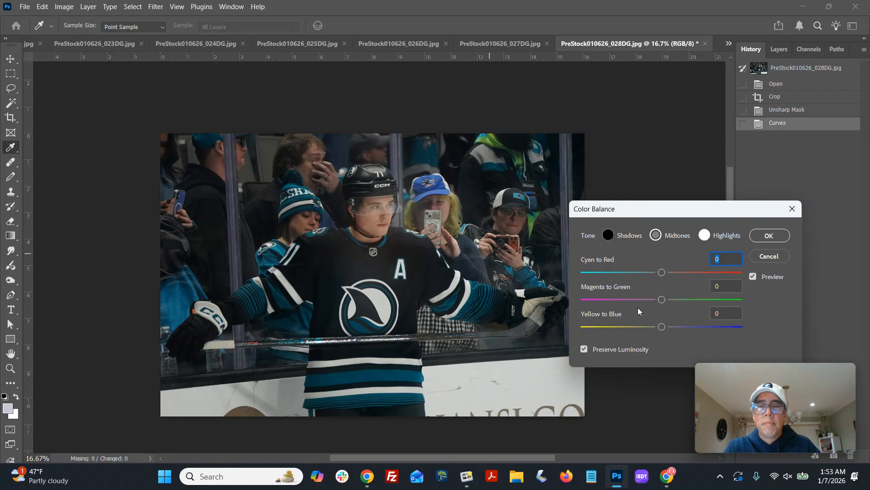
drag(663, 326, 676, 326)
click(770, 235)
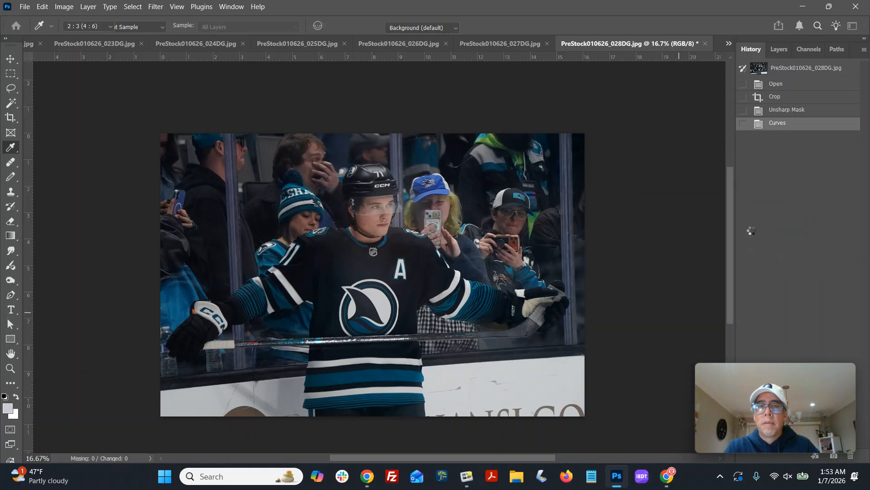
- Save PreStock010626_028DG over the existing JPEG in the pre folder at quality 10, Baseline Standard, and close the photo
key(ctrl+shift+s)
key(Return)
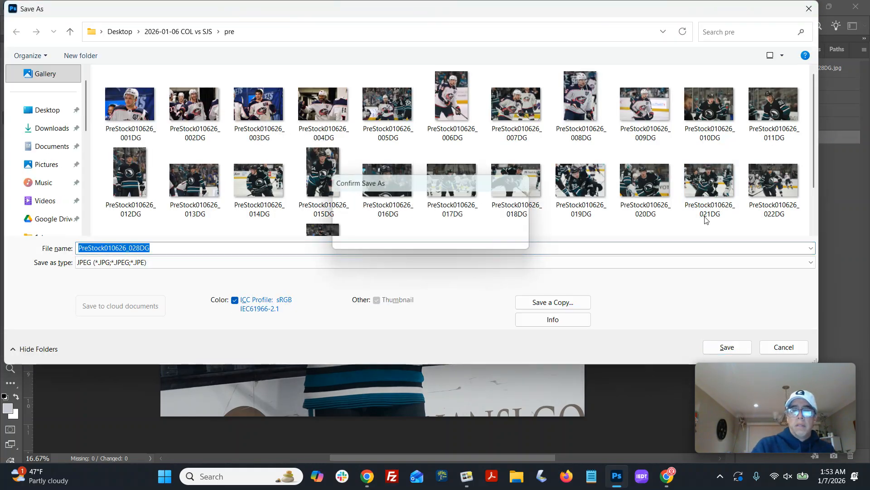
key(Return)
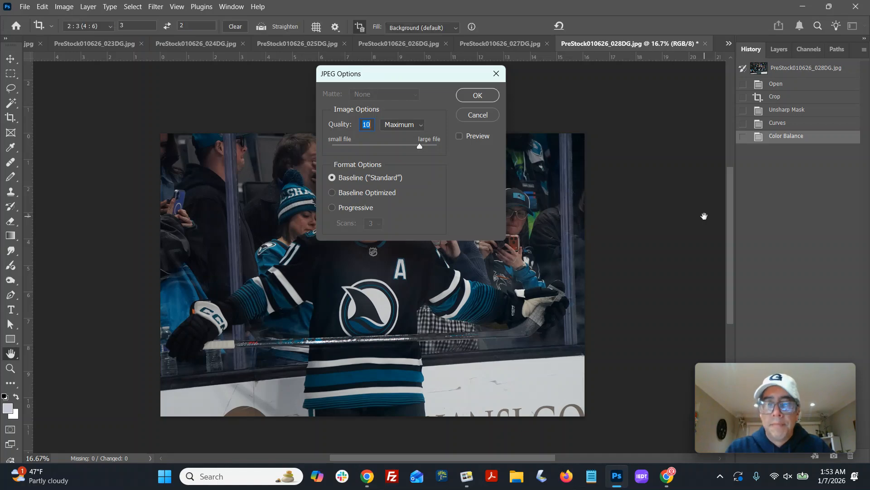
key(Return)
key(ctrl+w)
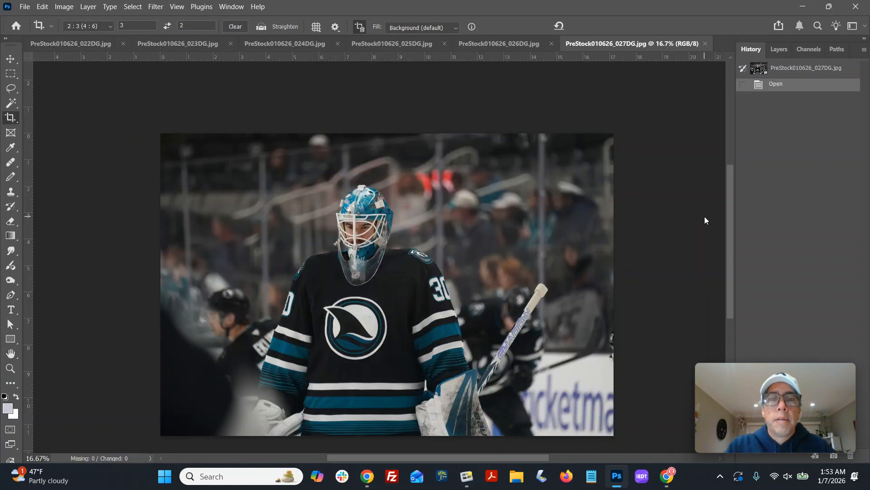
- Crop PreStock010626_027DG to a tight 3:2 landscape frame around the number 30 goaltender's mask and chest, and sharpen it with Unsharp Mask
drag(236, 183, 519, 370)
drag(471, 347, 460, 346)
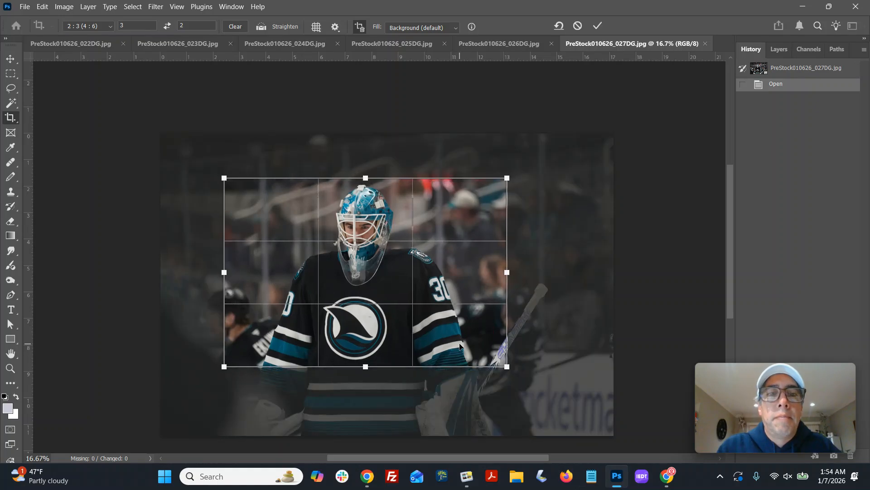
key(Return)
key(ctrl+0)
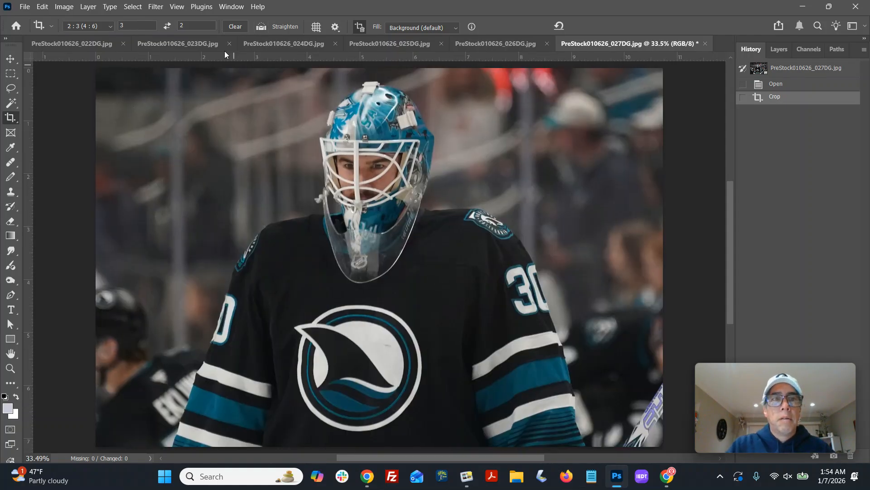
click(155, 7)
click(179, 17)
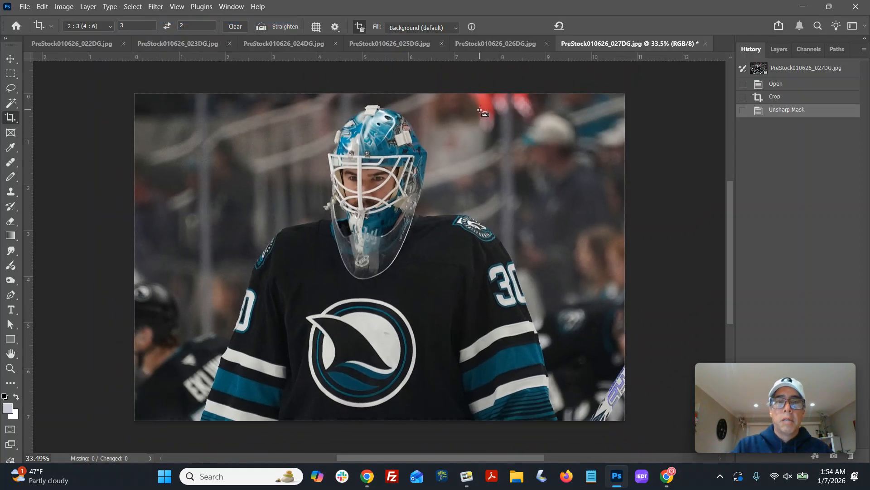
- Save PreStock010626_027DG over the existing JPEG in the pre folder and close the photo
key(ctrl+shift+s)
key(Return)
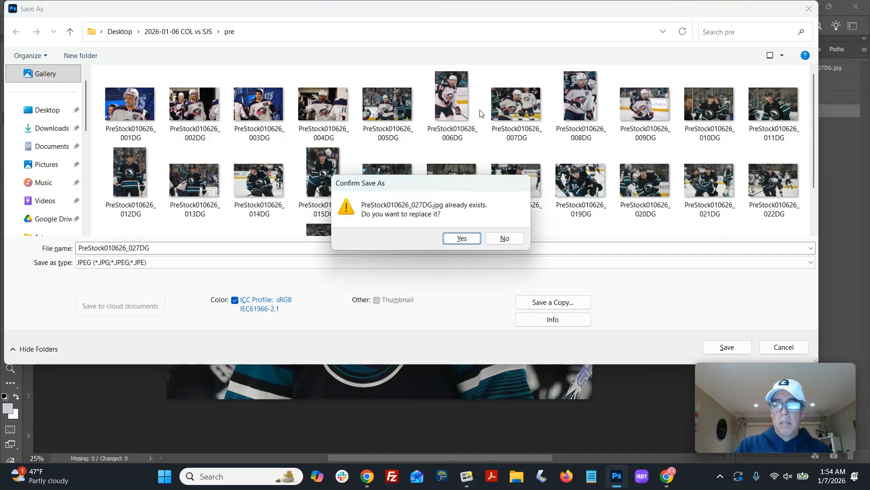
key(Return)
key(Return)
key(ctrl+w)
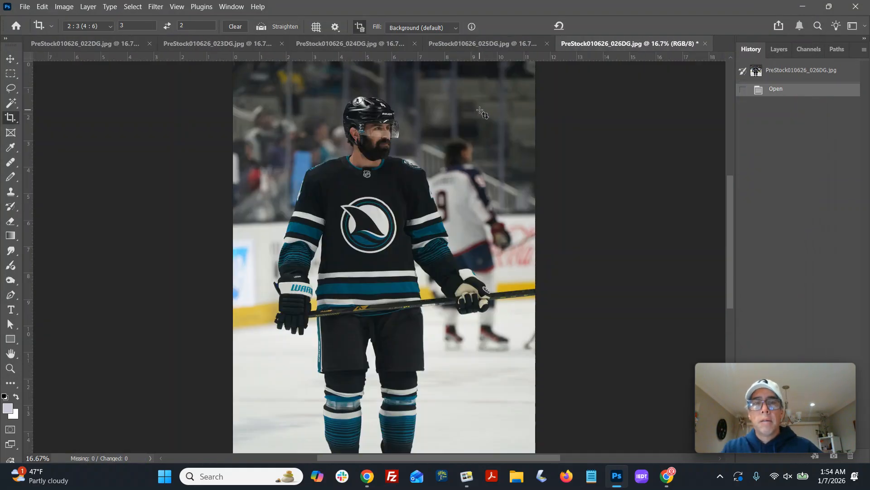
- Crop PreStock010626_026DG to a 2:3 portrait frame that trims the edges but keeps the bearded player's full body, helmet to skates
scroll(295, 293, down, 3)
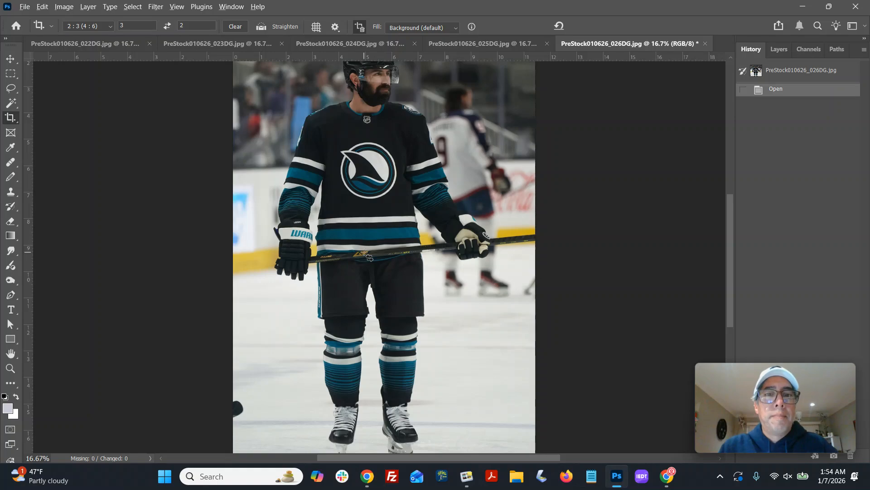
click(10, 368)
click(86, 25)
click(356, 296)
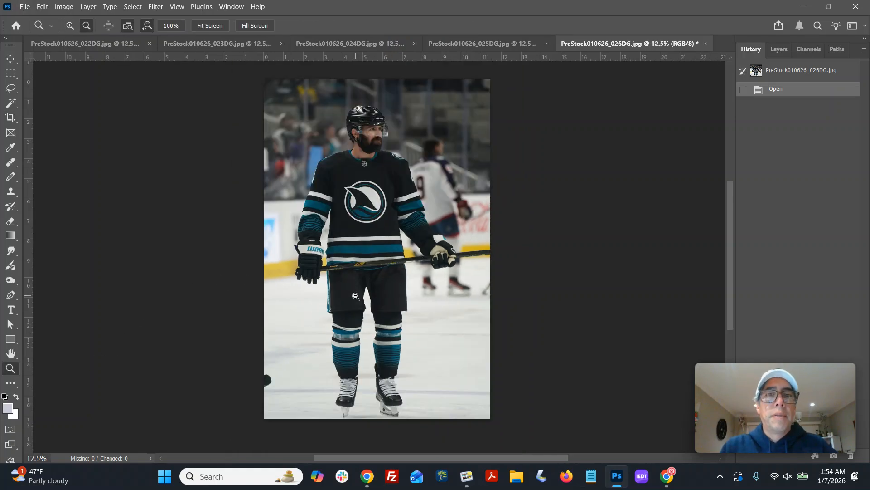
click(10, 118)
click(168, 27)
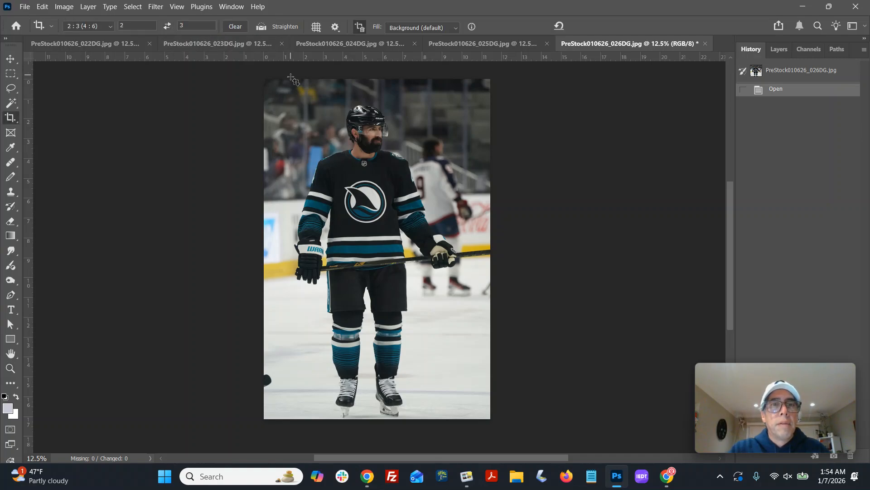
drag(260, 88, 516, 422)
key(Return)
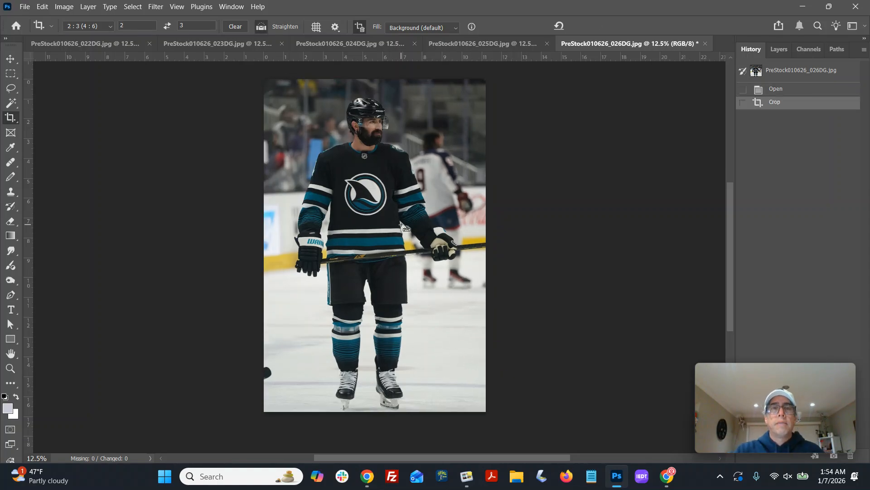
- Save PreStock010626_026DG over its existing JPEG and close the photo
key(ctrl+shift+s)
key(Return)
key(Return)
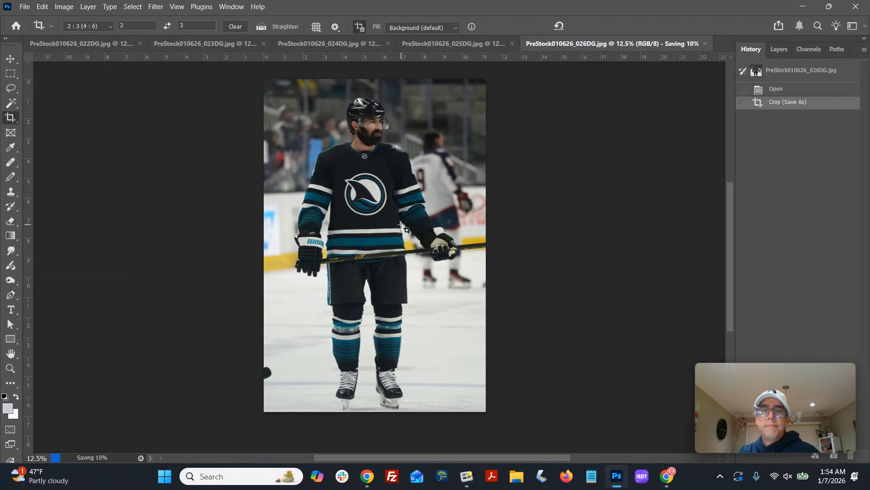
key(ctrl+w)
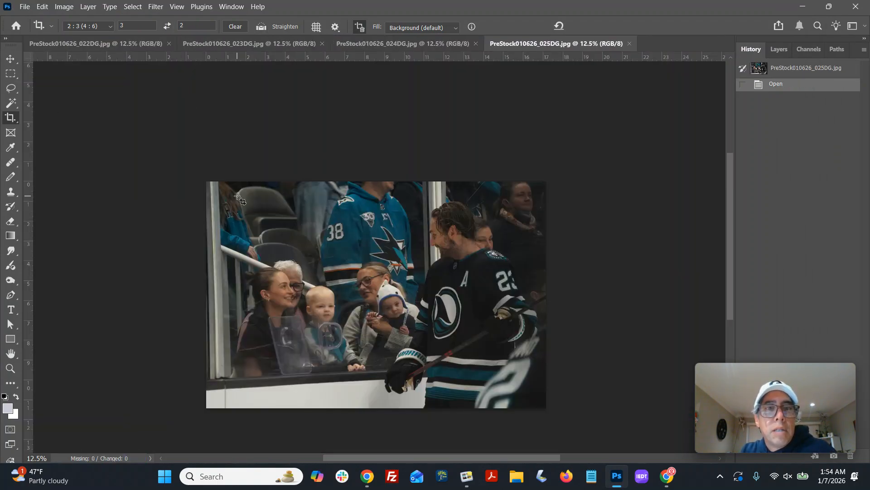
- Crop PreStock010626_025DG to a slightly rotated 3:2 landscape frame around the number 23 player and the family behind the glass
drag(231, 194, 585, 467)
drag(524, 310, 546, 295)
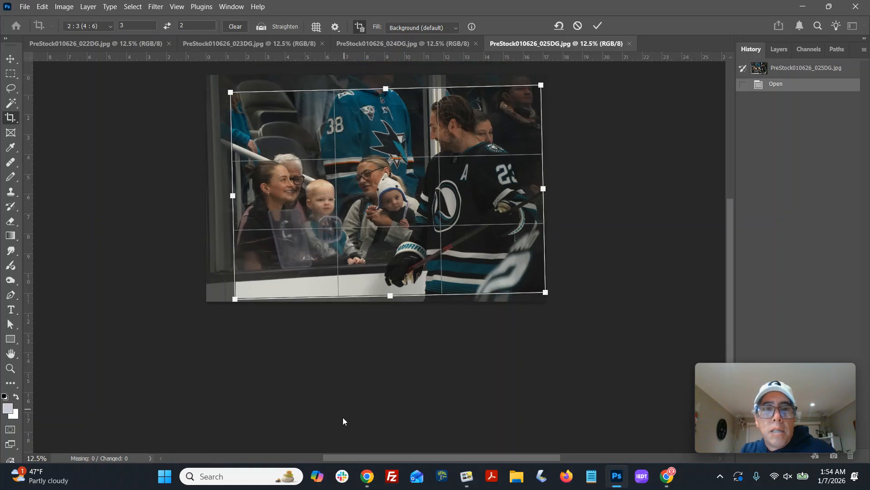
drag(394, 244, 396, 226)
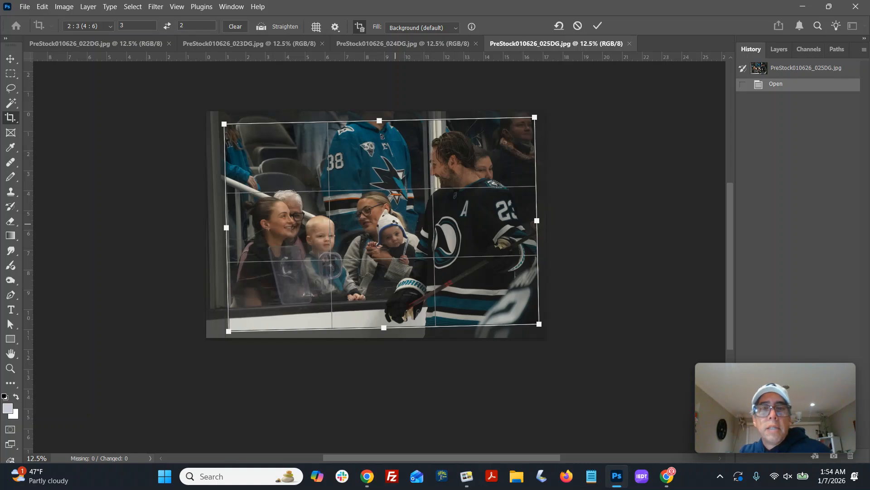
key(Return)
- Brighten PreStock010626_025DG with an RGB Curves point at input 110, output 129, and set the black point to input 7, output 0
key(ctrl+m)
drag(581, 226, 582, 216)
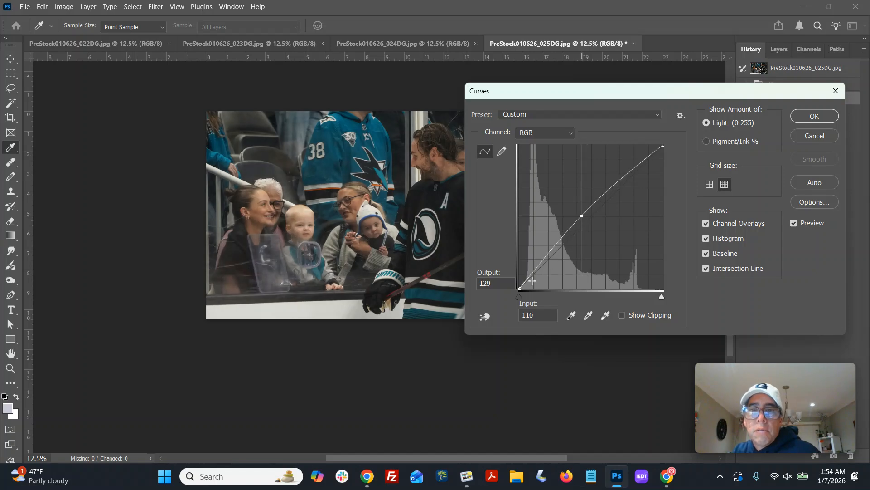
drag(521, 288, 524, 292)
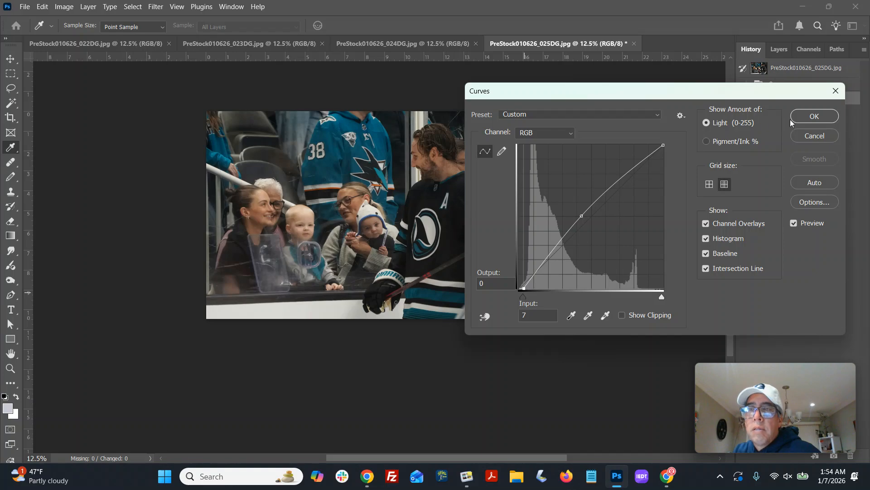
click(803, 118)
- Shift the midtones of PreStock010626_025DG to +12 toward blue with Color Balance, preserving luminosity
key(ctrl+b)
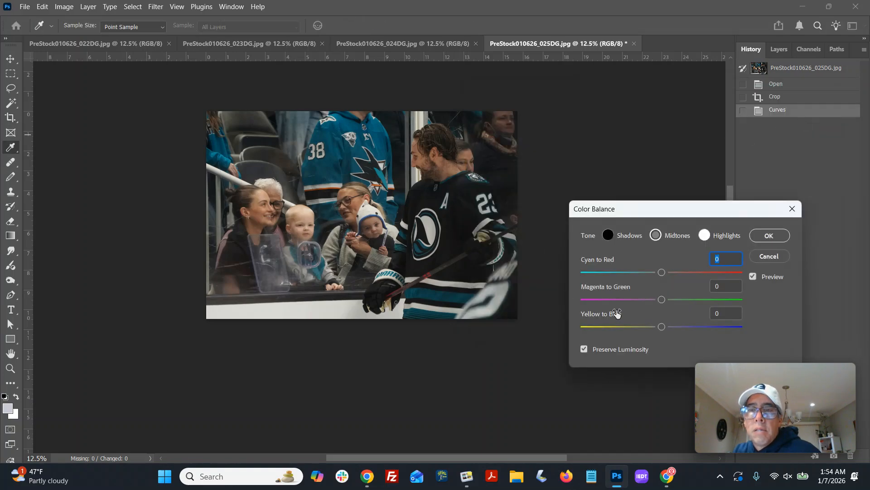
drag(662, 325, 673, 327)
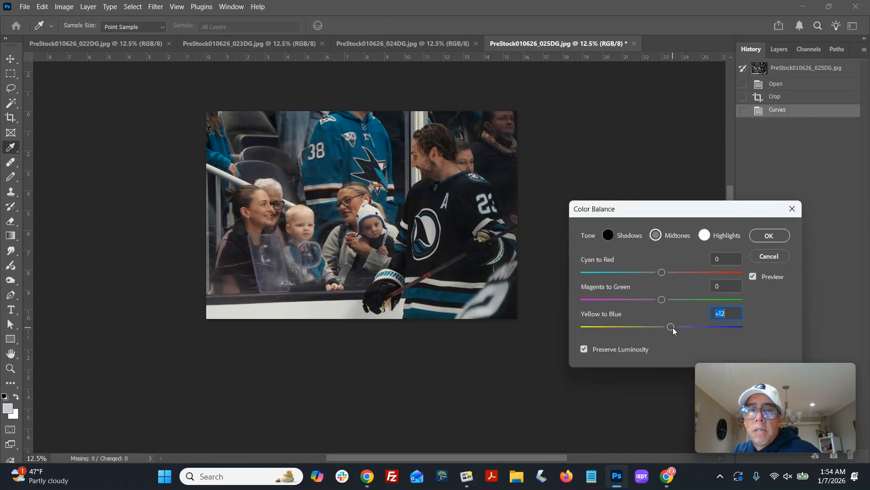
click(769, 235)
key(c)
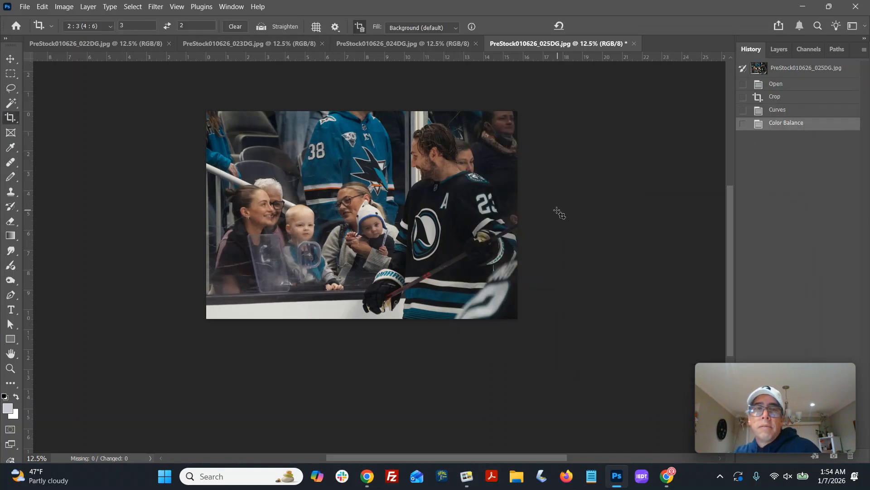
- Save PreStock010626_025DG over its existing JPEG, and close it along with the unedited PreStock010626_024DG and PreStock010626_023DG
key(ctrl+shift+s)
key(Return)
key(Return)
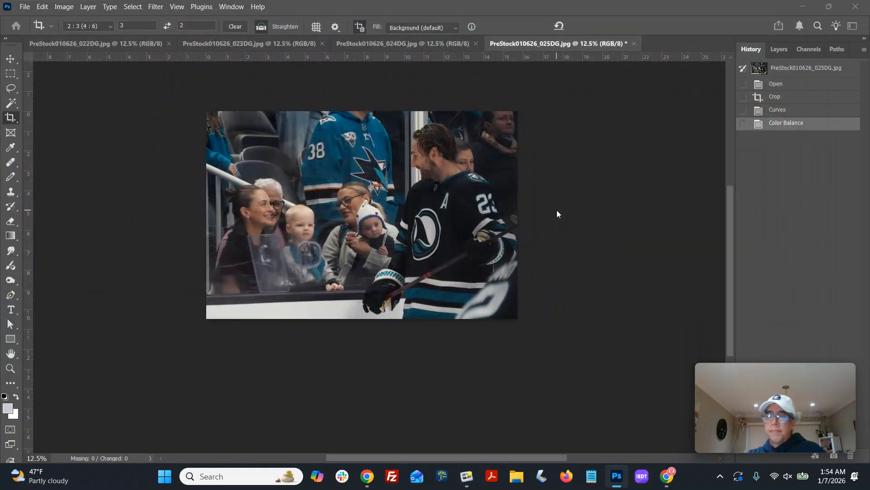
key(Return)
key(ctrl+w)
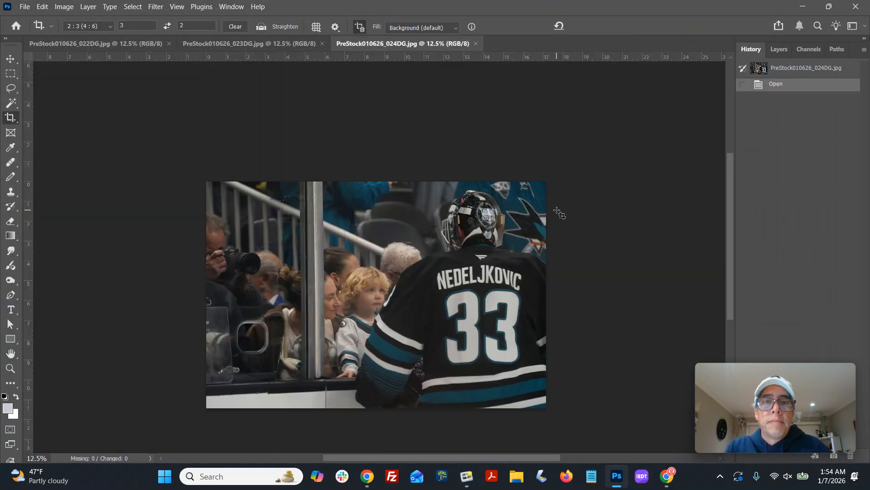
key(ctrl+w)
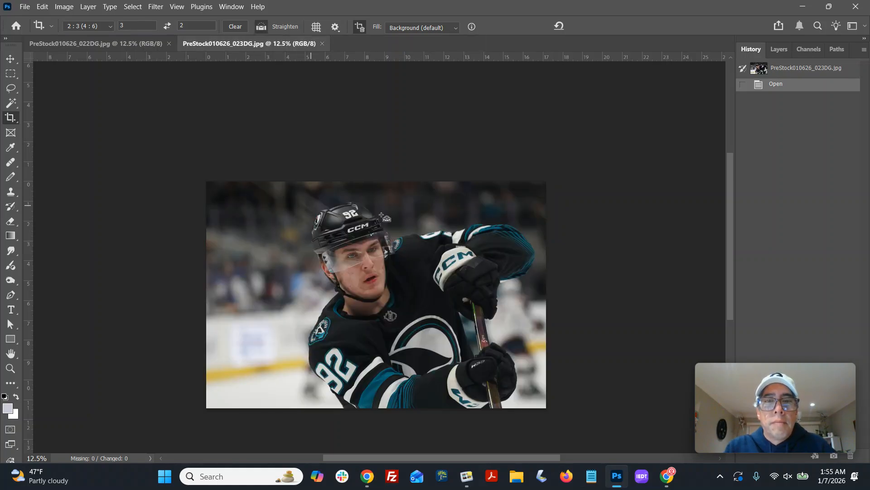
key(ctrl+w)
- Crop PreStock010626_022DG to a 3:2 landscape frame around the number 54 player, keeping both gloves and most of the stick
drag(245, 196, 485, 389)
drag(455, 347, 431, 340)
key(Return)
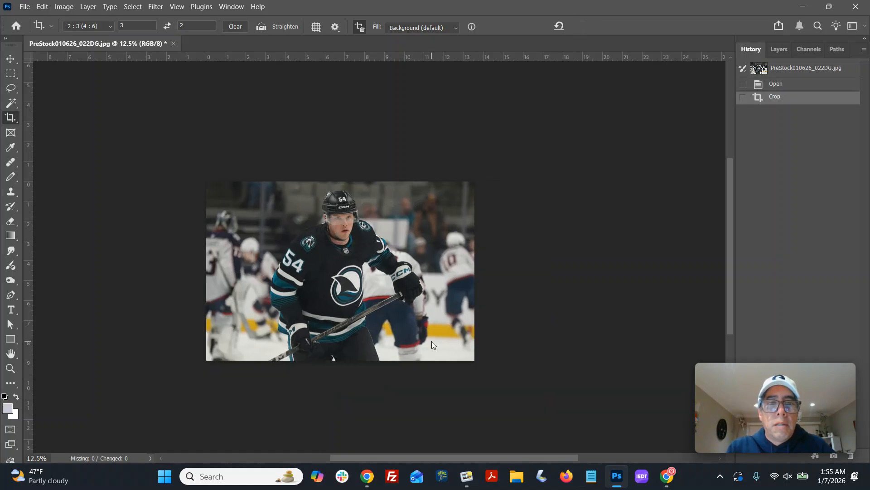
- Check the number 54 player's focus at 33.3% zoom and sharpen PreStock010626_022DG with Unsharp Mask
key(ctrl+plus)
key(ctrl+plus)
key(ctrl+plus)
key(ctrl+plus)
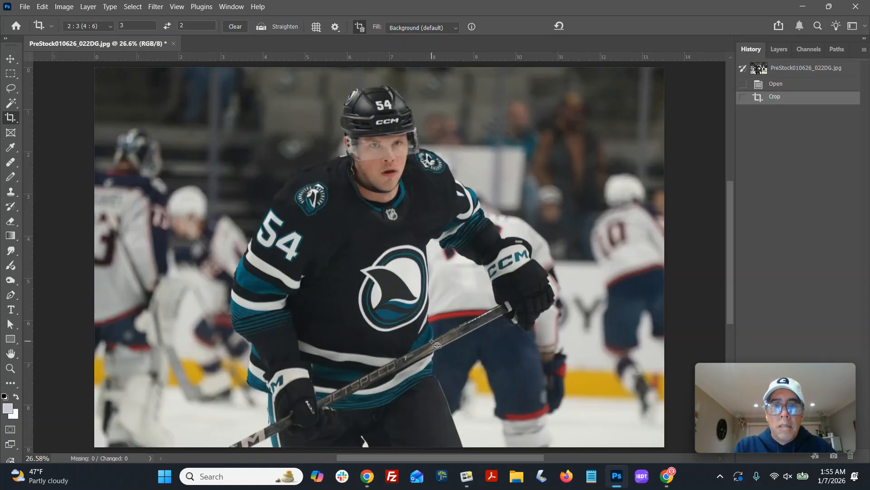
key(ctrl+minus)
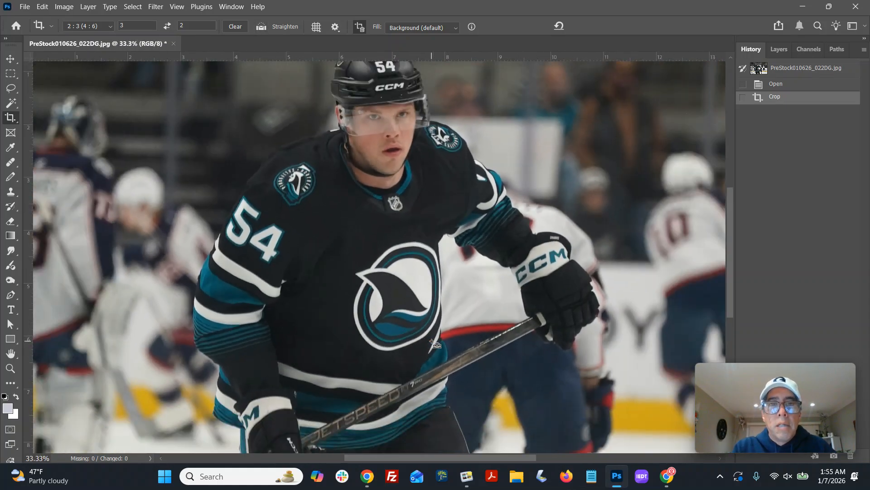
click(155, 7)
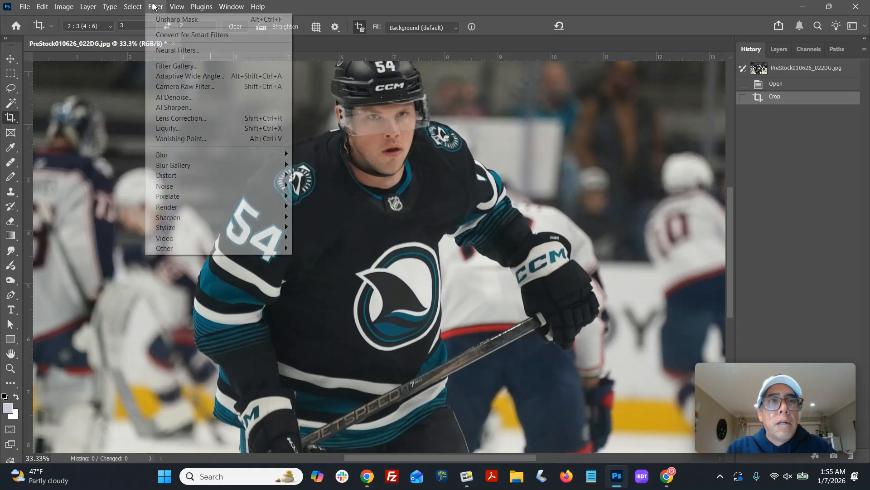
click(152, 19)
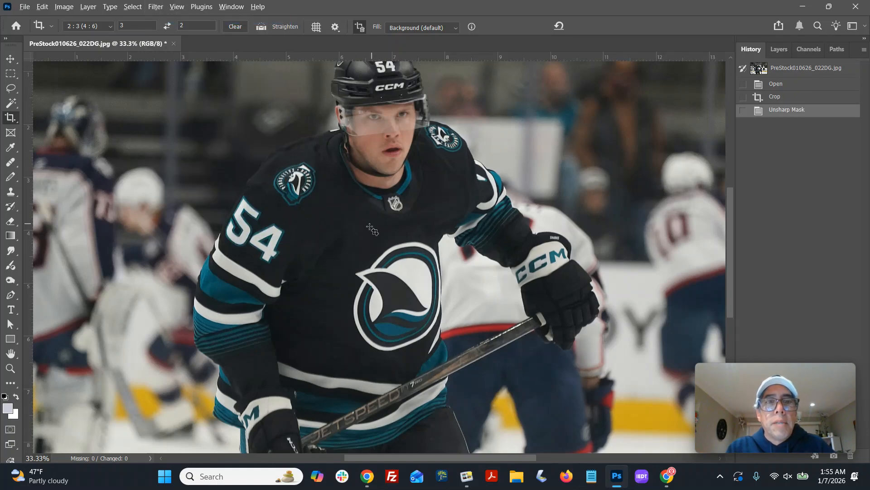
click(8, 366)
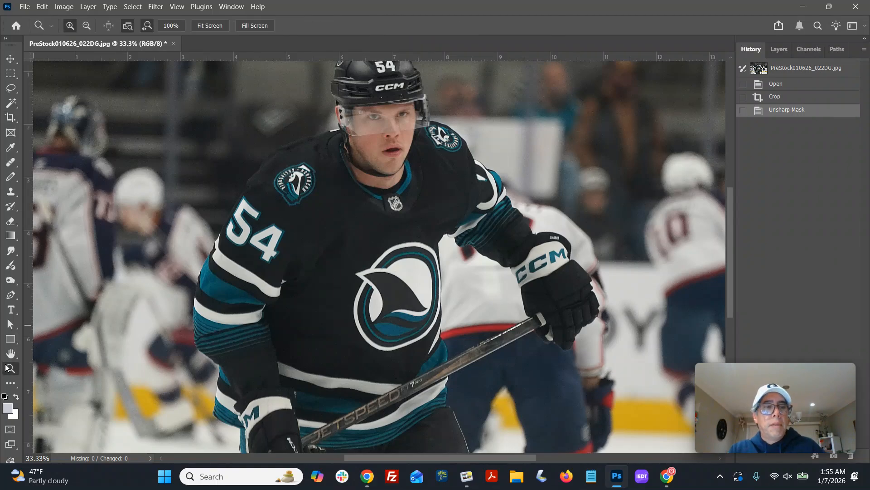
alt+click(328, 299)
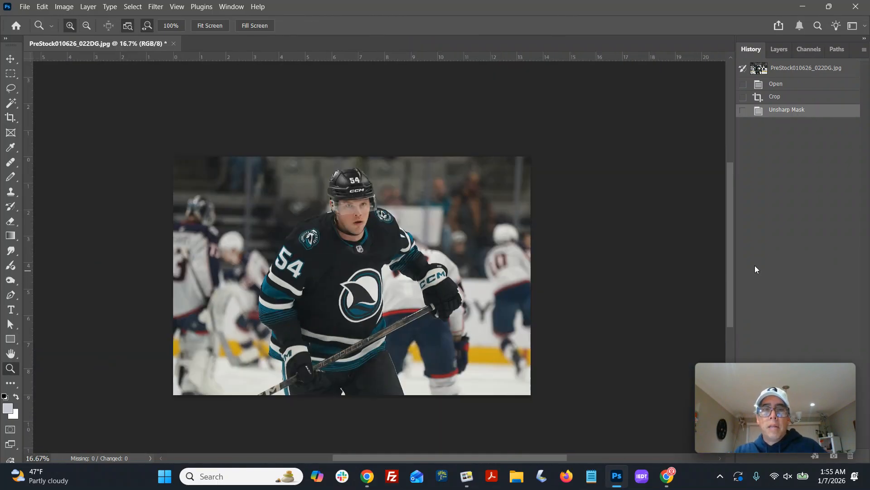
- Save PreStock010626_022DG over its existing JPEG and close the photo
key(ctrl+shift+s)
key(Return)
key(Return)
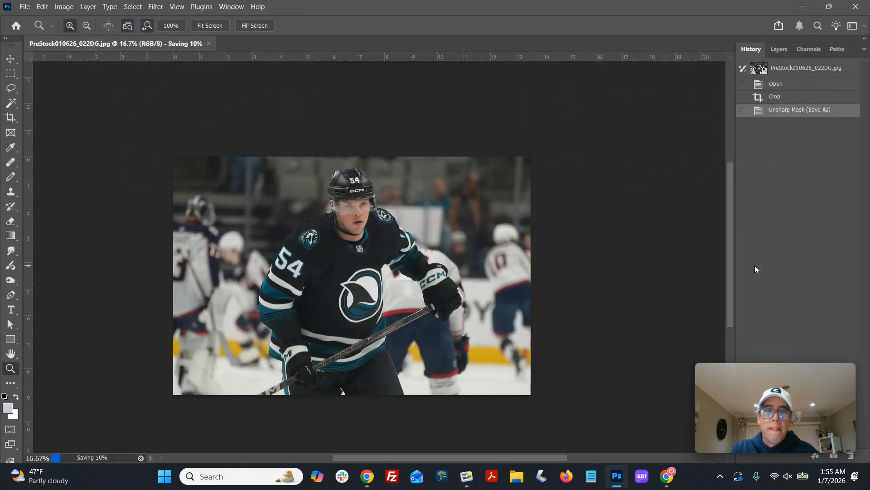
key(ctrl+w)
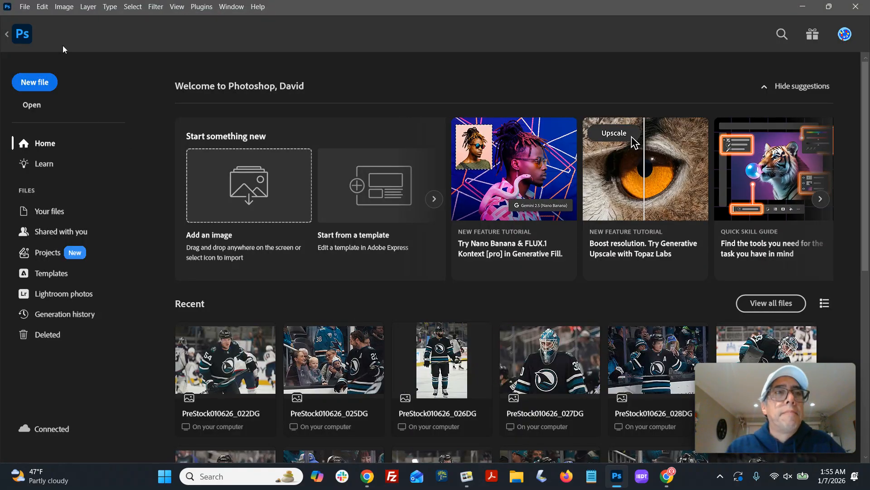
- Open PreStock010626_029DG through PreStock010626_033DG together from the pre folder
click(24, 6)
click(27, 30)
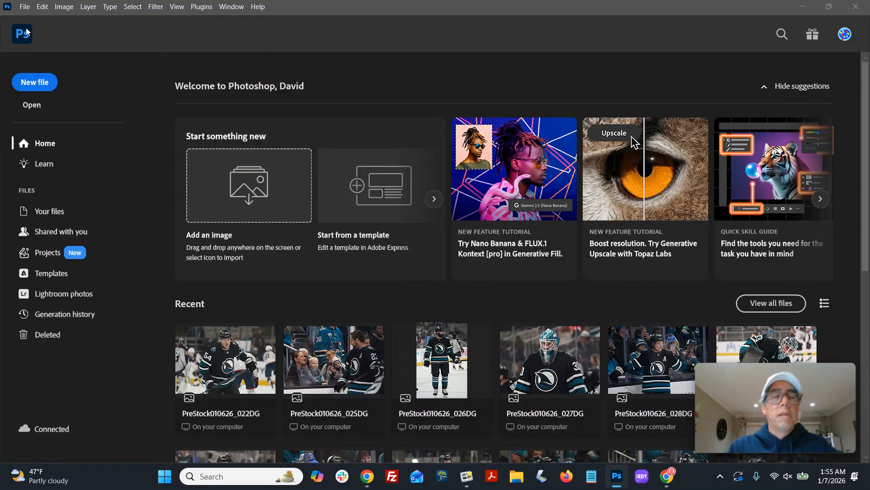
scroll(502, 221, down, 3)
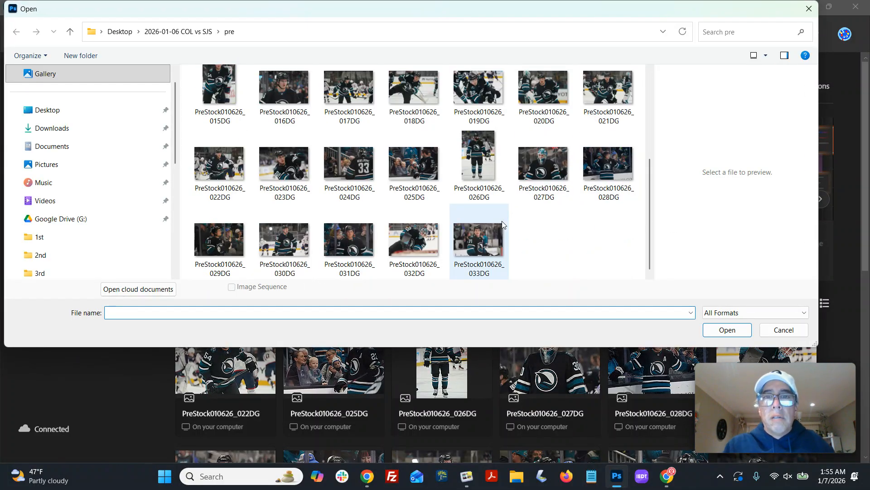
drag(537, 220, 186, 266)
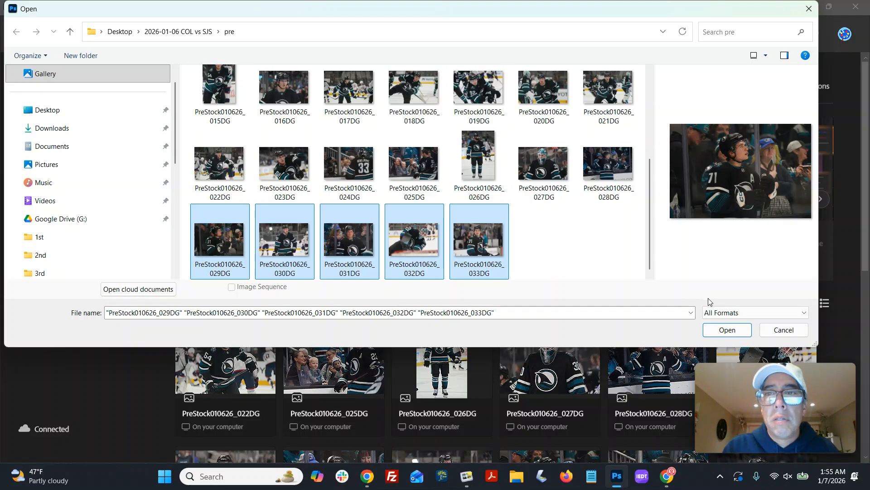
click(726, 327)
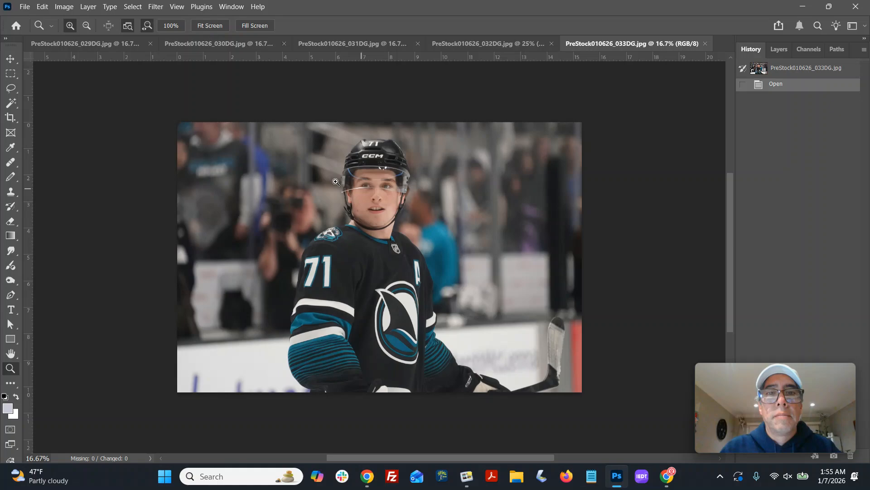
- Crop PreStock010626_033DG to a 3:2 landscape frame around the number 71 player, from just above the helmet to mid-chest logo
click(10, 117)
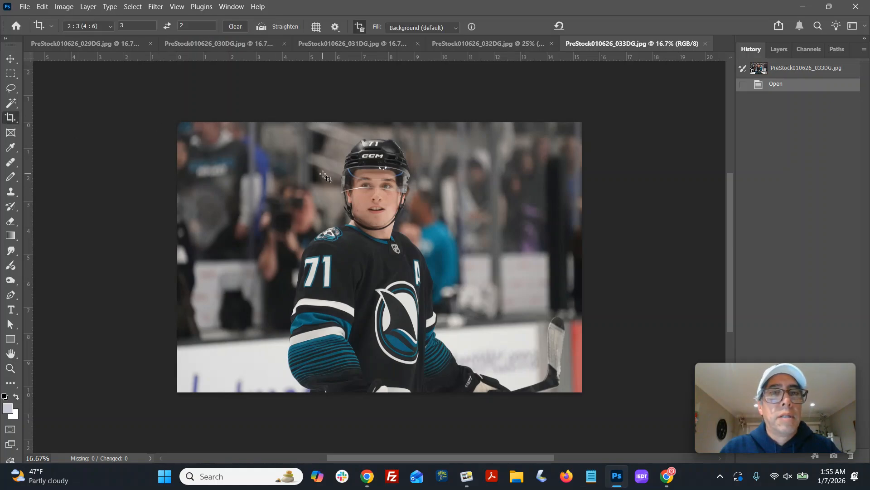
drag(236, 131, 514, 351)
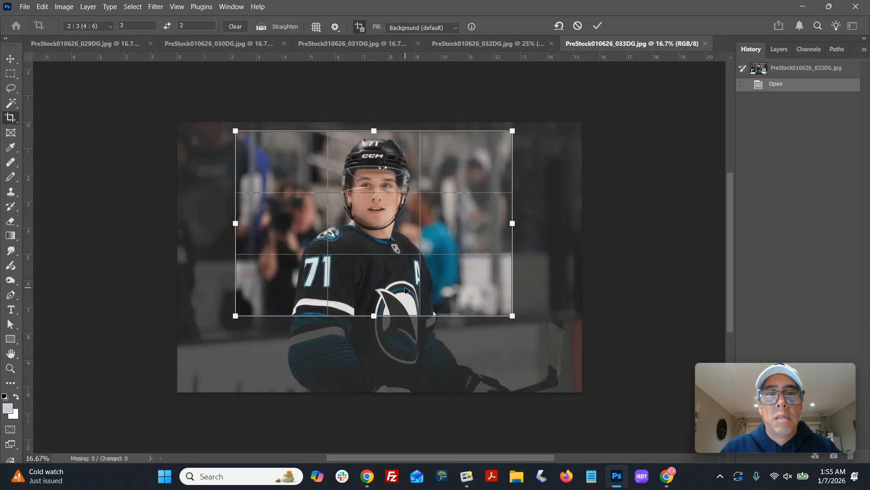
key(Return)
- Check the number 71 player's face at 50% zoom and sharpen PreStock010626_033DG with Unsharp Mask
key(ctrl+plus)
key(ctrl+plus)
key(ctrl+plus)
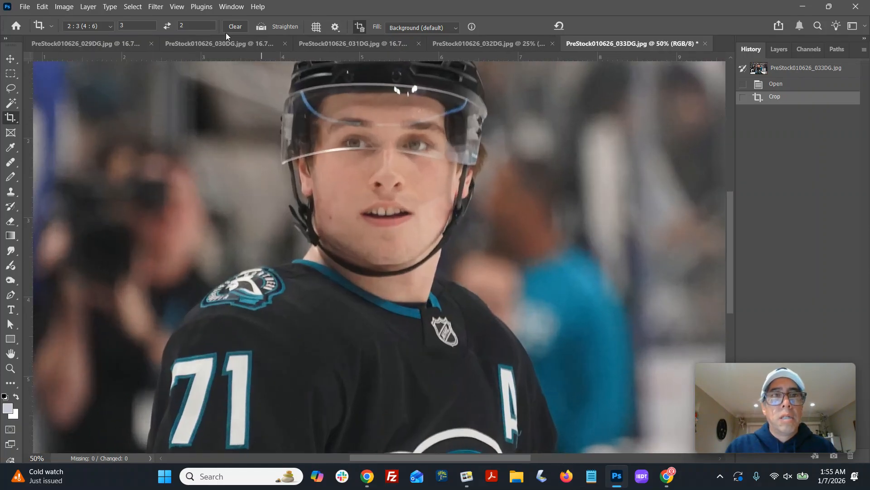
click(156, 7)
click(154, 18)
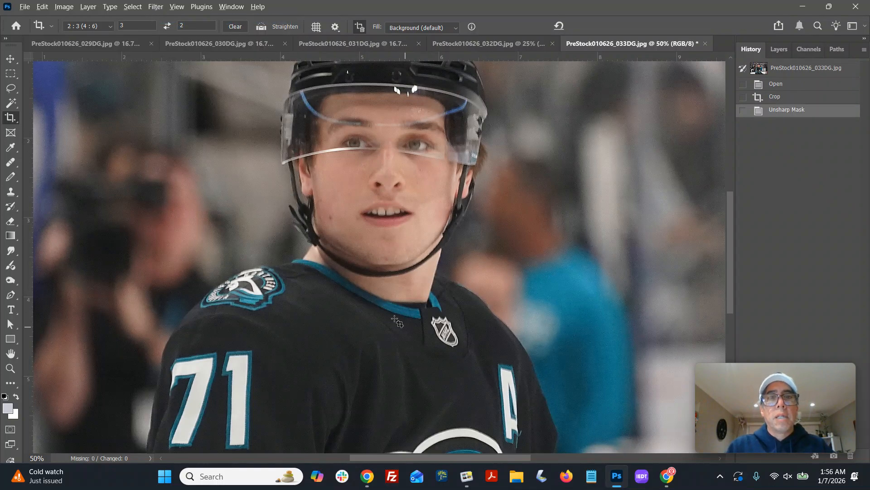
- Cool PreStock010626_033DG with a Color Balance adjustment, setting the midtones' Yellow to Blue value to +12
click(10, 368)
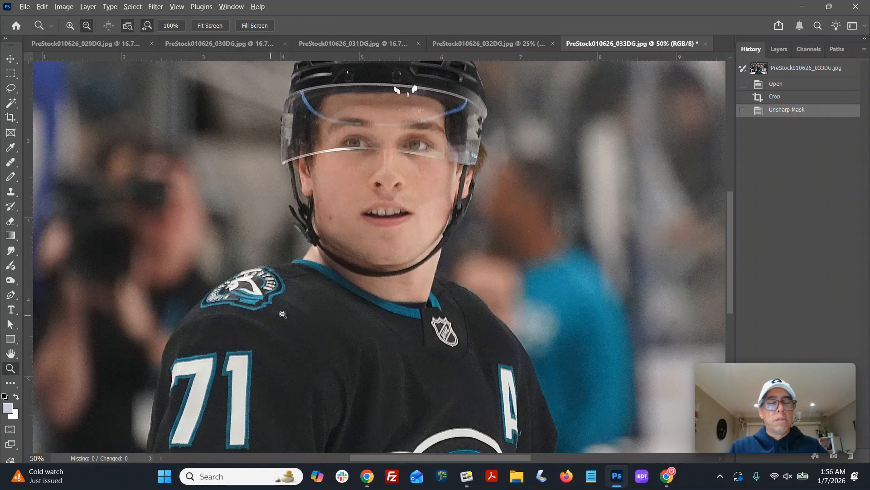
alt+click(308, 309)
alt+click(341, 284)
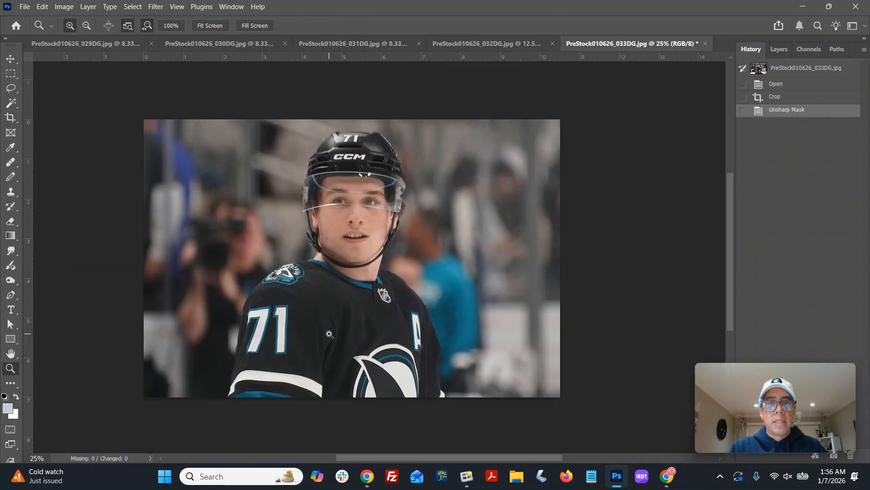
key(ctrl+b)
drag(662, 327, 670, 325)
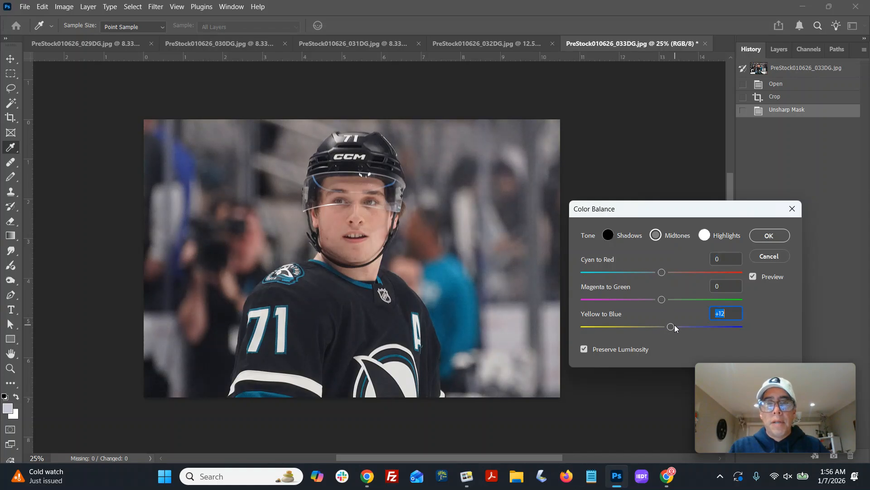
click(763, 239)
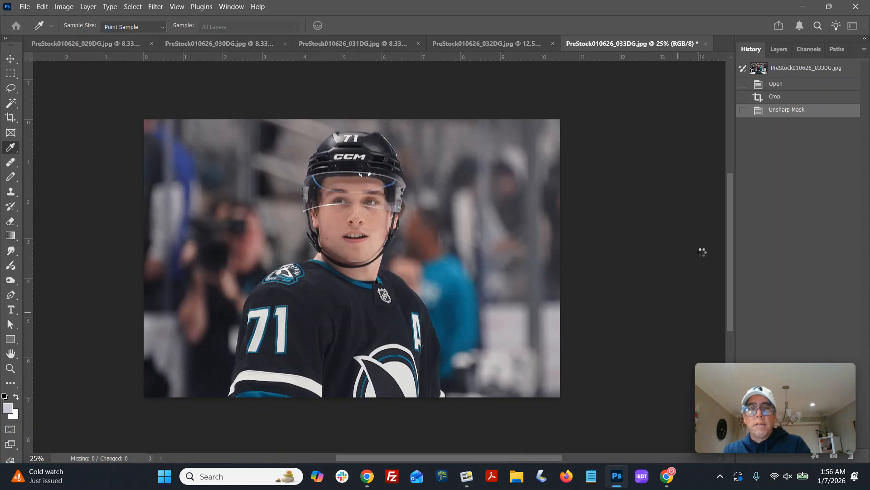
- Deepen the shadows of PreStock010626_033DG with Curves by moving the RGB black point to input 10, output 0
key(z)
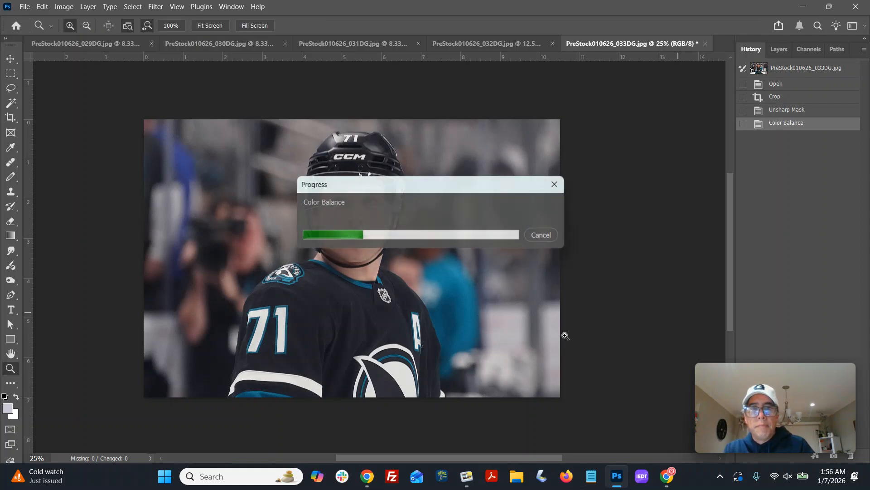
key(ctrl+m)
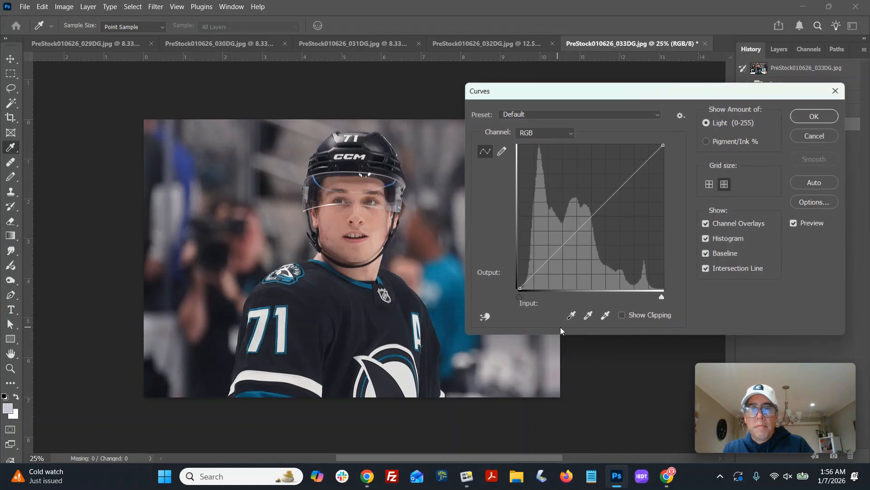
drag(519, 289, 526, 290)
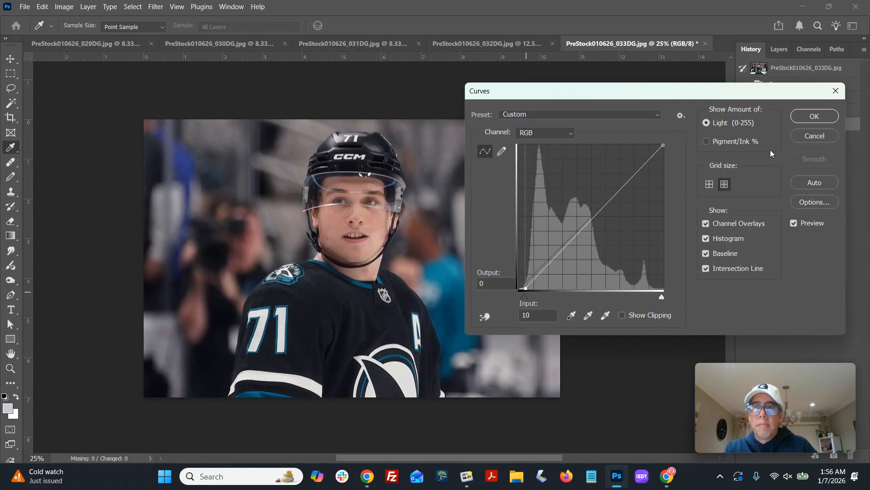
click(823, 121)
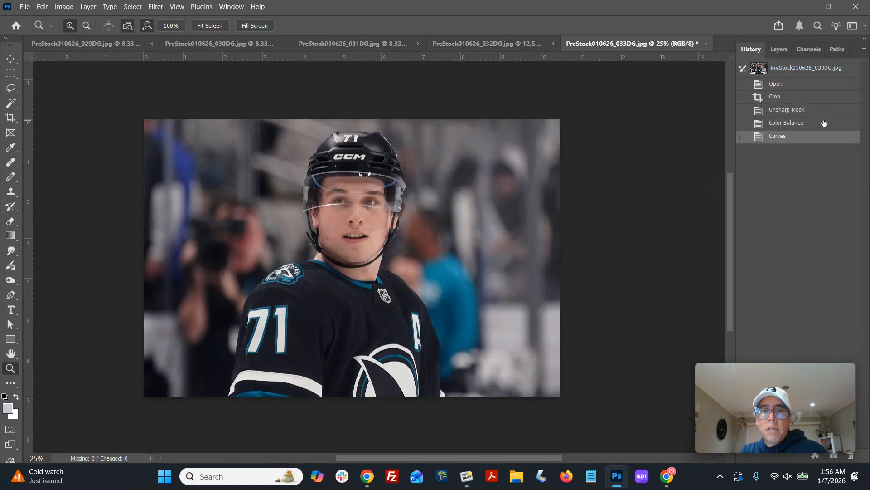
- Save PreStock010626_033DG over its existing JPEG and close the photo
key(ctrl+shift+s)
key(Return)
key(Return)
key(Return)
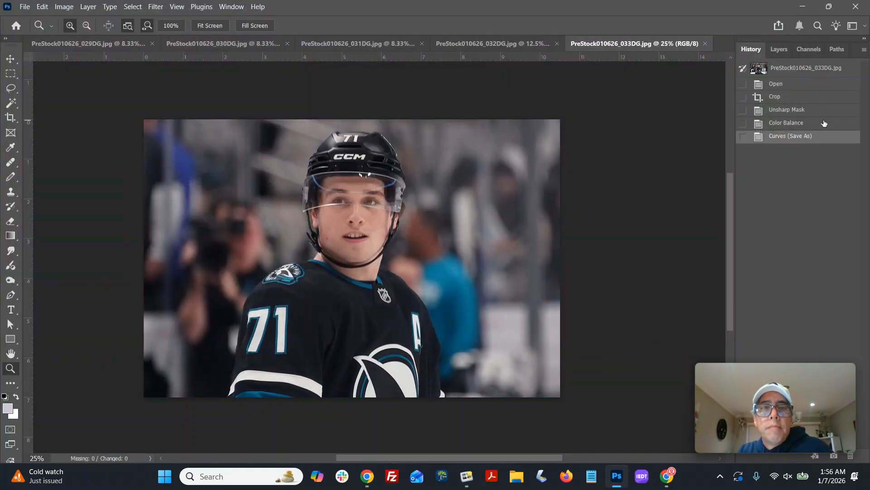
key(ctrl+w)
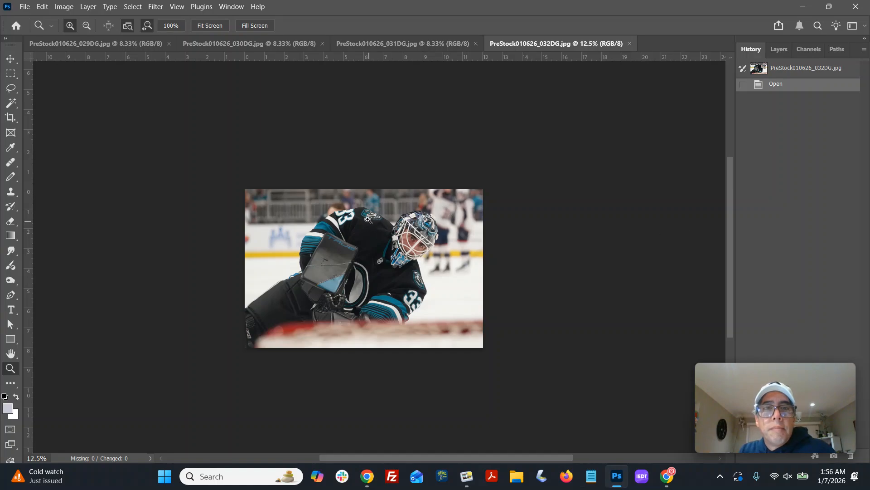
- Close the unedited PreStock010626_032DG, PreStock010626_031DG and PreStock010626_030DG
key(ctrl+w)
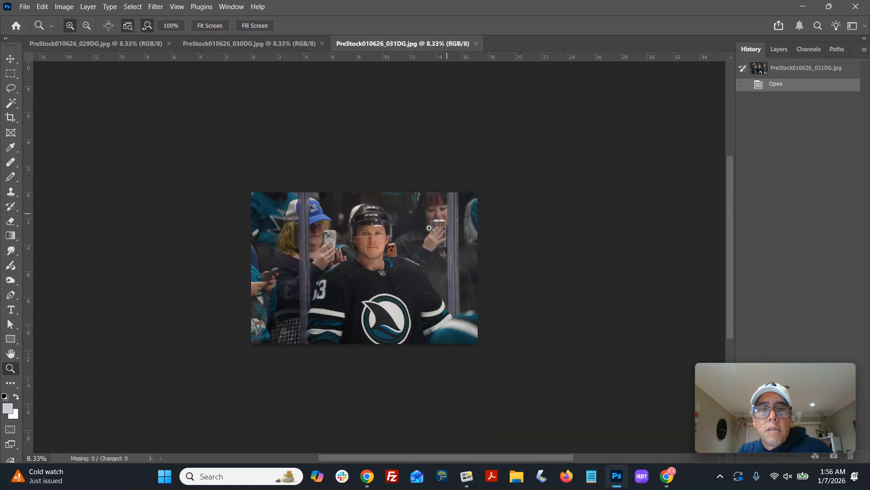
key(ctrl+w)
key(ctrl+w)
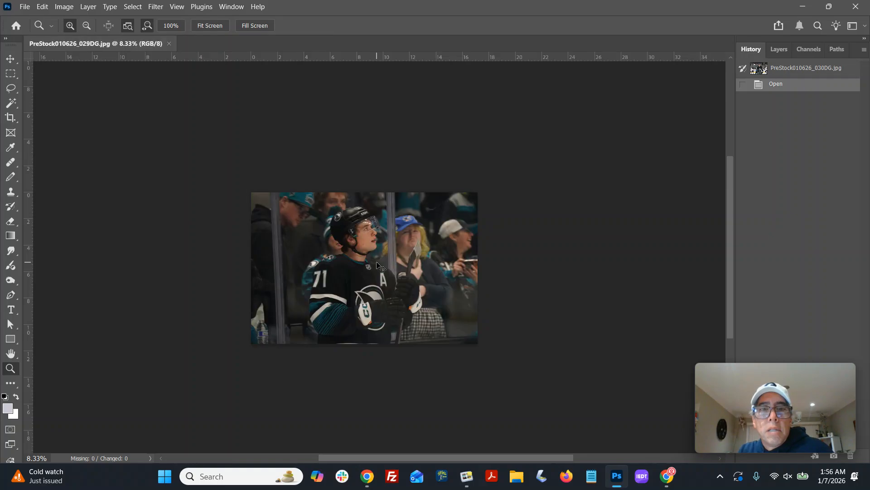